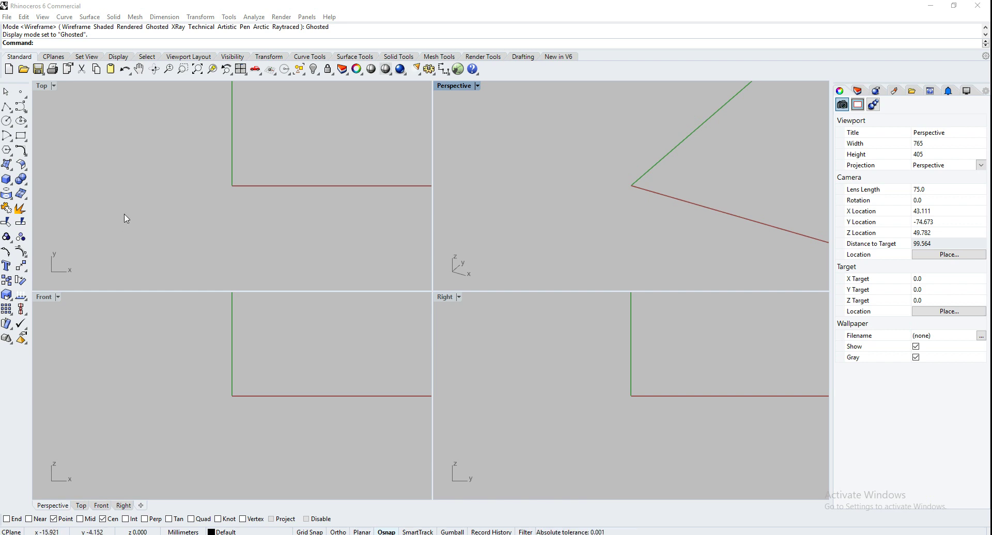
Disable all object snaps and sketch a freehand, open S-shaped control-point curve around the origin in the Top view.
{"action": "scroll", "coordinate": [227, 233], "scroll_direction": "down", "scroll_amount": 3}
{"action": "scroll", "coordinate": [223, 236], "scroll_direction": "down", "scroll_amount": 3}
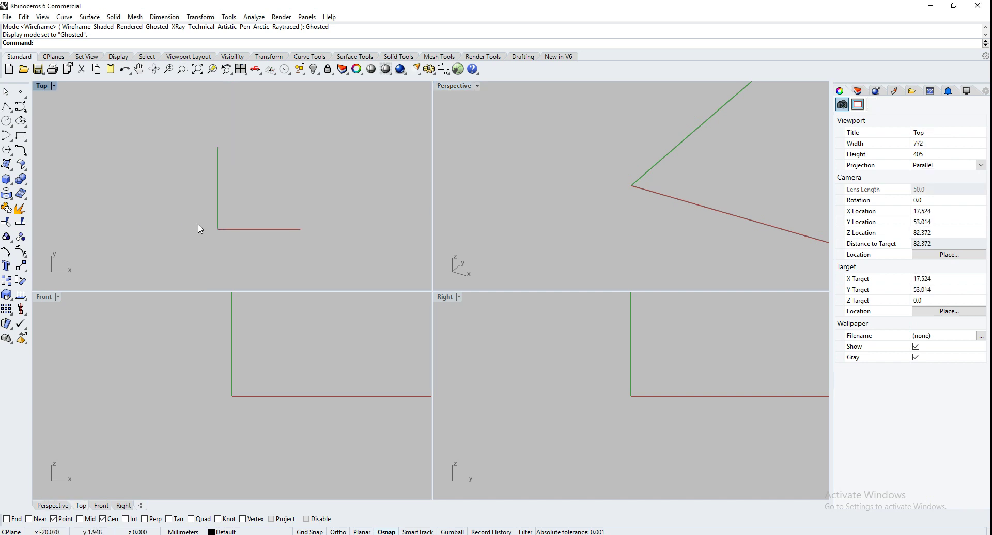
{"action": "left_click", "coordinate": [20, 107]}
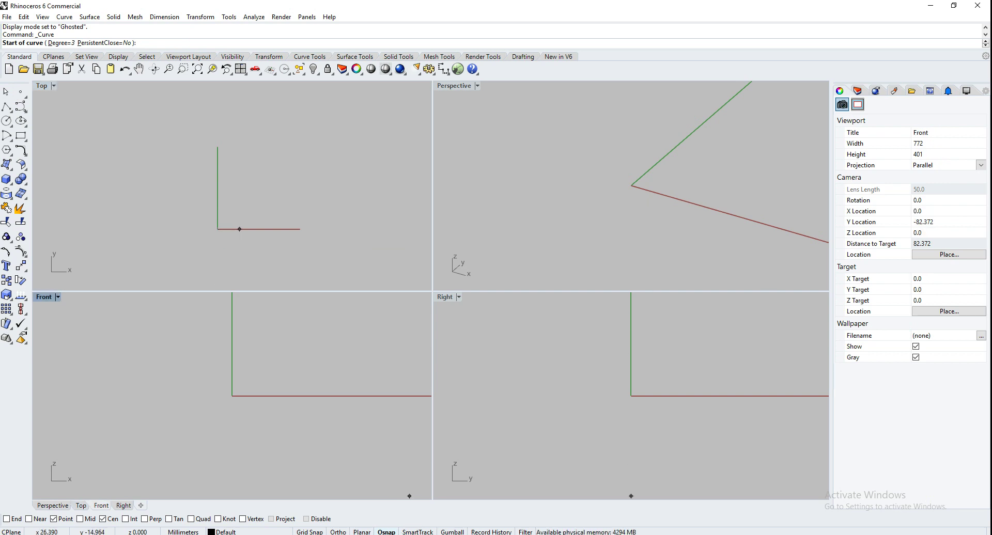
{"action": "left_click", "coordinate": [306, 520]}
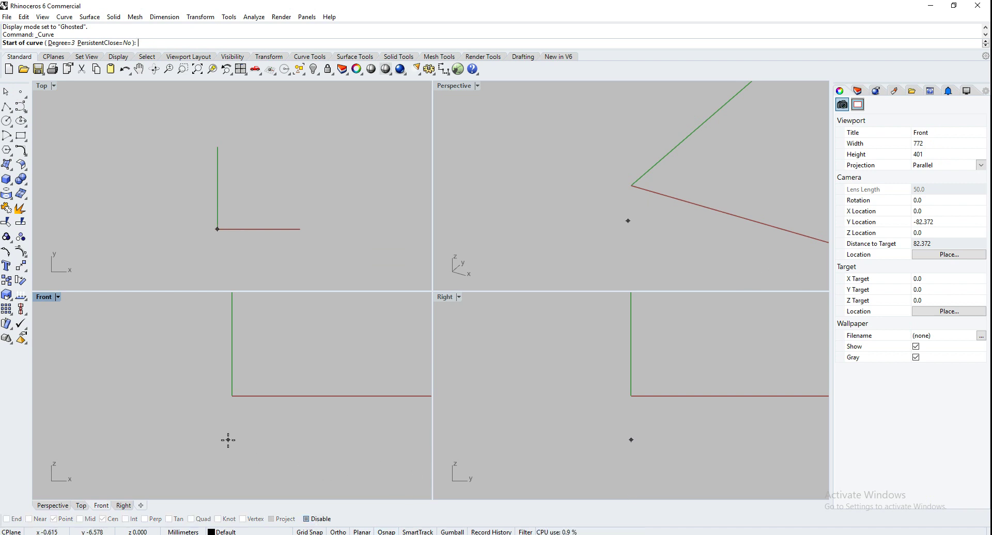
{"action": "left_click", "coordinate": [275, 112]}
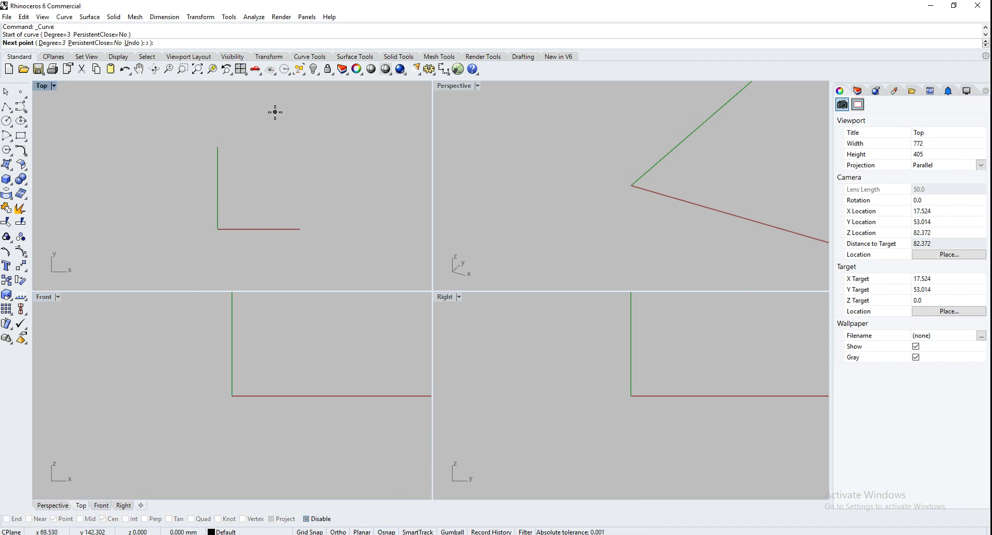
{"action": "left_click", "coordinate": [300, 157]}
{"action": "left_click", "coordinate": [276, 176]}
{"action": "left_click", "coordinate": [219, 161]}
{"action": "left_click", "coordinate": [148, 110]}
{"action": "left_click", "coordinate": [104, 160]}
{"action": "left_click", "coordinate": [156, 217]}
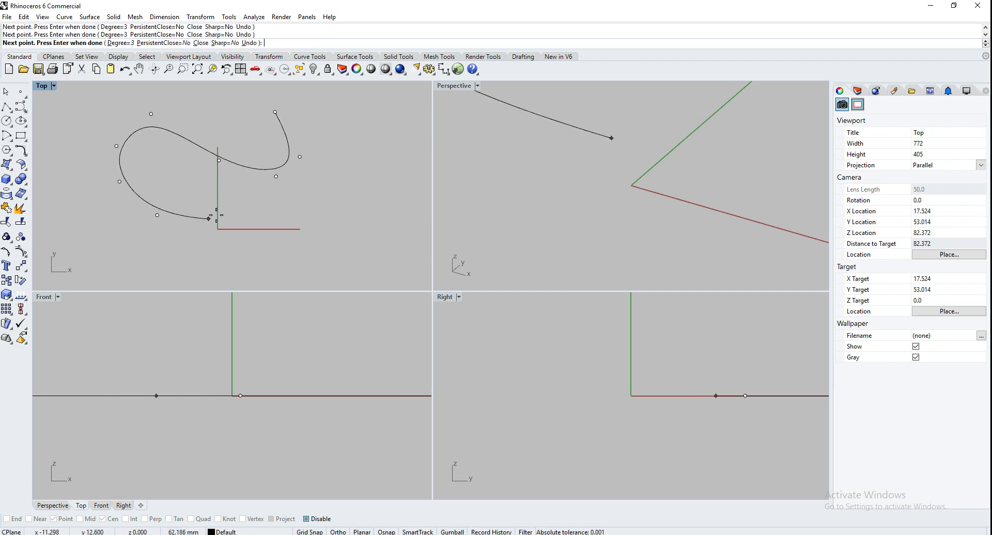
{"action": "left_click", "coordinate": [229, 208]}
{"action": "left_click", "coordinate": [284, 220]}
{"action": "right_click", "coordinate": [288, 236]}
Draw an open, zigzagging polyline in the Top view, running beside the curve and back beneath it.
{"action": "scroll", "coordinate": [217, 197], "scroll_direction": "down", "scroll_amount": 2}
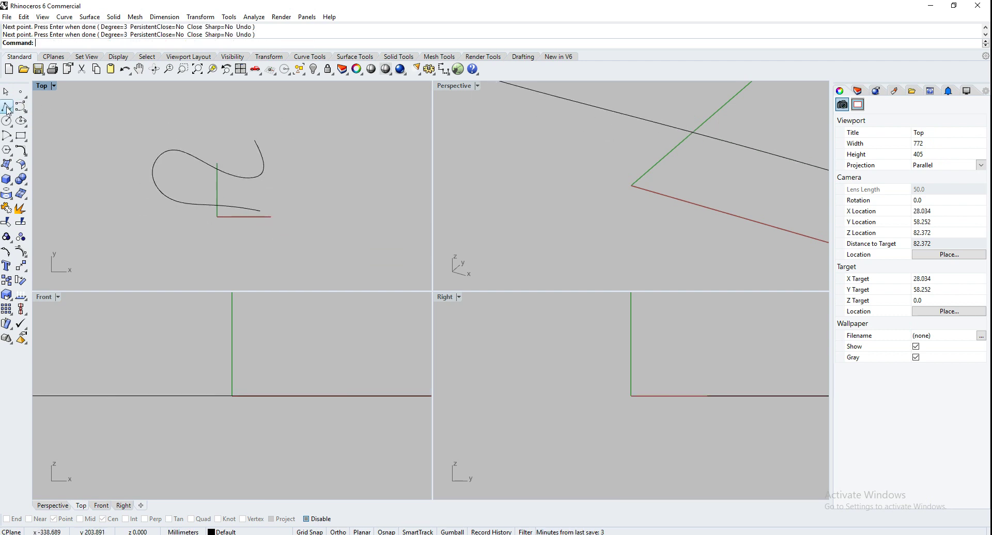
{"action": "left_click", "coordinate": [7, 107]}
{"action": "left_click", "coordinate": [313, 133]}
{"action": "left_click", "coordinate": [309, 170]}
{"action": "left_click", "coordinate": [264, 179]}
{"action": "left_click", "coordinate": [285, 193]}
{"action": "left_click", "coordinate": [321, 216]}
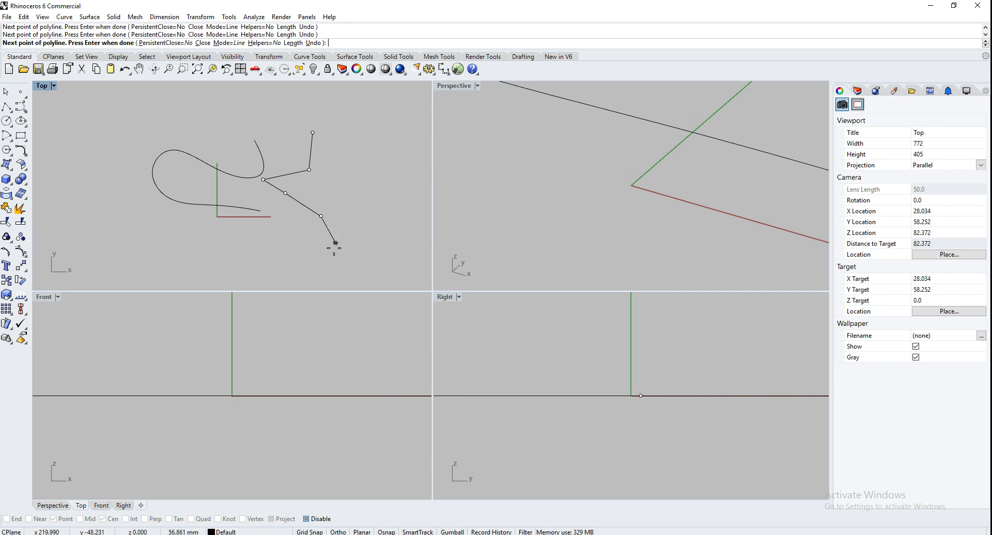
{"action": "left_click", "coordinate": [329, 253]}
{"action": "left_click", "coordinate": [243, 259]}
{"action": "left_click", "coordinate": [185, 242]}
{"action": "left_click", "coordinate": [158, 229]}
{"action": "right_click", "coordinate": [129, 228]}
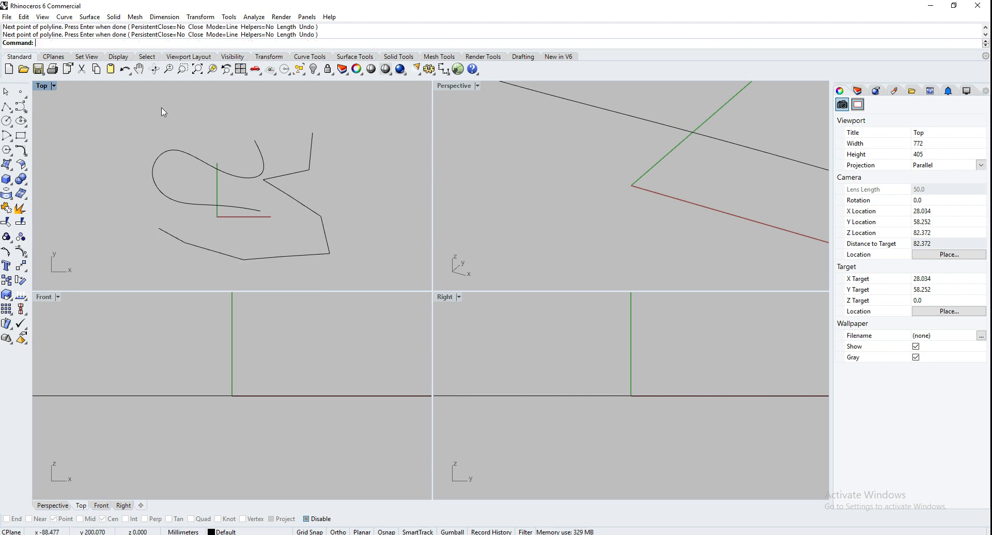
Draw two circles in the Top view, one of about 43 mm radius above the curve and a larger one beyond the polyline.
{"action": "left_click", "coordinate": [7, 121]}
{"action": "left_click", "coordinate": [195, 112]}
{"action": "left_click", "coordinate": [218, 115]}
{"action": "right_click", "coordinate": [368, 138]}
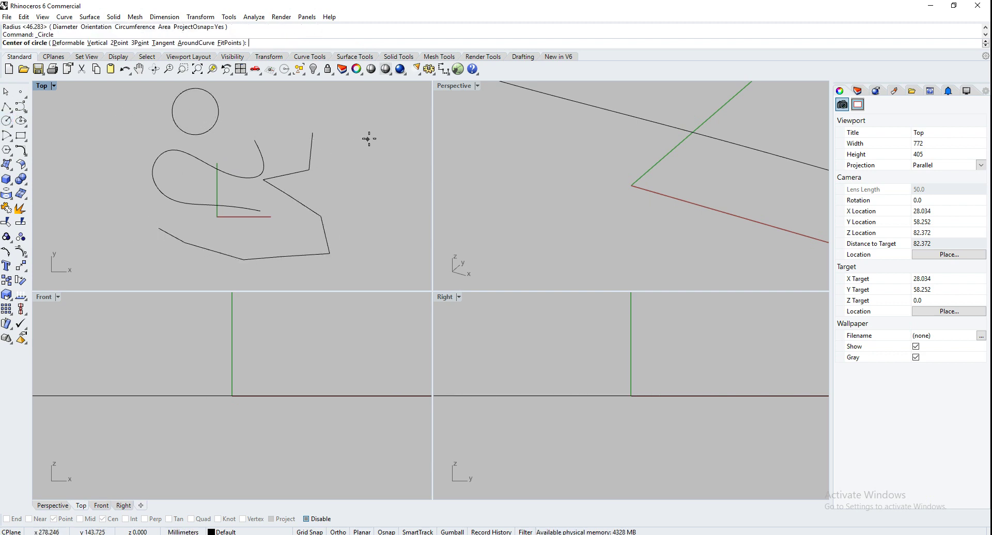
{"action": "left_click", "coordinate": [368, 138]}
{"action": "left_click", "coordinate": [382, 167]}
Examine how the curves drawn in the Top view appear in the Front, Right and Perspective views.
{"action": "scroll", "coordinate": [304, 227], "scroll_direction": "down", "scroll_amount": 3}
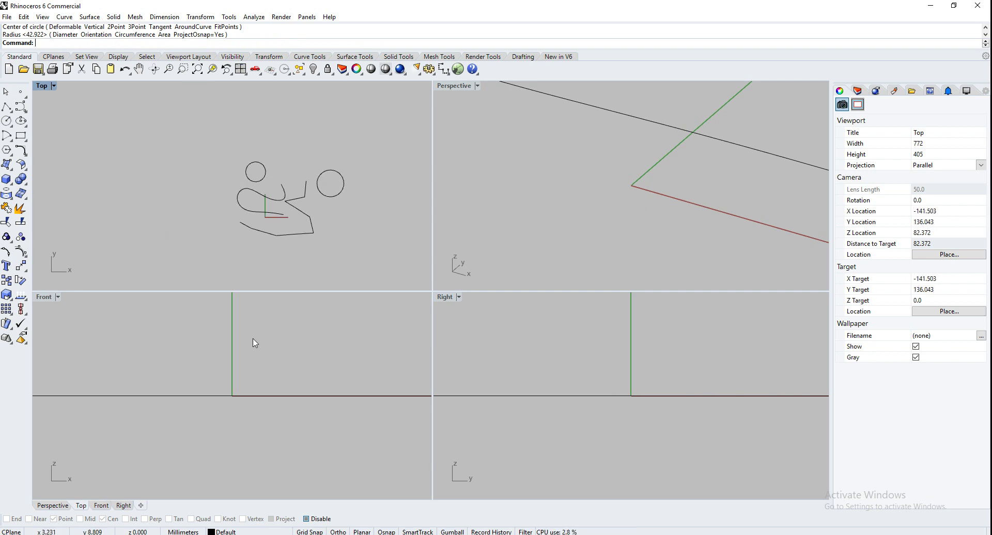
{"action": "scroll", "coordinate": [253, 362], "scroll_direction": "down", "scroll_amount": 4}
{"action": "scroll", "coordinate": [553, 410], "scroll_direction": "down", "scroll_amount": 3}
{"action": "scroll", "coordinate": [625, 383], "scroll_direction": "down", "scroll_amount": 2}
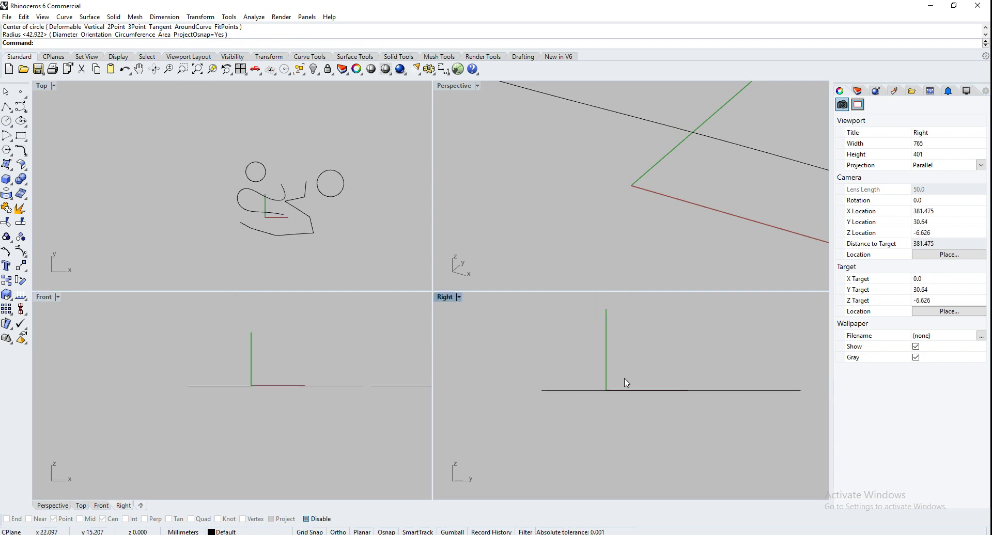
{"action": "scroll", "coordinate": [565, 189], "scroll_direction": "down", "scroll_amount": 5}
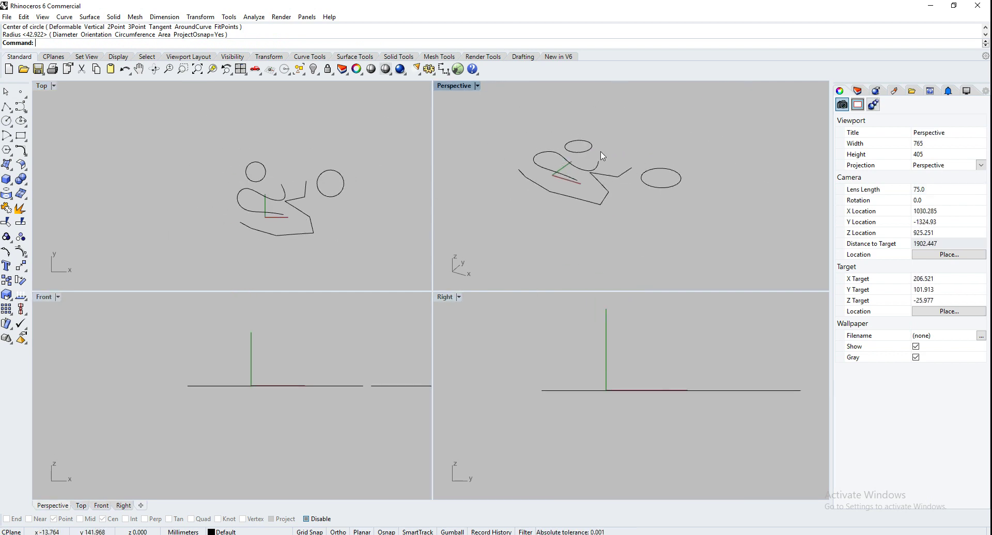
{"action": "mouse_move", "coordinate": [683, 215]}
{"action": "right_mouse_down"}
{"action": "mouse_move", "coordinate": [657, 130]}
{"action": "mouse_move", "coordinate": [690, 173]}
{"action": "mouse_move", "coordinate": [663, 194]}
{"action": "mouse_move", "coordinate": [599, 197]}
{"action": "mouse_move", "coordinate": [669, 197]}
{"action": "mouse_move", "coordinate": [690, 221]}
{"action": "mouse_move", "coordinate": [675, 221]}
{"action": "right_mouse_up"}
{"action": "scroll", "coordinate": [567, 151], "scroll_direction": "up", "scroll_amount": 6}
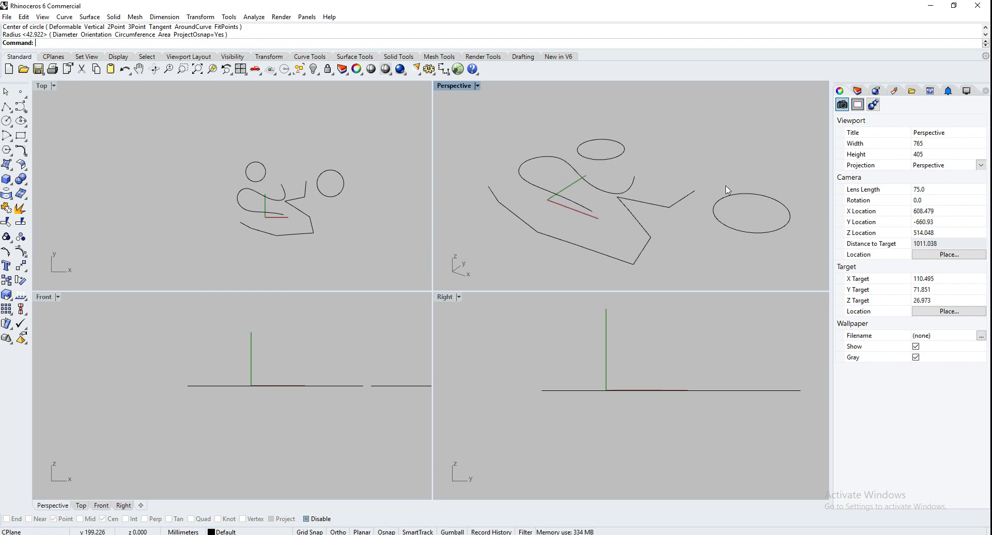
{"action": "mouse_move", "coordinate": [735, 245]}
{"action": "right_mouse_down"}
{"action": "mouse_move", "coordinate": [635, 165]}
{"action": "mouse_move", "coordinate": [632, 188]}
{"action": "mouse_move", "coordinate": [640, 173]}
{"action": "right_mouse_up"}
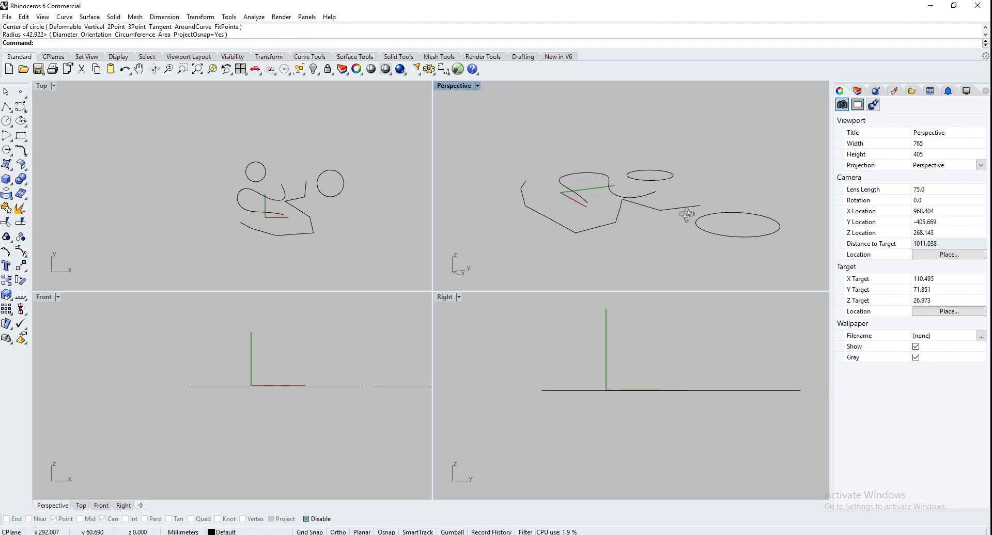
{"action": "scroll", "coordinate": [640, 171], "scroll_direction": "down", "scroll_amount": 4}
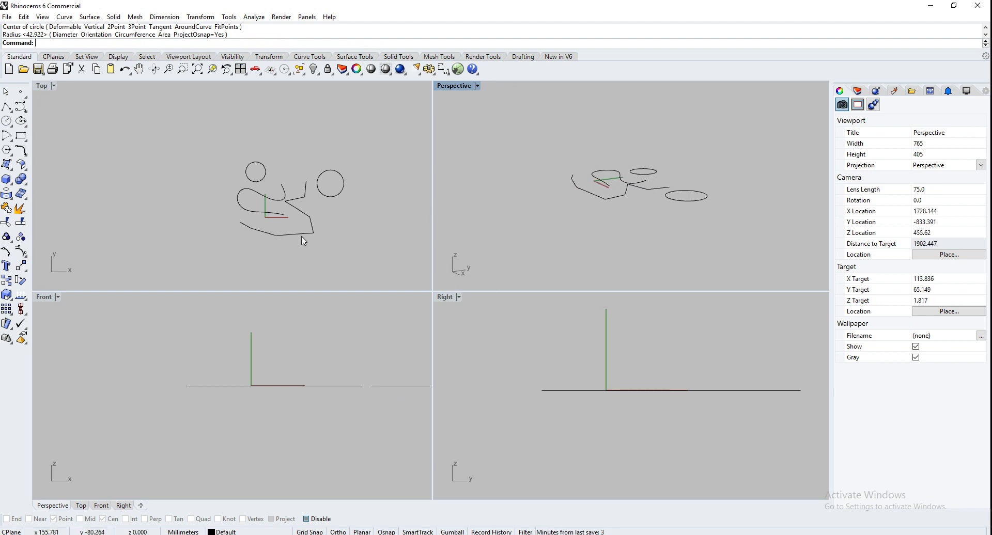
Compare the curves in the Top view with their orientation in the Perspective view from low and high angles.
{"action": "mouse_move", "coordinate": [199, 227]}
{"action": "right_mouse_down"}
{"action": "mouse_move", "coordinate": [129, 186]}
{"action": "mouse_move", "coordinate": [160, 224]}
{"action": "right_mouse_up"}
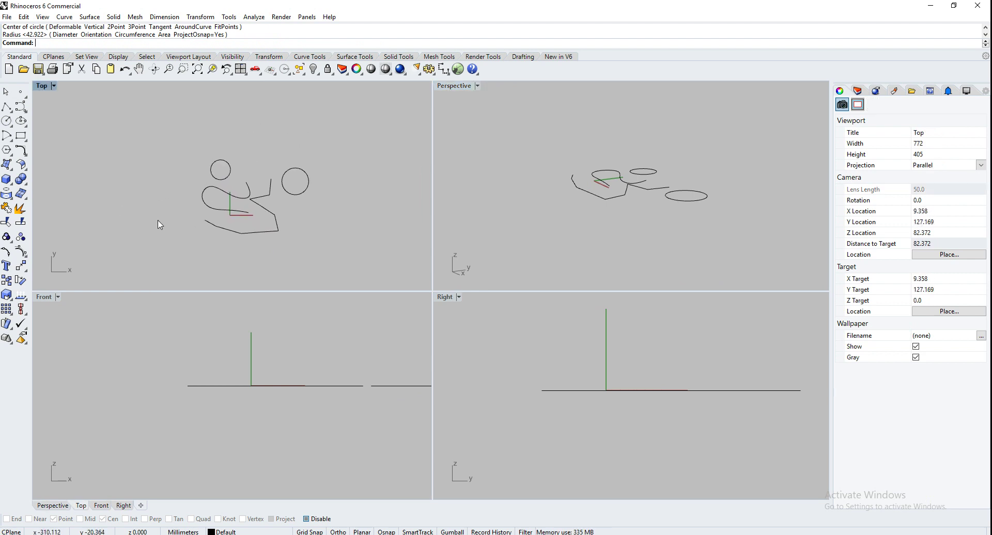
{"action": "scroll", "coordinate": [252, 211], "scroll_direction": "up", "scroll_amount": 2}
{"action": "scroll", "coordinate": [131, 394], "scroll_direction": "down", "scroll_amount": 4}
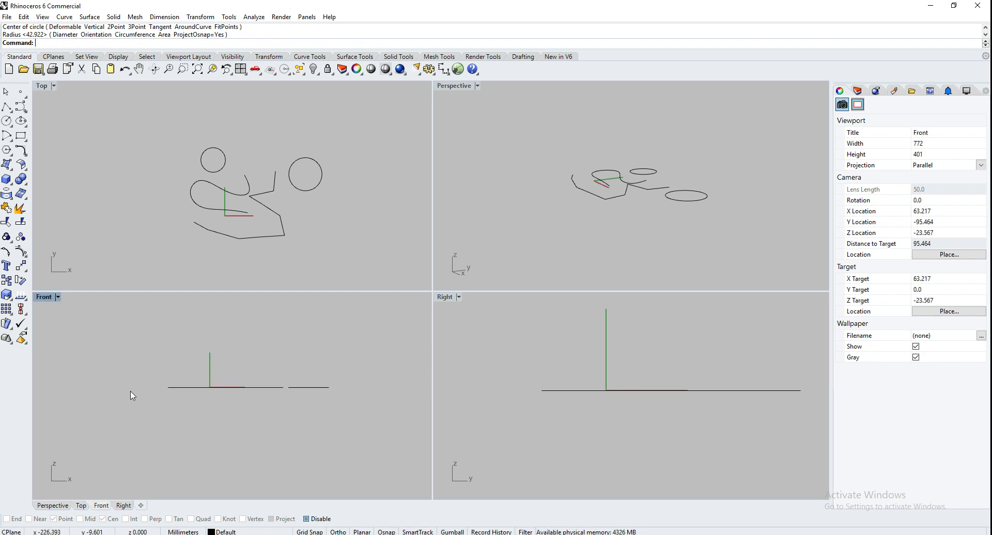
{"action": "scroll", "coordinate": [217, 385], "scroll_direction": "up", "scroll_amount": 2}
{"action": "scroll", "coordinate": [215, 196], "scroll_direction": "up", "scroll_amount": 2}
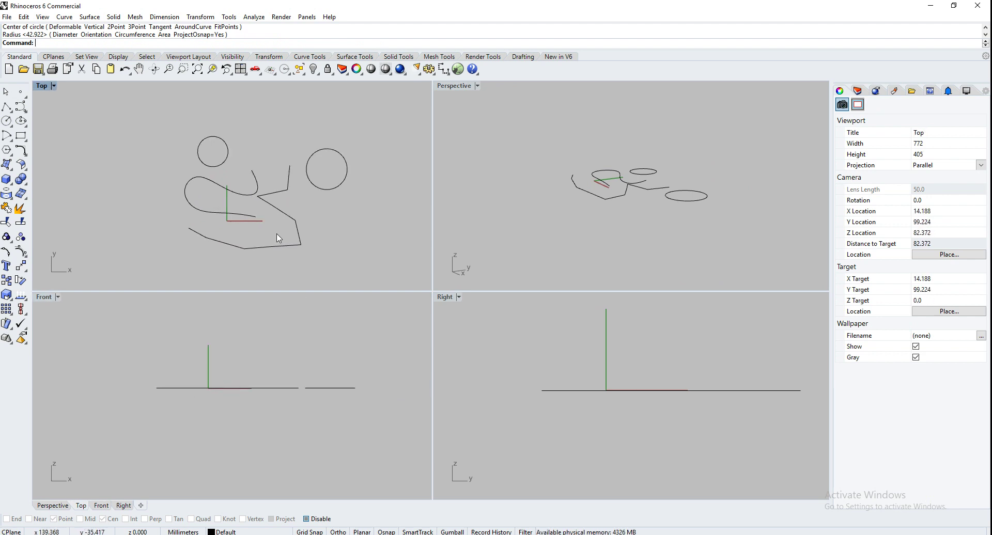
{"action": "right_click_drag", "start_coordinate": [278, 240], "coordinate": [248, 231]}
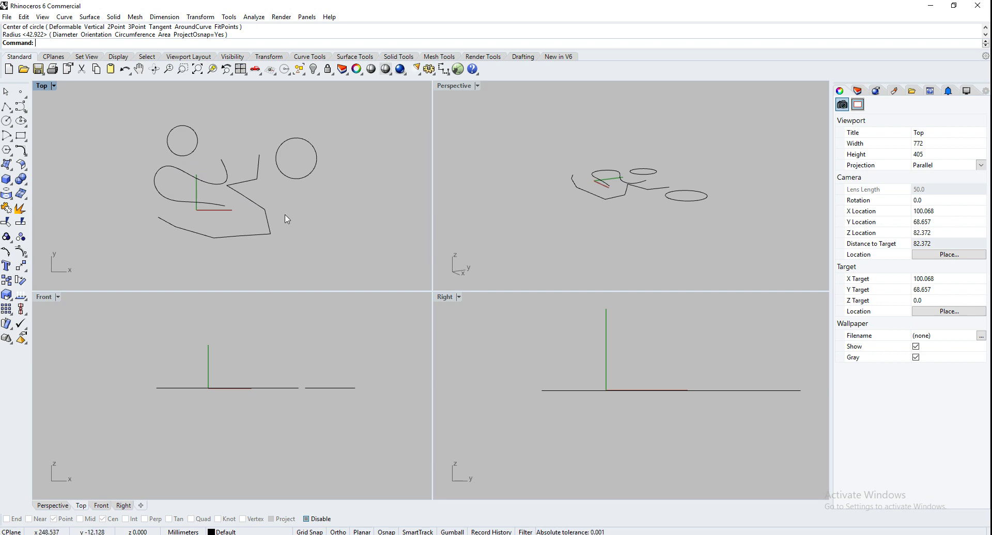
{"action": "mouse_move", "coordinate": [287, 219]}
{"action": "right_mouse_down"}
{"action": "mouse_move", "coordinate": [310, 217]}
{"action": "mouse_move", "coordinate": [304, 222]}
{"action": "right_mouse_up"}
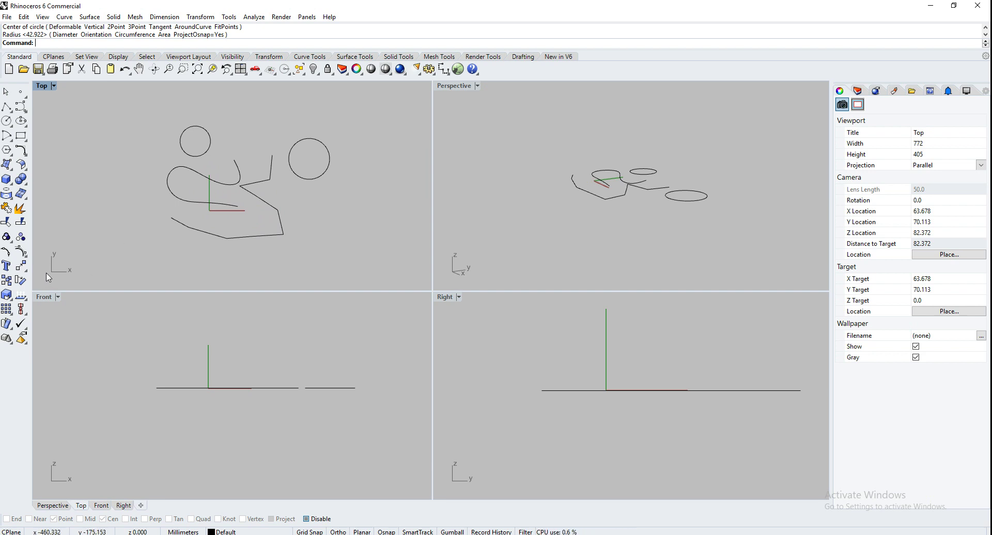
{"action": "right_click_drag", "start_coordinate": [119, 174], "coordinate": [101, 173]}
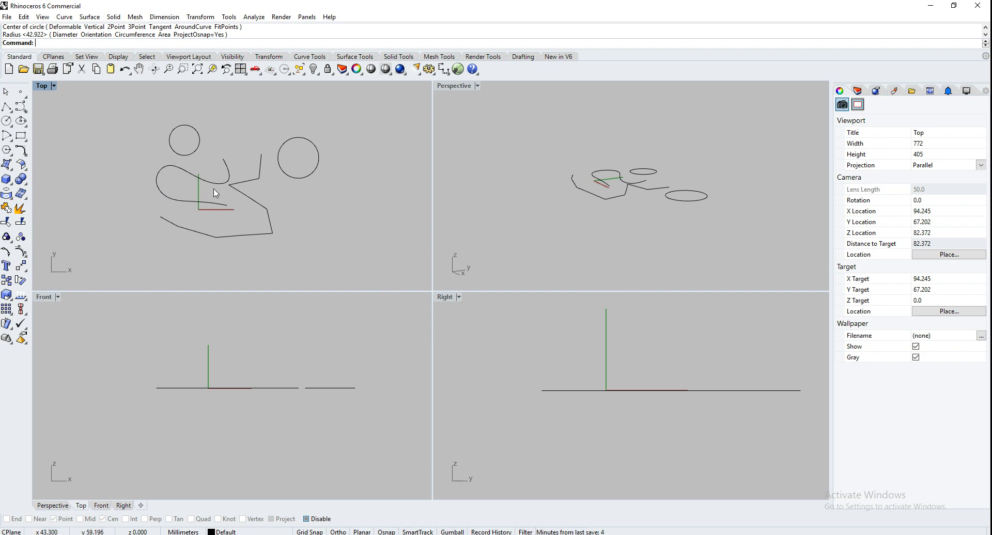
{"action": "mouse_move", "coordinate": [220, 195]}
{"action": "right_mouse_down"}
{"action": "mouse_move", "coordinate": [231, 210]}
{"action": "mouse_move", "coordinate": [209, 199]}
{"action": "right_mouse_up"}
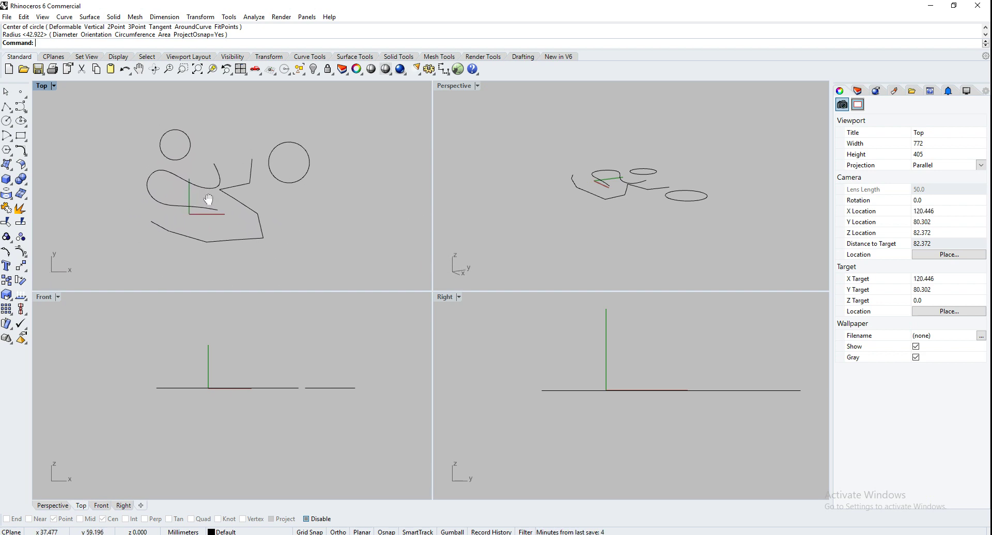
{"action": "right_click_drag", "start_coordinate": [615, 211], "coordinate": [652, 192]}
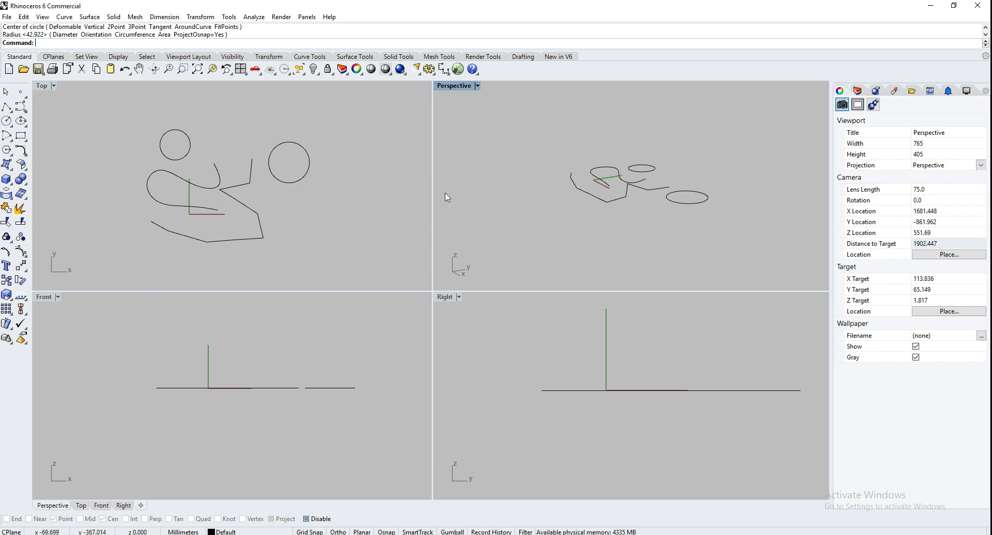
{"action": "mouse_move", "coordinate": [188, 201]}
{"action": "right_mouse_down"}
{"action": "mouse_move", "coordinate": [195, 195]}
{"action": "mouse_move", "coordinate": [166, 192]}
{"action": "mouse_move", "coordinate": [178, 199]}
{"action": "right_mouse_up"}
{"action": "right_click_drag", "start_coordinate": [740, 272], "coordinate": [710, 198]}
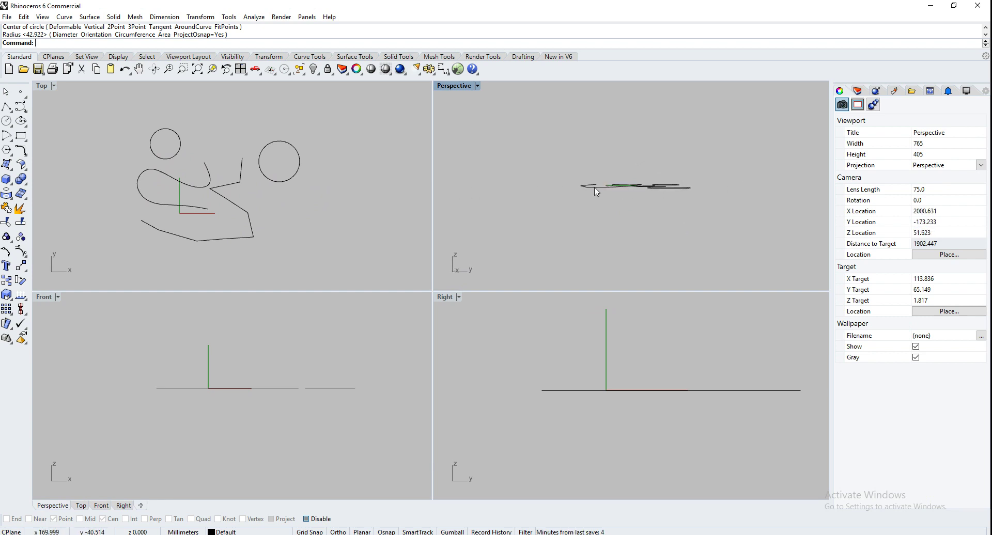
{"action": "right_click_drag", "start_coordinate": [597, 192], "coordinate": [624, 167]}
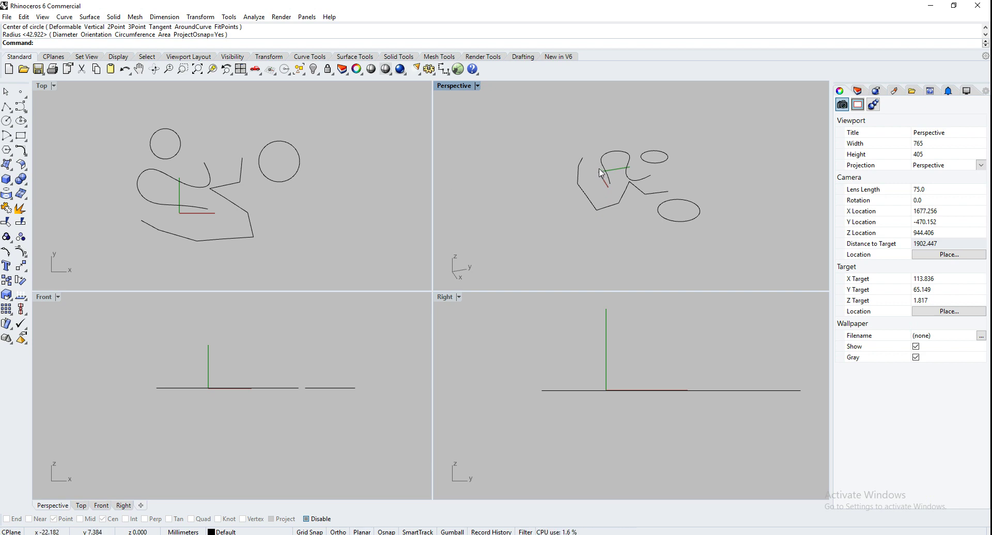
{"action": "right_click_drag", "start_coordinate": [624, 221], "coordinate": [600, 190]}
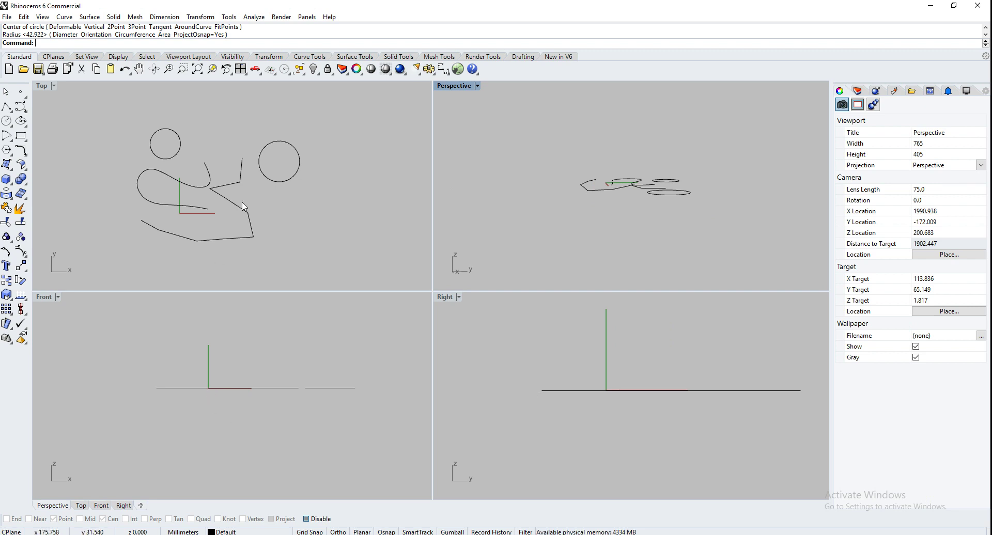
Rename the Default layer as CPlane Top.
{"action": "left_click", "coordinate": [857, 90]}
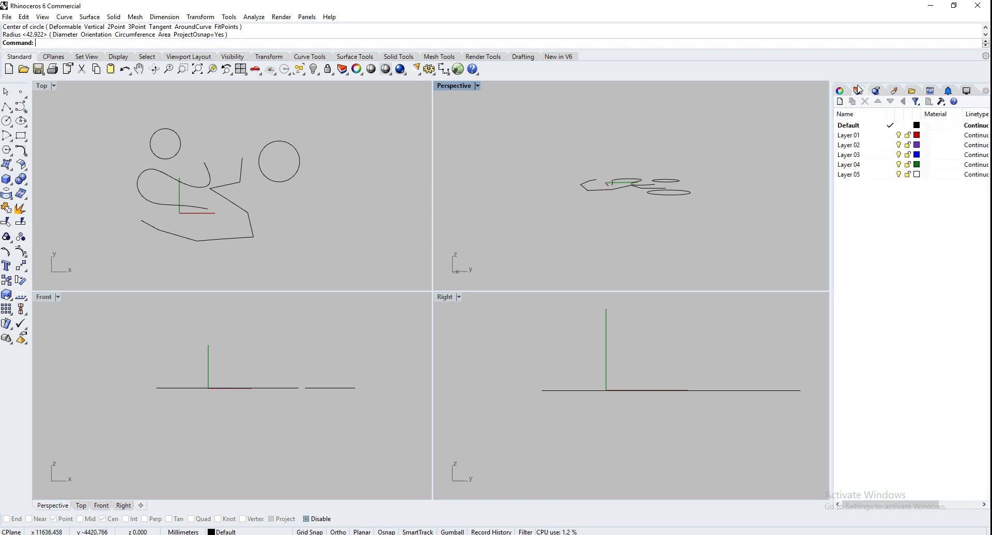
{"action": "left_click", "coordinate": [854, 127]}
{"action": "left_click", "coordinate": [855, 126]}
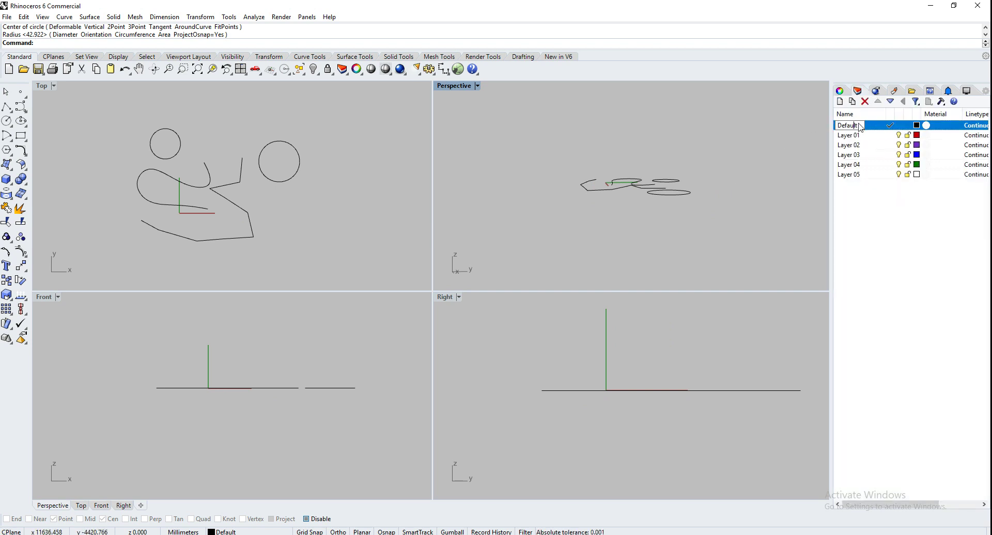
{"action": "left_click_drag", "start_coordinate": [862, 126], "coordinate": [810, 122]}
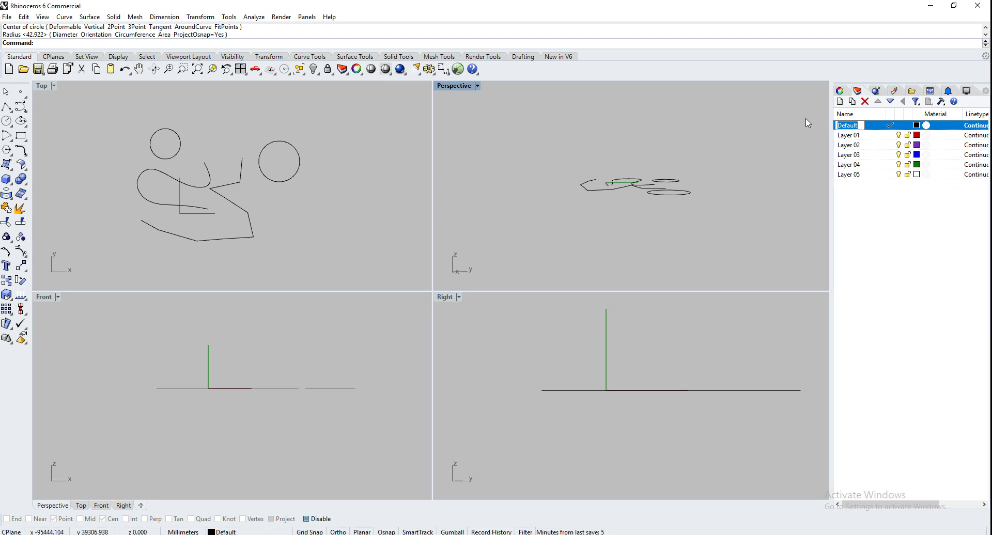
{"action": "type", "text": "CPlane Top"}
{"action": "left_click", "coordinate": [559, 164]}
{"action": "left_click", "coordinate": [451, 85]}
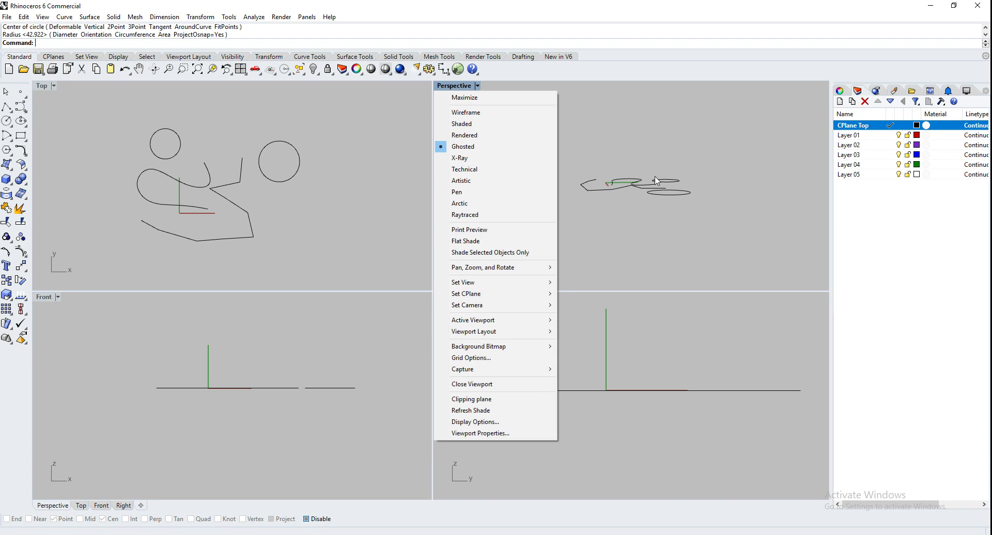
{"action": "left_click", "coordinate": [664, 163]}
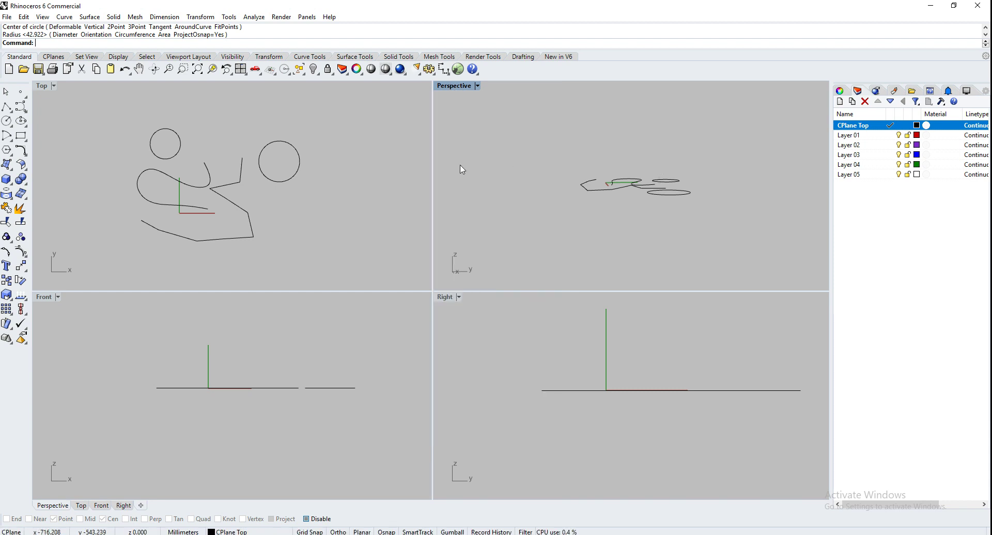
Make Layer 01 the current layer and hide the CPlane Top layer.
{"action": "double_click", "coordinate": [867, 137]}
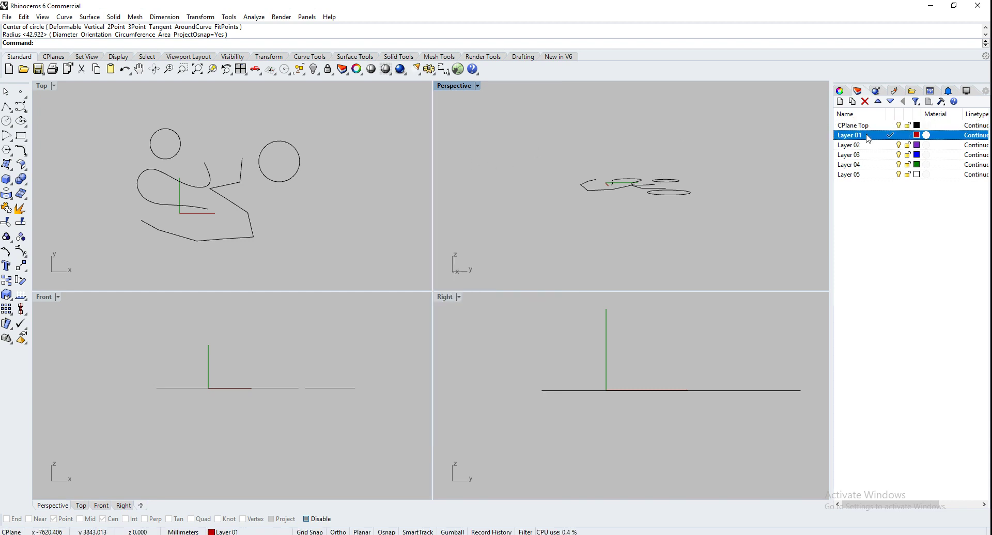
{"action": "left_click", "coordinate": [899, 126]}
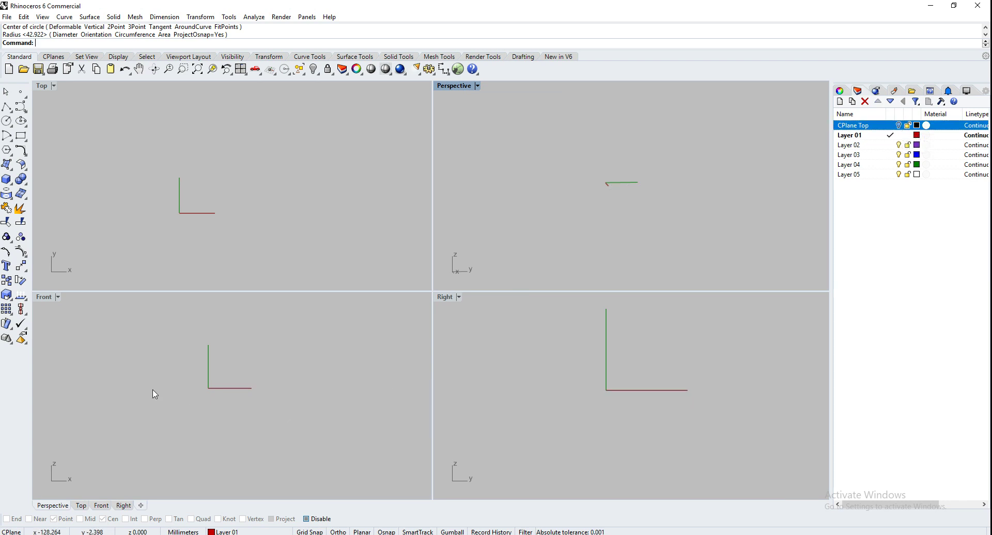
Draw an open S-shaped control point curve around the origin in the Front view on Layer 01.
{"action": "left_click", "coordinate": [21, 107]}
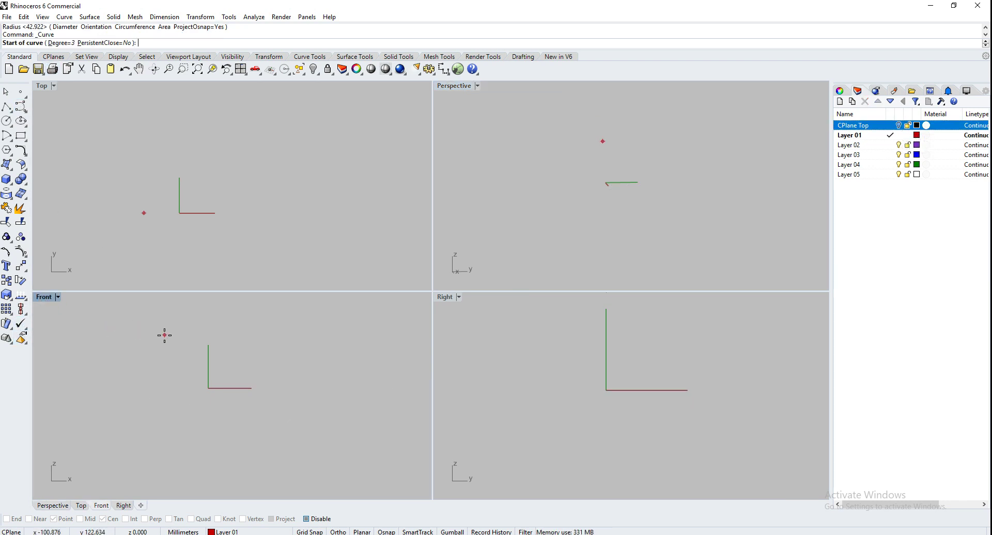
{"action": "left_click", "coordinate": [252, 315]}
{"action": "left_click", "coordinate": [252, 370]}
{"action": "left_click", "coordinate": [222, 371]}
{"action": "left_click", "coordinate": [181, 342]}
{"action": "left_click", "coordinate": [136, 335]}
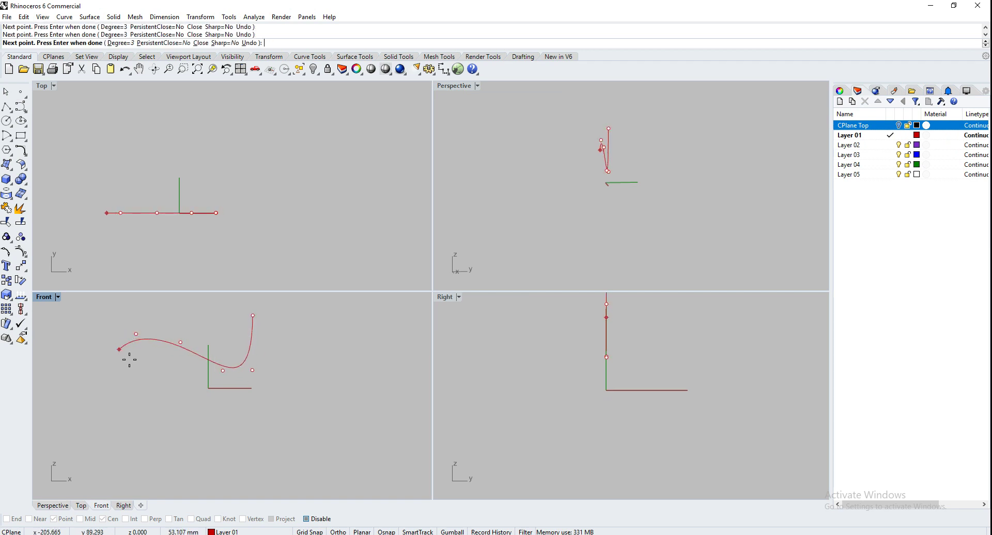
{"action": "left_click", "coordinate": [142, 375]}
{"action": "left_click", "coordinate": [190, 403]}
{"action": "left_click", "coordinate": [250, 422]}
{"action": "left_click", "coordinate": [248, 445]}
{"action": "left_click", "coordinate": [186, 461]}
{"action": "left_click", "coordinate": [141, 466]}
{"action": "left_click", "coordinate": [106, 447]}
{"action": "left_click", "coordinate": [84, 413]}
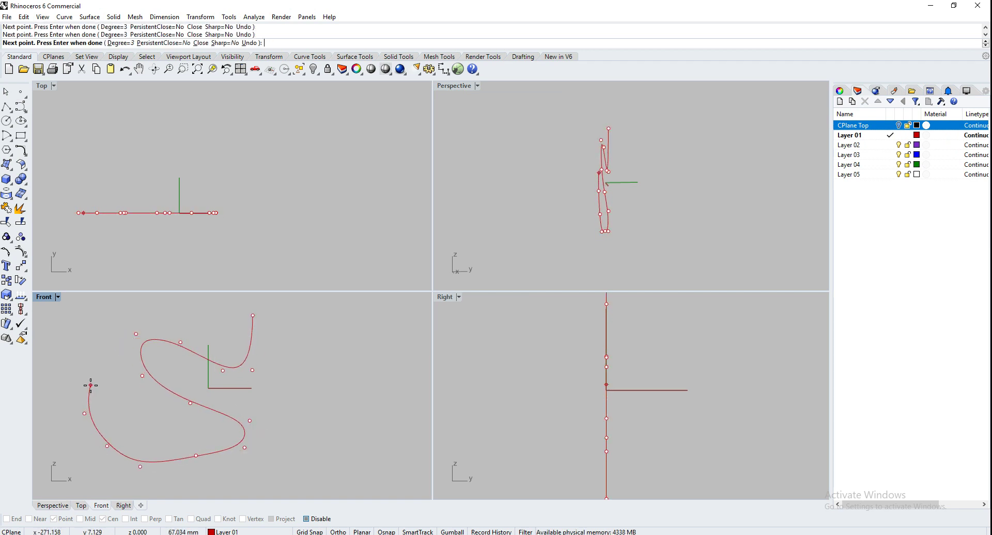
{"action": "right_click", "coordinate": [90, 387]}
Draw a zigzag polyline with eight points beside the S-shaped curve in the Front view.
{"action": "left_click", "coordinate": [6, 106]}
{"action": "left_click", "coordinate": [359, 327]}
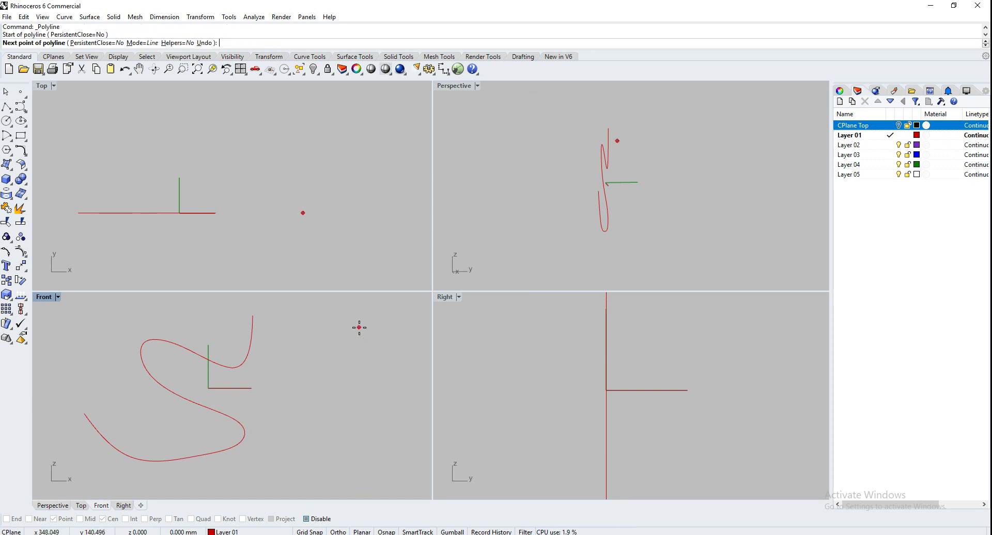
{"action": "left_click", "coordinate": [323, 358]}
{"action": "left_click", "coordinate": [258, 376]}
{"action": "left_click", "coordinate": [292, 432]}
{"action": "left_click", "coordinate": [342, 413]}
{"action": "left_click", "coordinate": [382, 458]}
{"action": "left_click", "coordinate": [325, 469]}
{"action": "left_click", "coordinate": [266, 479]}
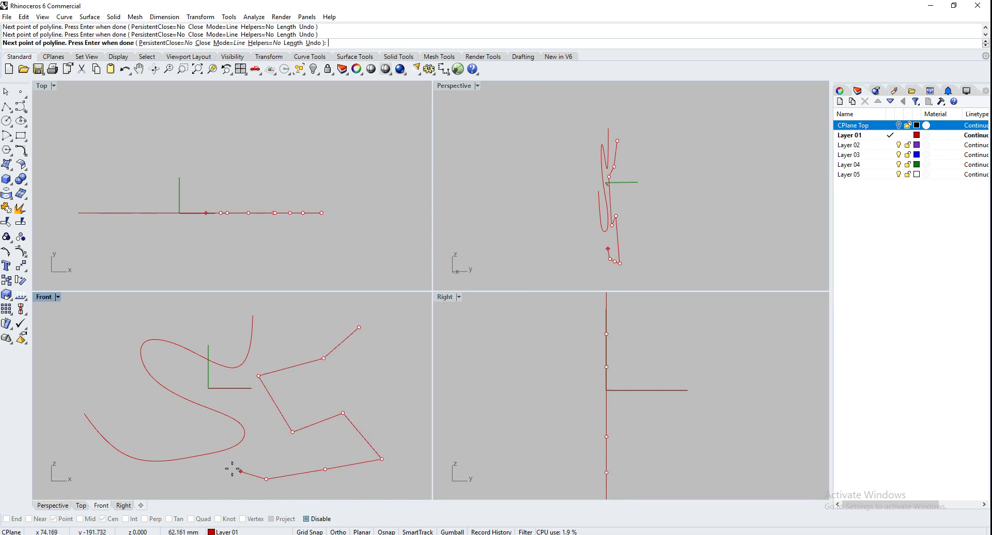
{"action": "right_click", "coordinate": [135, 418]}
Draw a second, four-point open polyline around the upper bend of the S-shaped curve in the Front view.
{"action": "right_click_drag", "start_coordinate": [111, 405], "coordinate": [130, 414]}
{"action": "right_click", "coordinate": [142, 411]}
{"action": "left_click", "coordinate": [138, 405]}
{"action": "left_click", "coordinate": [85, 375]}
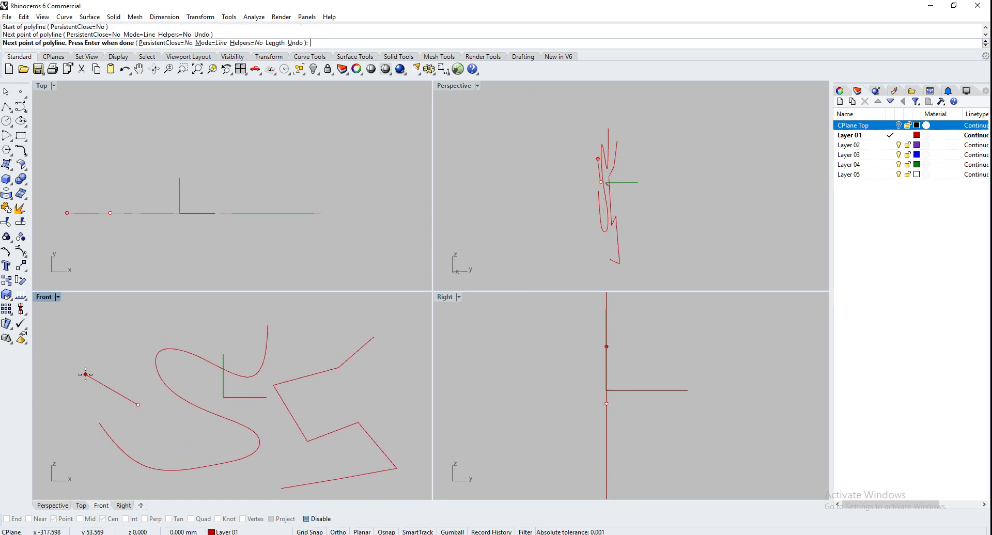
{"action": "left_click", "coordinate": [103, 339]}
{"action": "left_click", "coordinate": [173, 317]}
{"action": "right_click", "coordinate": [221, 336]}
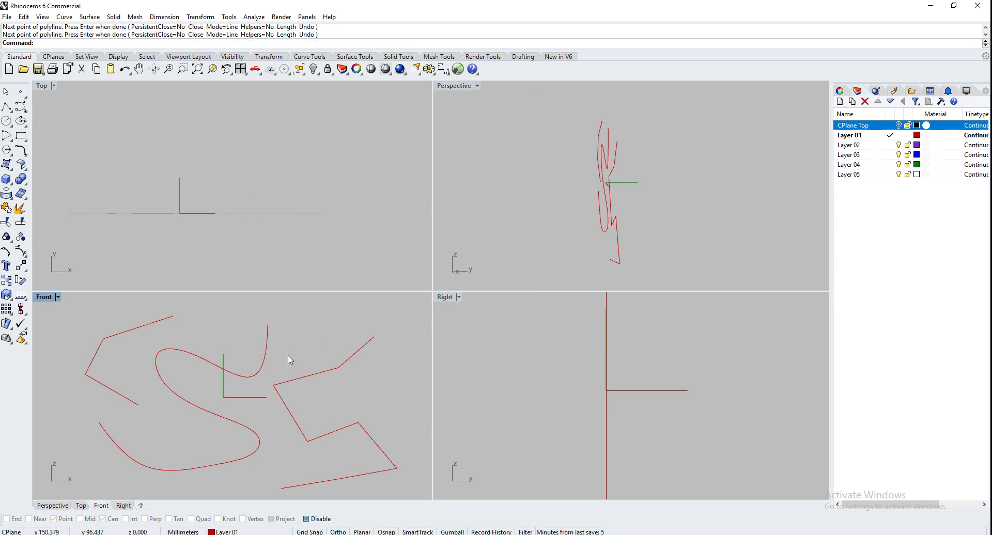
Temporarily show the CPlane Top layer to compare its curves with the Front view curves in Perspective.
{"action": "mouse_move", "coordinate": [287, 359]}
{"action": "right_mouse_down"}
{"action": "mouse_move", "coordinate": [271, 356]}
{"action": "mouse_move", "coordinate": [297, 365]}
{"action": "right_mouse_up"}
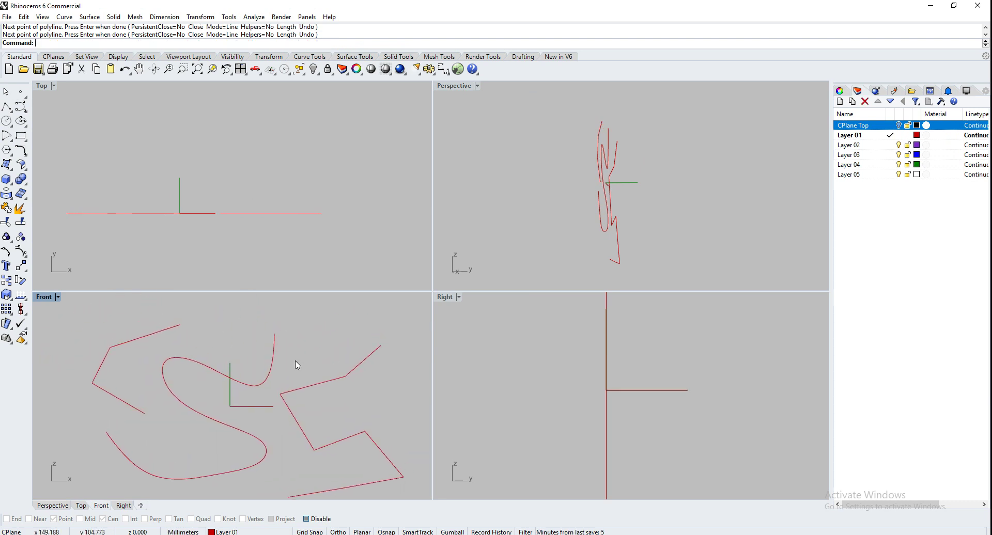
{"action": "scroll", "coordinate": [255, 346], "scroll_direction": "down", "scroll_amount": 1}
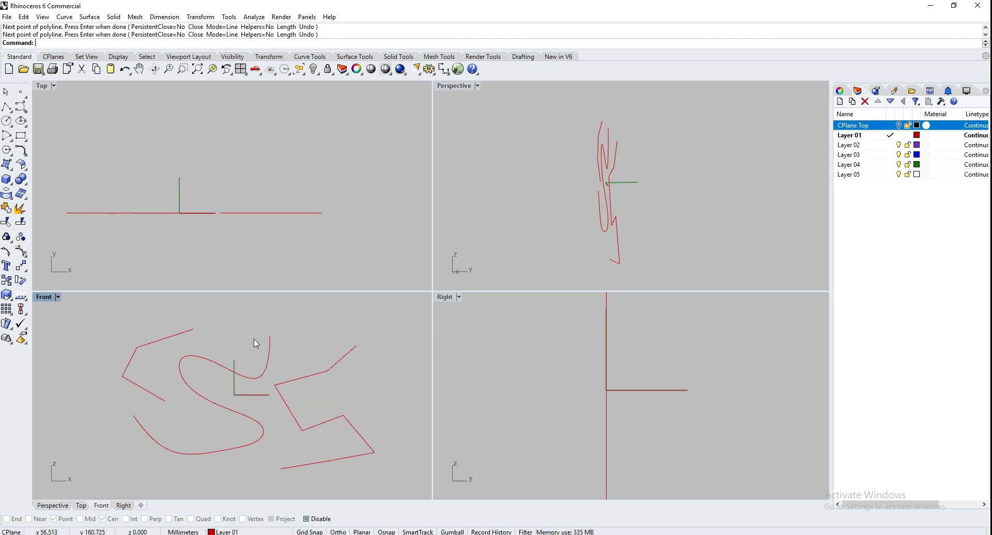
{"action": "left_click", "coordinate": [898, 127]}
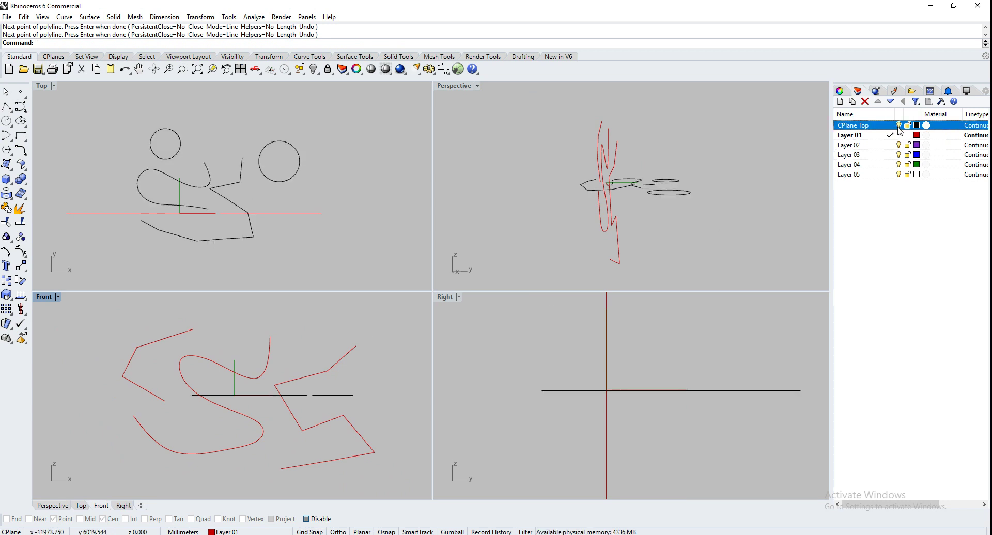
{"action": "right_click_drag", "start_coordinate": [531, 181], "coordinate": [599, 193]}
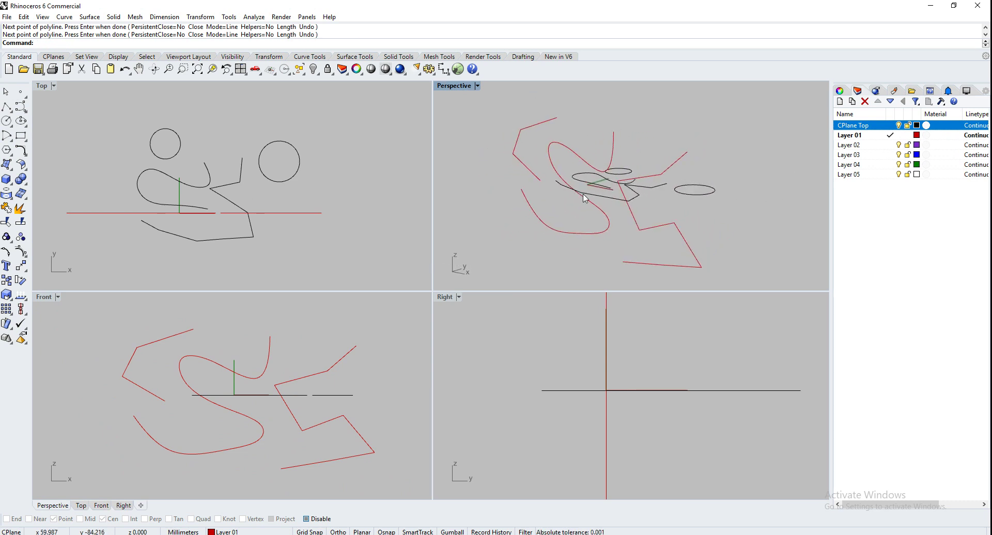
{"action": "left_click", "coordinate": [899, 125]}
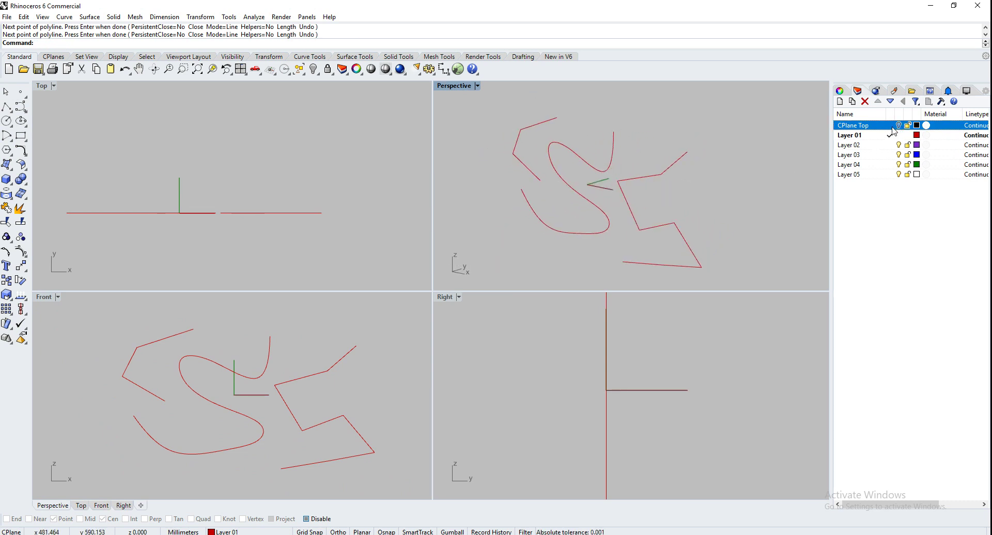
{"action": "right_click_drag", "start_coordinate": [210, 379], "coordinate": [177, 385]}
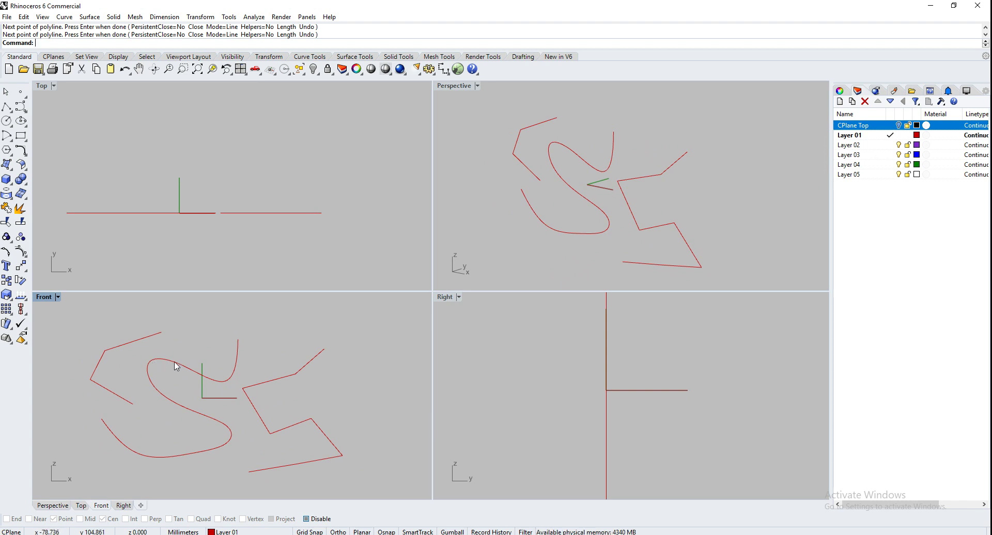
{"action": "scroll", "coordinate": [638, 402], "scroll_direction": "down", "scroll_amount": 5}
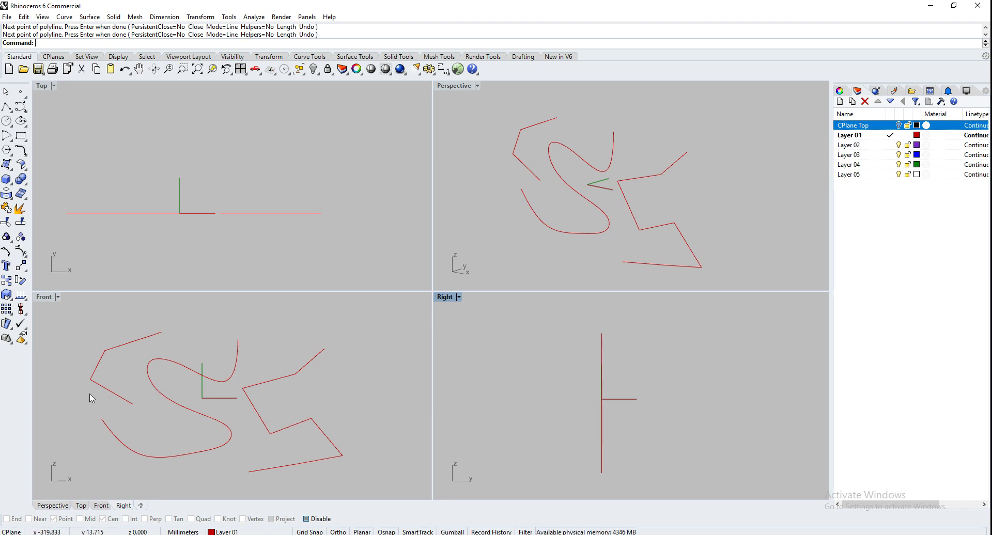
Rename Layer 01 as Cplane Front.
{"action": "left_click", "coordinate": [848, 135]}
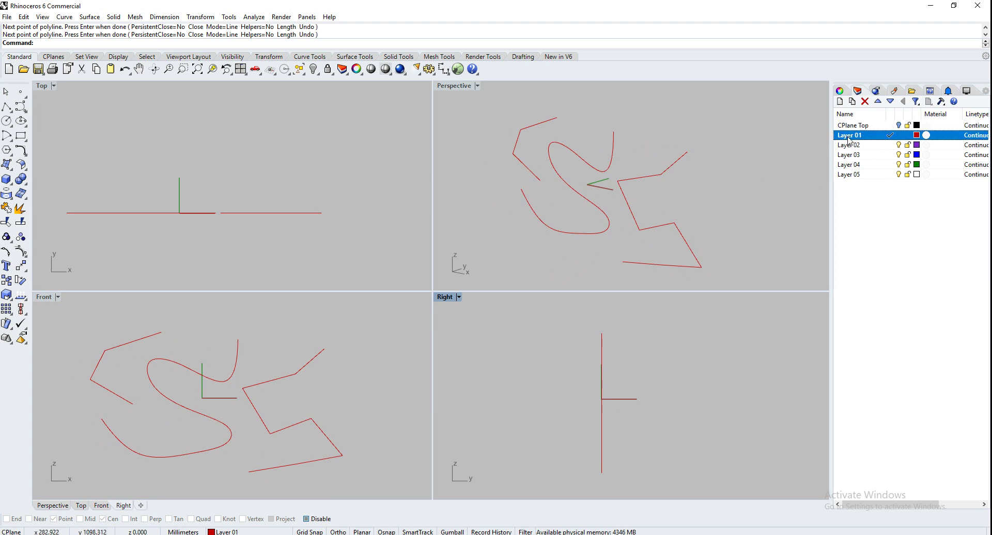
{"action": "left_click", "coordinate": [849, 136]}
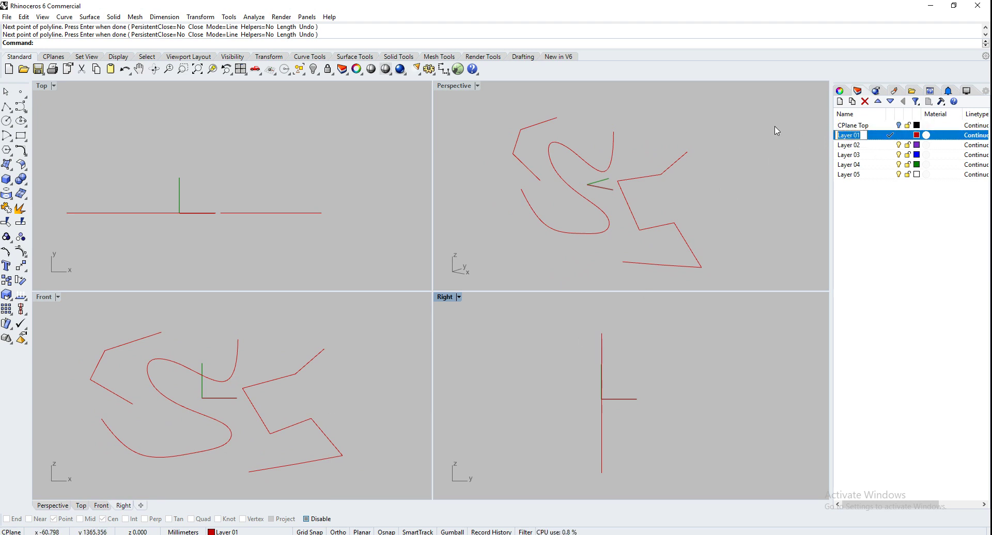
{"action": "type", "text": "Cplane Front"}
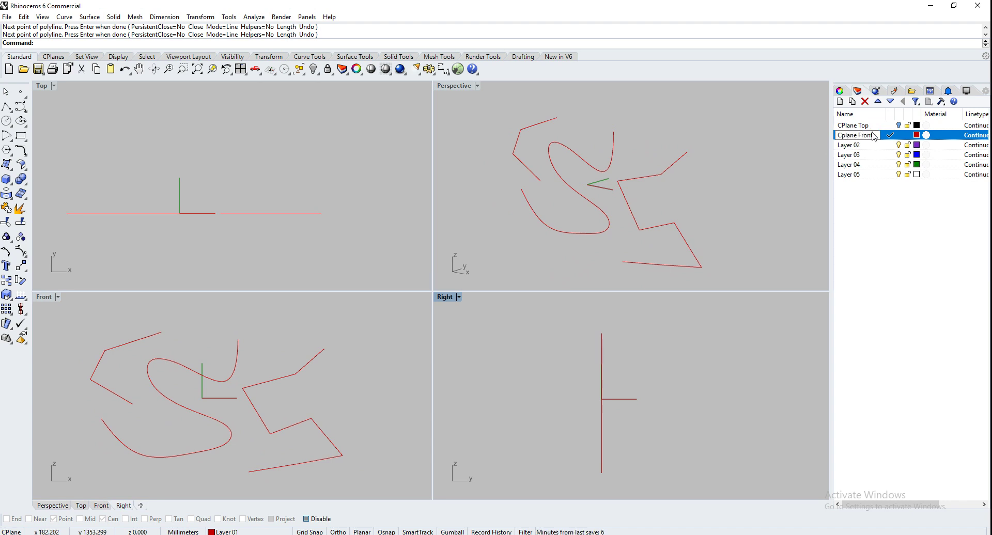
Make Layer 02 the current layer and hide the Cplane Front layer.
{"action": "left_click", "coordinate": [876, 149]}
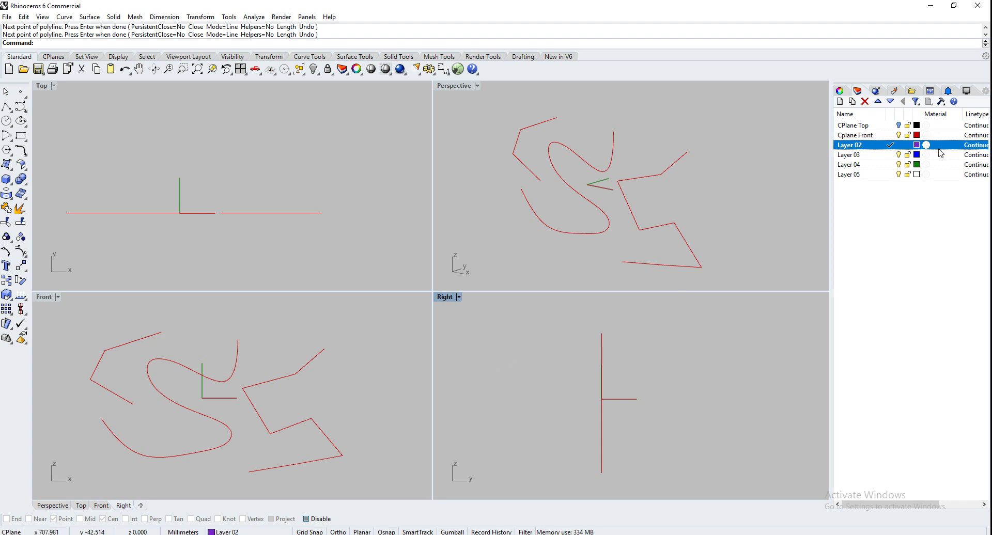
{"action": "left_click", "coordinate": [898, 135]}
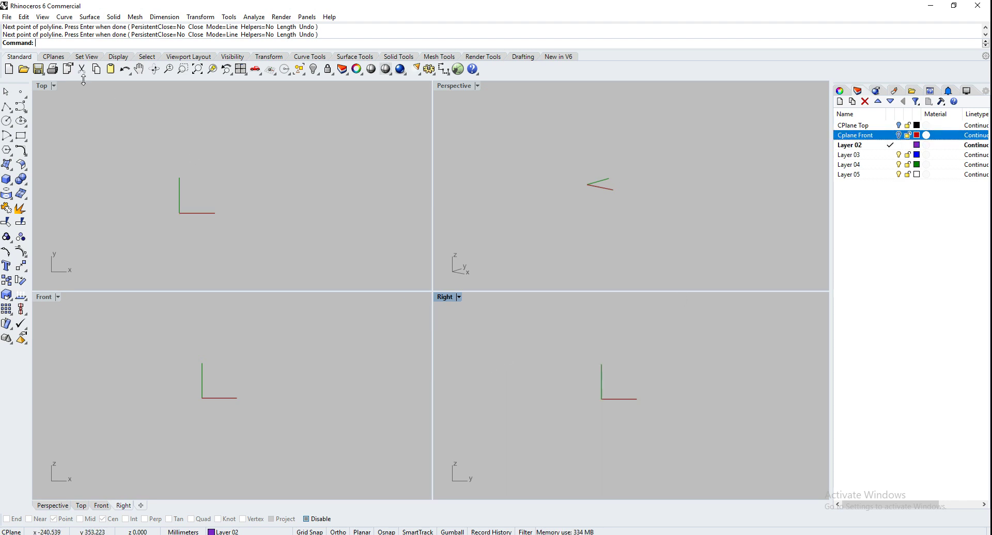
Draw an open, winding control point curve around the origin in the Right view on Layer 02.
{"action": "left_click", "coordinate": [20, 106]}
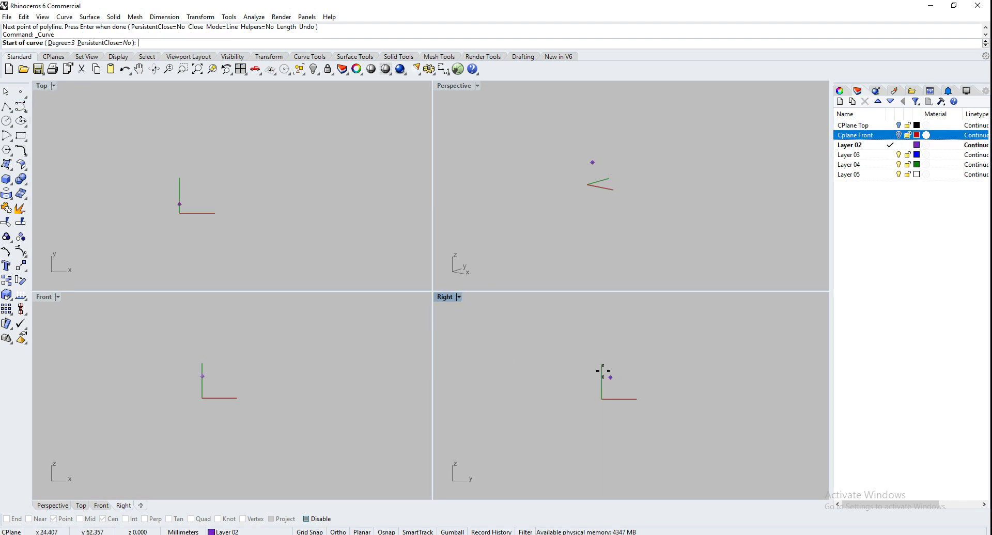
{"action": "left_click", "coordinate": [639, 315]}
{"action": "left_click", "coordinate": [581, 347]}
{"action": "left_click", "coordinate": [648, 373]}
{"action": "left_click", "coordinate": [667, 410]}
{"action": "left_click", "coordinate": [625, 439]}
{"action": "left_click", "coordinate": [580, 460]}
{"action": "left_click", "coordinate": [545, 455]}
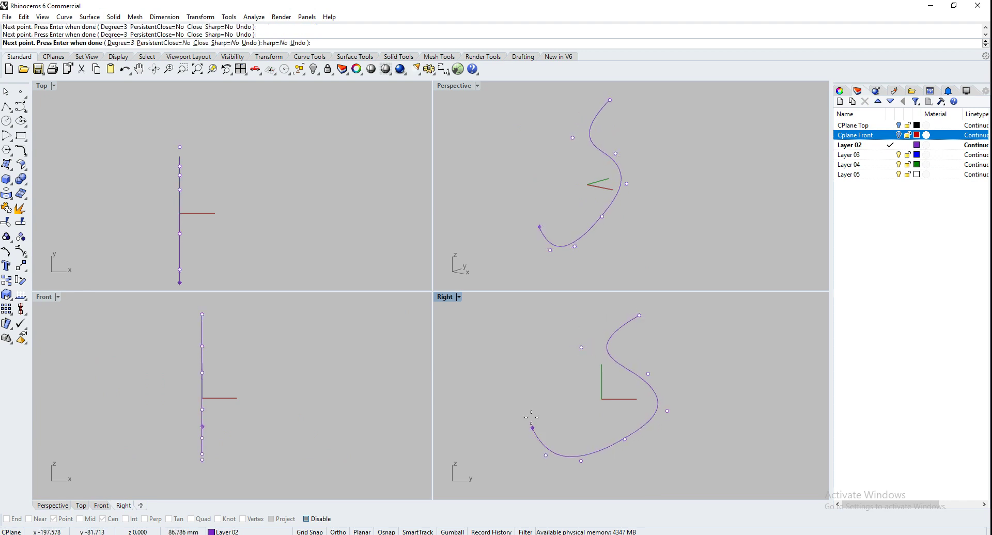
{"action": "left_click", "coordinate": [508, 346]}
{"action": "left_click", "coordinate": [458, 331]}
{"action": "left_click", "coordinate": [466, 396]}
{"action": "right_click", "coordinate": [473, 423]}
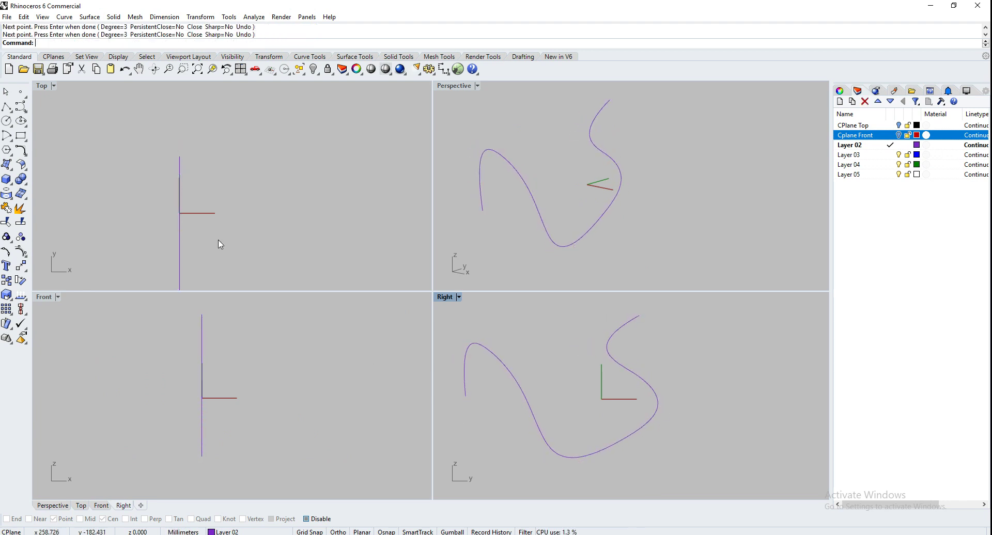
Draw an open polyline with ten points that wraps around the freeform curve in the Right view.
{"action": "left_click", "coordinate": [7, 106]}
{"action": "left_click", "coordinate": [541, 345]}
{"action": "left_click", "coordinate": [726, 364]}
{"action": "left_click", "coordinate": [785, 424]}
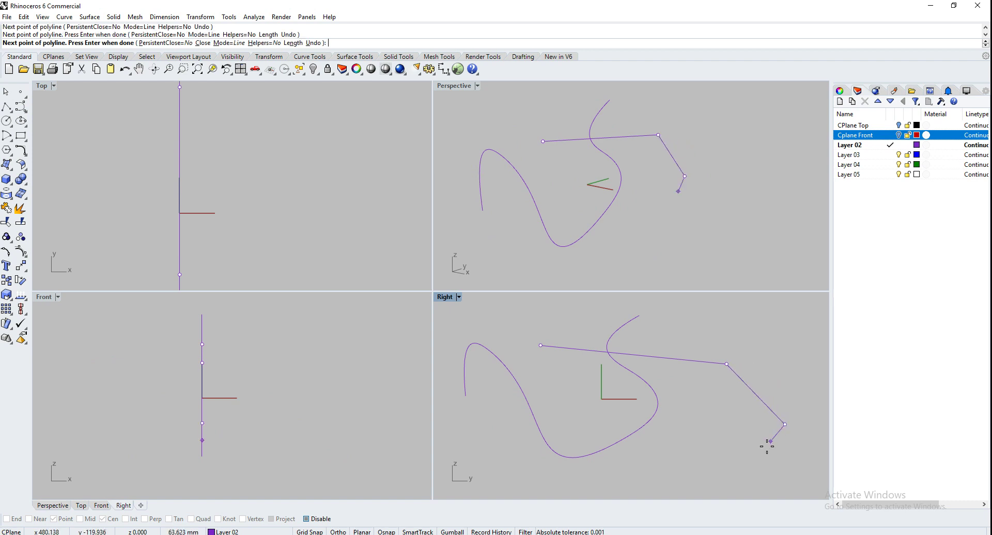
{"action": "left_click", "coordinate": [759, 457]}
{"action": "left_click", "coordinate": [724, 467]}
{"action": "left_click", "coordinate": [654, 455]}
{"action": "left_click", "coordinate": [574, 478]}
{"action": "left_click", "coordinate": [530, 470]}
{"action": "left_click", "coordinate": [497, 465]}
{"action": "left_click", "coordinate": [490, 428]}
{"action": "right_click", "coordinate": [497, 419]}
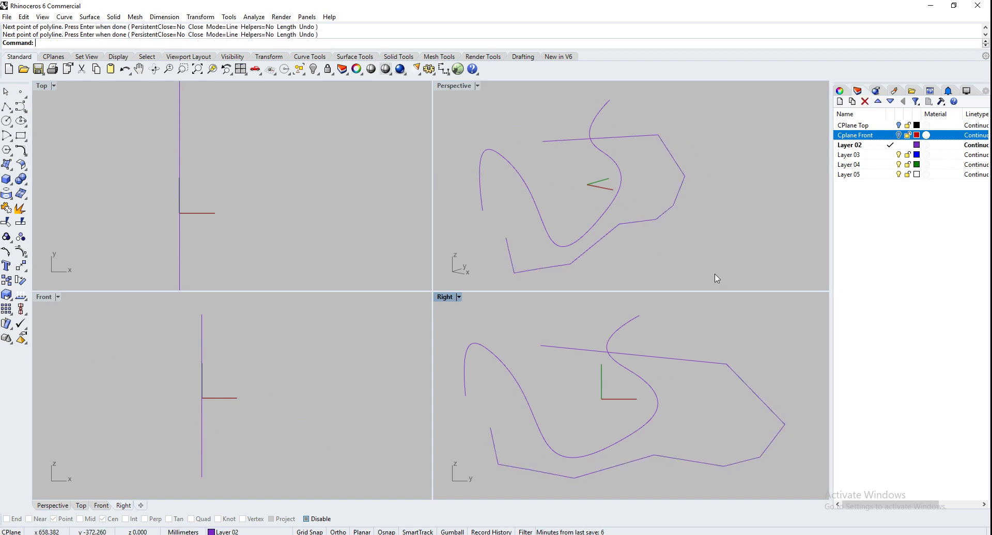
Show the Cplane Front and CPlane Top layers and compare all three sets of curves in the Perspective view.
{"action": "left_click", "coordinate": [898, 135]}
{"action": "left_click", "coordinate": [898, 125]}
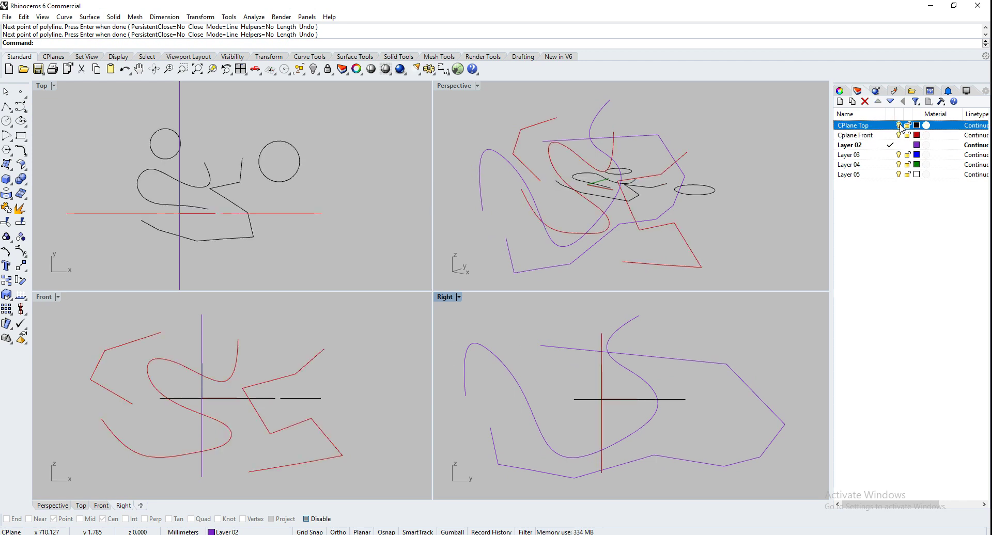
{"action": "right_click_drag", "start_coordinate": [642, 204], "coordinate": [657, 166]}
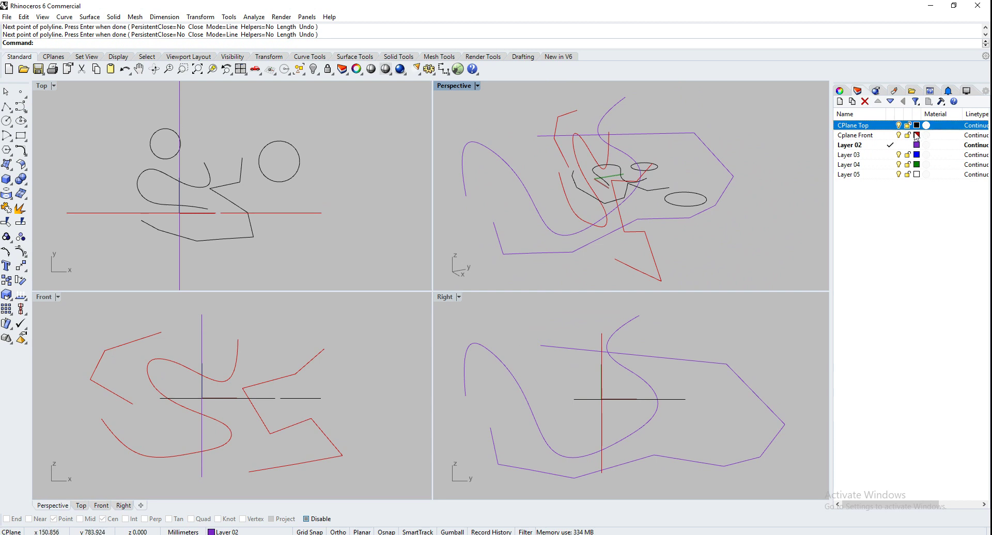
Make CPlane Top the current layer and hide the Cplane Front layer and Layer 02.
{"action": "double_click", "coordinate": [879, 130]}
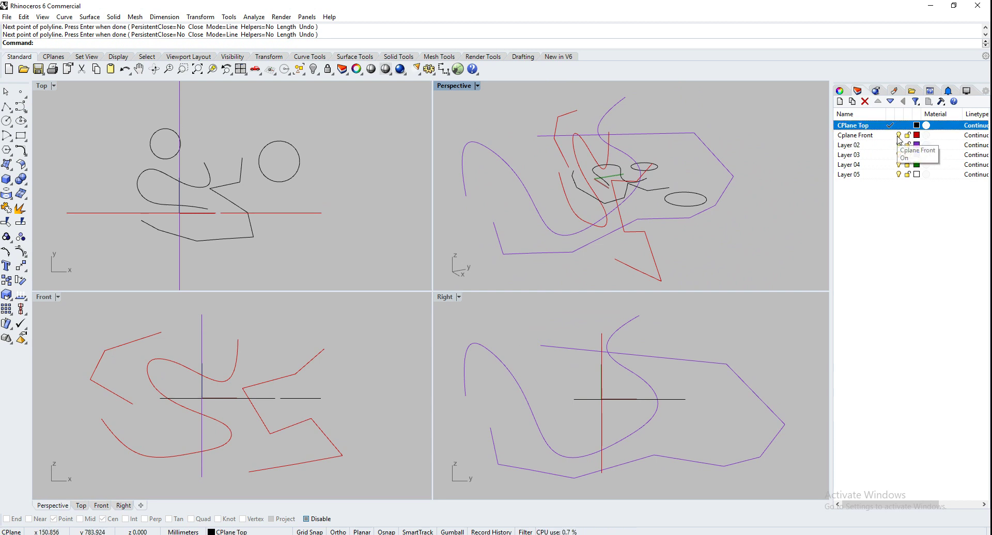
{"action": "left_click", "coordinate": [898, 135]}
{"action": "left_click", "coordinate": [899, 144]}
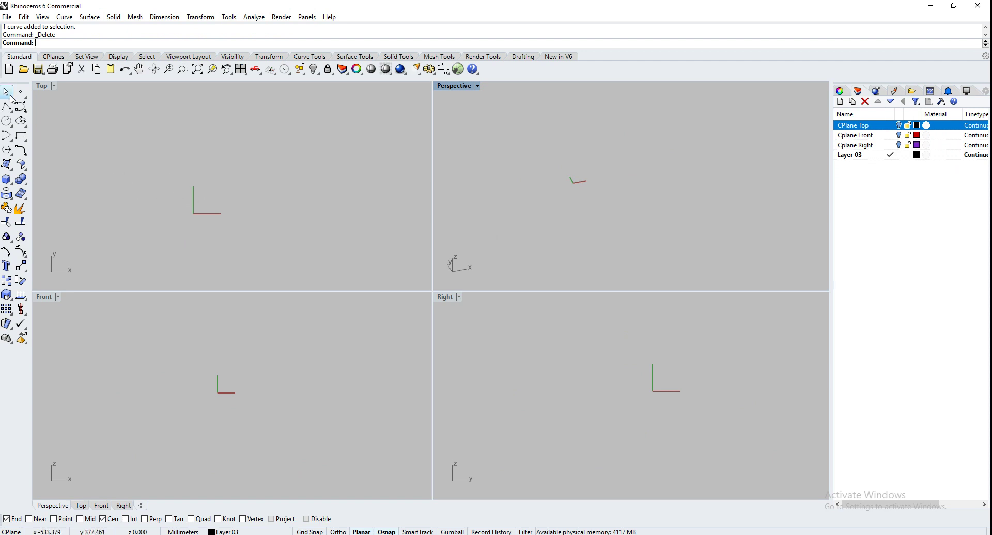
Draw a large open, winding control point curve around the origin in the Perspective view on Layer 03.
{"action": "left_click", "coordinate": [20, 106]}
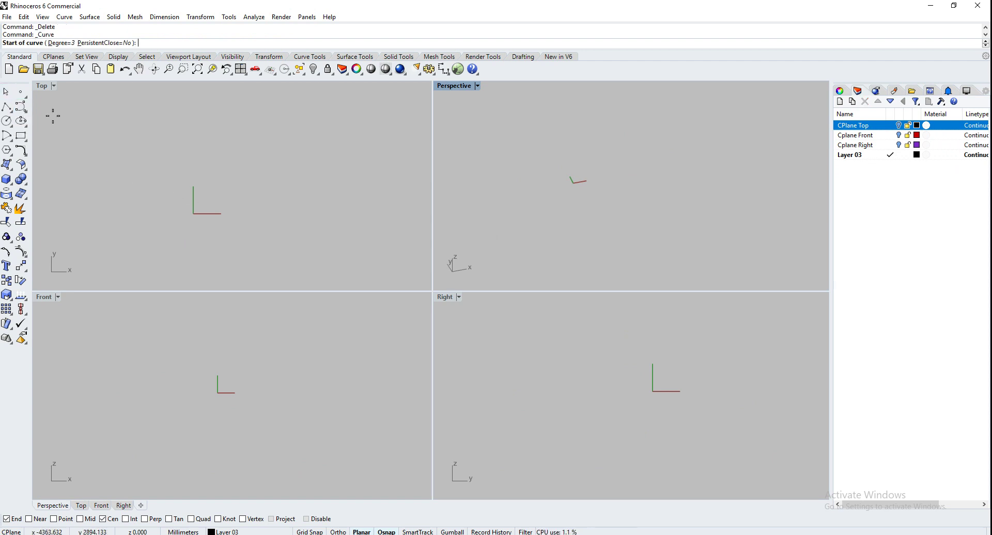
{"action": "left_click", "coordinate": [607, 140]}
{"action": "left_click", "coordinate": [619, 180]}
{"action": "left_click", "coordinate": [584, 180]}
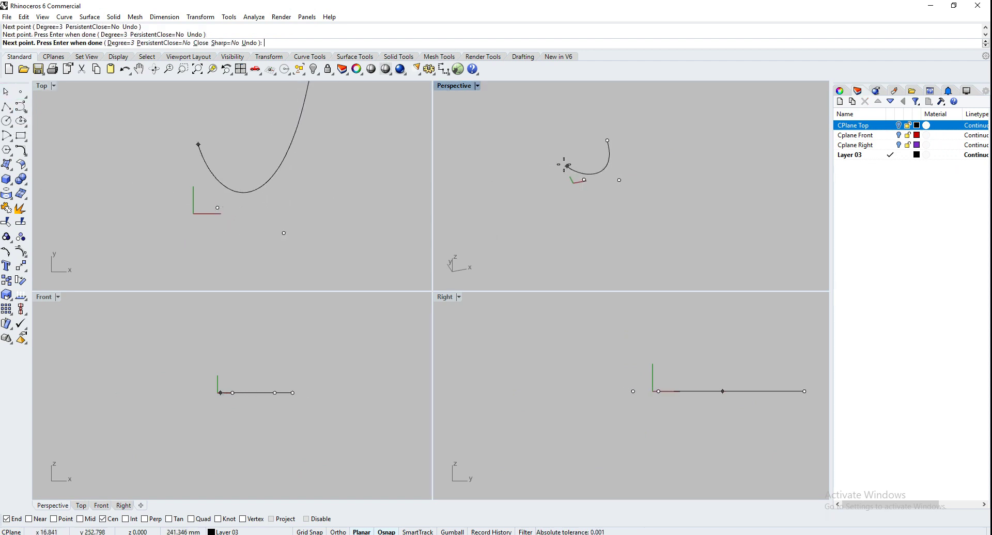
{"action": "left_click", "coordinate": [547, 153]}
{"action": "left_click", "coordinate": [523, 164]}
{"action": "left_click", "coordinate": [528, 187]}
{"action": "left_click", "coordinate": [563, 193]}
{"action": "left_click", "coordinate": [584, 230]}
{"action": "left_click", "coordinate": [520, 249]}
{"action": "left_click", "coordinate": [531, 283]}
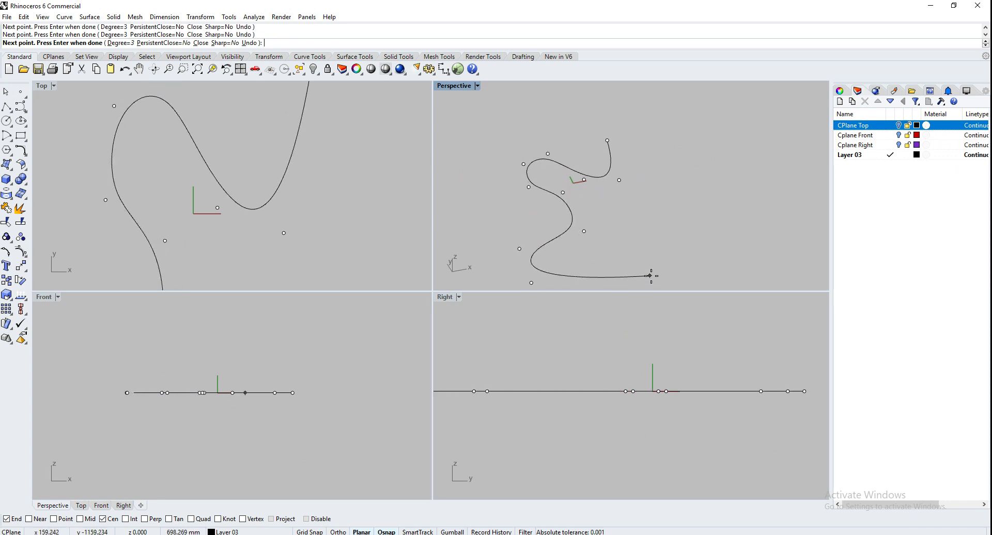
{"action": "left_click", "coordinate": [651, 276]}
{"action": "left_click", "coordinate": [662, 240]}
{"action": "left_click", "coordinate": [619, 230]}
{"action": "left_click", "coordinate": [622, 200]}
{"action": "left_click", "coordinate": [708, 224]}
{"action": "left_click", "coordinate": [723, 166]}
{"action": "left_click", "coordinate": [695, 117]}
{"action": "left_click", "coordinate": [609, 94]}
{"action": "left_click", "coordinate": [548, 115]}
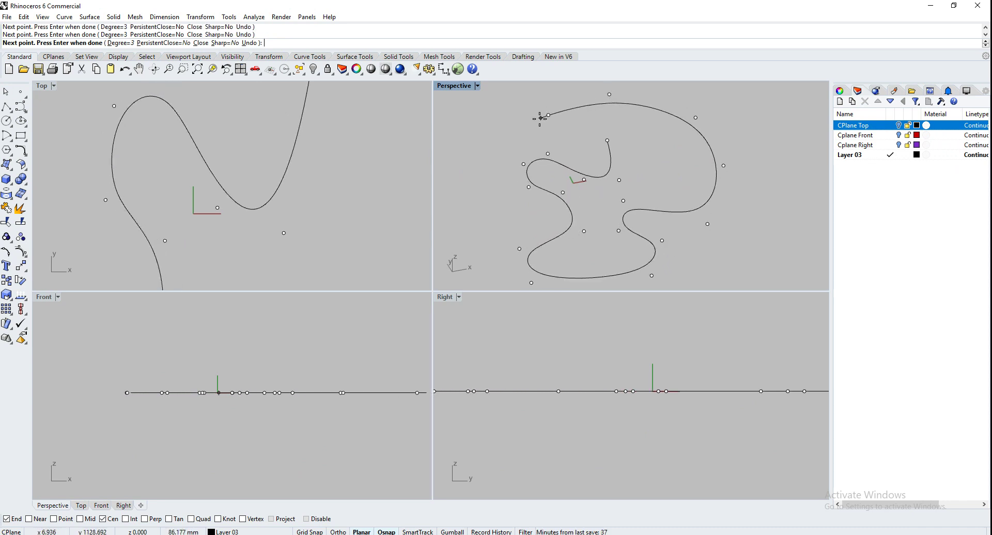
{"action": "left_click", "coordinate": [527, 132]}
{"action": "right_click", "coordinate": [476, 171]}
Examine how the curve drawn in Perspective lies in the Top, Front and Right views.
{"action": "scroll", "coordinate": [579, 202], "scroll_direction": "down", "scroll_amount": 2}
{"action": "scroll", "coordinate": [252, 194], "scroll_direction": "down", "scroll_amount": 13}
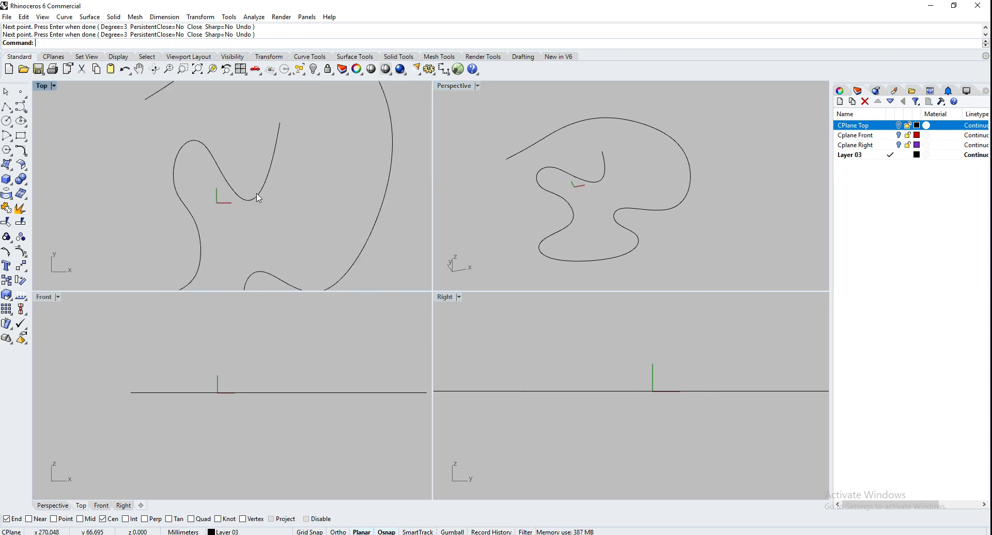
{"action": "scroll", "coordinate": [152, 387], "scroll_direction": "down", "scroll_amount": 4}
{"action": "scroll", "coordinate": [126, 383], "scroll_direction": "down", "scroll_amount": 4}
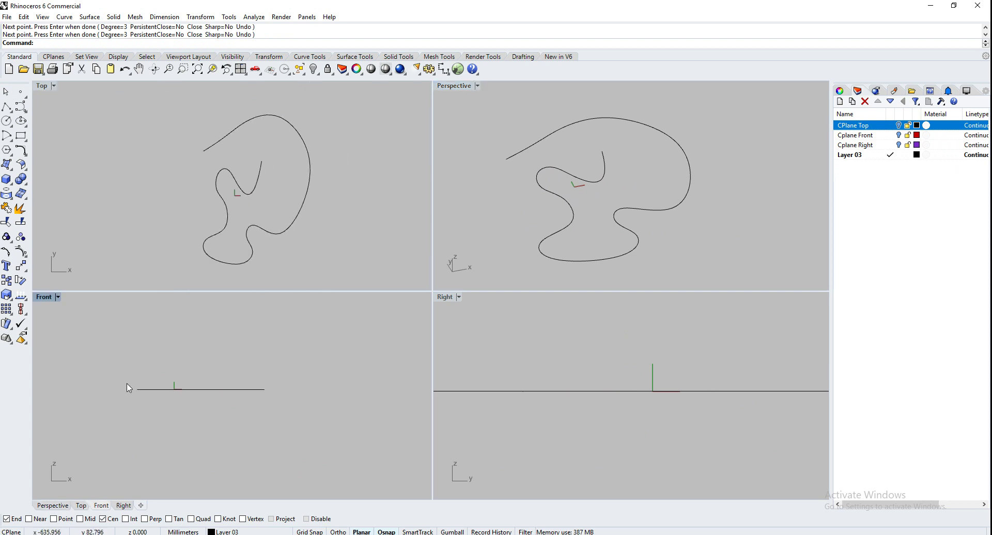
{"action": "scroll", "coordinate": [610, 400], "scroll_direction": "down", "scroll_amount": 4}
{"action": "scroll", "coordinate": [610, 401], "scroll_direction": "down", "scroll_amount": 3}
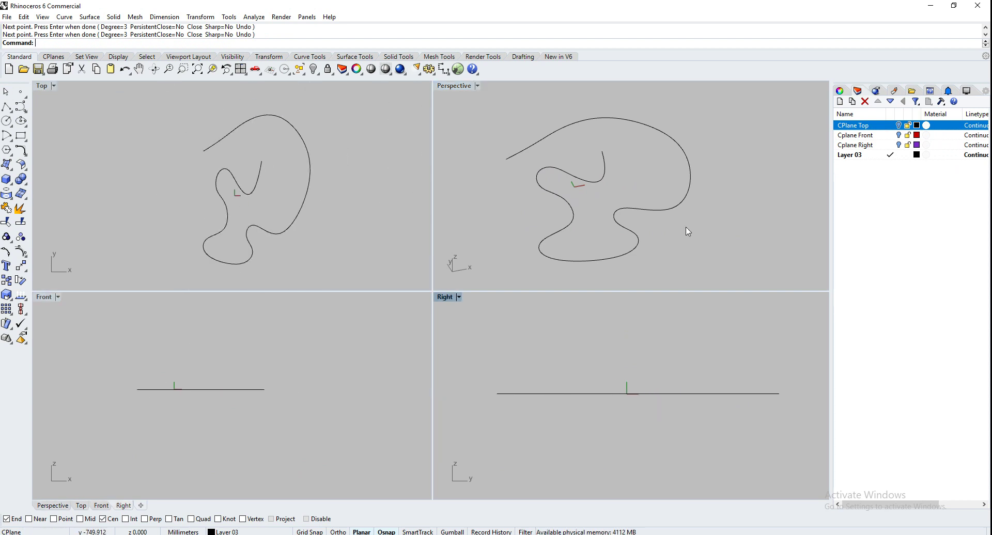
Show the CPlane Top layer and compare its curves with the large perspective-drawn curve in the Perspective view.
{"action": "right_click_drag", "start_coordinate": [688, 232], "coordinate": [698, 210]}
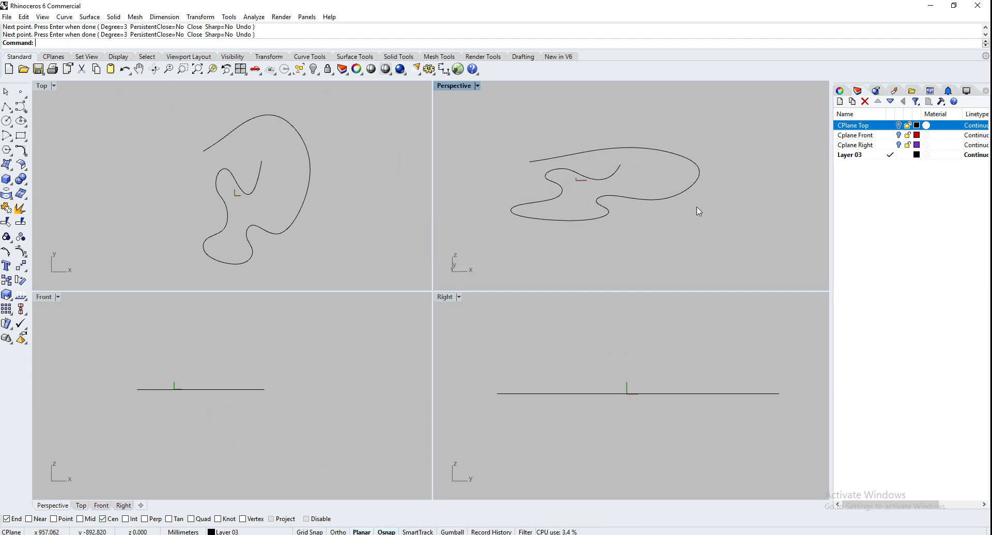
{"action": "left_click", "coordinate": [899, 126]}
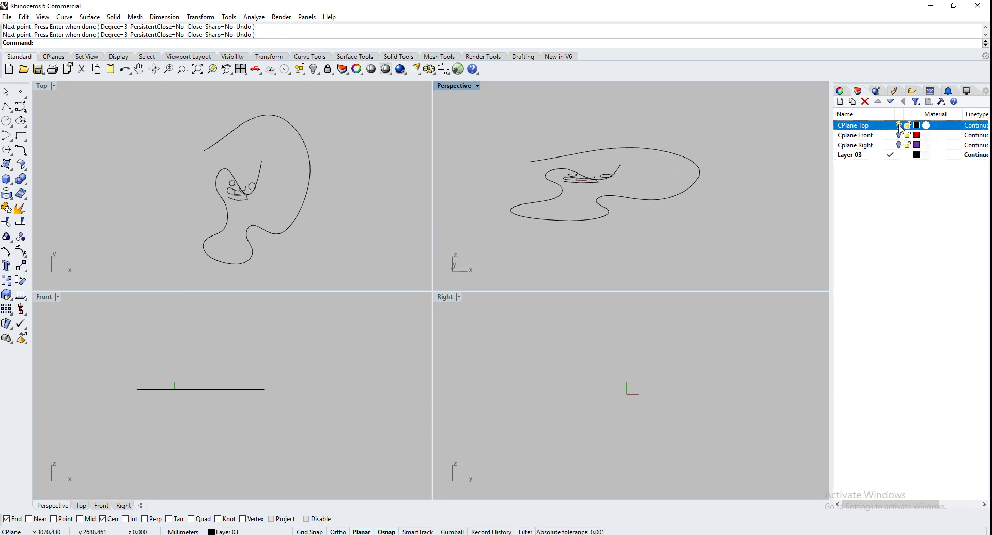
{"action": "right_click_drag", "start_coordinate": [584, 212], "coordinate": [592, 171]}
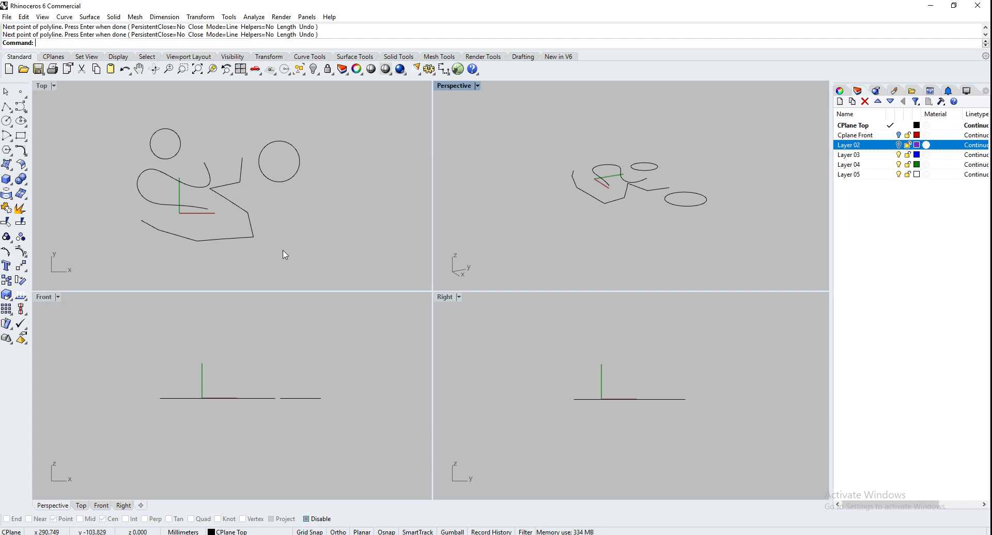
Re-enable object snaps and draw an open seven-point polyline around the existing curves in the Top view.
{"action": "left_click", "coordinate": [310, 521]}
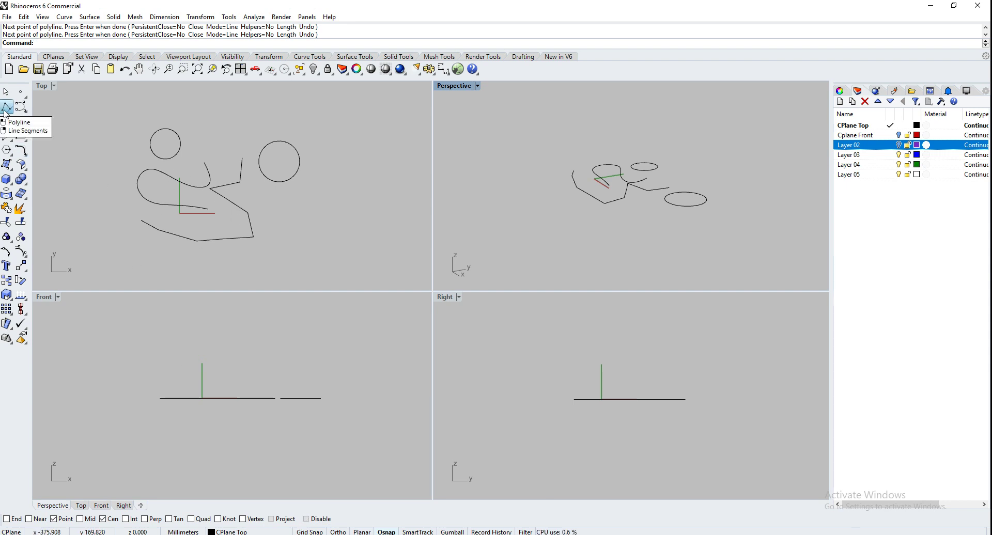
{"action": "left_click", "coordinate": [6, 106]}
{"action": "scroll", "coordinate": [288, 199], "scroll_direction": "down", "scroll_amount": 2}
{"action": "left_click", "coordinate": [244, 149]}
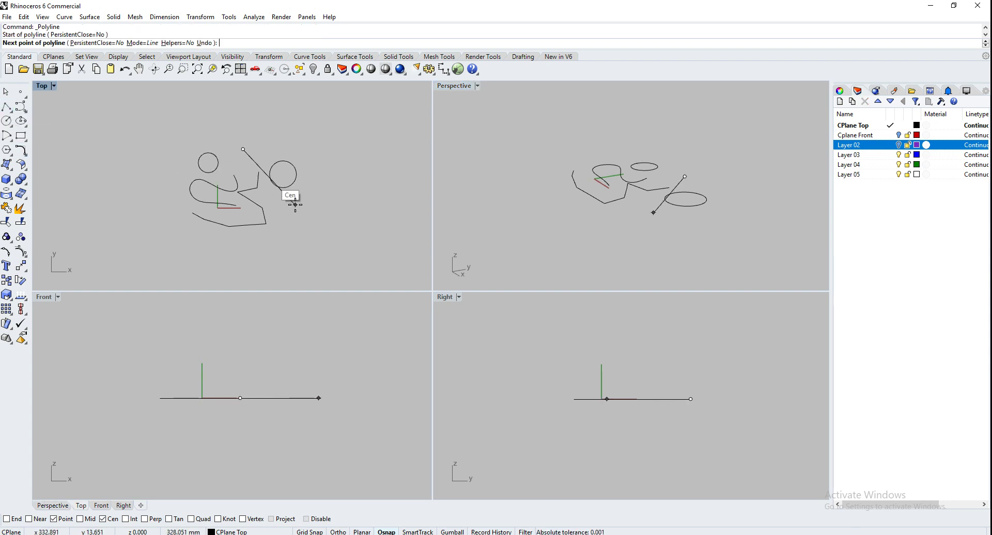
{"action": "left_click", "coordinate": [295, 204]}
{"action": "left_click", "coordinate": [264, 244]}
{"action": "left_click", "coordinate": [200, 248]}
{"action": "left_click", "coordinate": [140, 194]}
{"action": "left_click", "coordinate": [169, 156]}
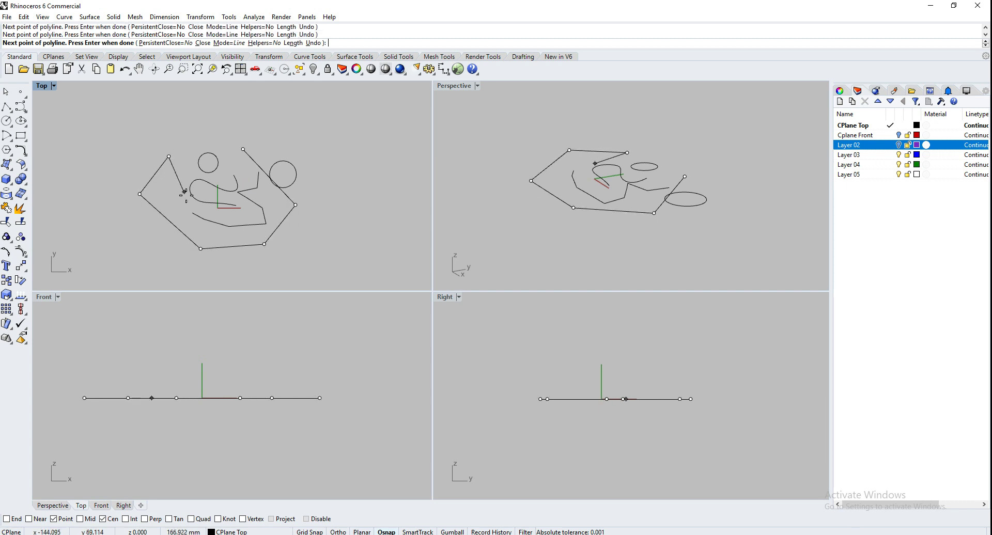
{"action": "left_click", "coordinate": [214, 214]}
{"action": "key", "text": "Return"}
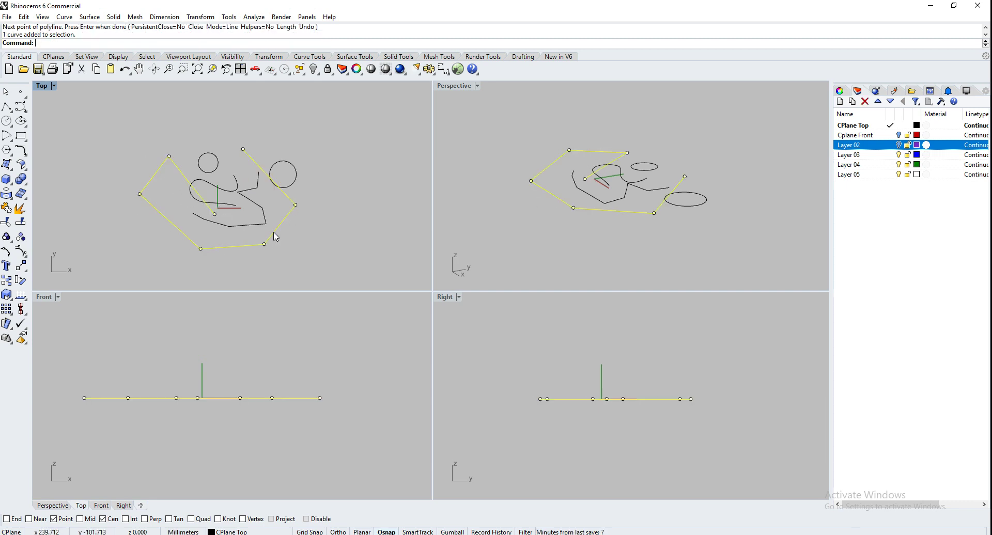
Move the new polyline straight down about 170 mm in the Front view, deselect it and check its offset in Perspective.
{"action": "left_click_drag", "start_coordinate": [253, 399], "coordinate": [252, 460], "text": "shift"}
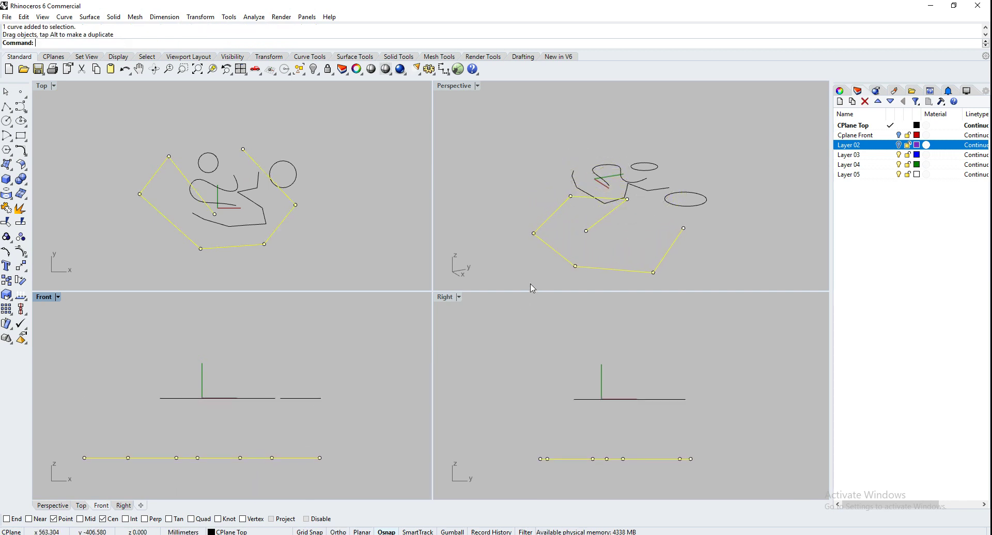
{"action": "left_click", "coordinate": [529, 195]}
{"action": "mouse_move", "coordinate": [529, 195]}
{"action": "right_mouse_down"}
{"action": "mouse_move", "coordinate": [483, 192]}
{"action": "mouse_move", "coordinate": [514, 181]}
{"action": "mouse_move", "coordinate": [521, 198]}
{"action": "right_mouse_up"}
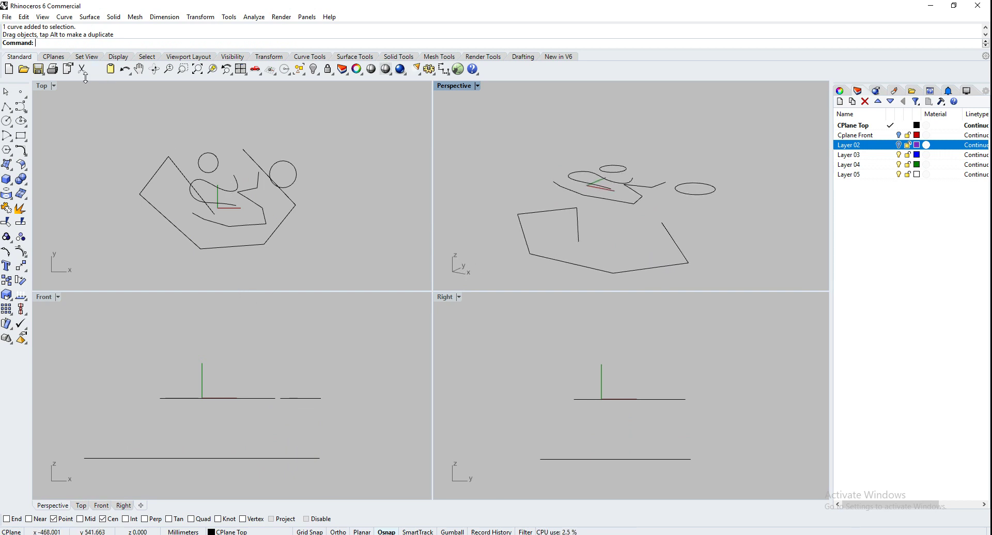
Disable object snaps and start another polyline in the Top view, crossing the existing curves and turning above the small circle.
{"action": "left_click", "coordinate": [61, 101]}
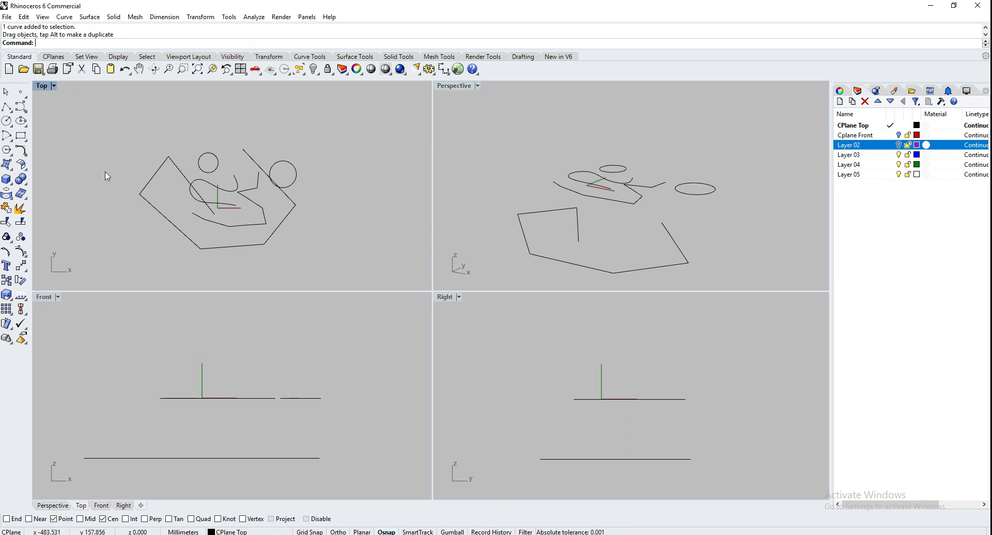
{"action": "left_click", "coordinate": [6, 107]}
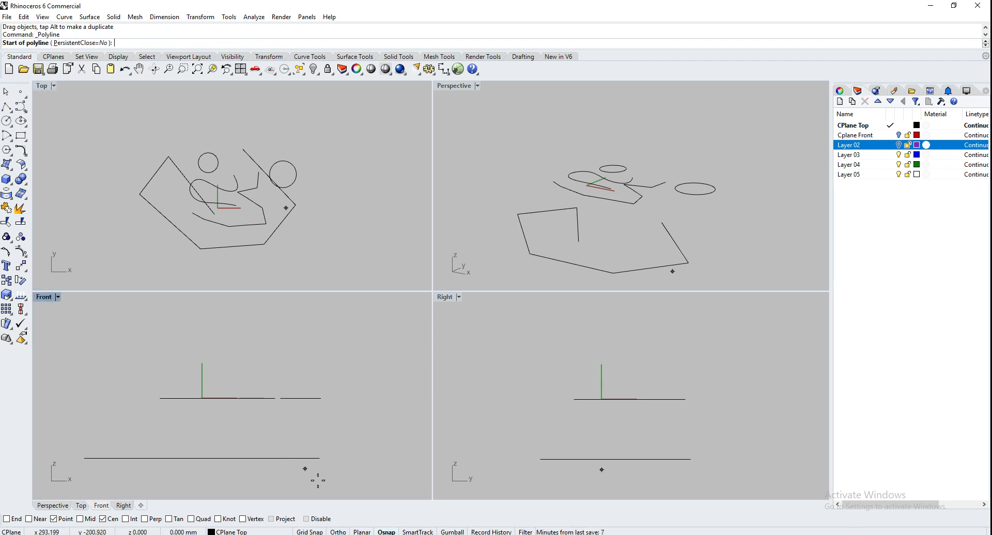
{"action": "left_click", "coordinate": [315, 519]}
{"action": "left_click", "coordinate": [330, 203]}
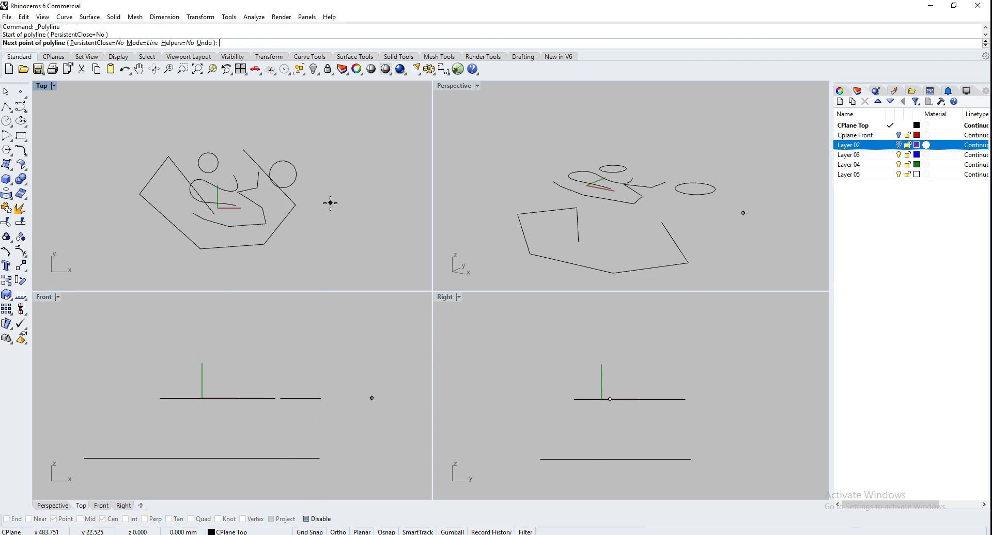
{"action": "left_click", "coordinate": [302, 223]}
{"action": "left_click", "coordinate": [255, 210]}
{"action": "left_click", "coordinate": [218, 221]}
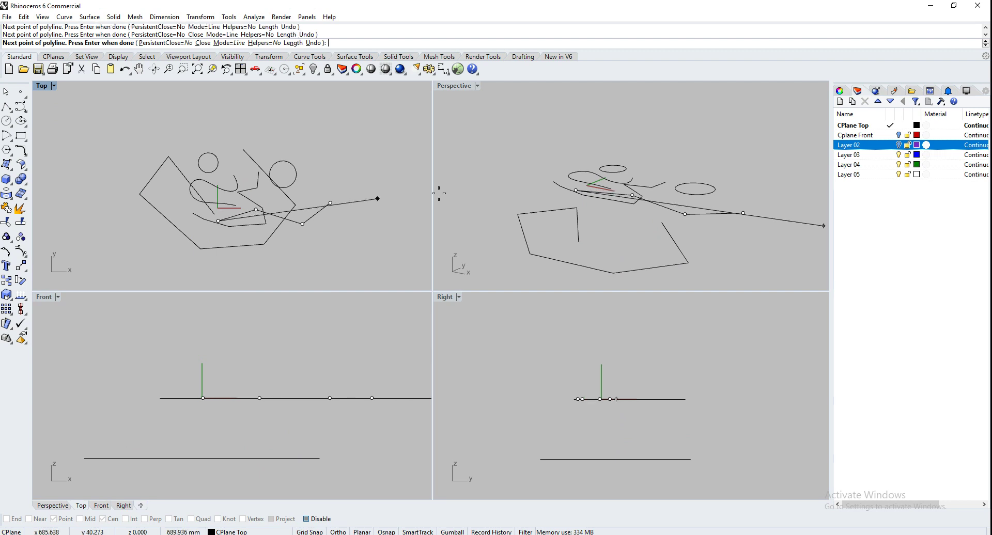
{"action": "mouse_move", "coordinate": [548, 177]}
{"action": "right_mouse_down"}
{"action": "mouse_move", "coordinate": [547, 156]}
{"action": "mouse_move", "coordinate": [549, 179]}
{"action": "right_mouse_up"}
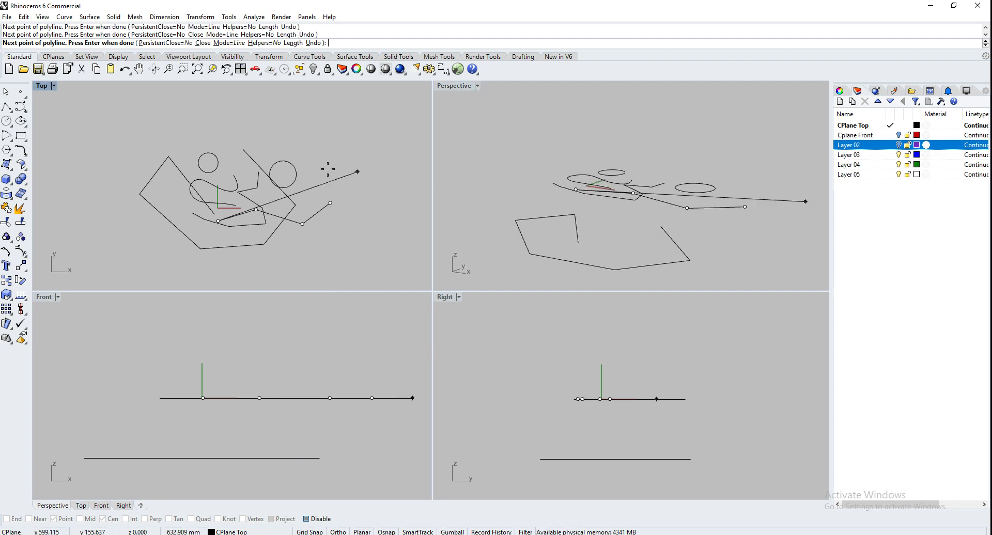
{"action": "left_click", "coordinate": [269, 127]}
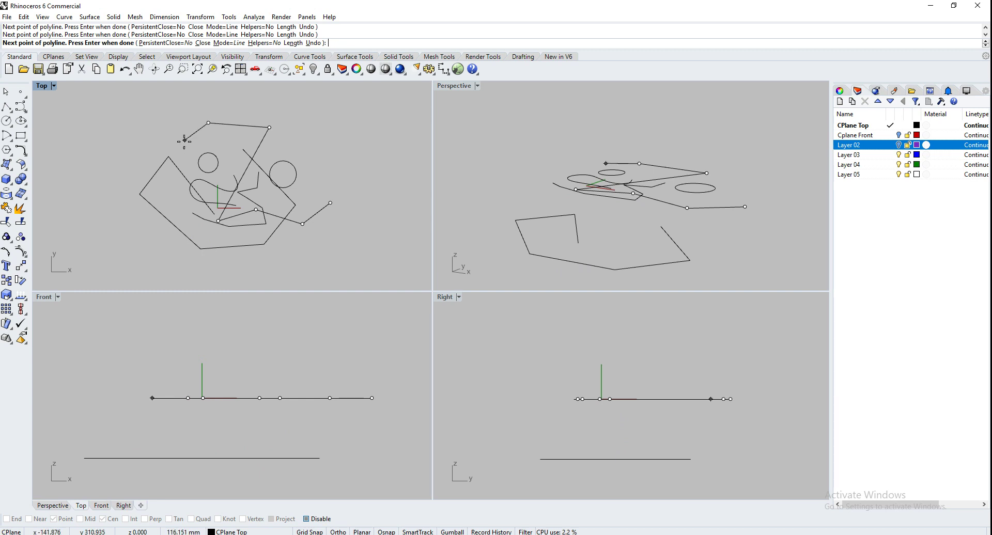
{"action": "left_click", "coordinate": [208, 123]}
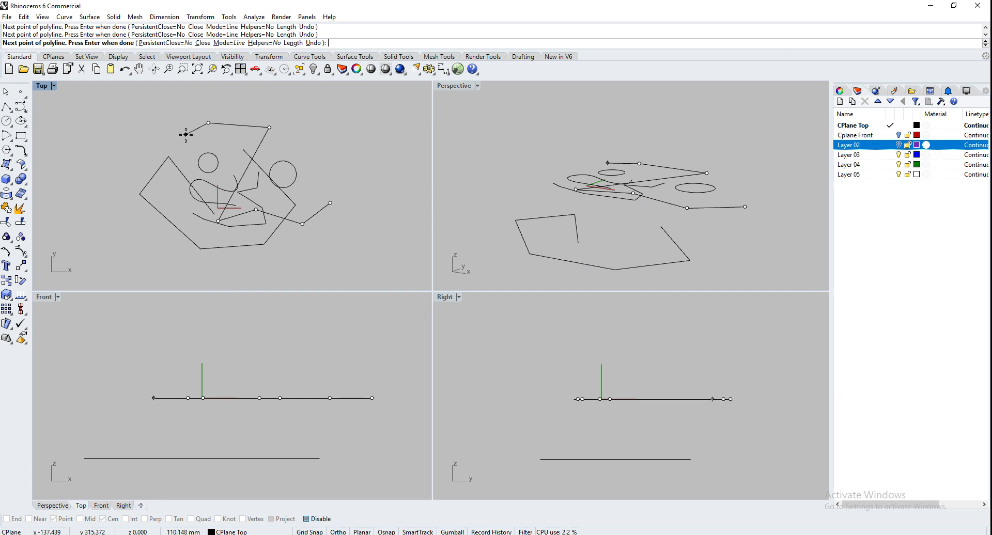
Re-enable object snaps with only End and Near active.
{"action": "left_click", "coordinate": [306, 518]}
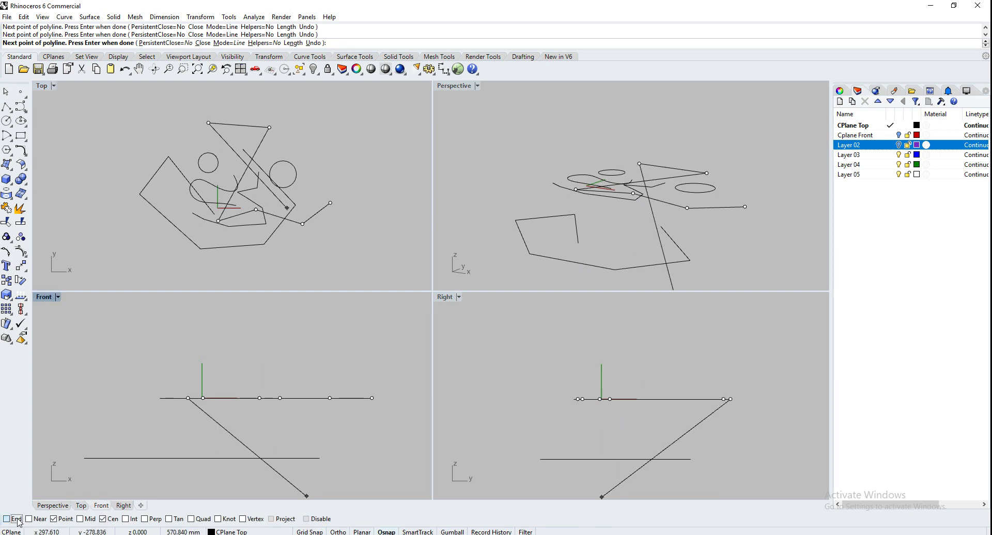
{"action": "right_click", "coordinate": [17, 519]}
{"action": "left_click", "coordinate": [29, 519]}
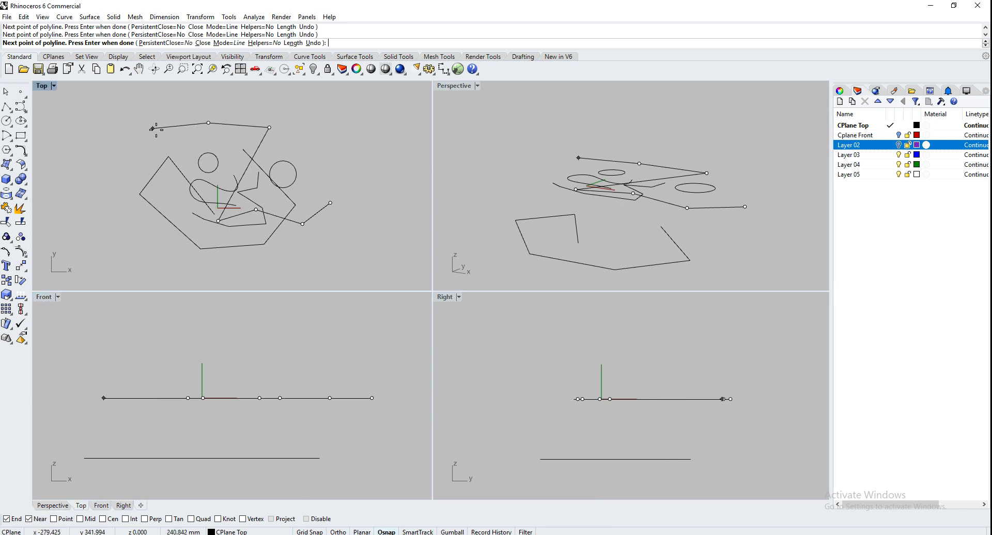
Continue the polyline by snapping its next vertex to the lowered polyline's upper-left corner in the Top view, and inspect the height jump.
{"action": "left_click", "coordinate": [139, 147]}
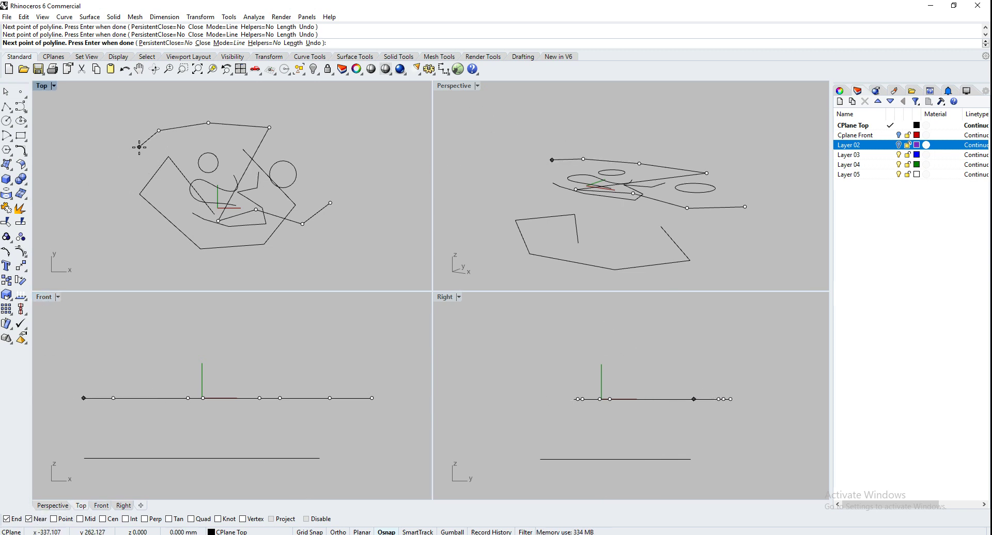
{"action": "left_click", "coordinate": [168, 156]}
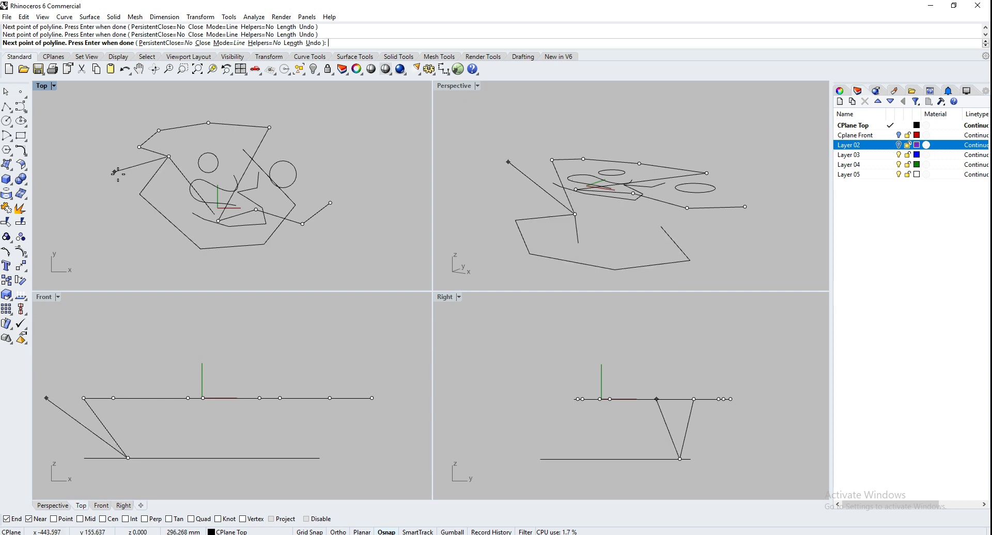
{"action": "right_click_drag", "start_coordinate": [511, 176], "coordinate": [560, 160]}
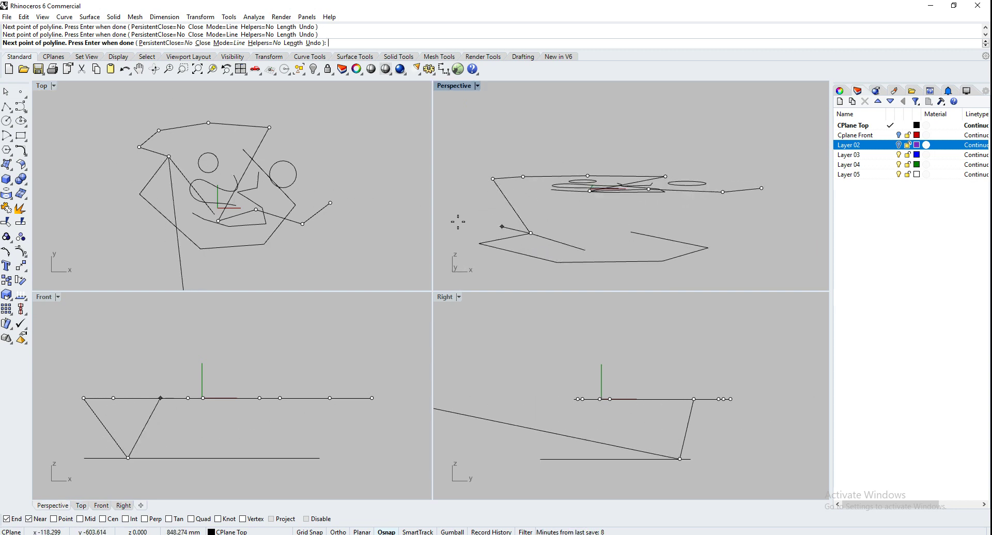
Continue the polyline in the Top view down and around the outside of the lowered polyline, avoiding existing curves.
{"action": "left_click", "coordinate": [117, 174]}
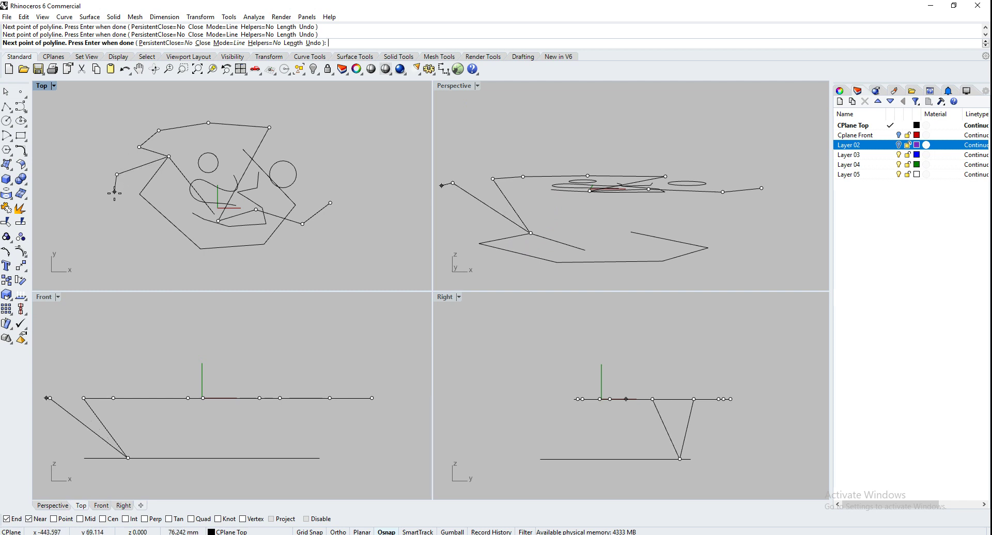
{"action": "left_click", "coordinate": [120, 224]}
{"action": "left_click", "coordinate": [154, 235]}
{"action": "left_click", "coordinate": [143, 254]}
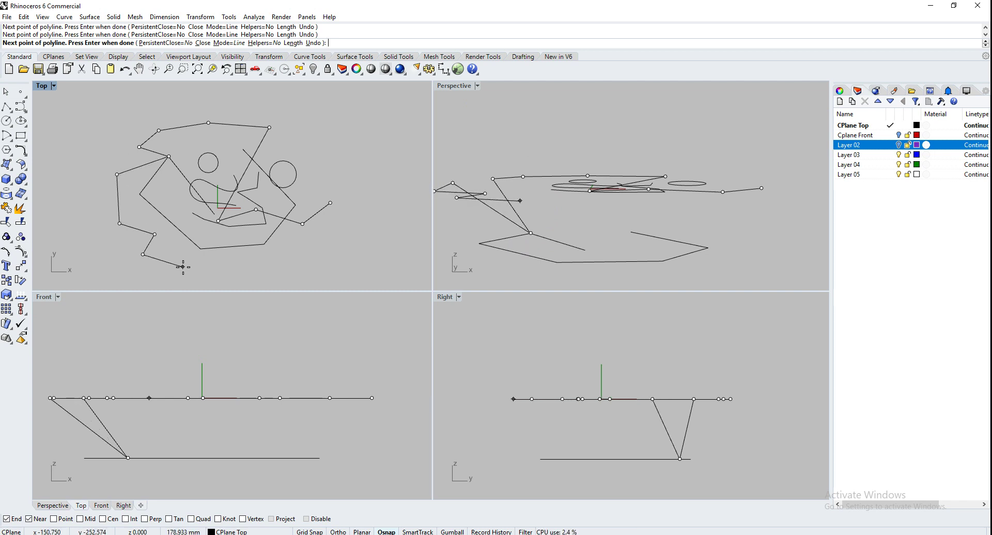
{"action": "left_click", "coordinate": [183, 266]}
{"action": "left_click", "coordinate": [210, 274]}
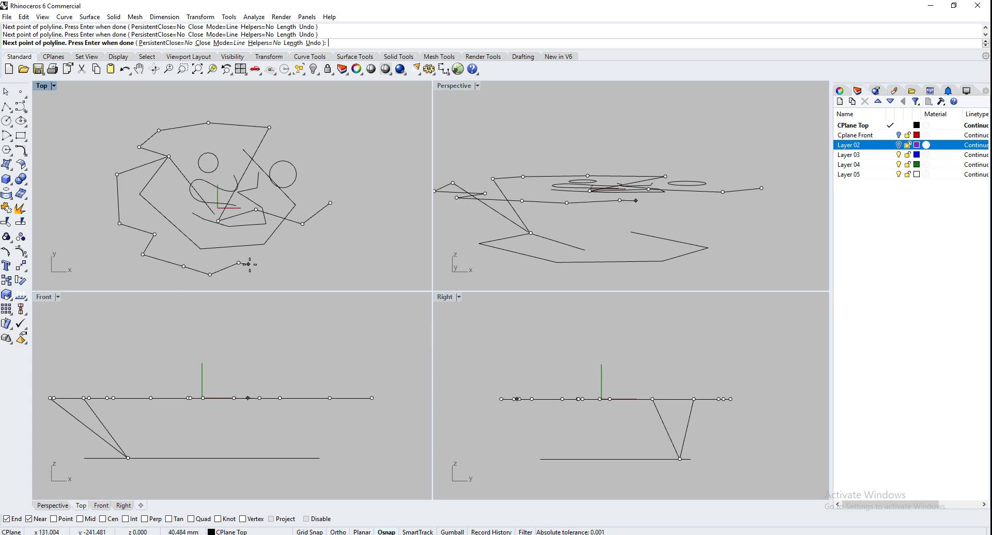
{"action": "left_click", "coordinate": [286, 267]}
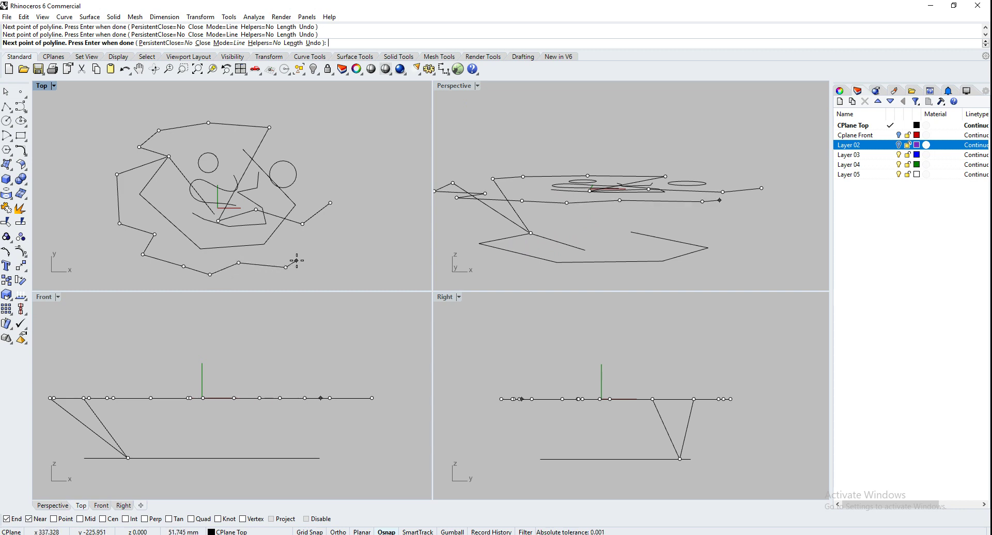
Snap further vertices onto the lowered polyline's edges and the small circle with Near, and finish the polyline.
{"action": "left_click", "coordinate": [273, 232]}
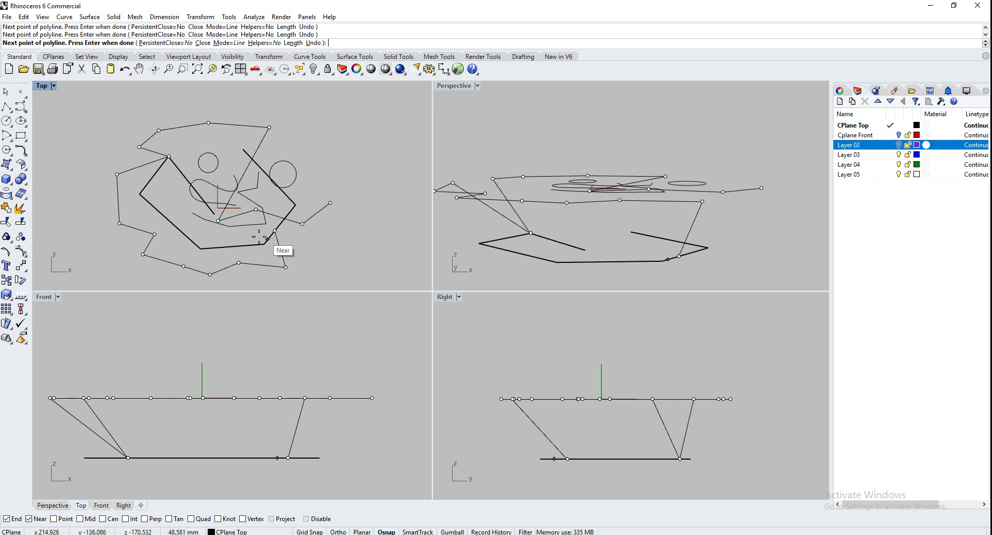
{"action": "left_click", "coordinate": [236, 246]}
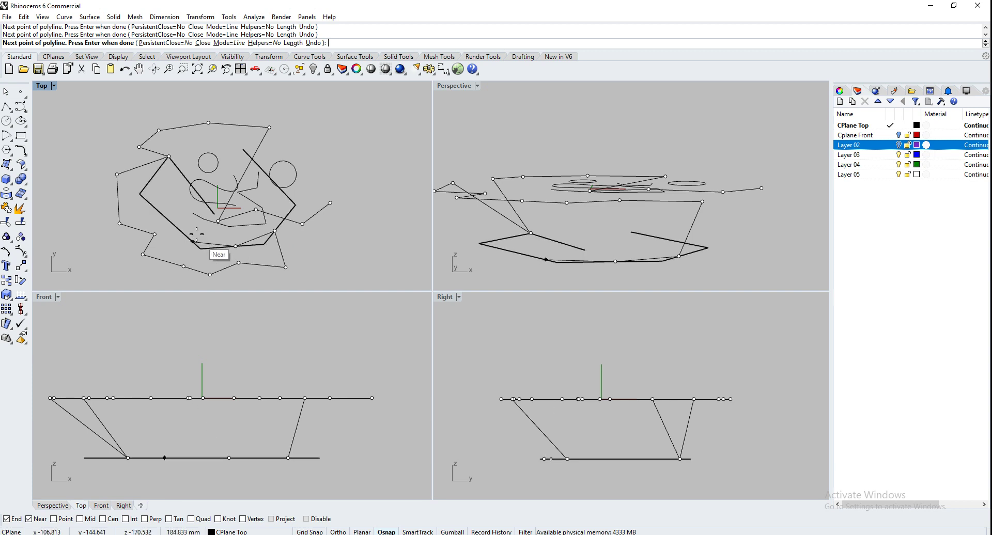
{"action": "left_click", "coordinate": [171, 222]}
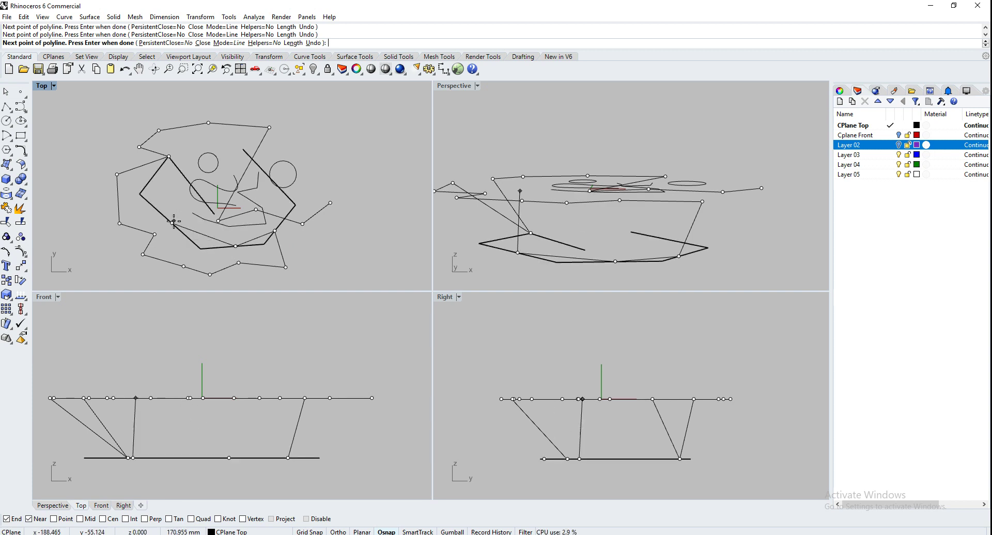
{"action": "left_click", "coordinate": [204, 171]}
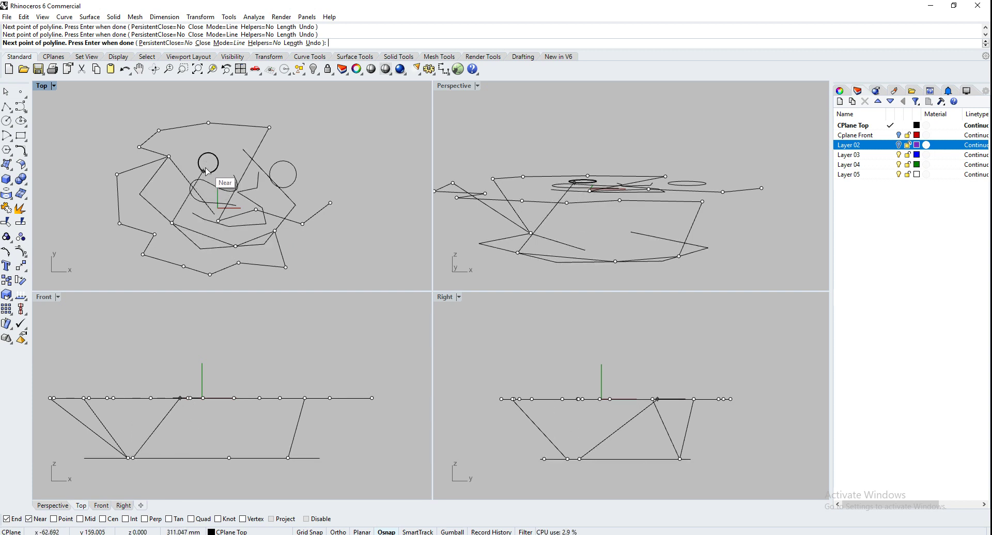
{"action": "left_click", "coordinate": [214, 155]}
{"action": "right_click", "coordinate": [314, 136]}
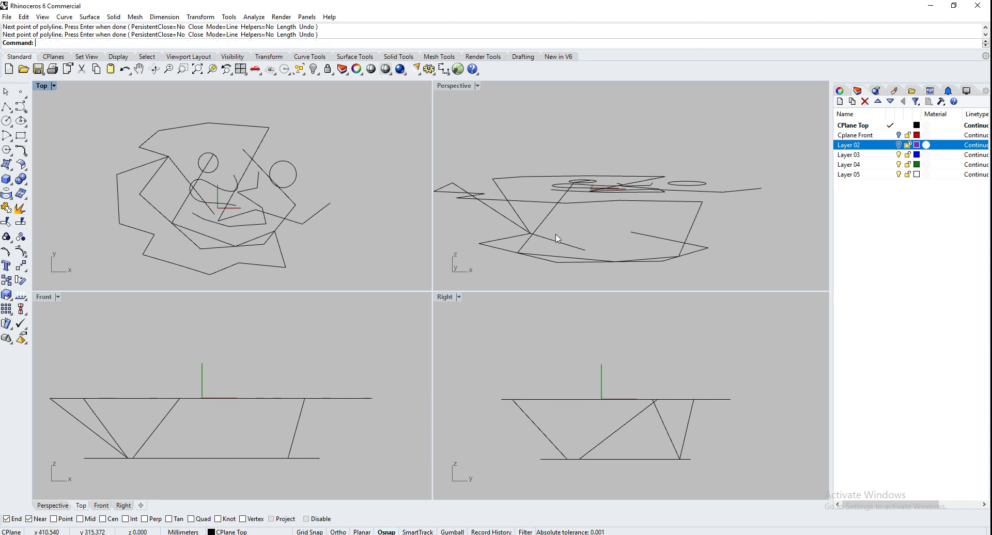
Inspect the snapped, non-planar polyline in the Perspective view and delete it.
{"action": "mouse_move", "coordinate": [563, 243]}
{"action": "right_mouse_down"}
{"action": "mouse_move", "coordinate": [688, 213]}
{"action": "mouse_move", "coordinate": [521, 247]}
{"action": "mouse_move", "coordinate": [631, 225]}
{"action": "mouse_move", "coordinate": [535, 231]}
{"action": "mouse_move", "coordinate": [565, 224]}
{"action": "mouse_move", "coordinate": [579, 234]}
{"action": "right_mouse_up"}
{"action": "left_click", "coordinate": [535, 228]}
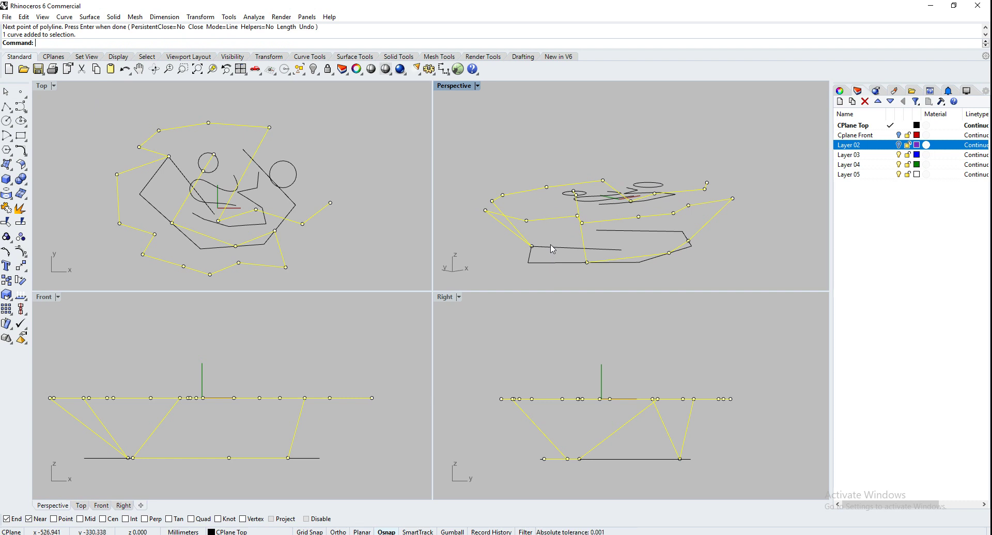
{"action": "key", "text": "Delete"}
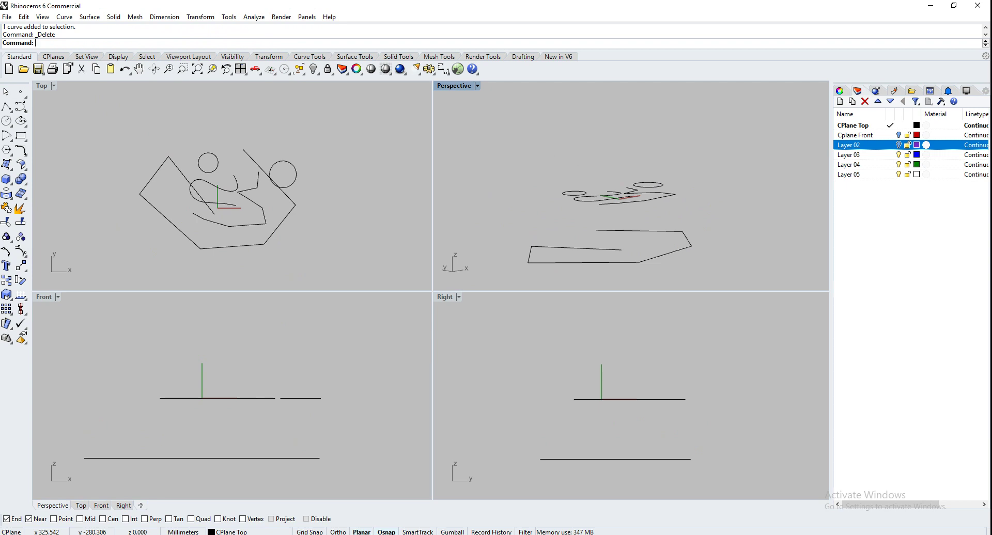
Start a polyline in the Top view and route it clockwise around the outside of the existing curves to below them.
{"action": "left_click", "coordinate": [7, 108]}
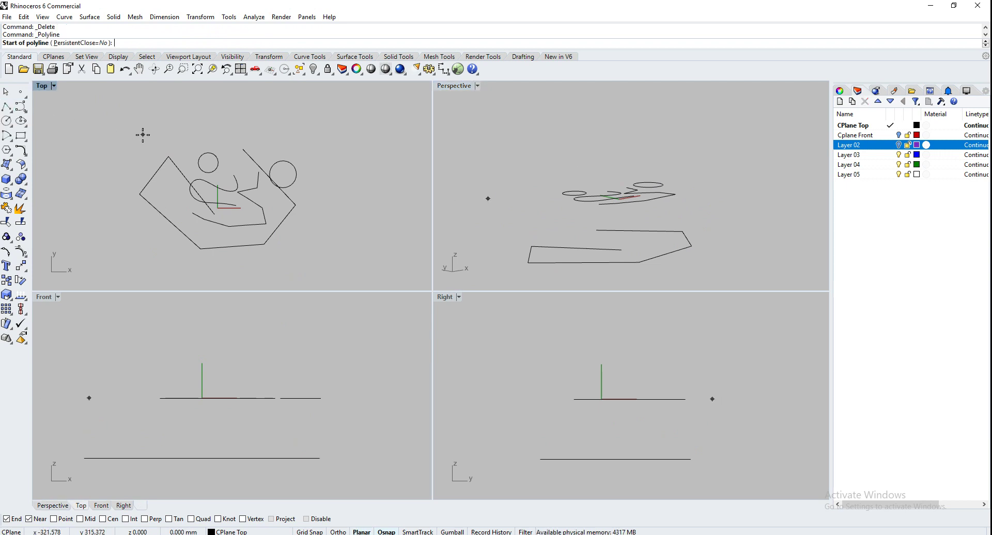
{"action": "left_click", "coordinate": [150, 136]}
{"action": "left_click", "coordinate": [247, 104]}
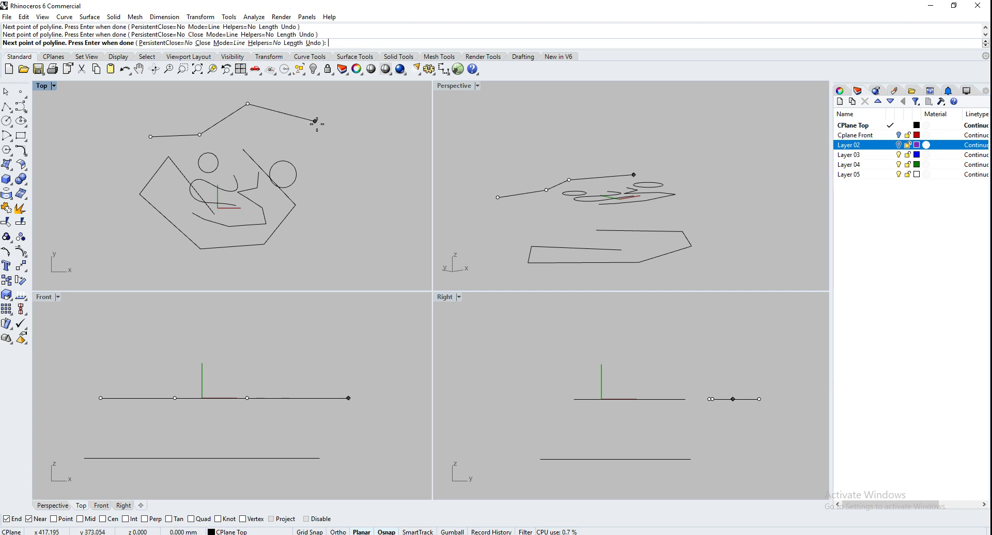
{"action": "left_click", "coordinate": [315, 121]}
{"action": "left_click", "coordinate": [333, 222]}
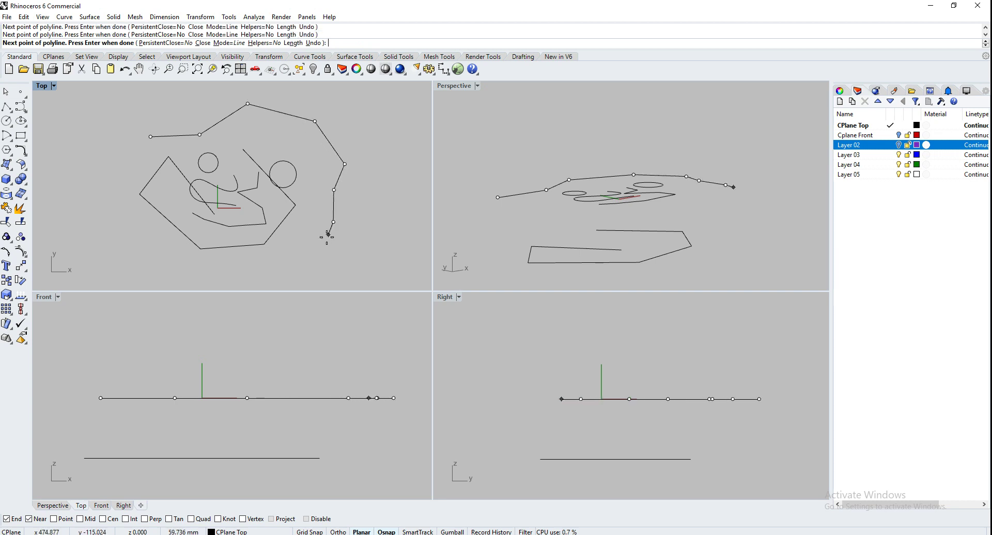
{"action": "left_click", "coordinate": [302, 253]}
{"action": "left_click", "coordinate": [279, 269]}
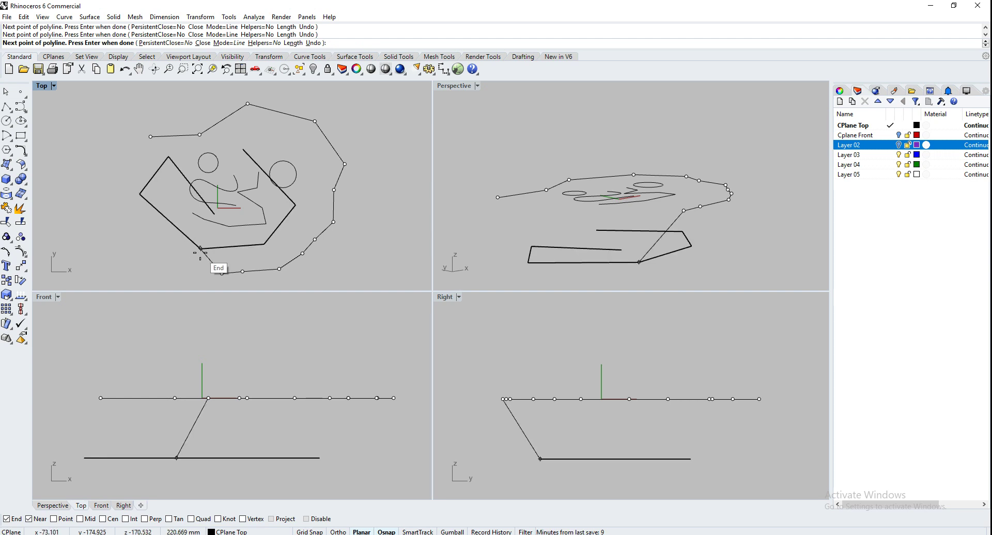
Snap the next vertex to the lowered polyline's bottom corner with End, continue with free vertices below the curves, and finish the polyline.
{"action": "left_click", "coordinate": [201, 248]}
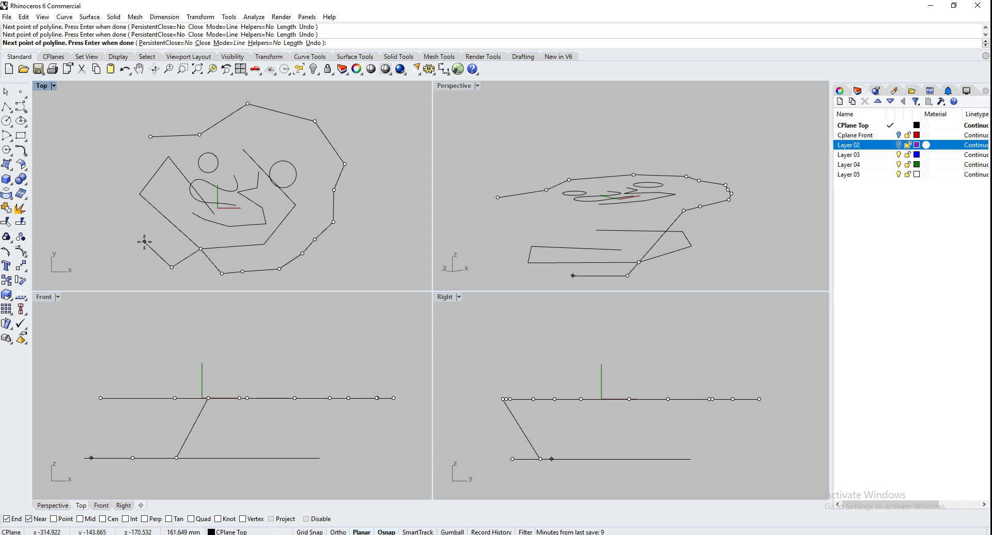
{"action": "left_click", "coordinate": [144, 241]}
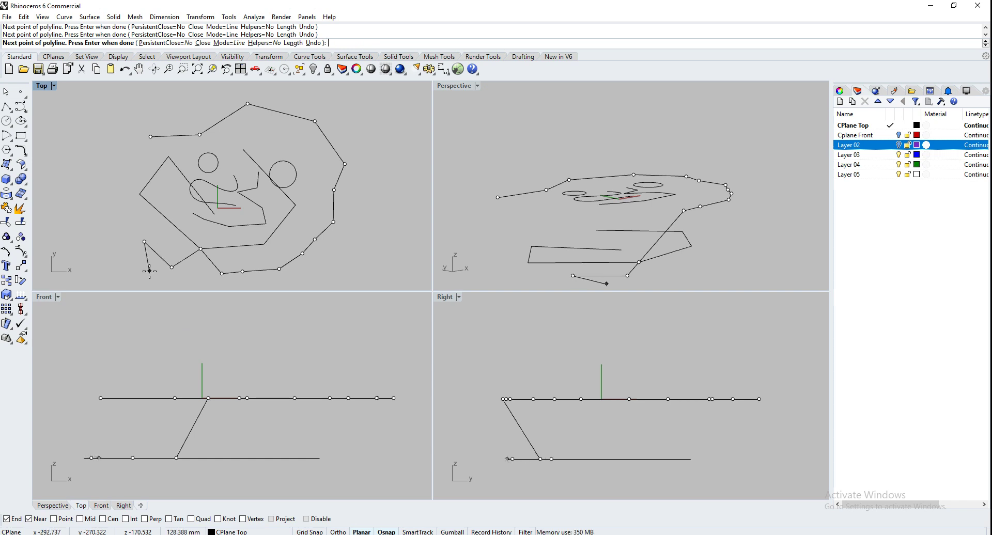
{"action": "left_click", "coordinate": [149, 275]}
{"action": "right_click_drag", "start_coordinate": [118, 263], "coordinate": [177, 190]}
{"action": "left_click", "coordinate": [169, 199]}
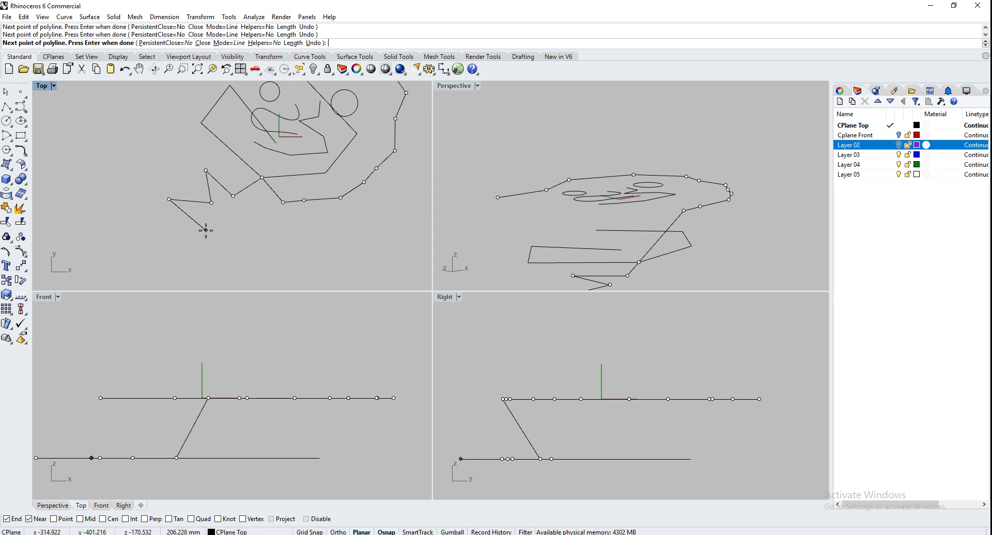
{"action": "left_click", "coordinate": [213, 231]}
{"action": "mouse_move", "coordinate": [594, 261]}
{"action": "right_mouse_down"}
{"action": "mouse_move", "coordinate": [675, 275]}
{"action": "mouse_move", "coordinate": [585, 266]}
{"action": "right_mouse_up"}
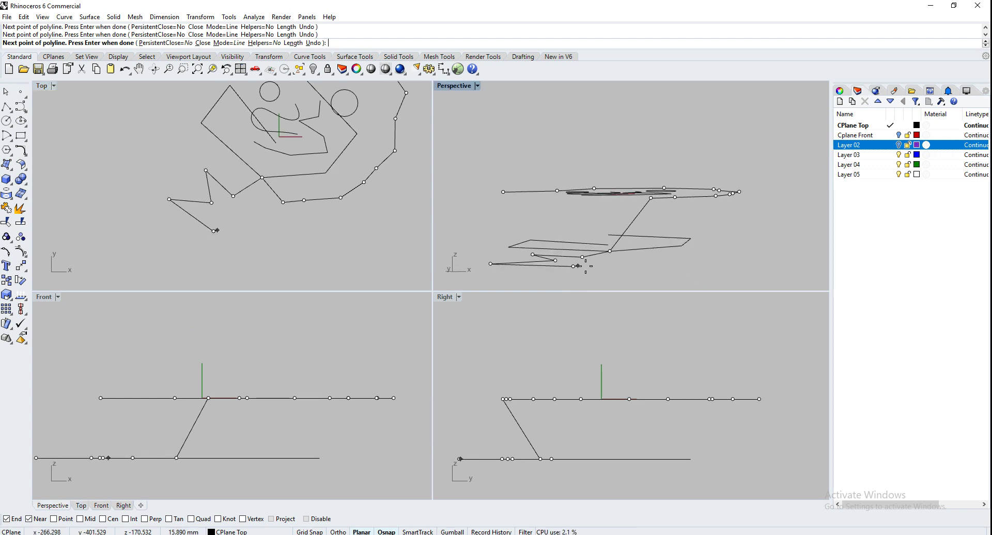
{"action": "left_click", "coordinate": [268, 225]}
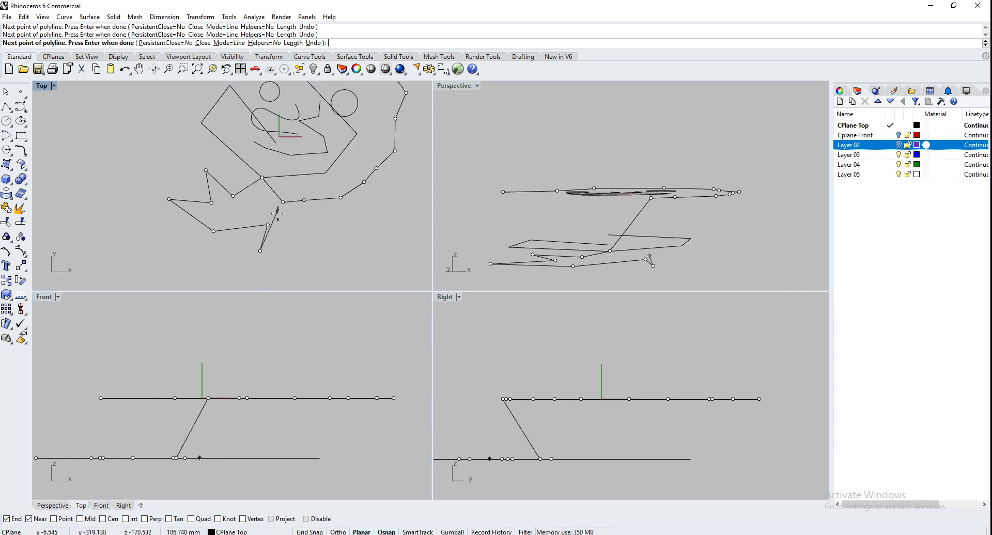
{"action": "key", "text": "Return"}
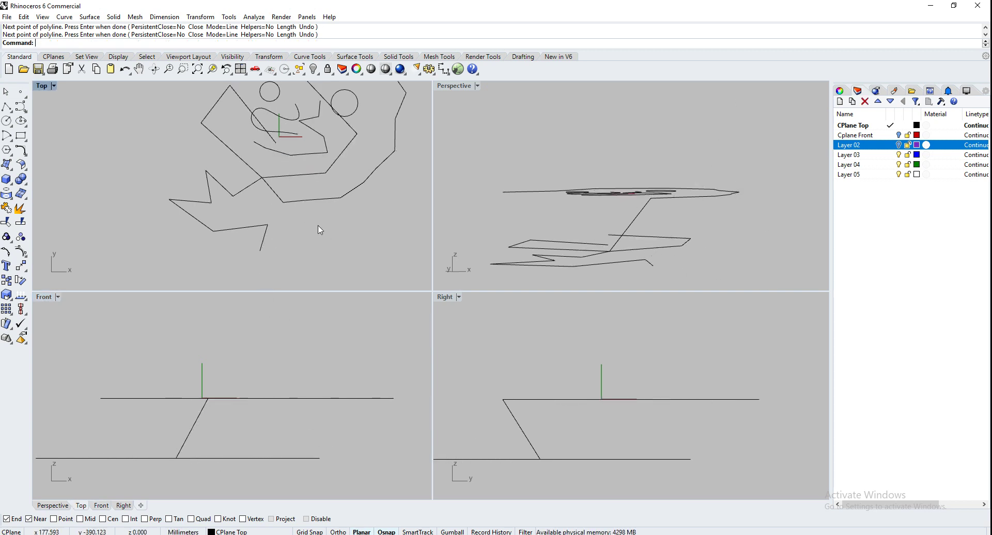
Delete the polyline just drawn that drops from the CPlane to the lowered polyline's height.
{"action": "left_click", "coordinate": [296, 204]}
{"action": "key", "text": "Delete"}
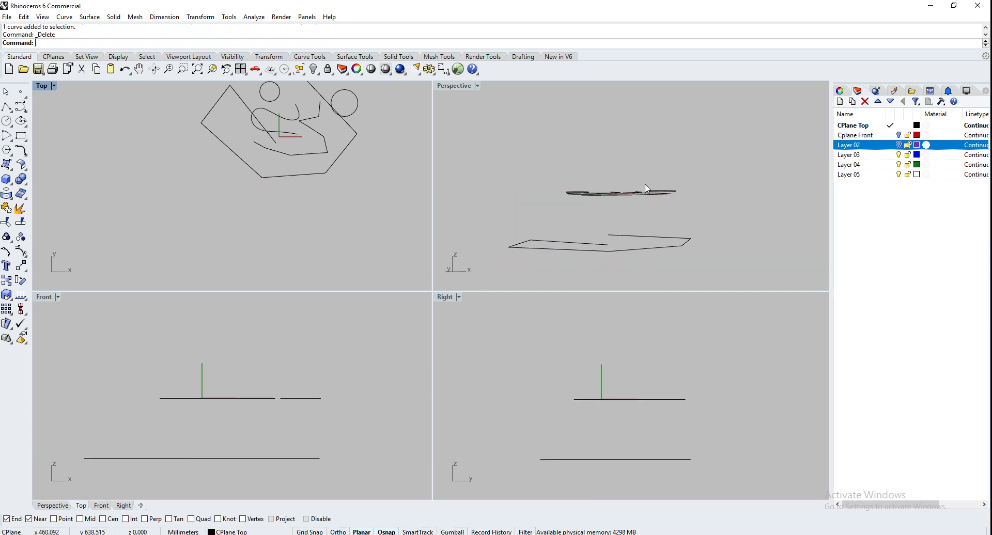
{"action": "right_click_drag", "start_coordinate": [646, 188], "coordinate": [629, 270]}
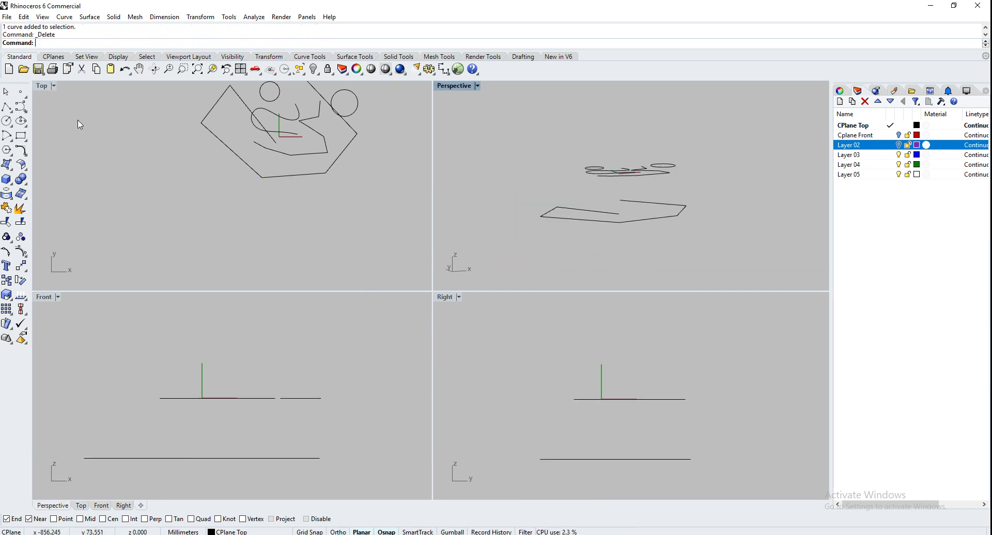
Draw a single-segment polyline crossing the lowered polyline's lower-left edge in the Top view.
{"action": "left_click", "coordinate": [8, 110]}
{"action": "left_click", "coordinate": [232, 126]}
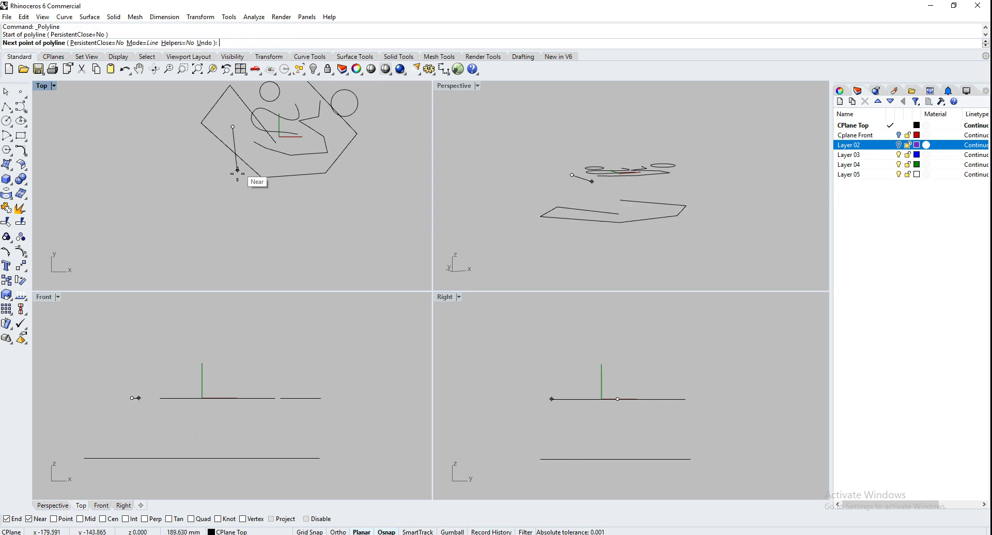
{"action": "left_click", "coordinate": [236, 193]}
{"action": "right_click", "coordinate": [233, 187]}
Lower one end point of the new segment in the Front view to make it slope.
{"action": "left_click", "coordinate": [237, 188]}
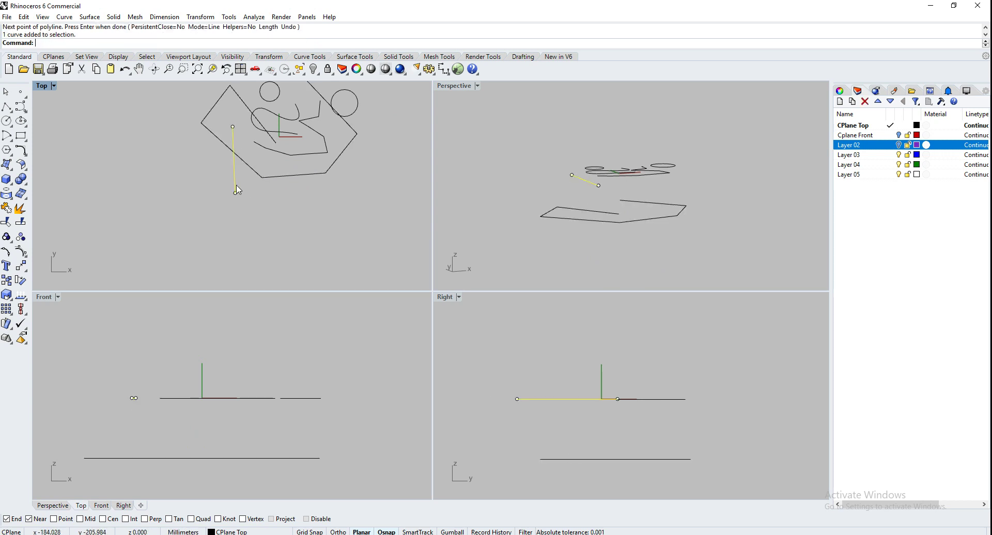
{"action": "scroll", "coordinate": [125, 419], "scroll_direction": "up", "scroll_amount": 3}
{"action": "left_click_drag", "start_coordinate": [140, 384], "coordinate": [132, 414]}
{"action": "scroll", "coordinate": [175, 360], "scroll_direction": "down", "scroll_amount": 5}
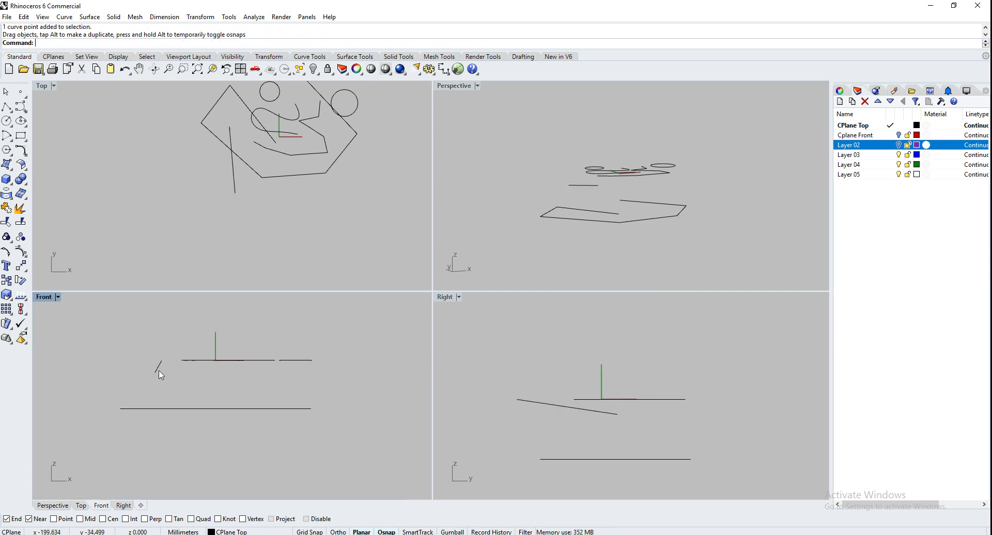
Move the sloped segment beneath the lowered polyline in the Front view and deselect it.
{"action": "left_click", "coordinate": [159, 367]}
{"action": "left_click_drag", "start_coordinate": [159, 368], "coordinate": [236, 449]}
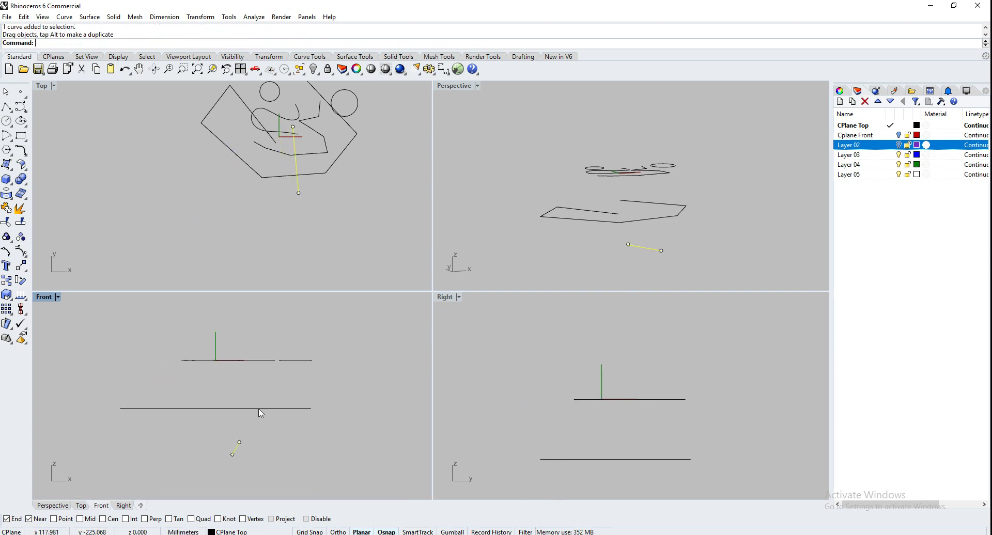
{"action": "left_click", "coordinate": [290, 257]}
Start a polyline in the Top view and run it with free vertices down the left side of the curves to below them.
{"action": "right_click_drag", "start_coordinate": [602, 201], "coordinate": [622, 206]}
{"action": "right_click_drag", "start_coordinate": [350, 158], "coordinate": [343, 216]}
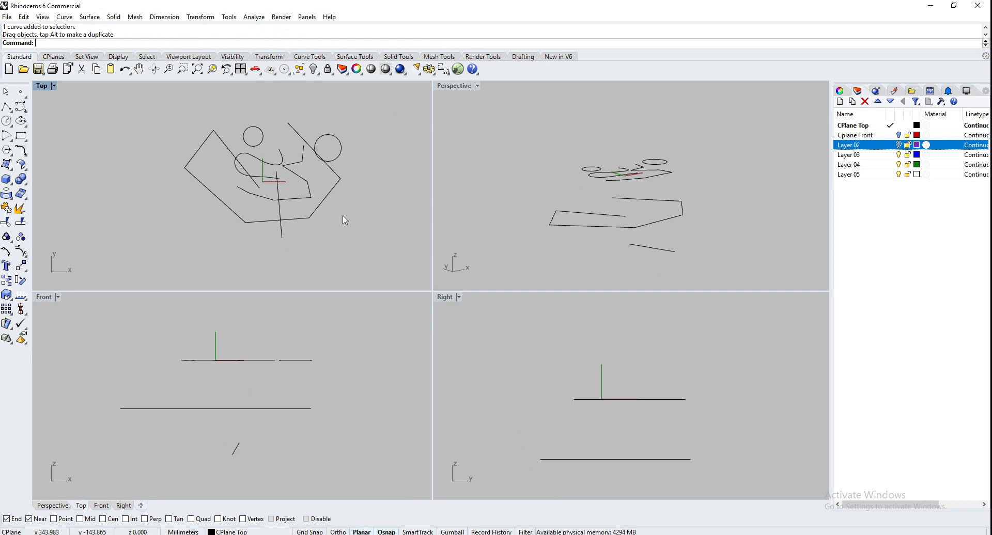
{"action": "left_click", "coordinate": [7, 107]}
{"action": "left_click", "coordinate": [163, 136]}
{"action": "left_click", "coordinate": [166, 166]}
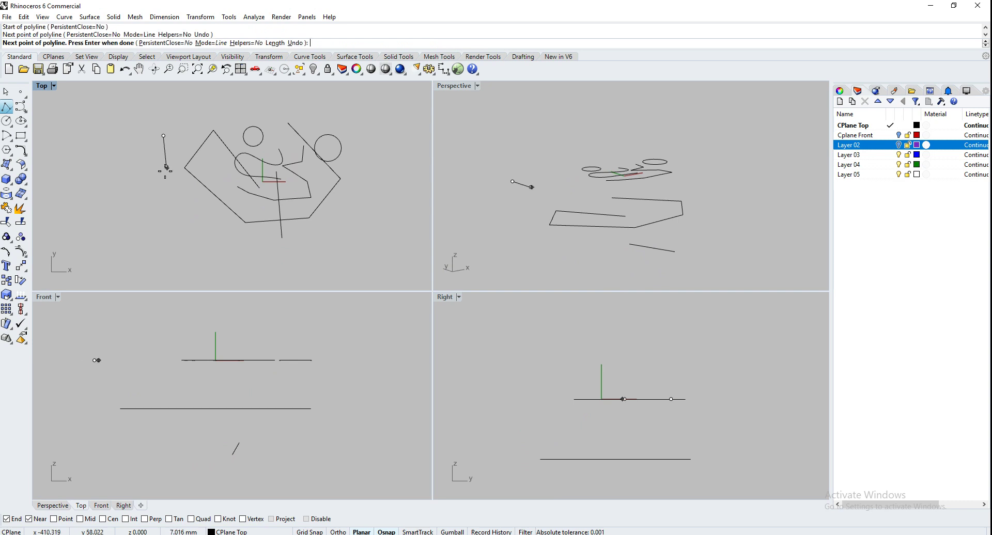
{"action": "left_click", "coordinate": [149, 192]}
{"action": "left_click", "coordinate": [195, 217]}
{"action": "left_click", "coordinate": [214, 255]}
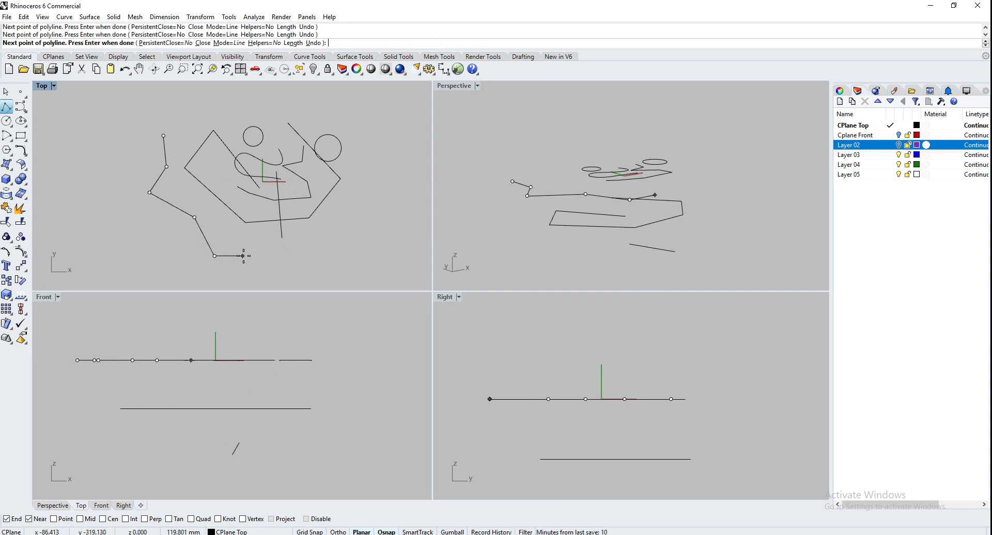
{"action": "left_click", "coordinate": [244, 253]}
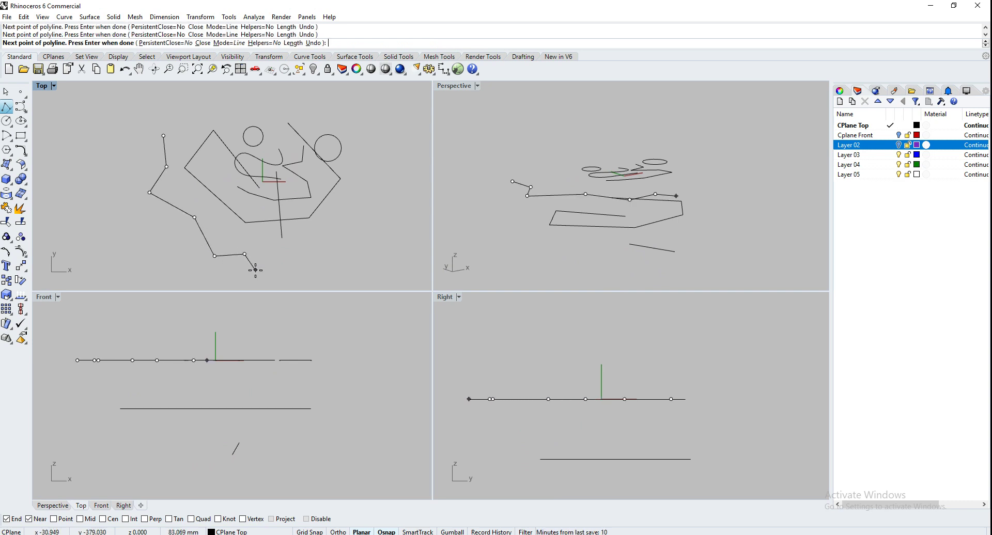
Snap the next vertex to the sloped segment's lower end in the Top view, add free vertices beyond it, and inspect the height change.
{"action": "left_click", "coordinate": [282, 238]}
{"action": "left_click", "coordinate": [302, 260]}
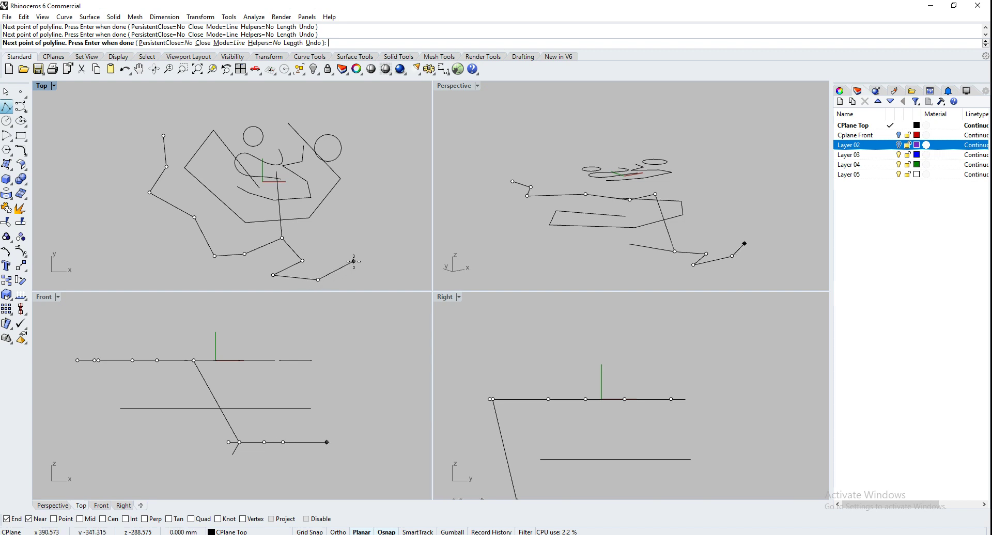
{"action": "right_click_drag", "start_coordinate": [351, 244], "coordinate": [355, 239]}
{"action": "right_click_drag", "start_coordinate": [476, 245], "coordinate": [485, 238]}
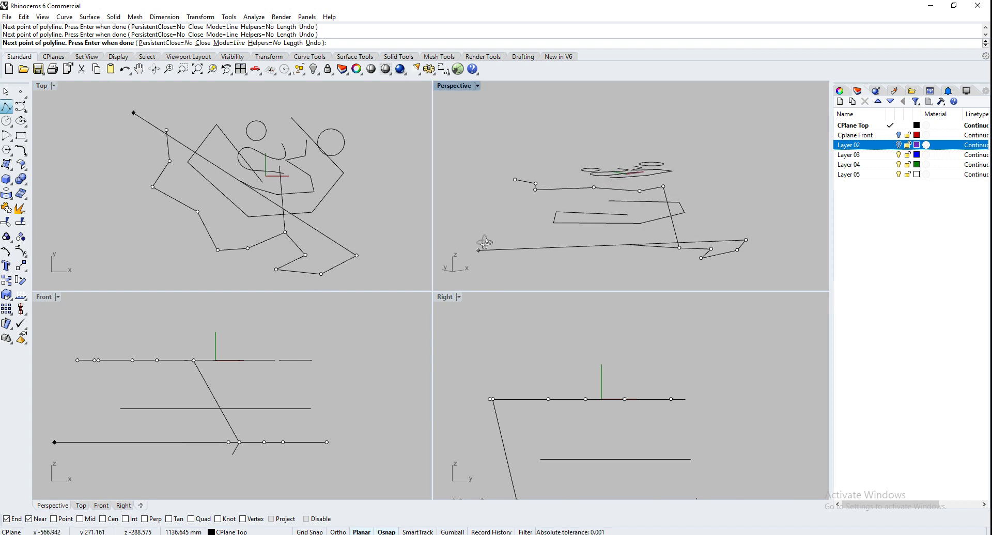
Snap a vertex to the lowered polyline's lower-right corner and continue with free vertices up the right side of the curves.
{"action": "left_click", "coordinate": [318, 218]}
{"action": "left_click", "coordinate": [377, 185]}
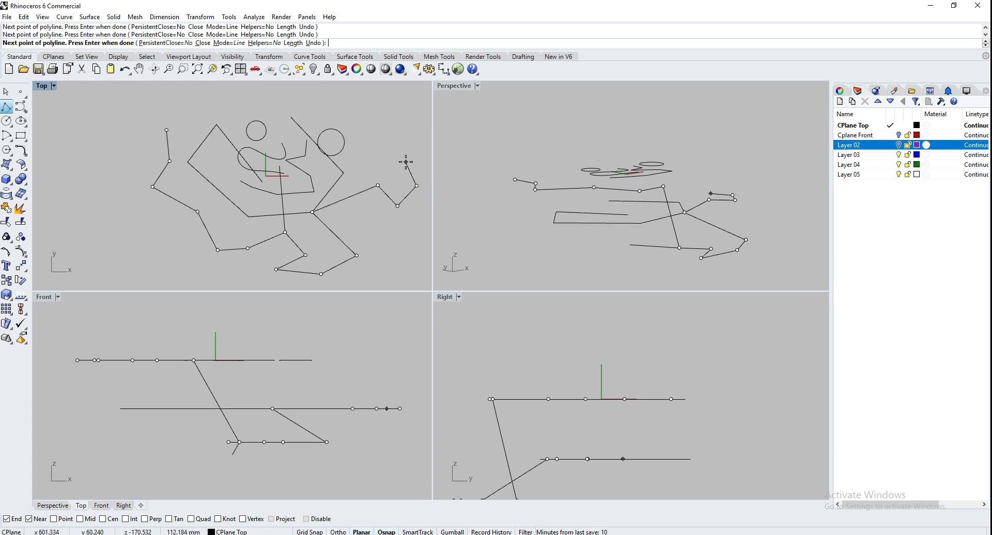
{"action": "left_click", "coordinate": [378, 165]}
{"action": "left_click", "coordinate": [396, 141]}
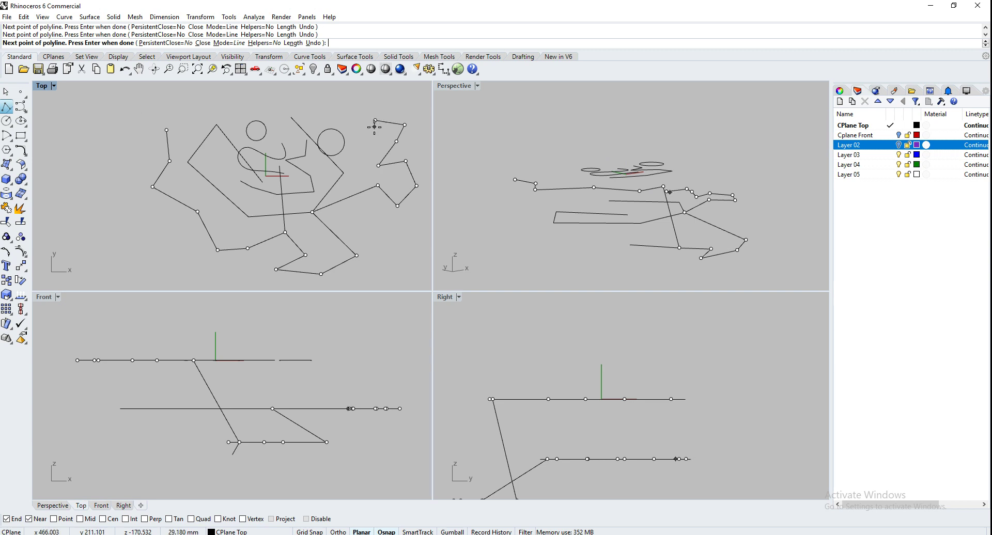
Snap the next vertex onto the large circle, continue with free vertices around the right side, and finish the polyline.
{"action": "left_click", "coordinate": [344, 137]}
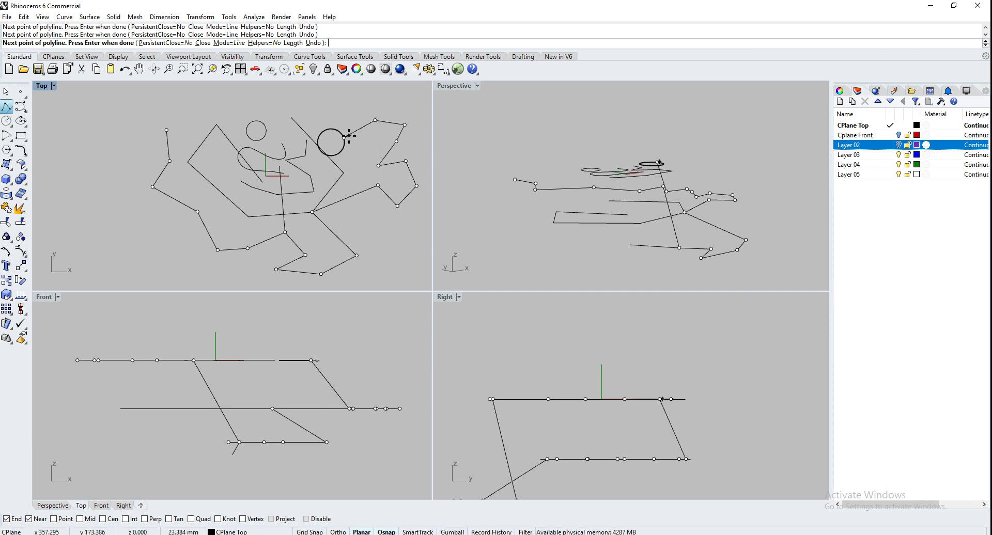
{"action": "left_click", "coordinate": [413, 96]}
{"action": "right_click_drag", "start_coordinate": [425, 110], "coordinate": [298, 121]}
{"action": "left_click", "coordinate": [320, 155]}
{"action": "left_click", "coordinate": [337, 194]}
{"action": "left_click", "coordinate": [333, 225]}
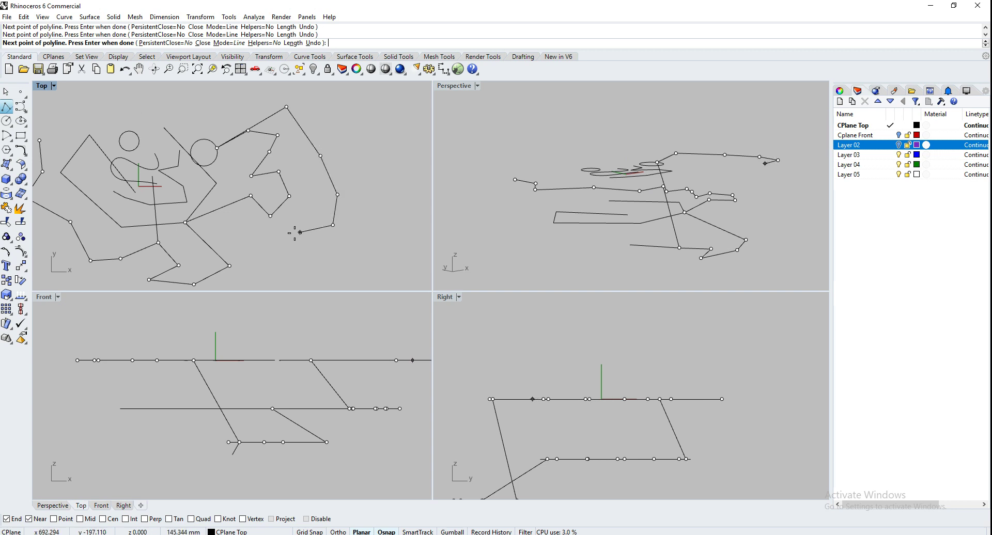
{"action": "left_click", "coordinate": [292, 235]}
{"action": "right_click", "coordinate": [302, 254]}
Inspect the multi-level polyline in the Perspective and Top views and delete it.
{"action": "right_click_drag", "start_coordinate": [683, 242], "coordinate": [625, 246]}
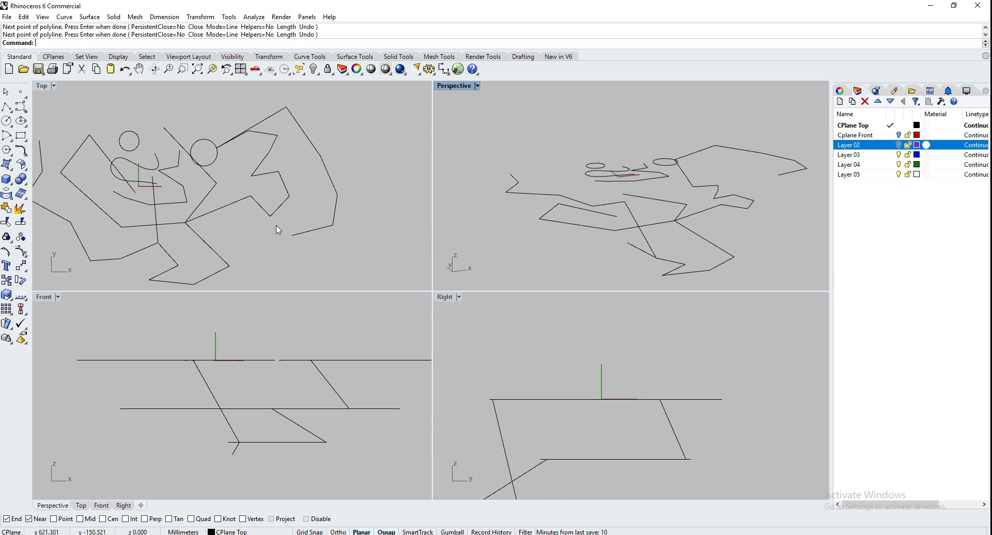
{"action": "right_click_drag", "start_coordinate": [170, 154], "coordinate": [219, 130]}
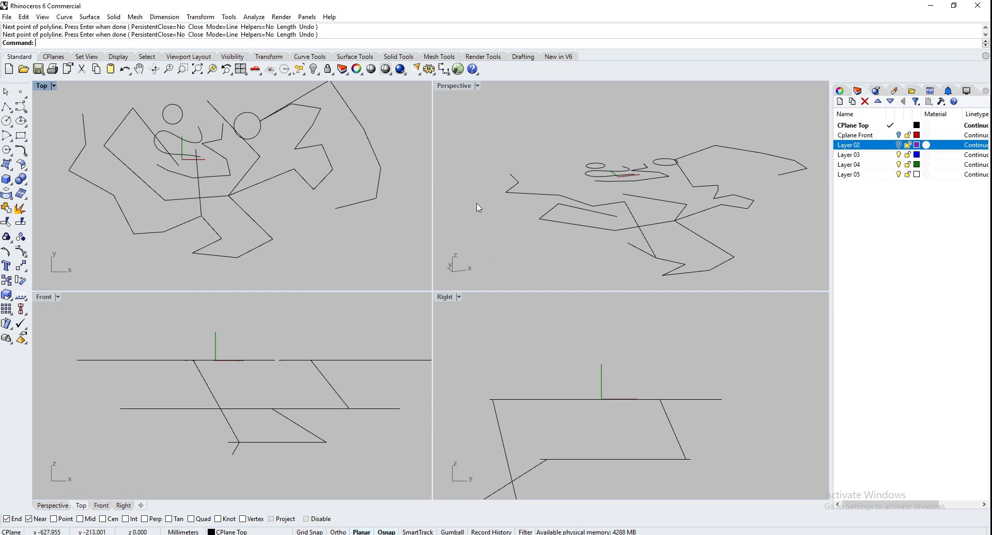
{"action": "right_click_drag", "start_coordinate": [532, 189], "coordinate": [545, 214]}
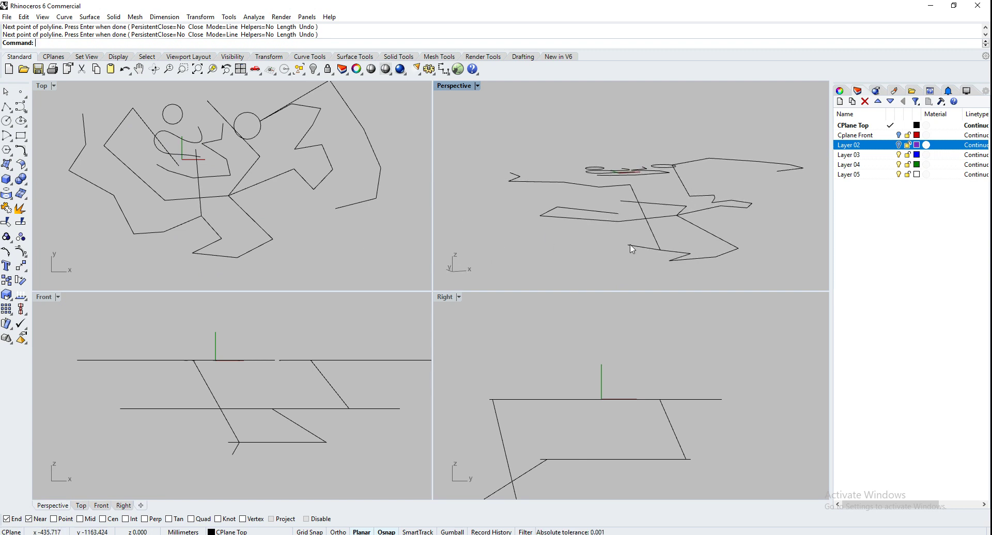
{"action": "left_click", "coordinate": [666, 253]}
{"action": "key", "text": "Delete"}
Delete the sloped segment and the lowered polyline, keeping only the curves on the CPlane.
{"action": "left_click", "coordinate": [654, 252]}
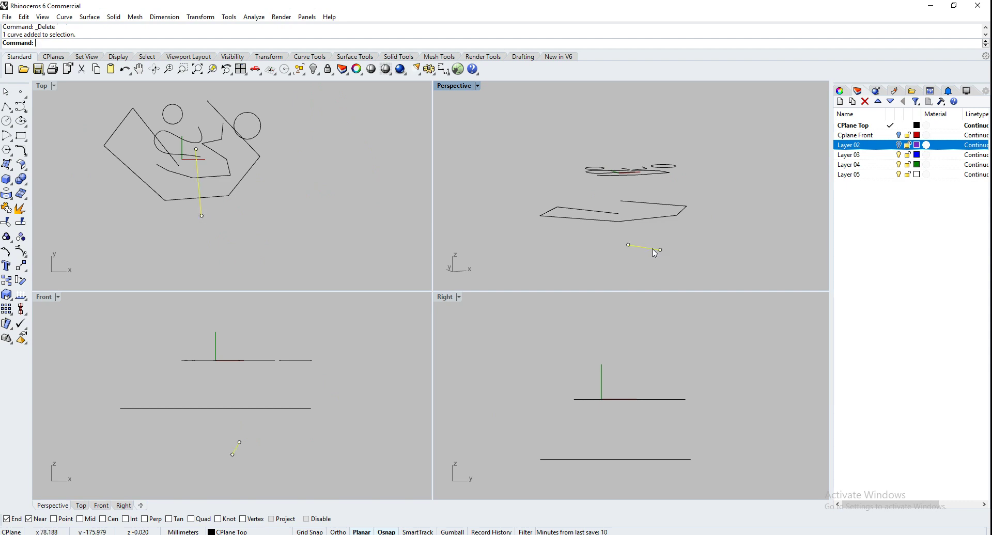
{"action": "left_click", "coordinate": [646, 219], "text": "shift"}
{"action": "key", "text": "Delete"}
Start a new polyline in the Top view, placing three free vertices below and to the right of the curves.
{"action": "right_click_drag", "start_coordinate": [551, 170], "coordinate": [620, 173]}
{"action": "right_click_drag", "start_coordinate": [256, 173], "coordinate": [280, 200]}
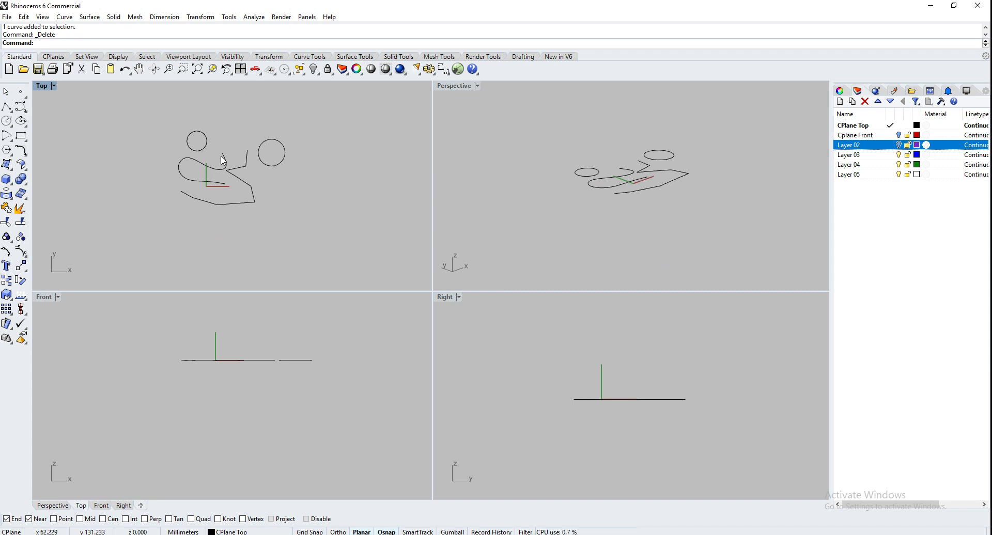
{"action": "left_click", "coordinate": [7, 106]}
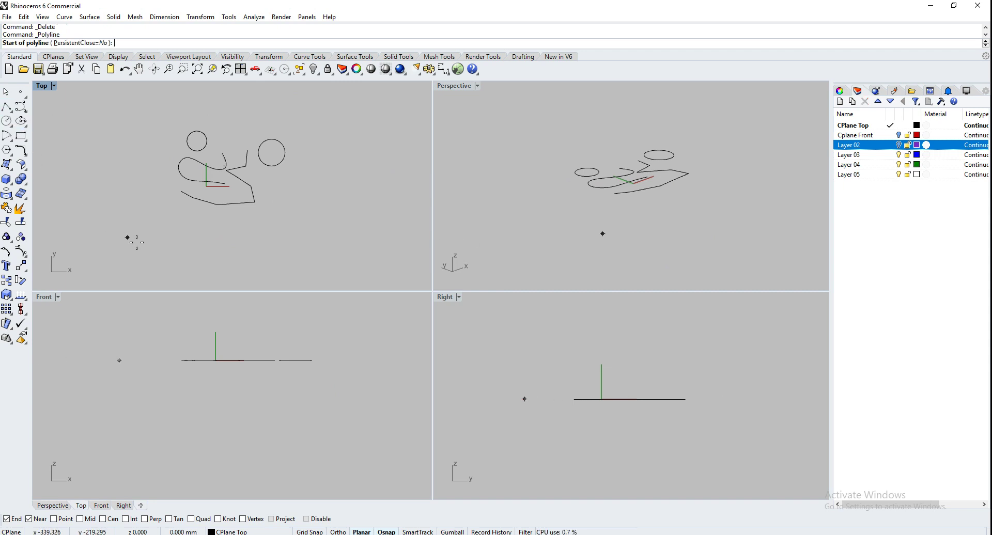
{"action": "left_click", "coordinate": [215, 226]}
{"action": "left_click", "coordinate": [285, 240]}
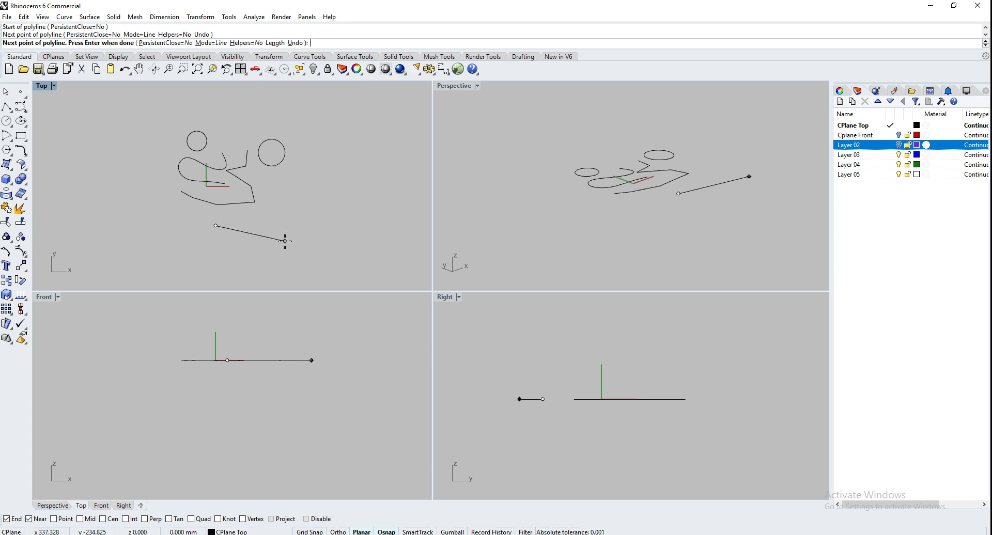
{"action": "left_click", "coordinate": [280, 201]}
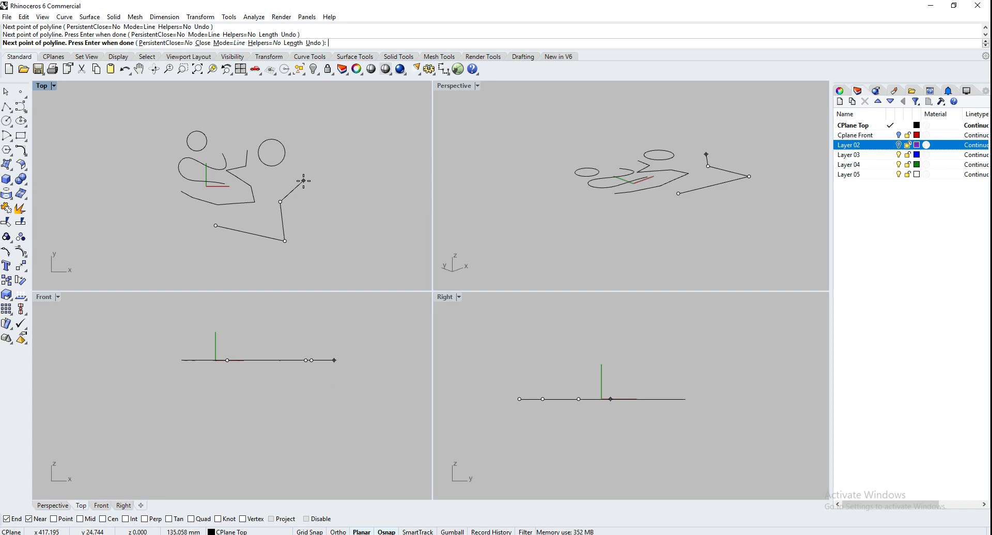
Use elevator mode to place the next vertex about 118 mm below the CPlane, and continue with free vertices with Planar on.
{"action": "left_click", "coordinate": [303, 180], "text": "ctrl"}
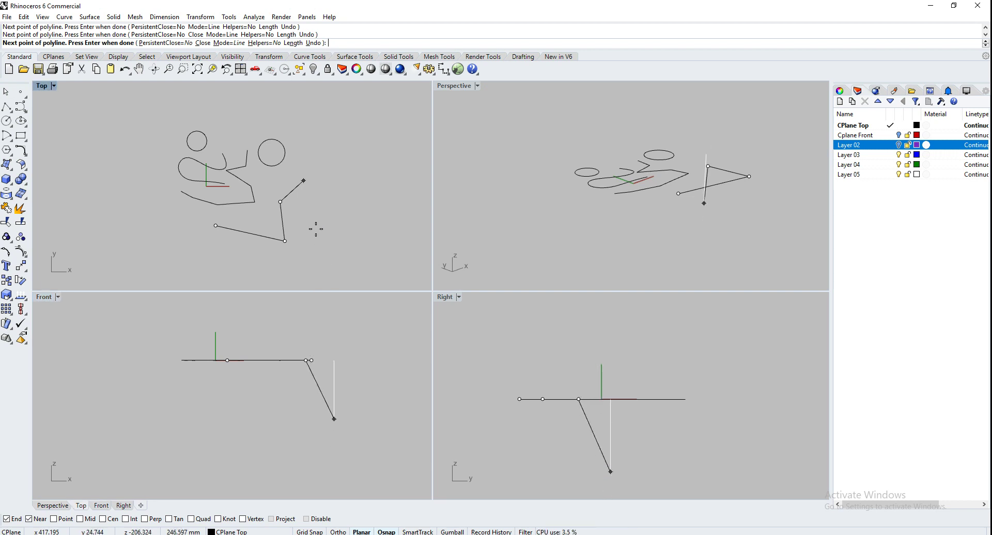
{"action": "left_click", "coordinate": [312, 208]}
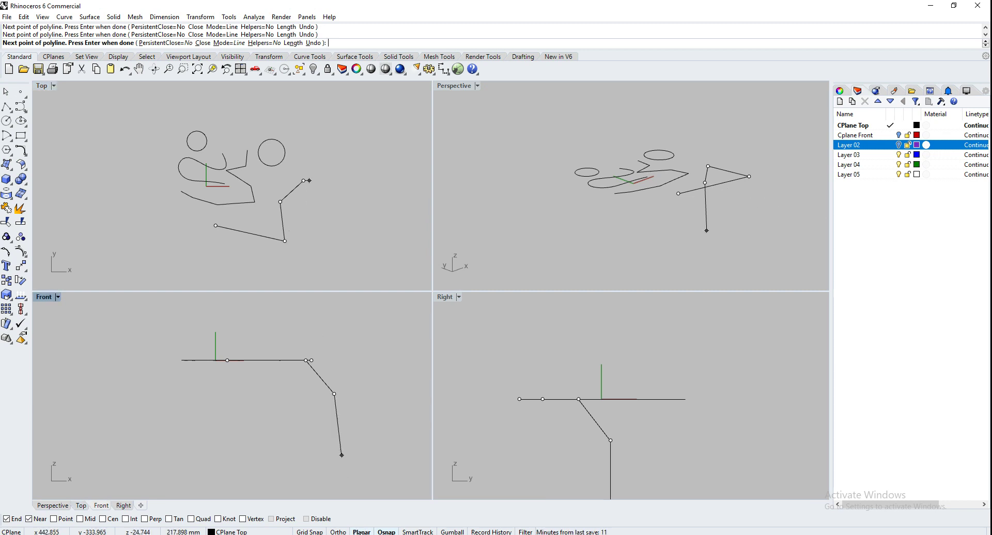
{"action": "left_click", "coordinate": [333, 203]}
{"action": "left_click", "coordinate": [325, 185]}
{"action": "left_click", "coordinate": [339, 167]}
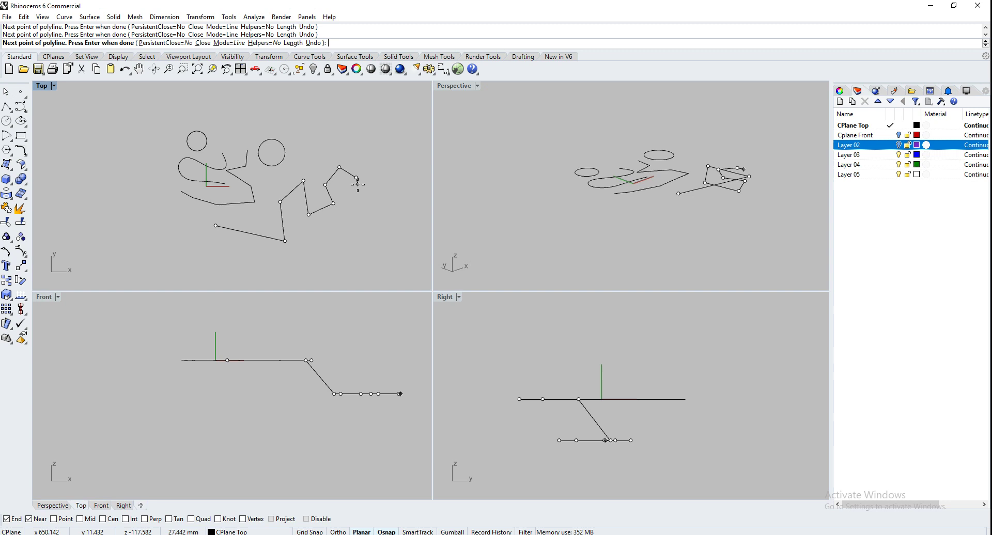
{"action": "left_click", "coordinate": [355, 211]}
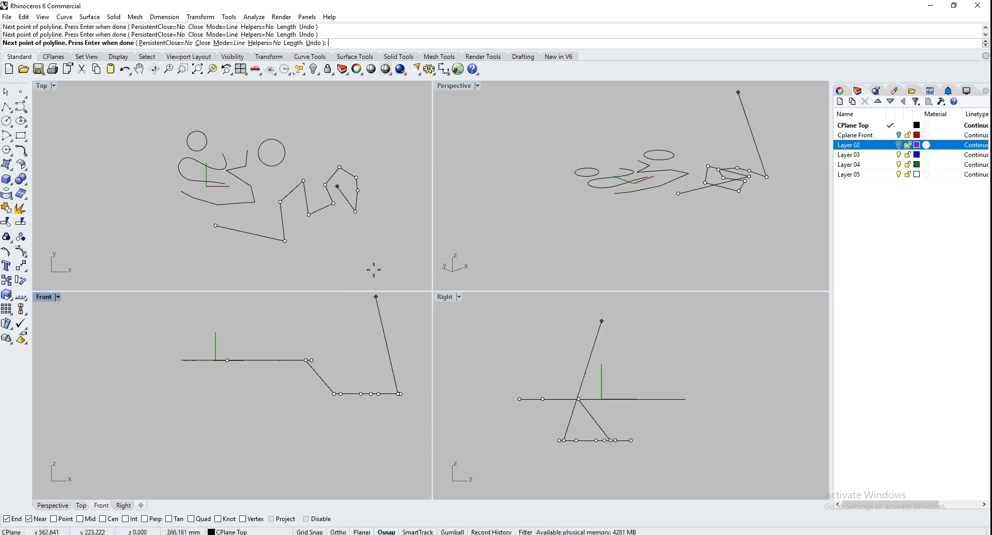
With Planar off, continue the polyline with free vertices up the right side and back toward the large circle.
{"action": "left_click", "coordinate": [378, 198]}
{"action": "left_click", "coordinate": [378, 145]}
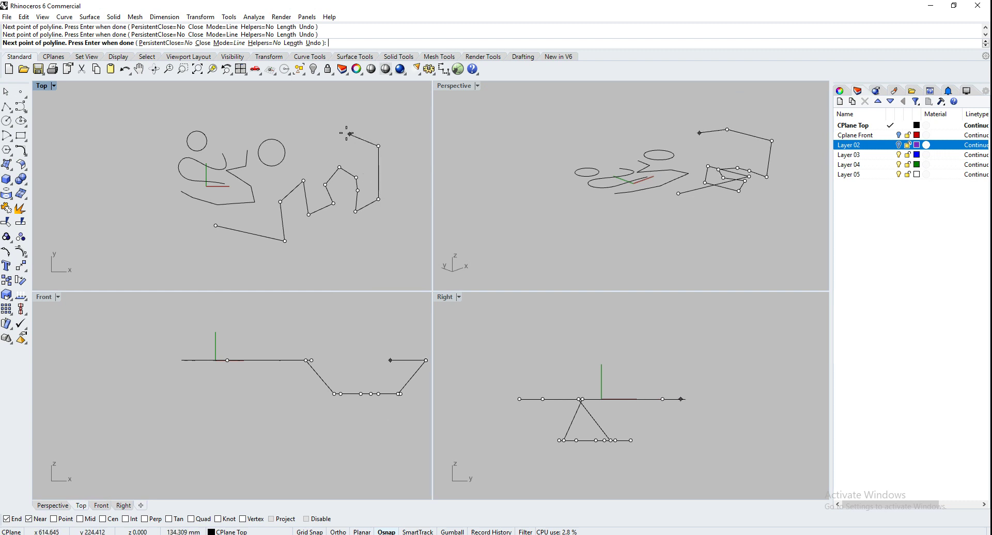
{"action": "left_click", "coordinate": [330, 127]}
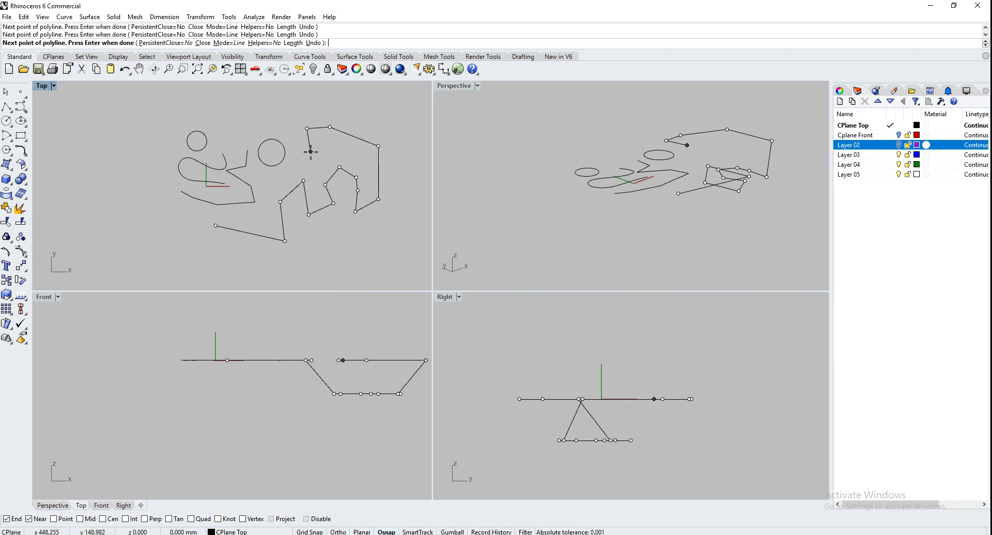
{"action": "left_click", "coordinate": [298, 167]}
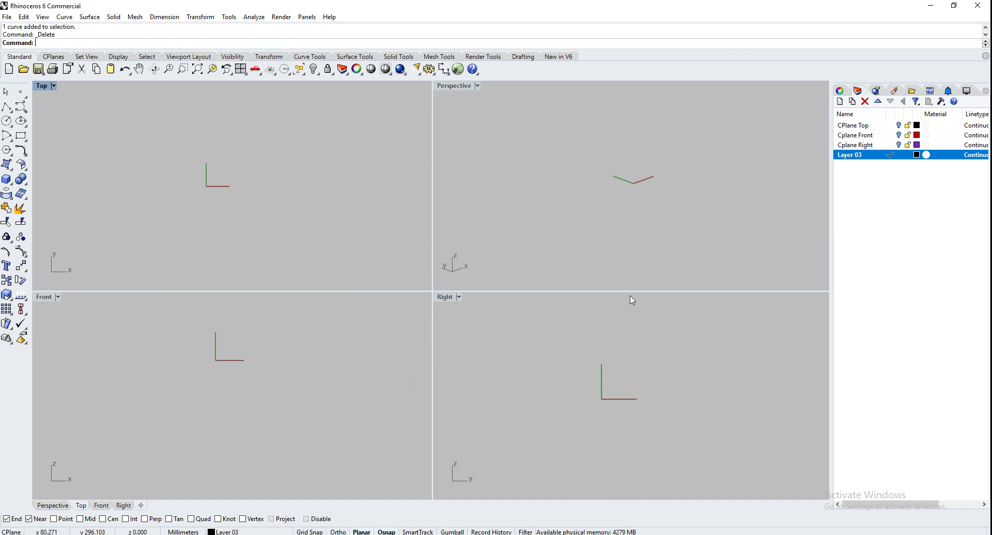
Draw a four-sided inscribed solid pyramid in the Perspective view, with its base on the CPlane beyond the origin.
{"action": "left_click", "coordinate": [8, 181]}
{"action": "left_click", "coordinate": [50, 198]}
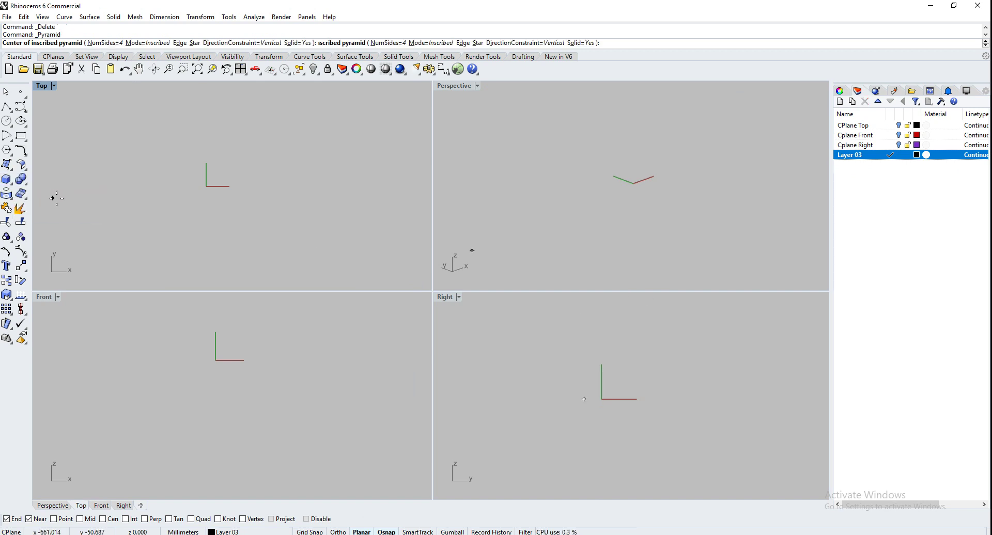
{"action": "left_click", "coordinate": [661, 153]}
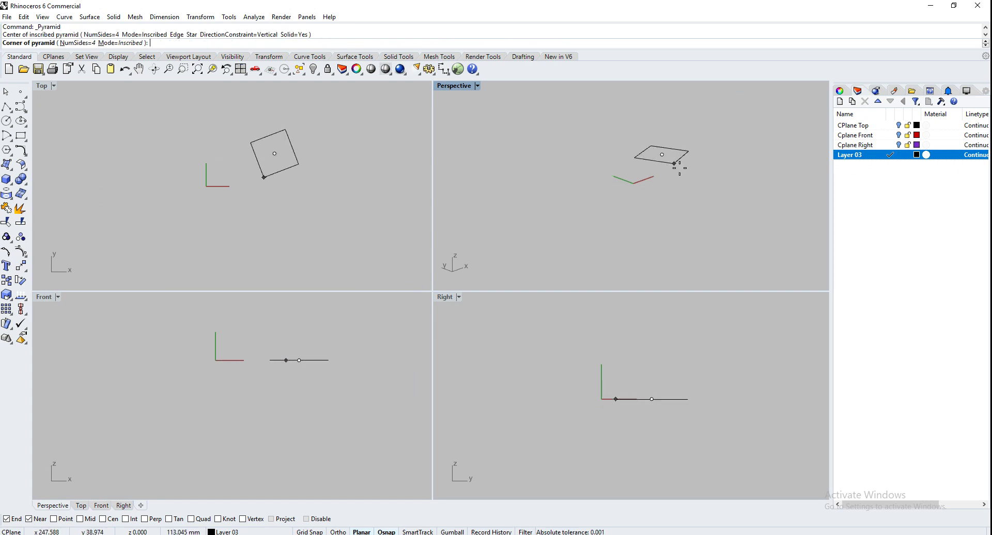
{"action": "left_click", "coordinate": [683, 178]}
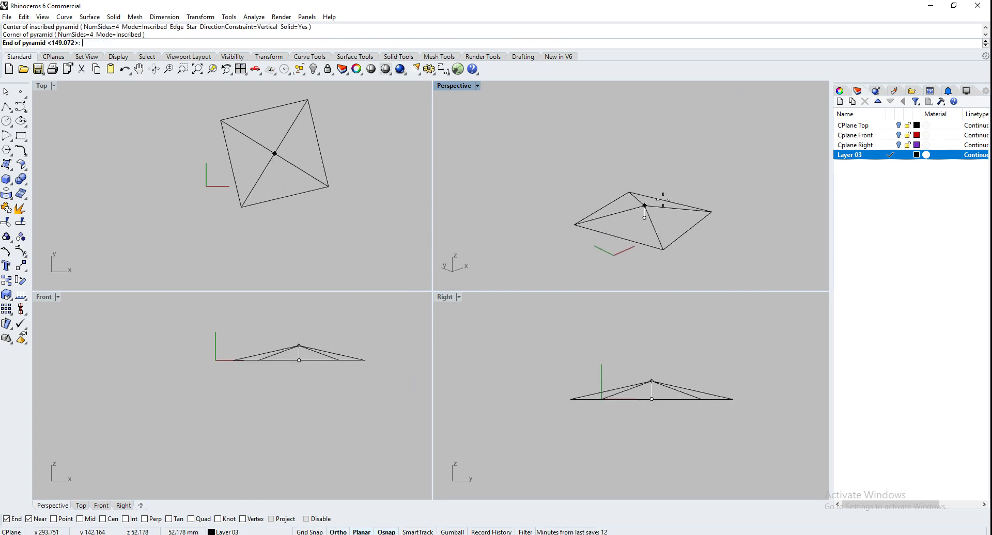
{"action": "left_click", "coordinate": [657, 109]}
Extract the pyramid's edges with Silhouette and delete the solid, keeping only the edge curves.
{"action": "right_click_drag", "start_coordinate": [729, 196], "coordinate": [705, 195]}
{"action": "left_click", "coordinate": [683, 202]}
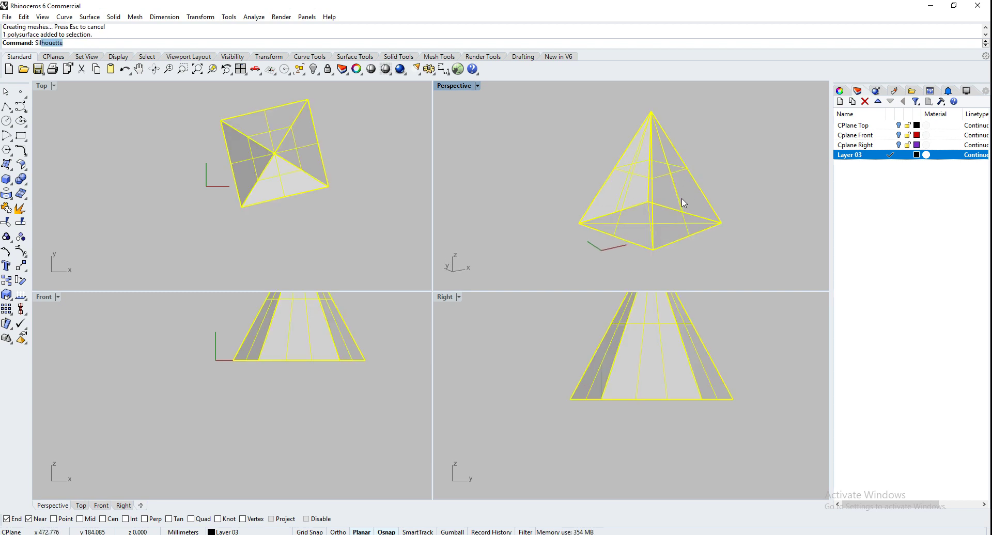
{"action": "type", "text": "Sil"}
{"action": "key", "text": "Return"}
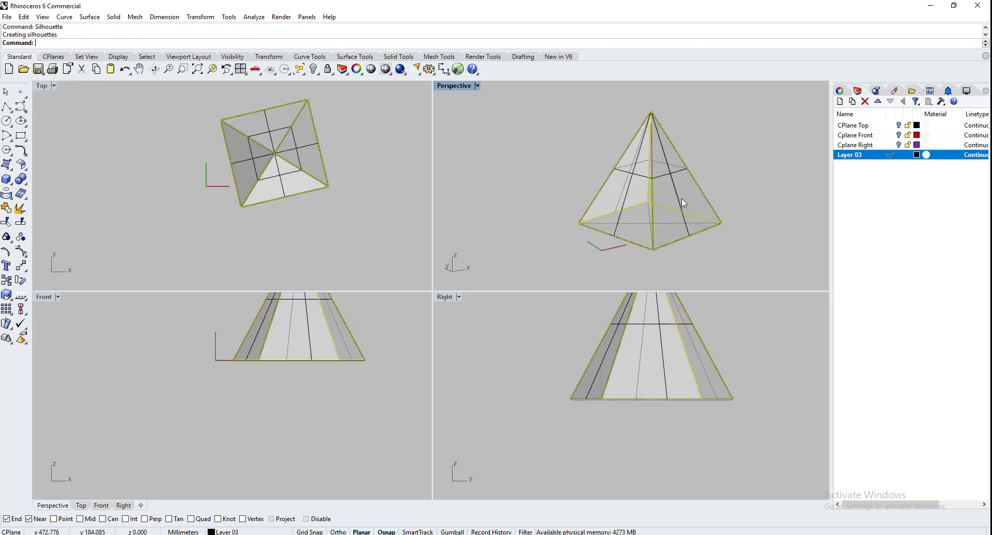
{"action": "left_click", "coordinate": [691, 162]}
{"action": "key", "text": "Delete"}
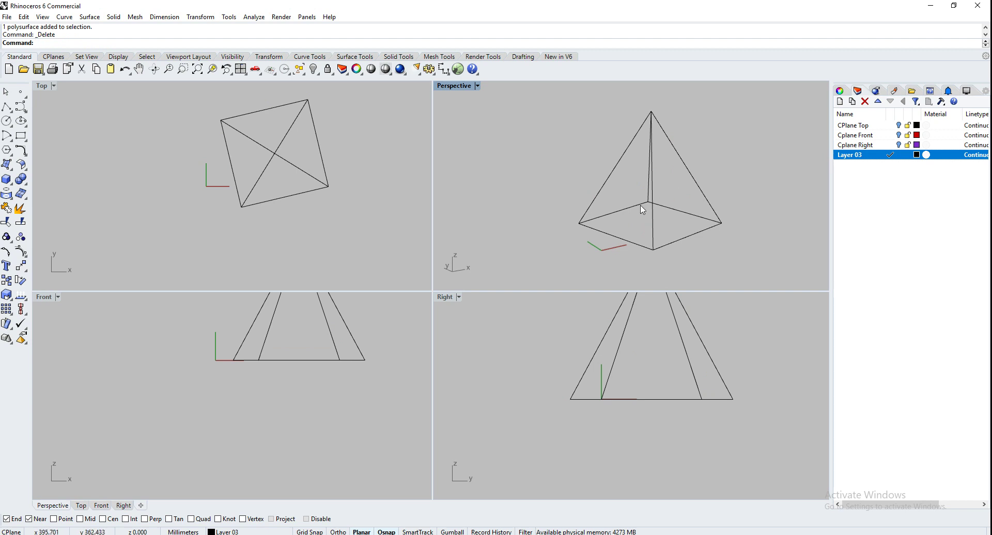
Rotate the pyramid's edge curves about a base corner until the base edges are parallel to the X and Y axes.
{"action": "right_click_drag", "start_coordinate": [581, 199], "coordinate": [516, 203]}
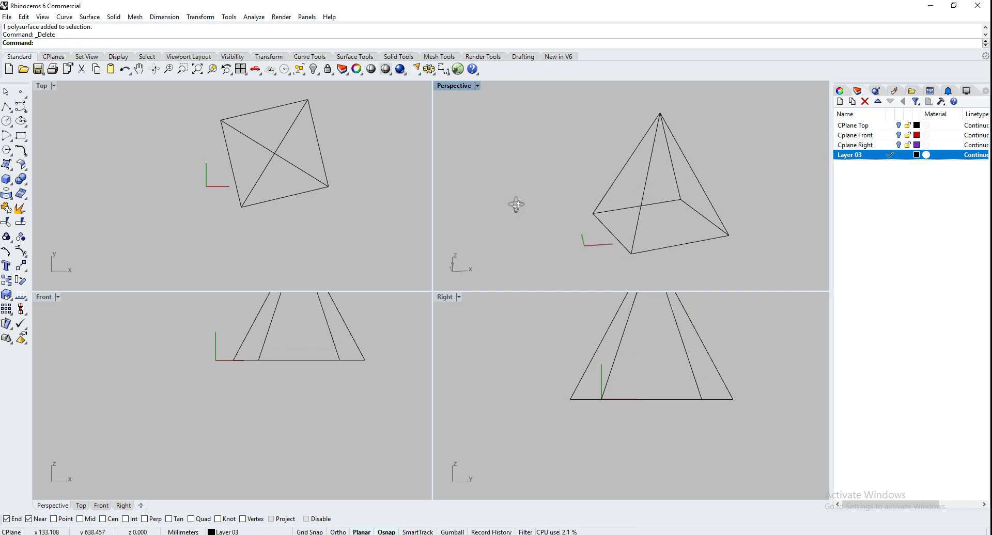
{"action": "scroll", "coordinate": [717, 257], "scroll_direction": "down", "scroll_amount": 2}
{"action": "left_click_drag", "start_coordinate": [733, 275], "coordinate": [558, 132]}
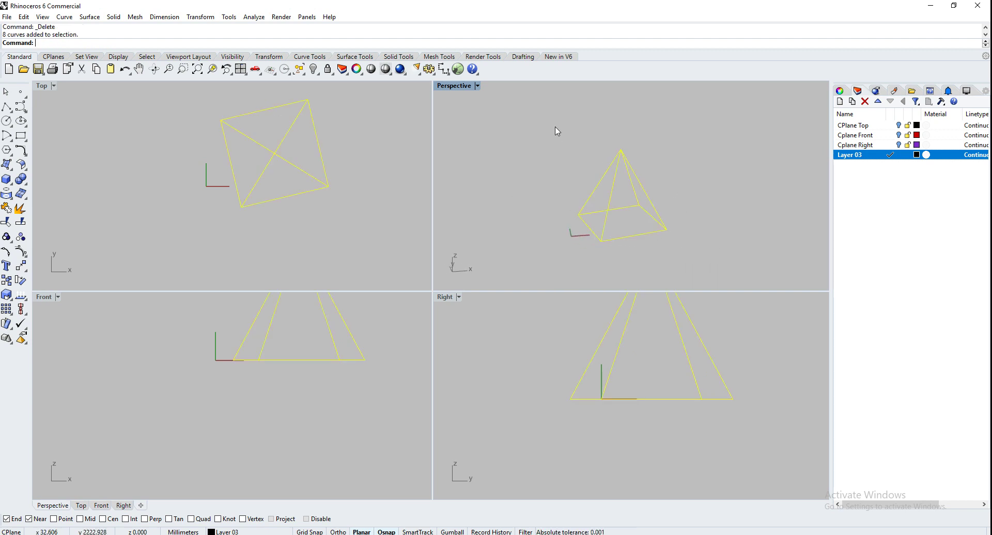
{"action": "type", "text": "rotate"}
{"action": "key", "text": "Return"}
{"action": "left_click", "coordinate": [578, 215]}
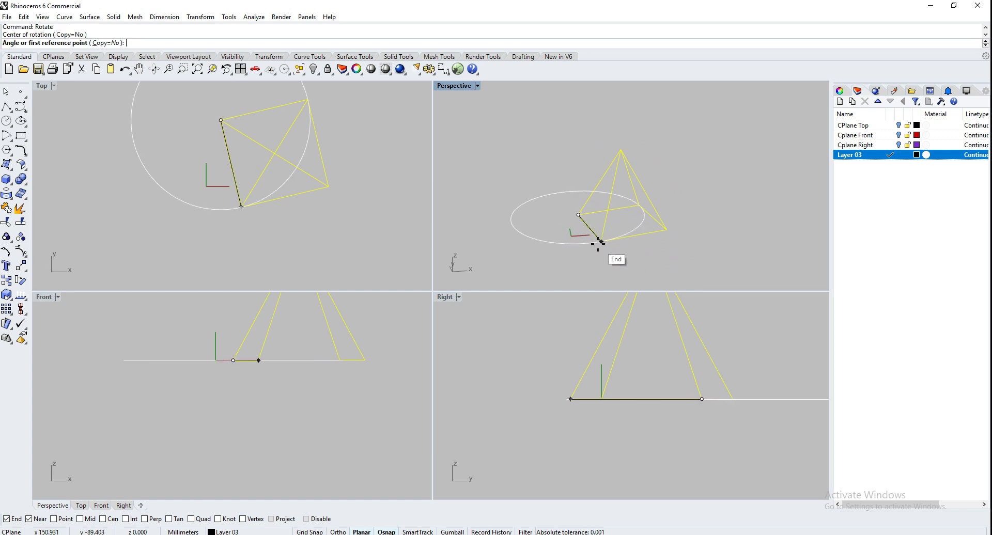
{"action": "left_click", "coordinate": [601, 241]}
{"action": "key", "text": "Escape"}
Move the wireframe pyramid away from the origin along the CPlane in the positive X and Y directions.
{"action": "left_click_drag", "start_coordinate": [673, 270], "coordinate": [524, 138]}
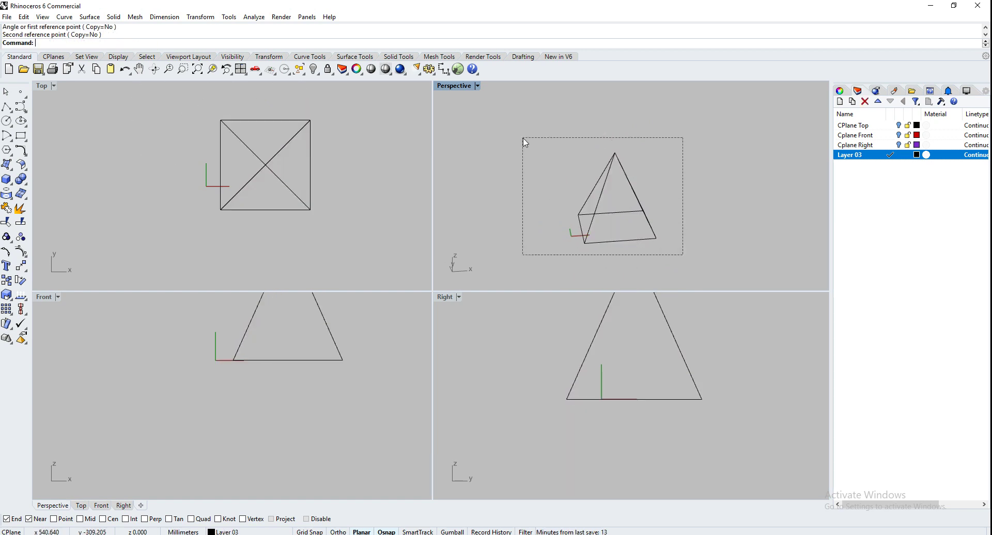
{"action": "left_click_drag", "start_coordinate": [639, 241], "coordinate": [724, 205]}
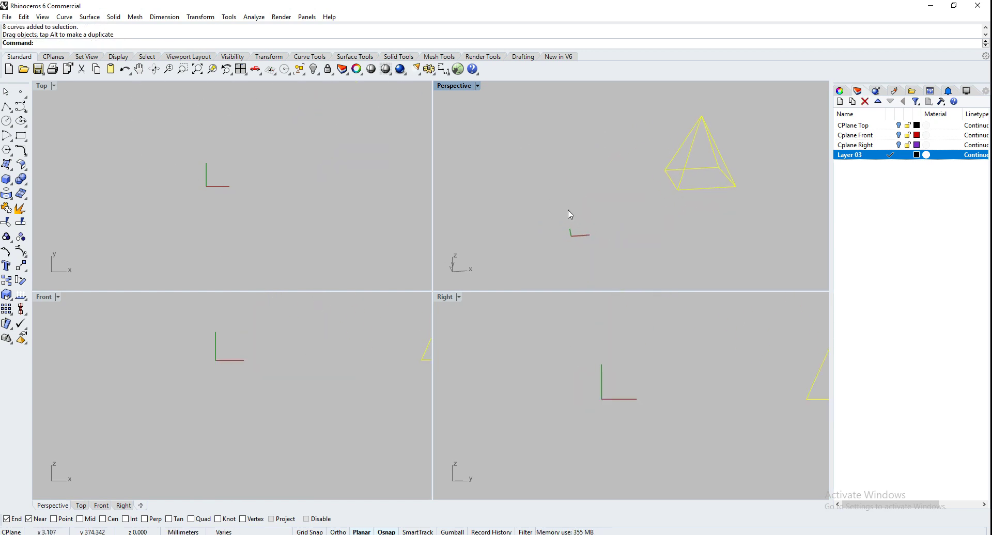
{"action": "right_click_drag", "start_coordinate": [569, 214], "coordinate": [580, 215]}
{"action": "right_click_drag", "start_coordinate": [299, 391], "coordinate": [191, 434]}
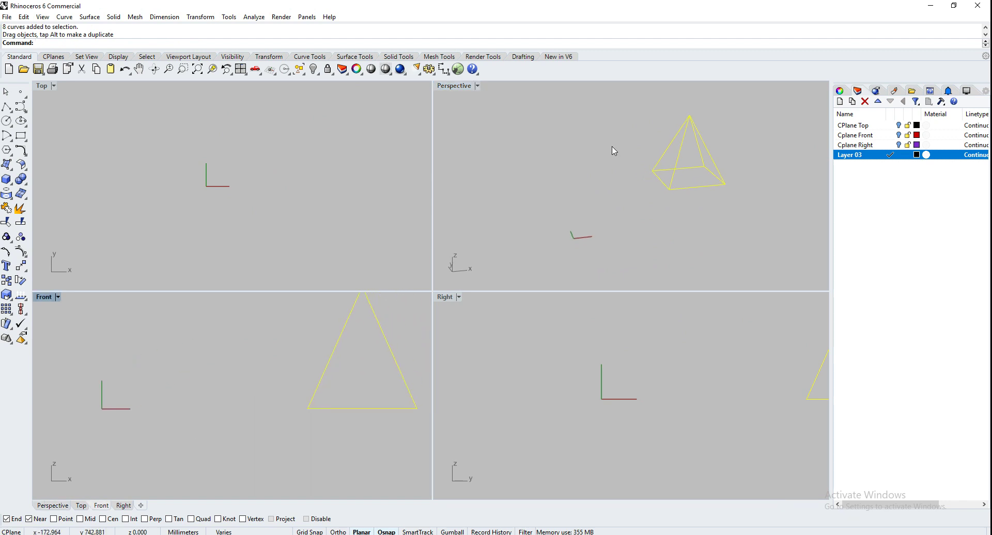
{"action": "scroll", "coordinate": [697, 156], "scroll_direction": "up", "scroll_amount": 2}
{"action": "left_click", "coordinate": [688, 230]}
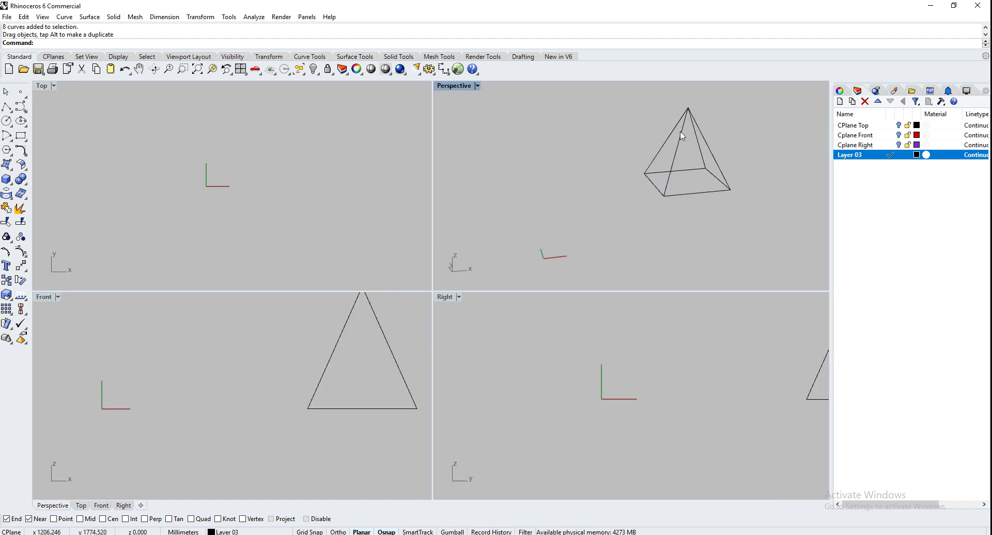
{"action": "scroll", "coordinate": [196, 208], "scroll_direction": "down", "scroll_amount": 3}
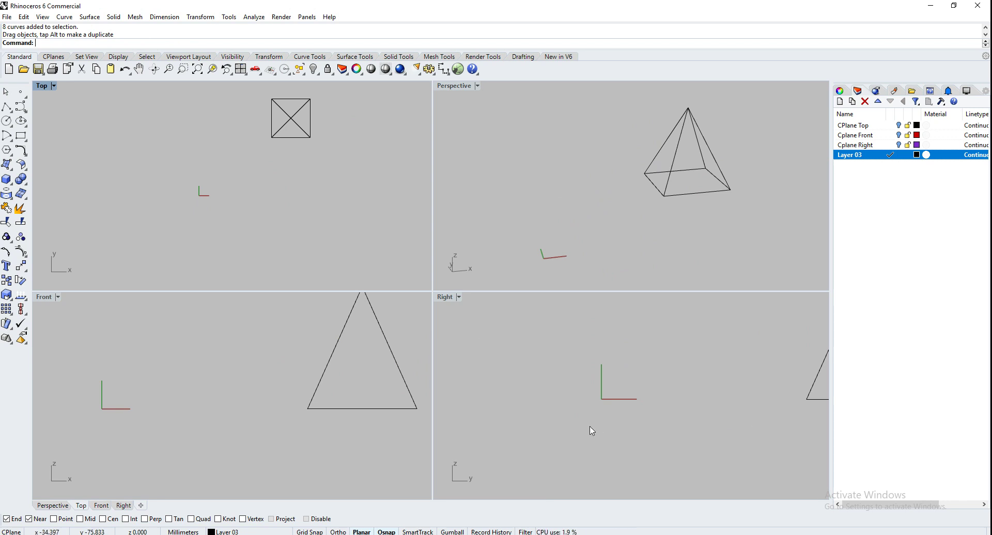
{"action": "scroll", "coordinate": [592, 431], "scroll_direction": "down", "scroll_amount": 2}
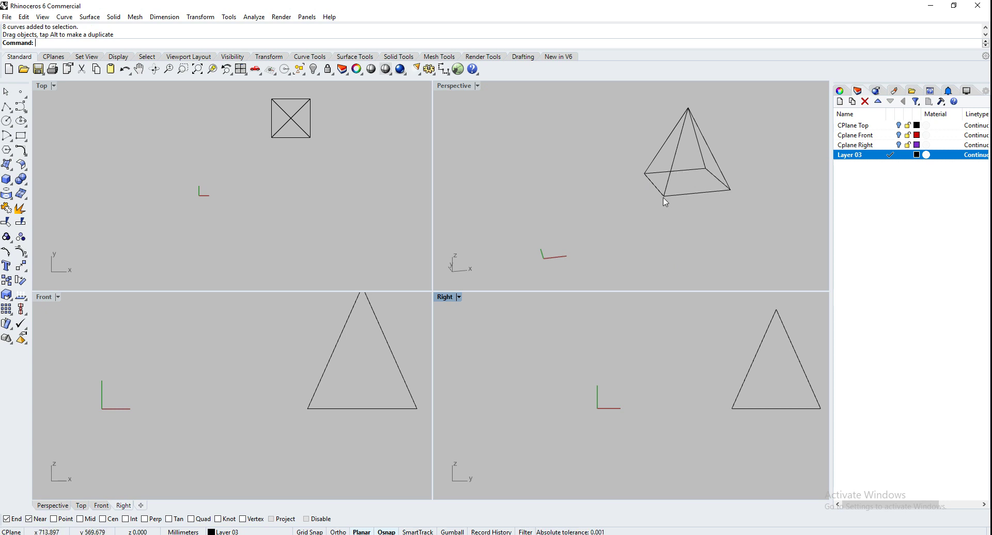
{"action": "left_click", "coordinate": [20, 136]}
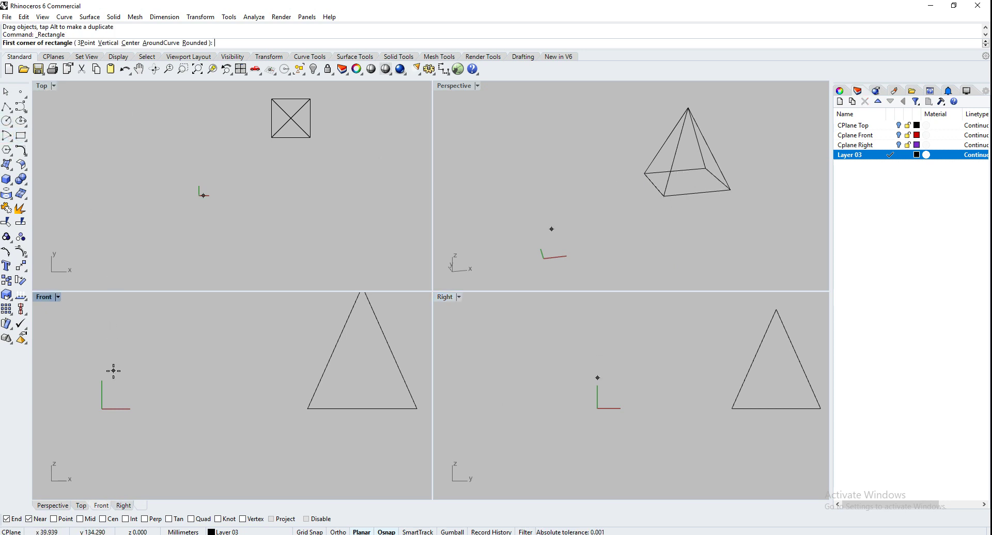
{"action": "left_click", "coordinate": [105, 345]}
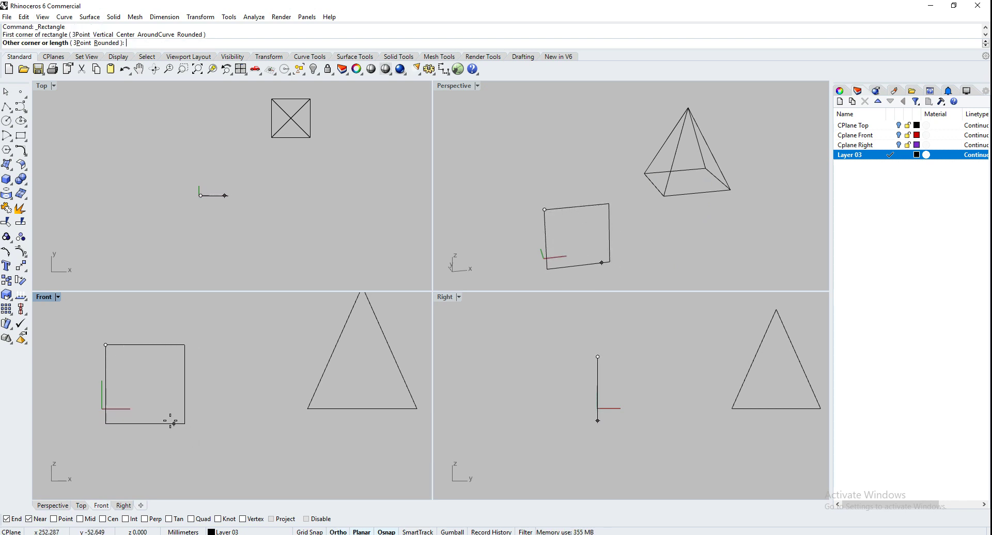
{"action": "key", "text": "Escape"}
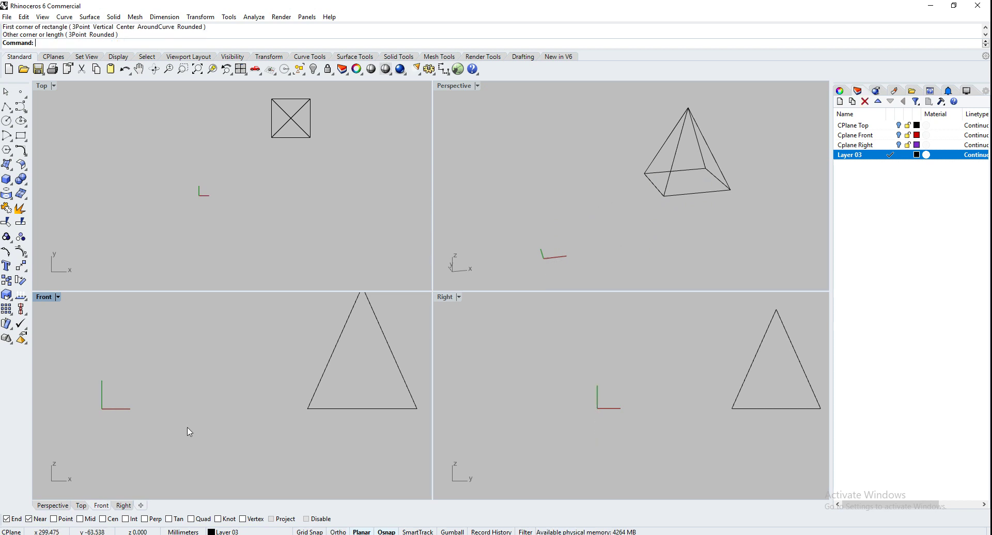
{"action": "right_click", "coordinate": [560, 385]}
{"action": "left_click", "coordinate": [520, 356]}
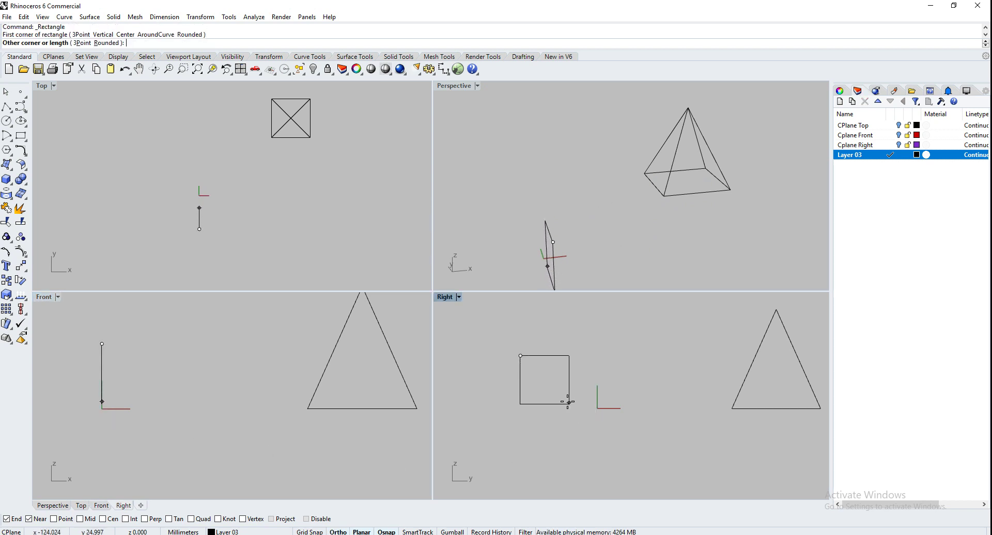
{"action": "key", "text": "Escape"}
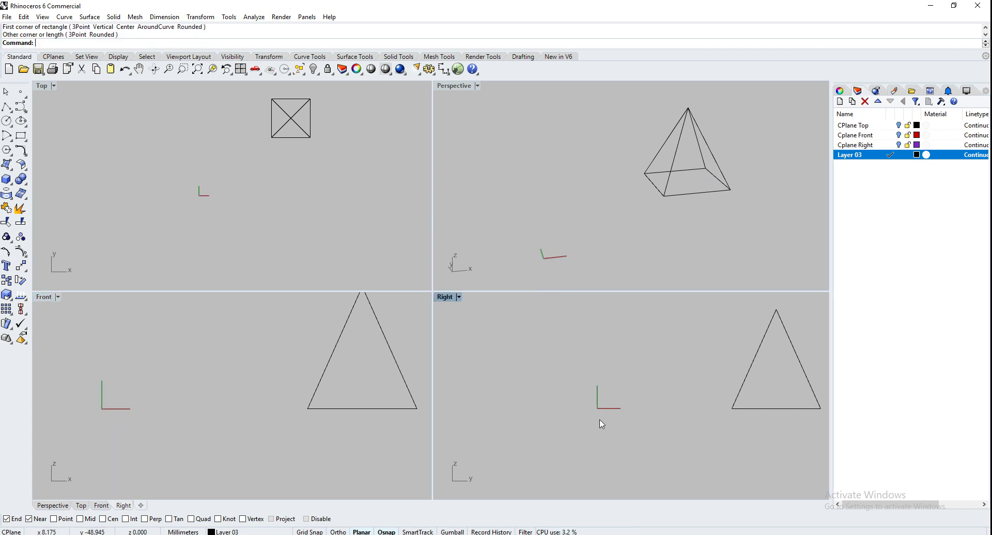
Draw a square around the origin in the Top view and inspect it beside the pyramid in Perspective.
{"action": "right_click", "coordinate": [163, 201]}
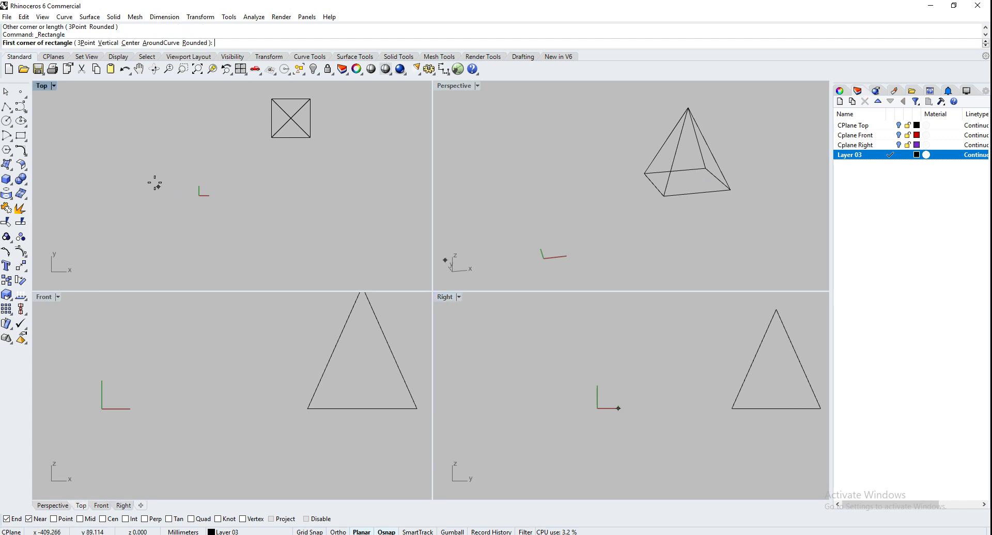
{"action": "left_click", "coordinate": [183, 172]}
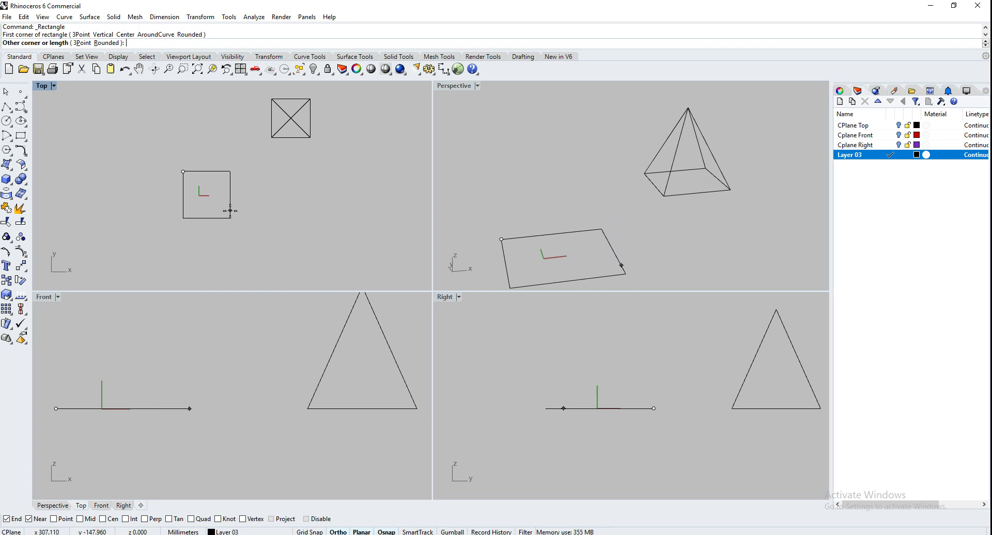
{"action": "left_click", "coordinate": [230, 218]}
{"action": "scroll", "coordinate": [467, 184], "scroll_direction": "down", "scroll_amount": 2}
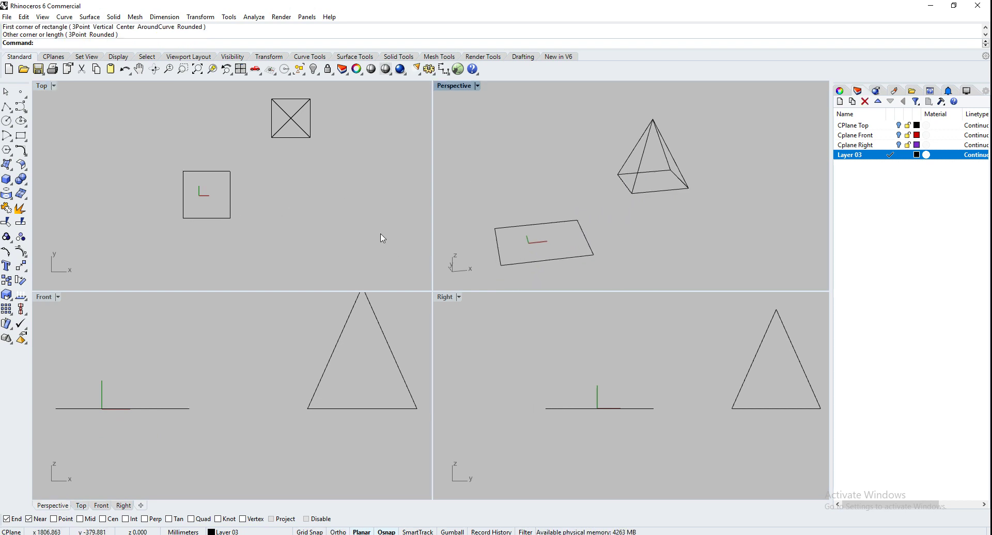
{"action": "right_click_drag", "start_coordinate": [495, 230], "coordinate": [547, 240]}
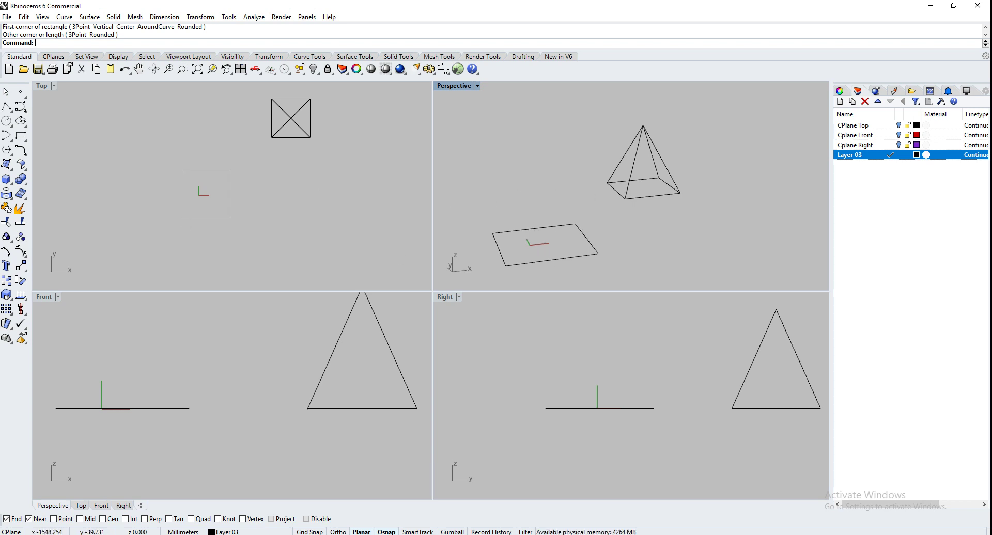
{"action": "left_click", "coordinate": [7, 107]}
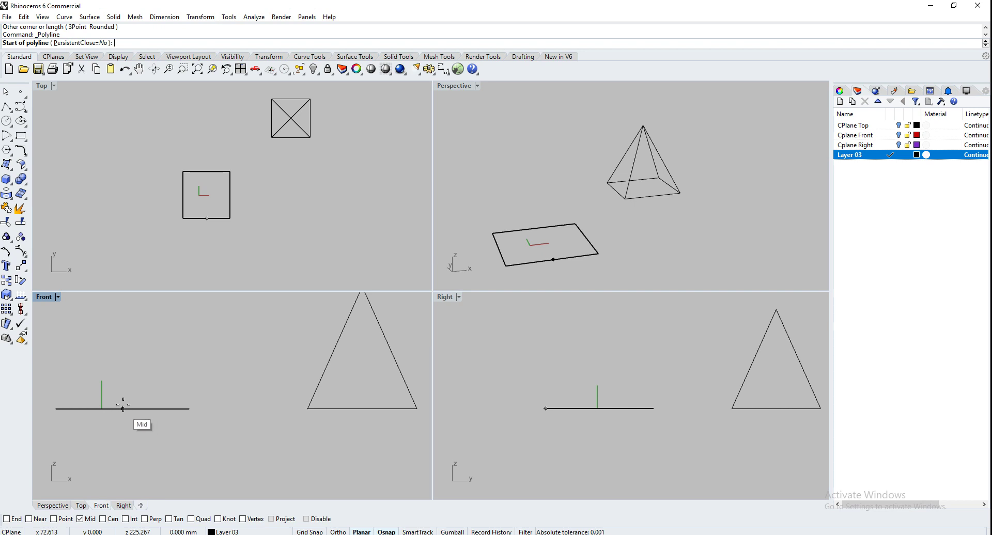
{"action": "left_click", "coordinate": [122, 409]}
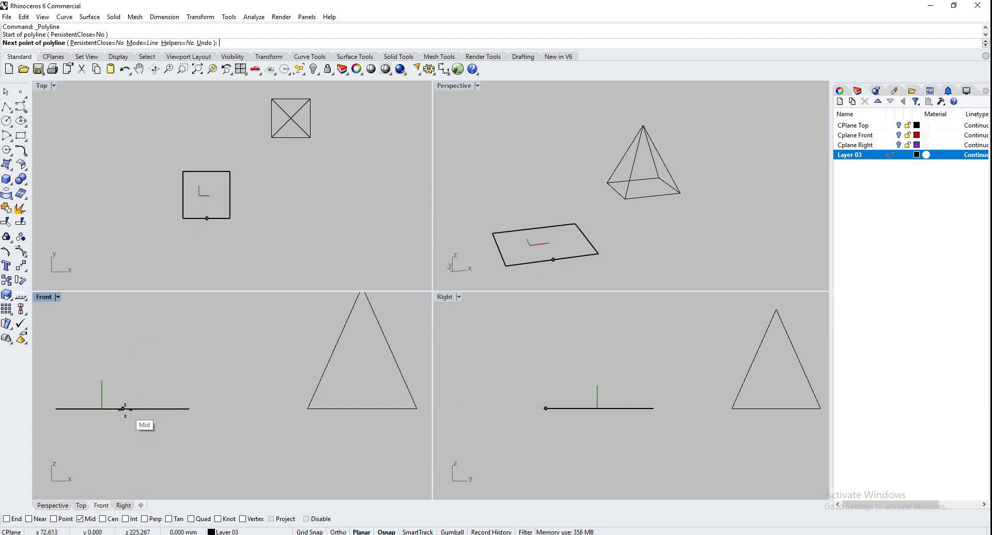
{"action": "key", "text": "Escape"}
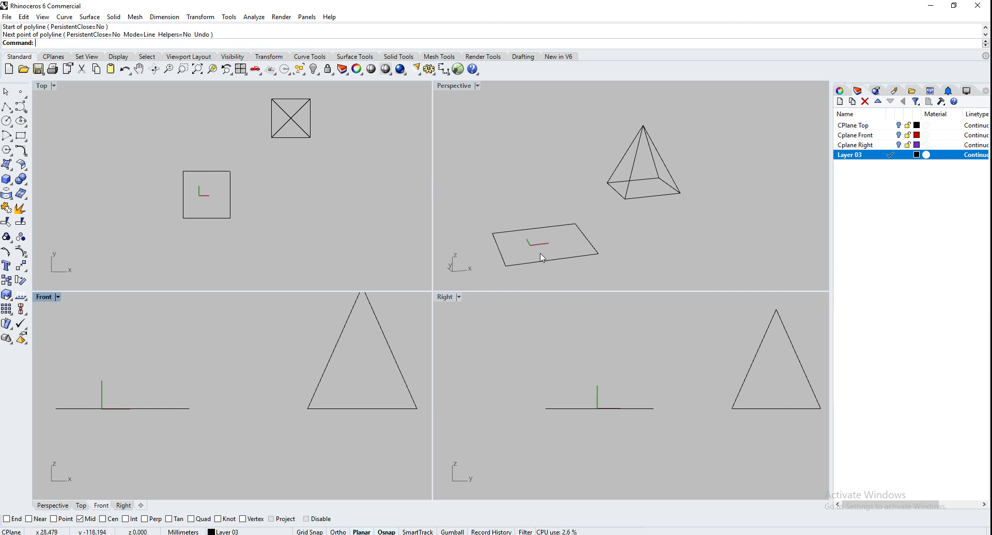
Draw a centre line across the square in the Top view, joining the midpoints of its upper and lower edges.
{"action": "right_click", "coordinate": [249, 193]}
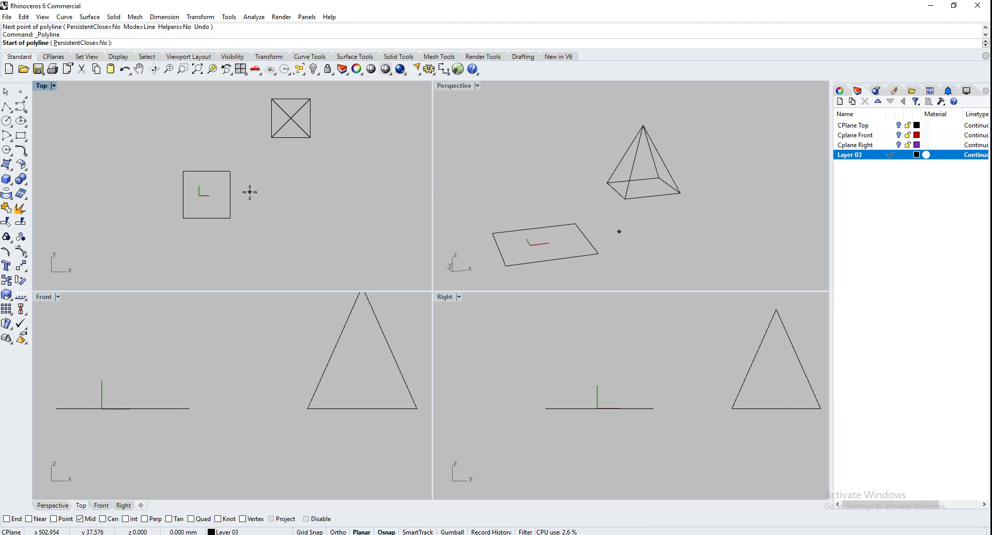
{"action": "left_click", "coordinate": [206, 171]}
{"action": "left_click", "coordinate": [207, 218]}
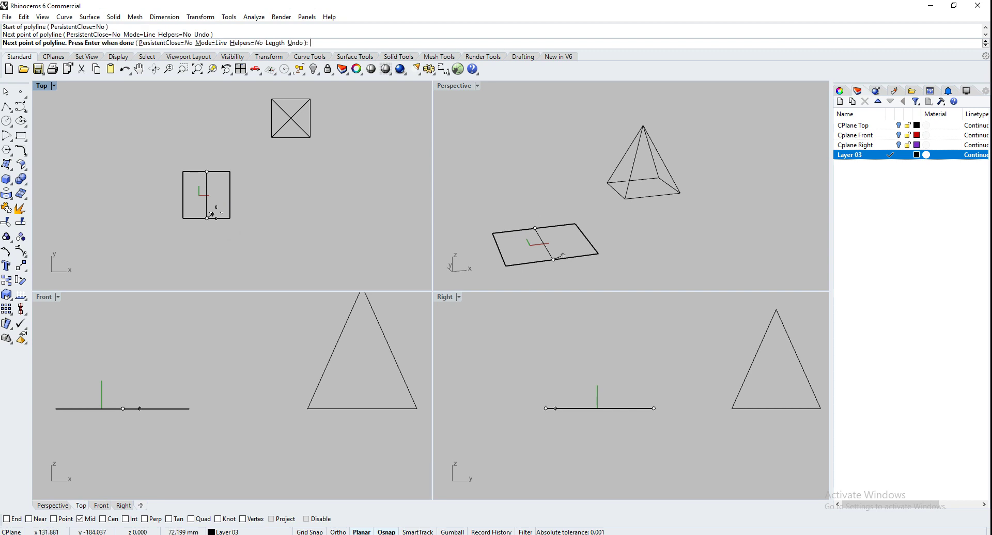
{"action": "right_click", "coordinate": [266, 193]}
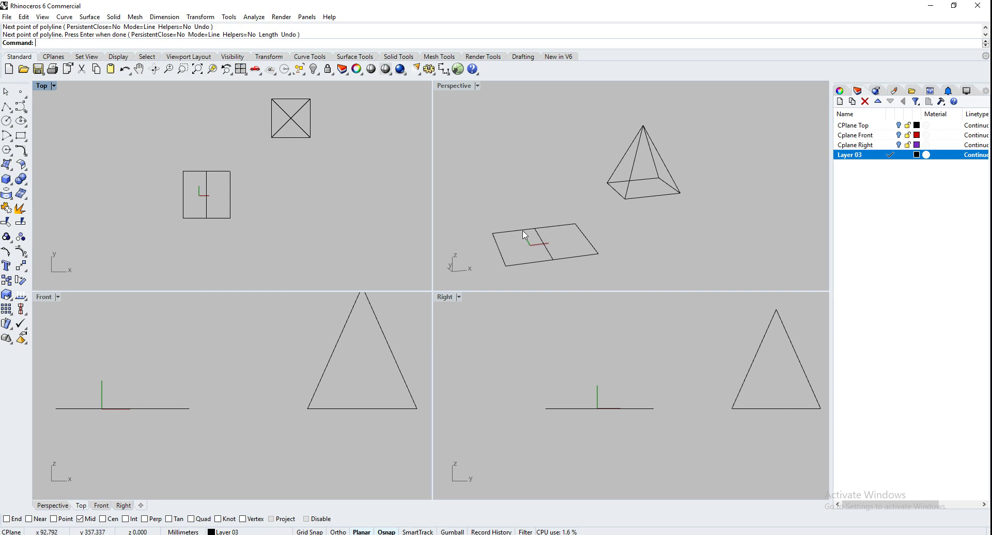
Draw a vertical line about 436 mm high from the centre line's midpoint, using Ortho in the Front view.
{"action": "right_click", "coordinate": [195, 352]}
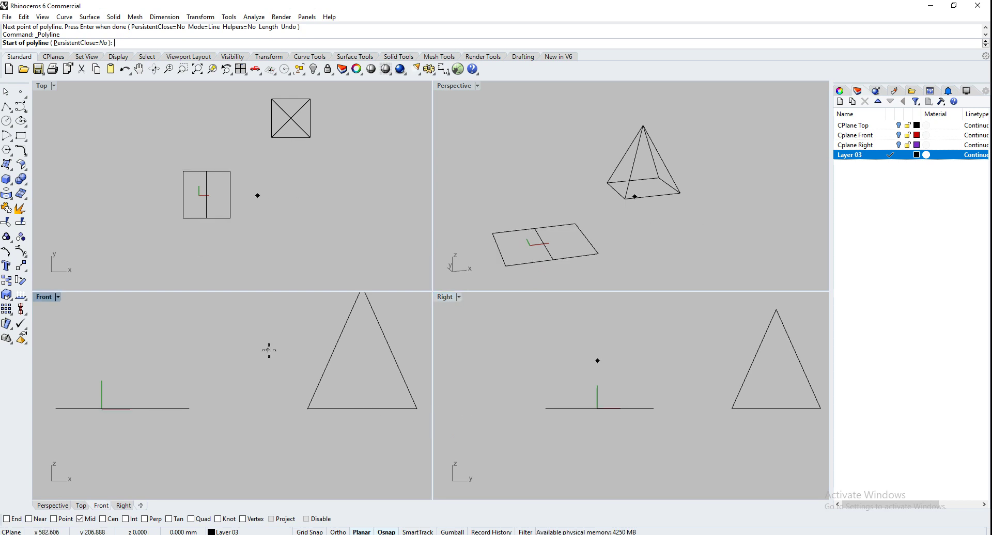
{"action": "left_click", "coordinate": [207, 195]}
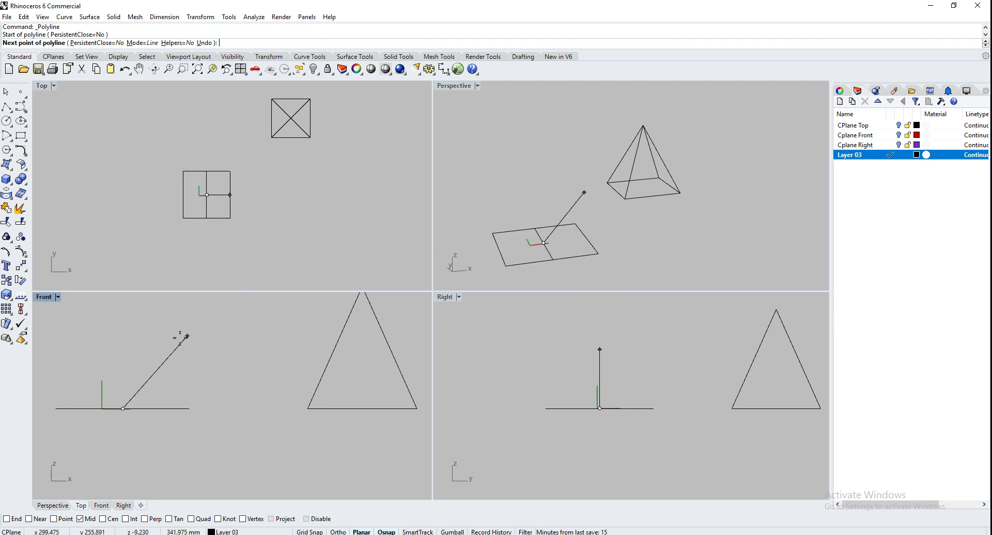
{"action": "right_click_drag", "start_coordinate": [111, 343], "coordinate": [127, 376]}
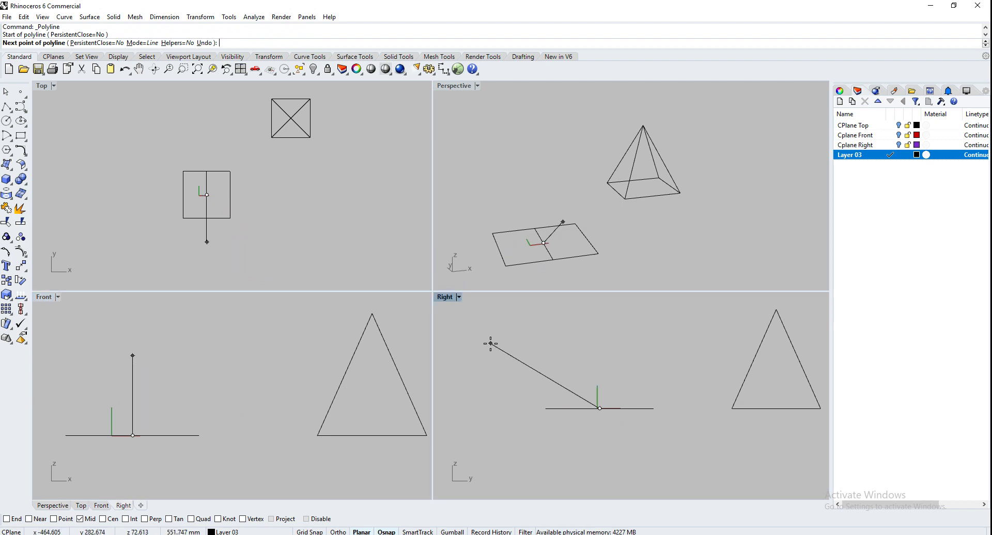
{"action": "right_click_drag", "start_coordinate": [489, 343], "coordinate": [497, 376]}
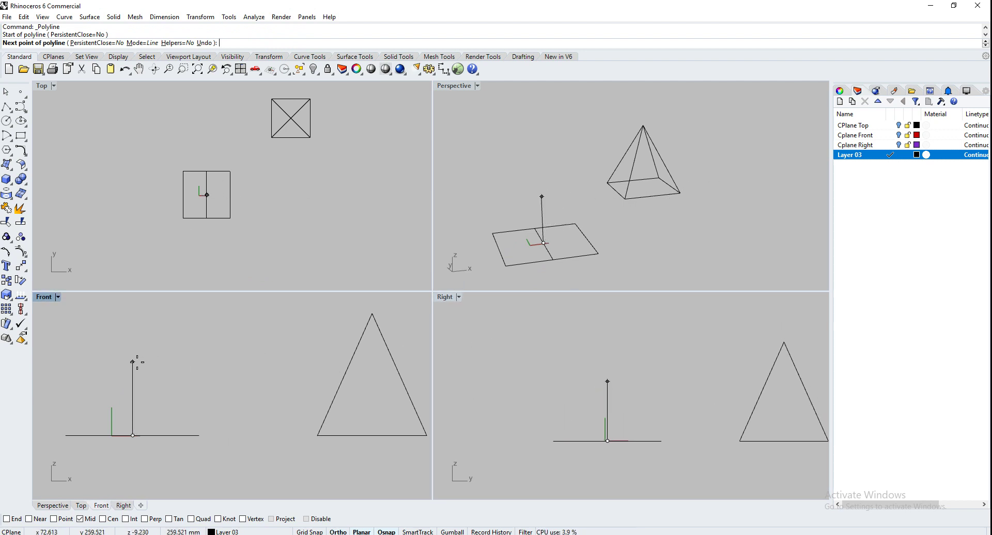
{"action": "key", "text": "F8"}
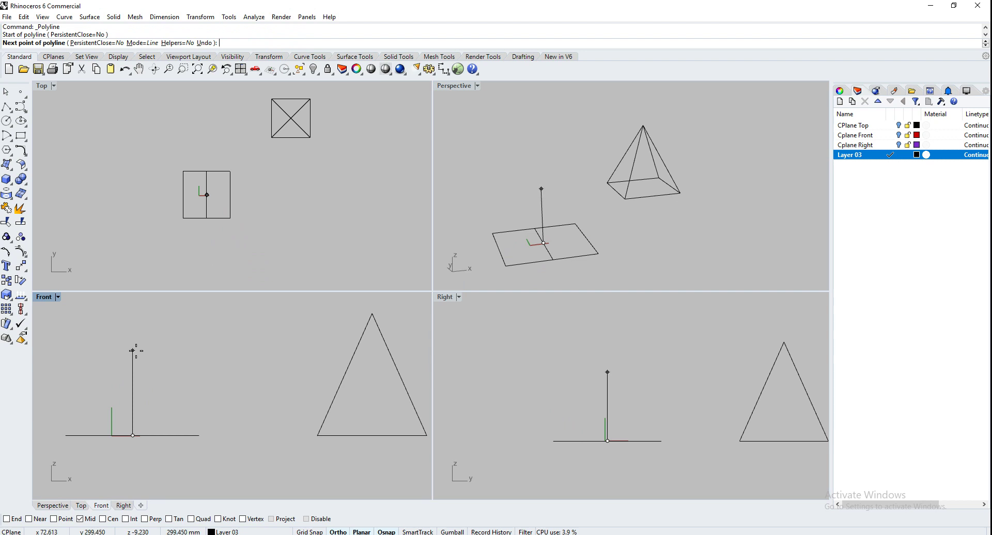
{"action": "left_click", "coordinate": [148, 312]}
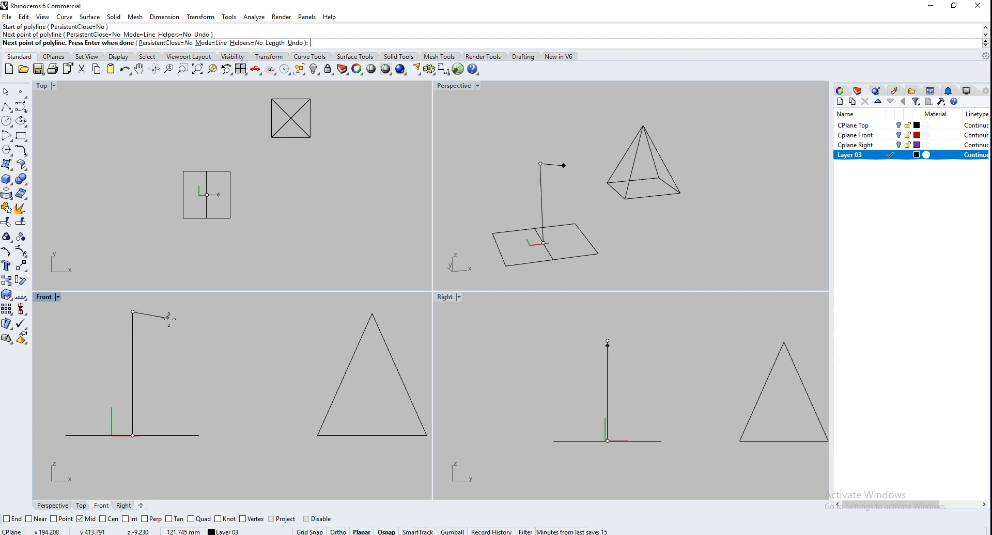
{"action": "key", "text": "Return"}
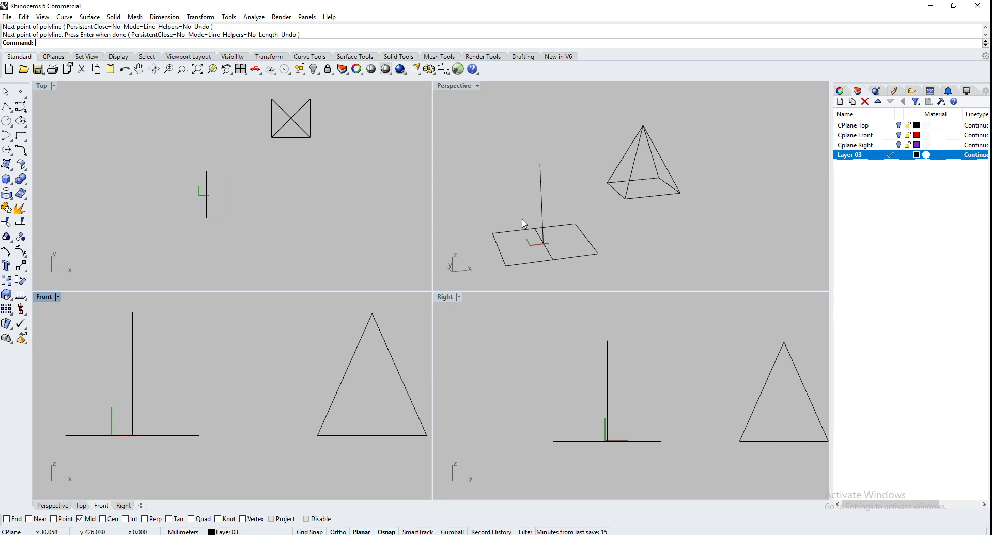
Inspect the square, its centre line and the vertical line in Perspective by selecting the curves.
{"action": "left_click", "coordinate": [540, 262]}
{"action": "left_click", "coordinate": [550, 252]}
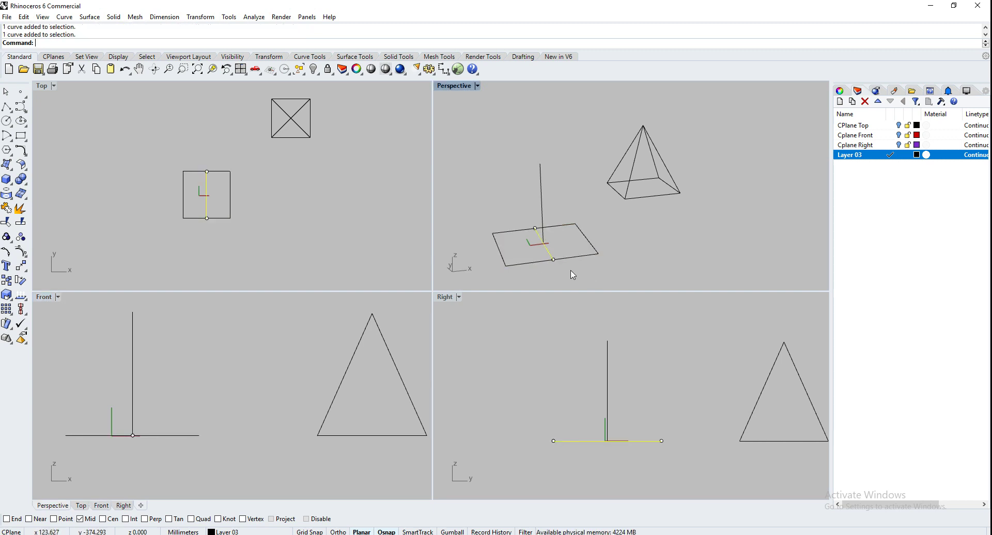
{"action": "left_click", "coordinate": [569, 258]}
{"action": "left_click", "coordinate": [579, 237]}
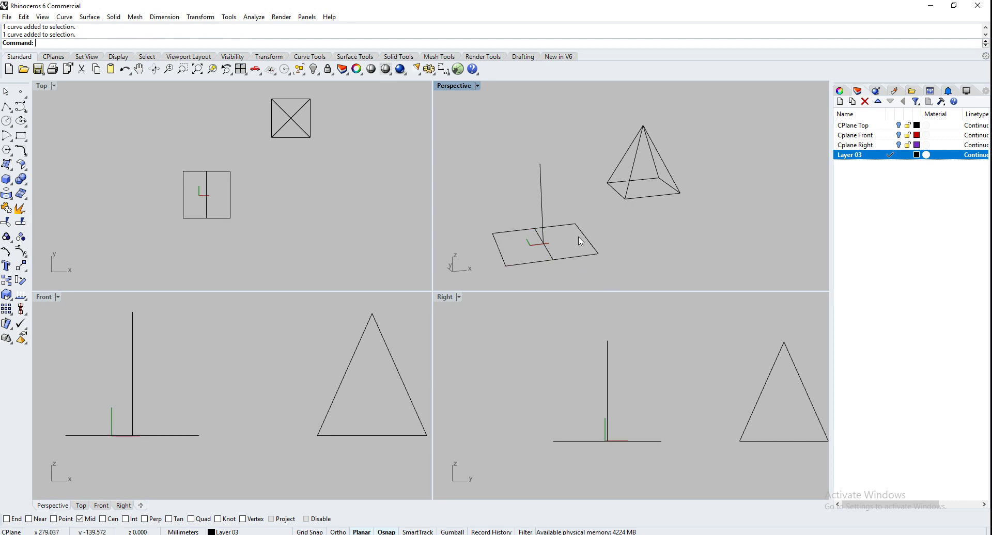
{"action": "left_click", "coordinate": [541, 201]}
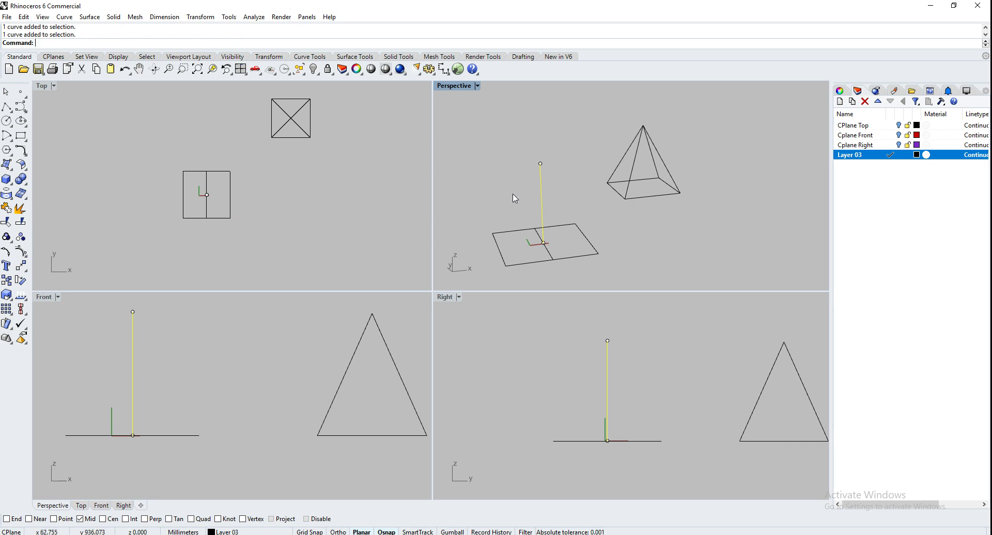
{"action": "mouse_move", "coordinate": [500, 223]}
{"action": "right_mouse_down"}
{"action": "mouse_move", "coordinate": [524, 199]}
{"action": "mouse_move", "coordinate": [478, 212]}
{"action": "mouse_move", "coordinate": [504, 214]}
{"action": "right_mouse_up"}
{"action": "left_click", "coordinate": [500, 207]}
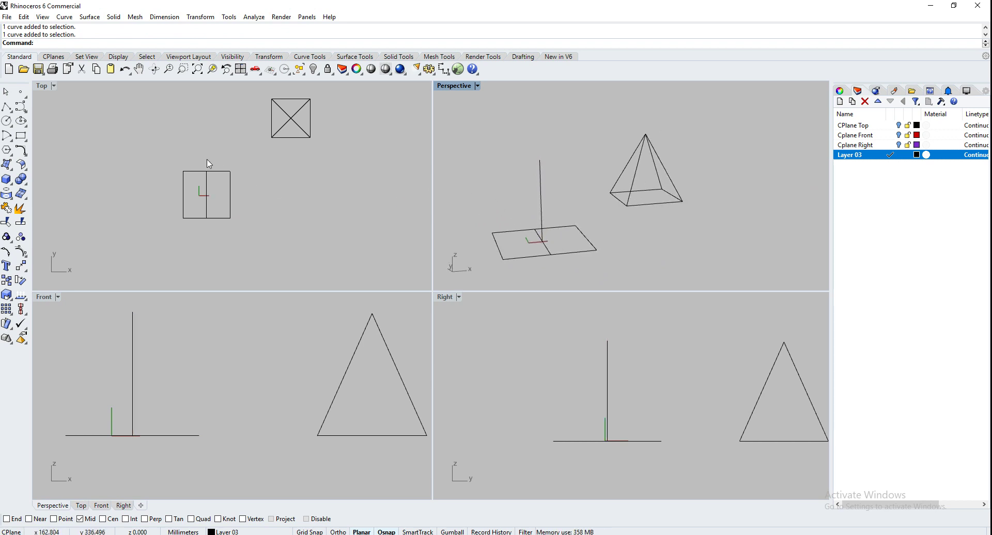
Draw a polyline in the Front view between the two lower base corners, passing through the vertical line's top end.
{"action": "left_click", "coordinate": [6, 106]}
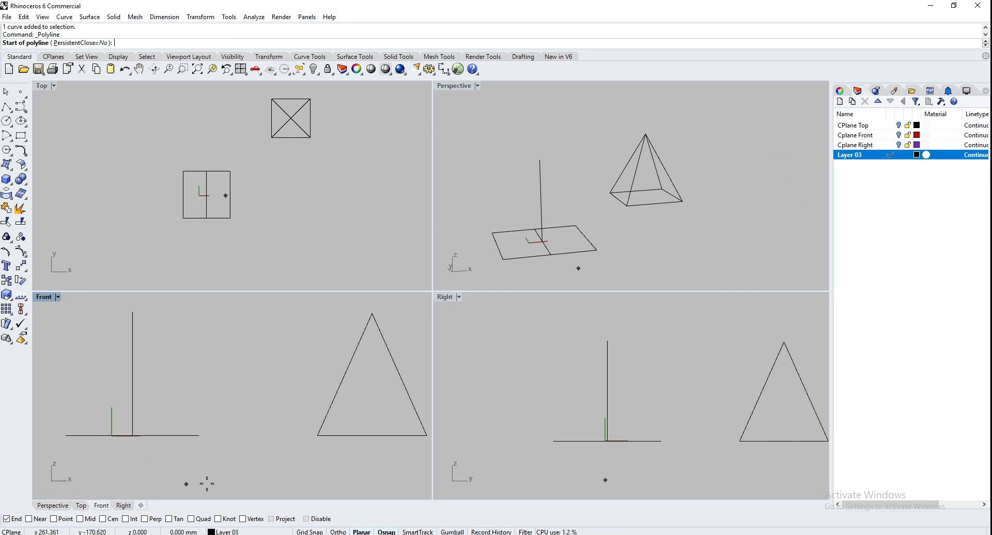
{"action": "left_click", "coordinate": [66, 435]}
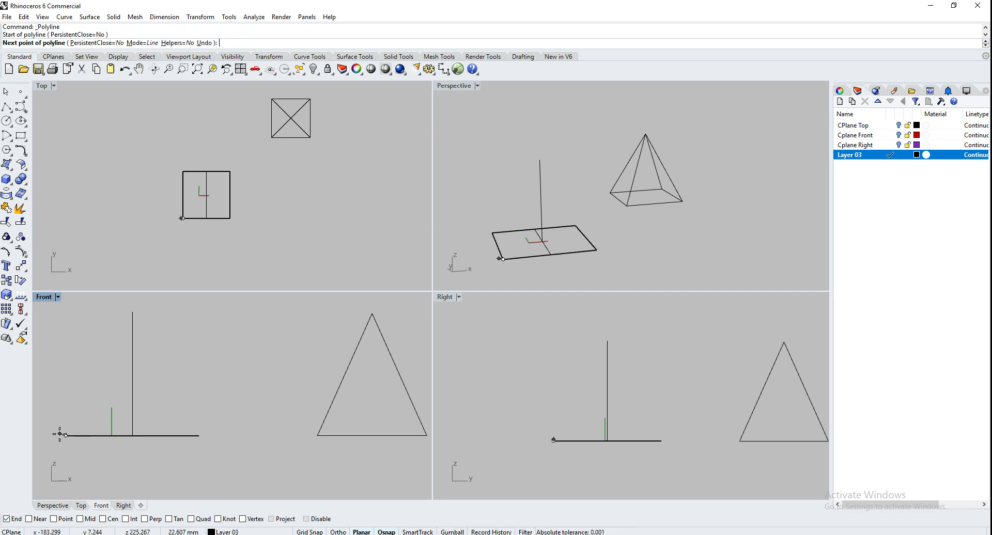
{"action": "left_click", "coordinate": [133, 311]}
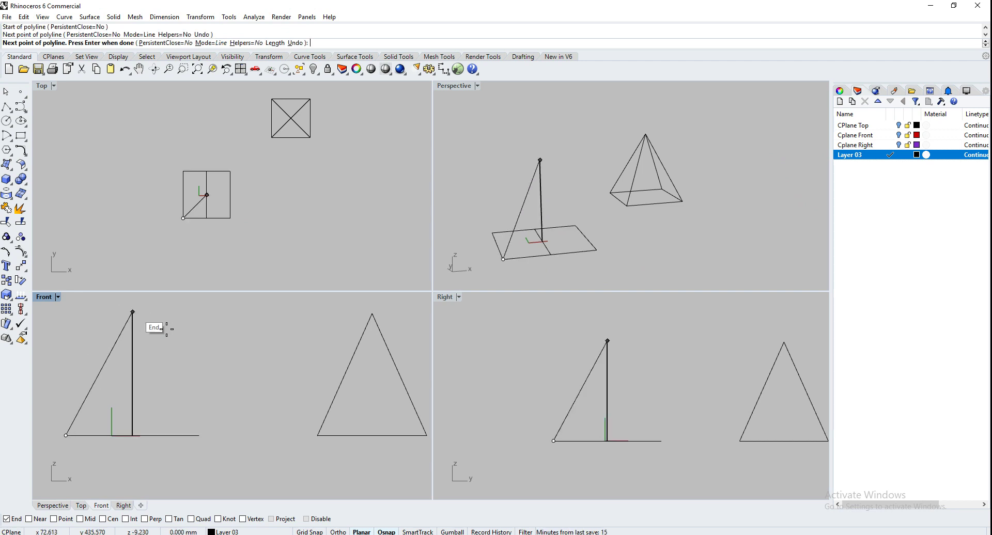
{"action": "left_click", "coordinate": [199, 435]}
{"action": "key", "text": "Return"}
Draw a slanted edge in the Right view from the base's far end to the vertical line's top end.
{"action": "key", "text": "Return"}
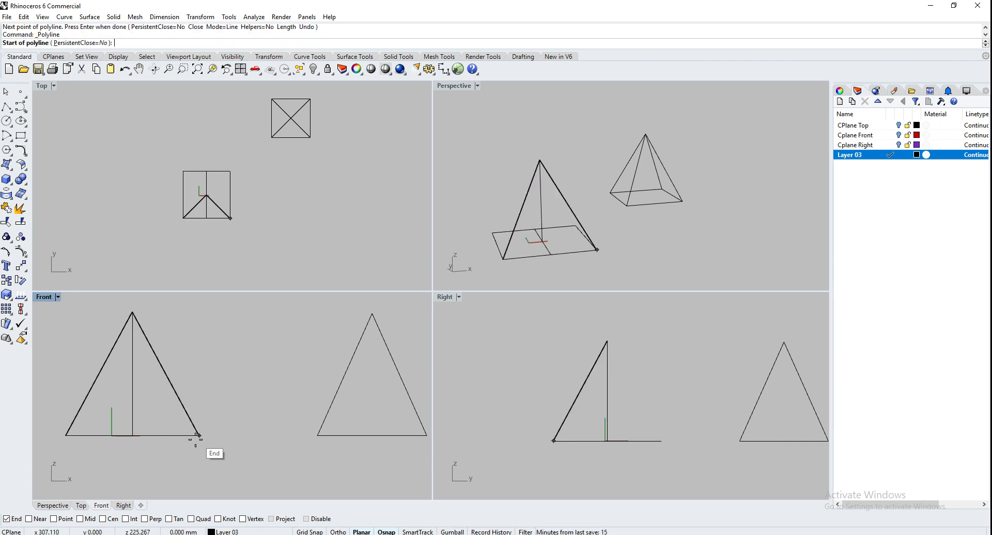
{"action": "left_click", "coordinate": [661, 440]}
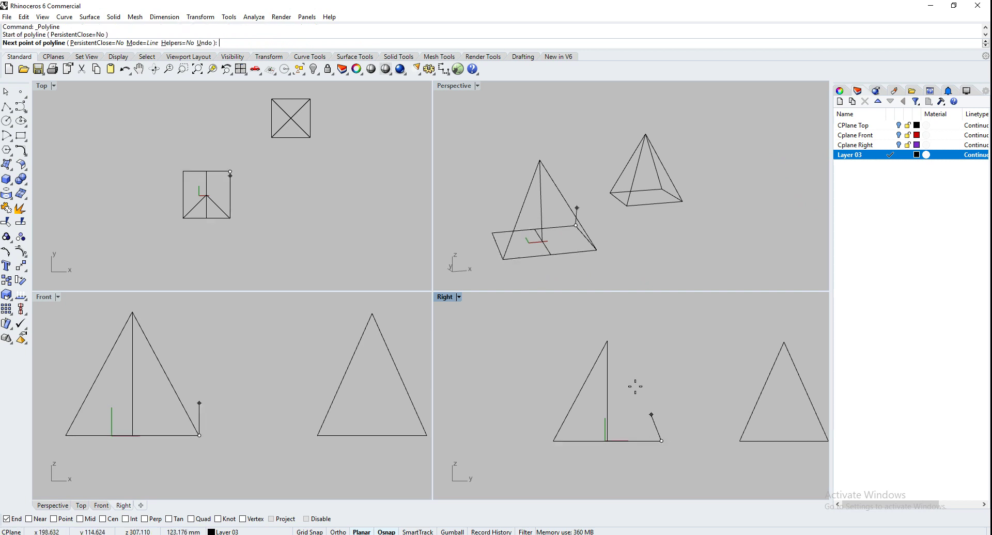
{"action": "left_click", "coordinate": [607, 341]}
{"action": "key", "text": "Return"}
{"action": "key", "text": "Return"}
{"action": "key", "text": "Escape"}
Delete the slanted edge curves just drawn, keeping the square, centre line and vertical line.
{"action": "left_click_drag", "start_coordinate": [666, 405], "coordinate": [538, 379]}
{"action": "key", "text": "Delete"}
{"action": "key", "text": "Delete"}
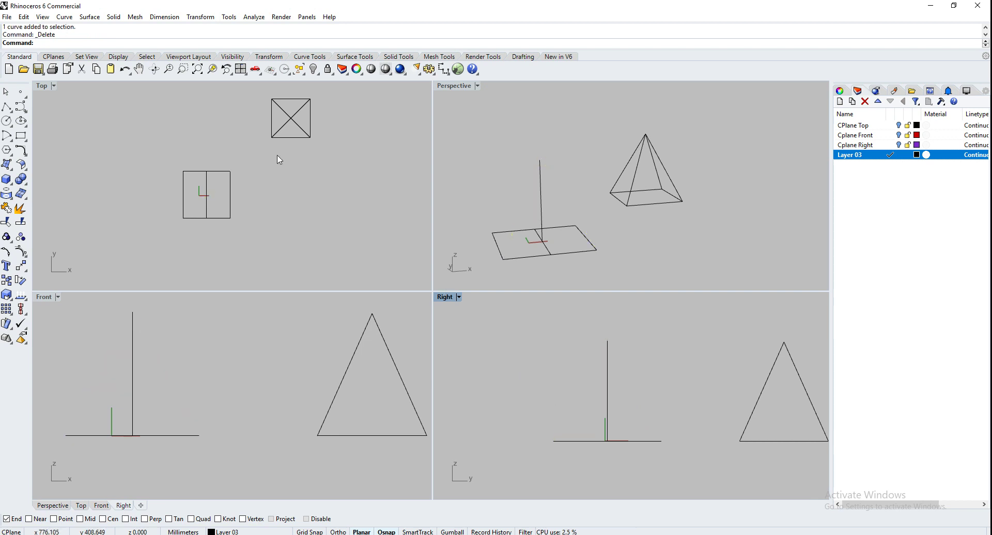
Draw a polyline in Perspective from the square's front-right corner through the vertical line's top end to the front-left corner.
{"action": "key", "text": "Return"}
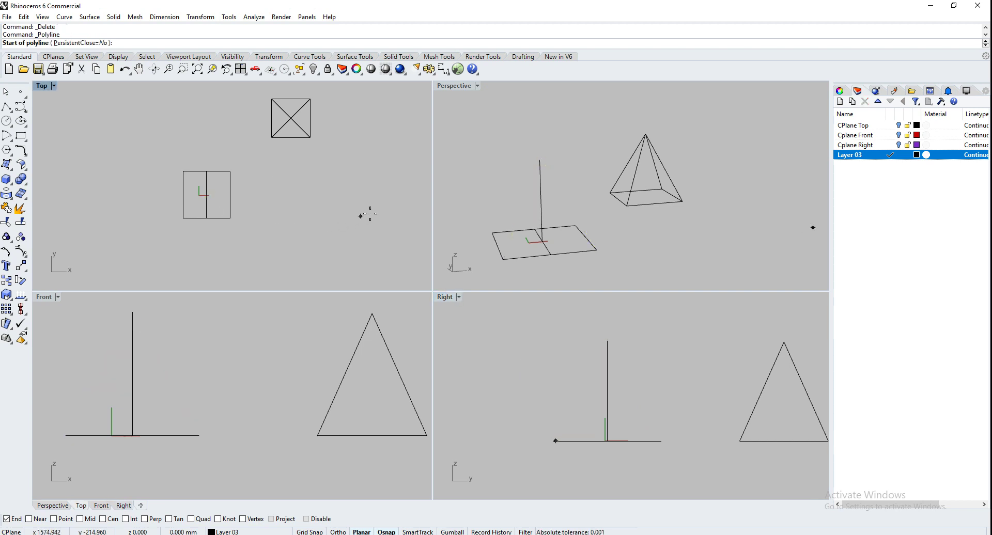
{"action": "right_click_drag", "start_coordinate": [494, 192], "coordinate": [507, 188], "text": "shift"}
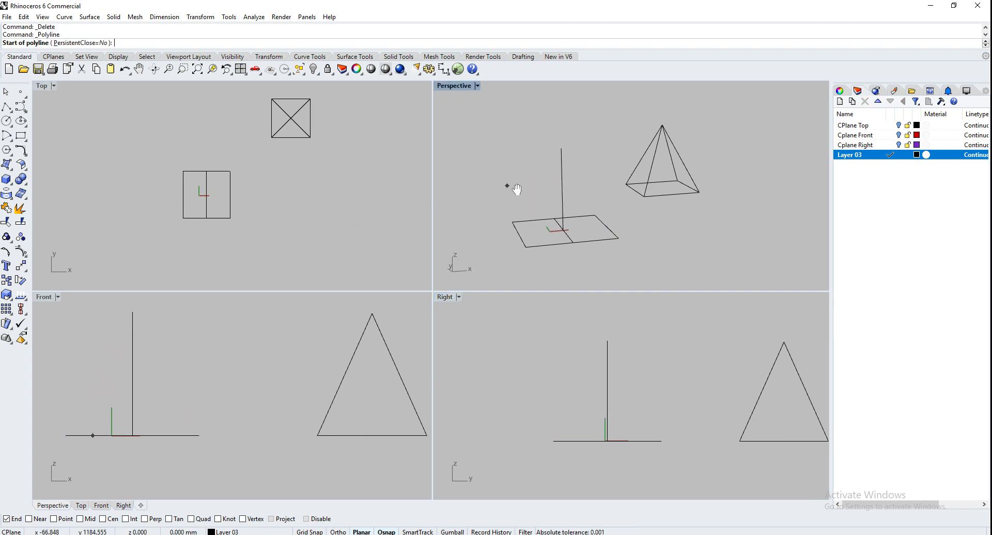
{"action": "left_click", "coordinate": [619, 239]}
{"action": "left_click", "coordinate": [561, 149]}
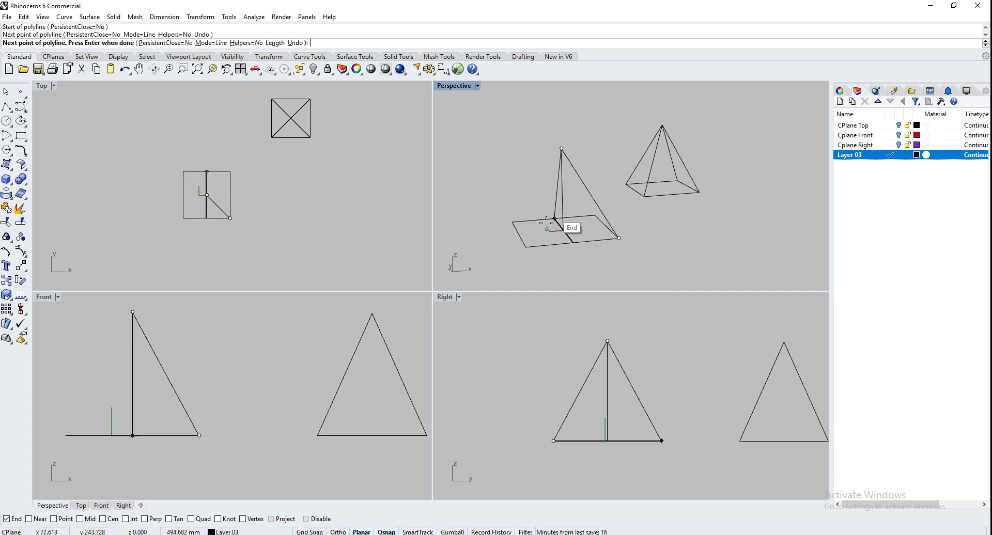
{"action": "left_click", "coordinate": [526, 247]}
{"action": "key", "text": "Return"}
Draw a second polyline in Perspective from the back-left base corner through the apex to the back-right corner.
{"action": "right_click_drag", "start_coordinate": [519, 223], "coordinate": [513, 203]}
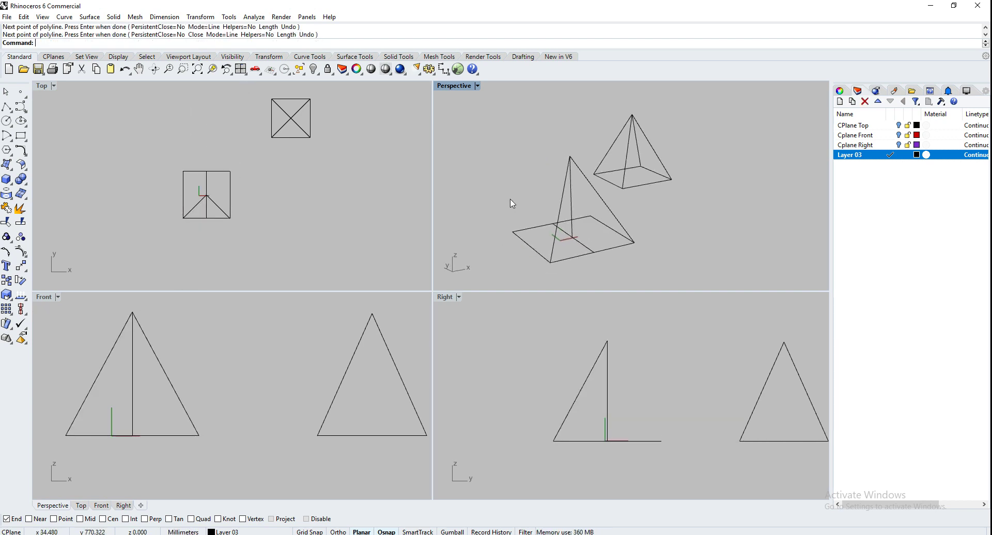
{"action": "key", "text": "Return"}
{"action": "left_click", "coordinate": [512, 232]}
{"action": "left_click", "coordinate": [566, 155]}
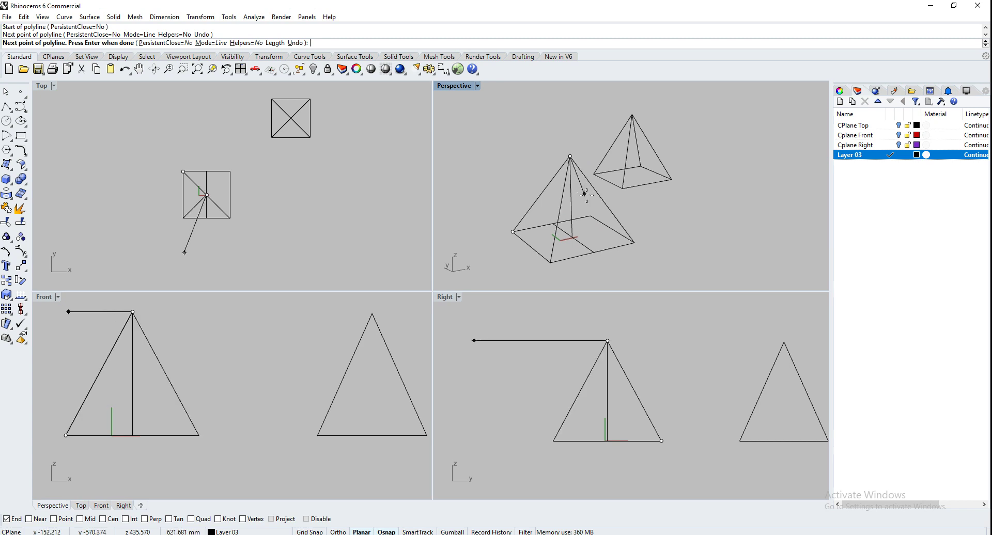
{"action": "left_click", "coordinate": [590, 216]}
{"action": "key", "text": "Return"}
Delete the helper centre line and vertical line inside the new wireframe pyramid.
{"action": "right_click_drag", "start_coordinate": [668, 201], "coordinate": [605, 218]}
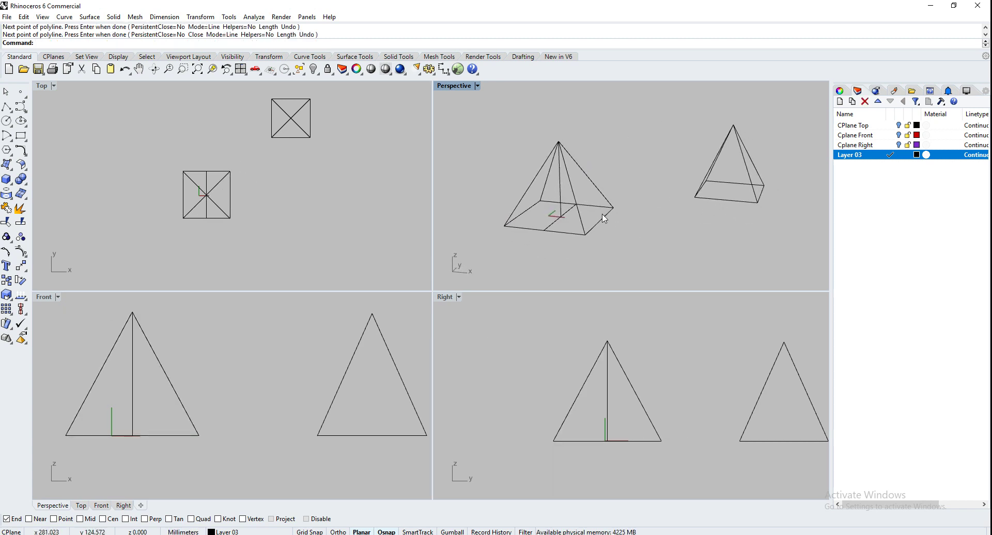
{"action": "left_click", "coordinate": [559, 226]}
{"action": "key", "text": "Delete"}
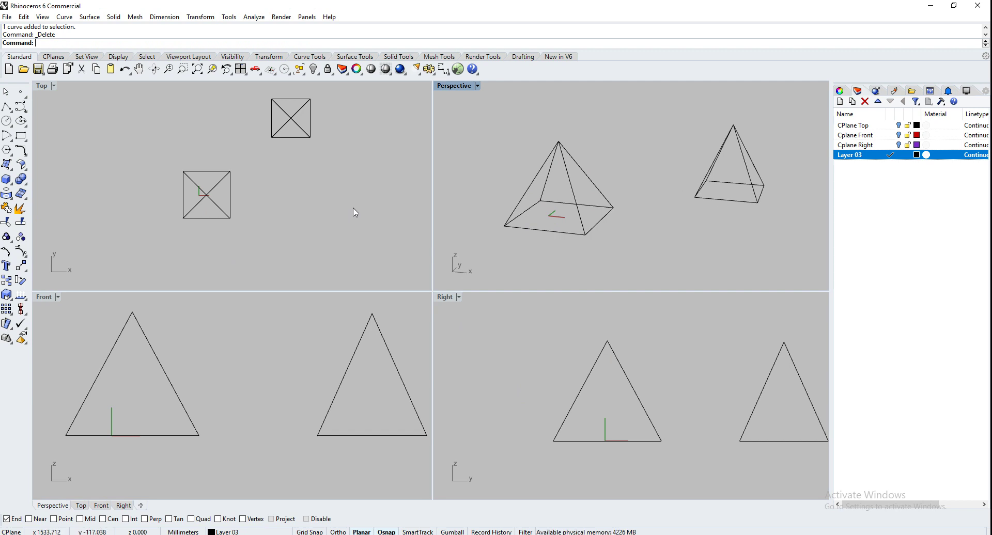
Delete both wireframe pyramids and draw a square about 600 mm per side in Perspective, starting from the origin (0).
{"action": "left_click_drag", "start_coordinate": [375, 260], "coordinate": [146, 93]}
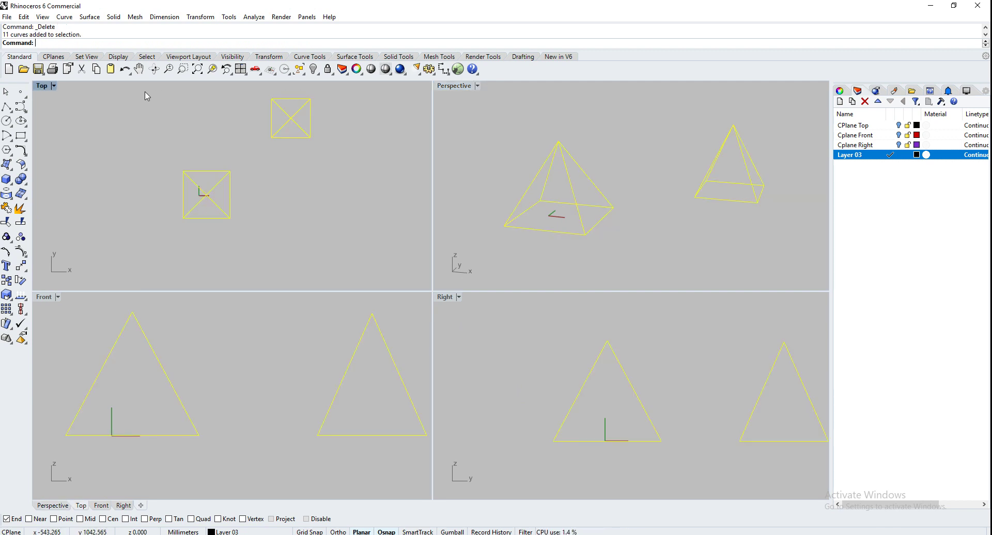
{"action": "key", "text": "Delete"}
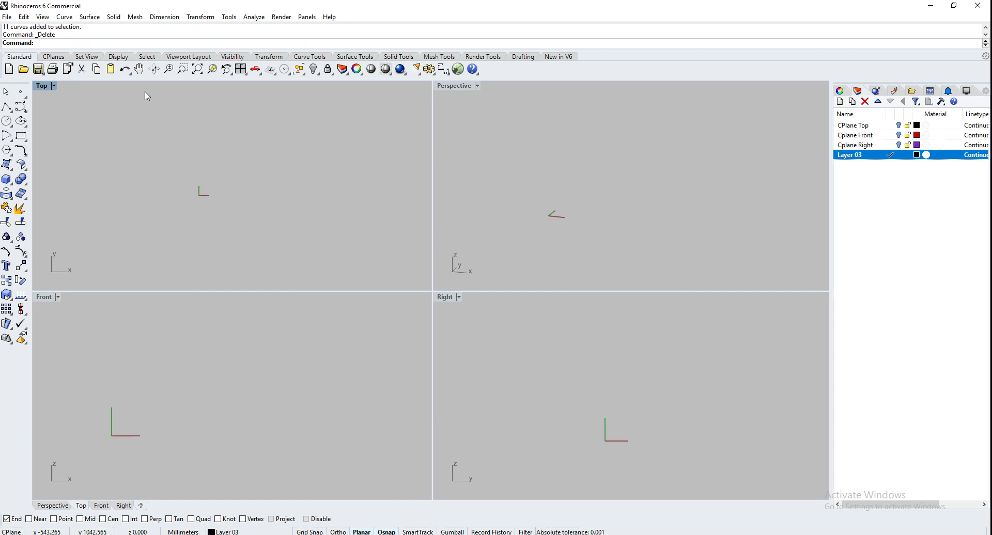
{"action": "left_click", "coordinate": [20, 138]}
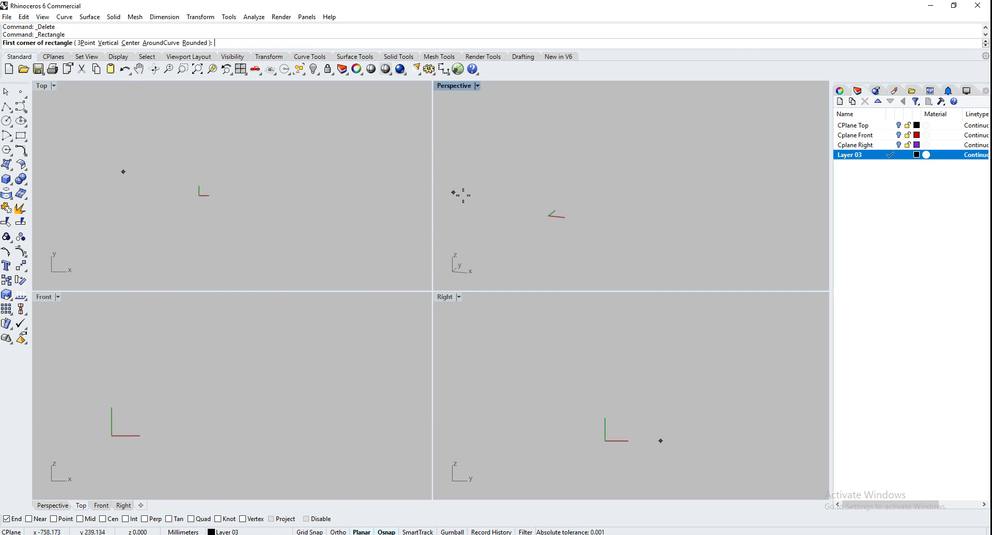
{"action": "type", "text": "0"}
{"action": "key", "text": "Return"}
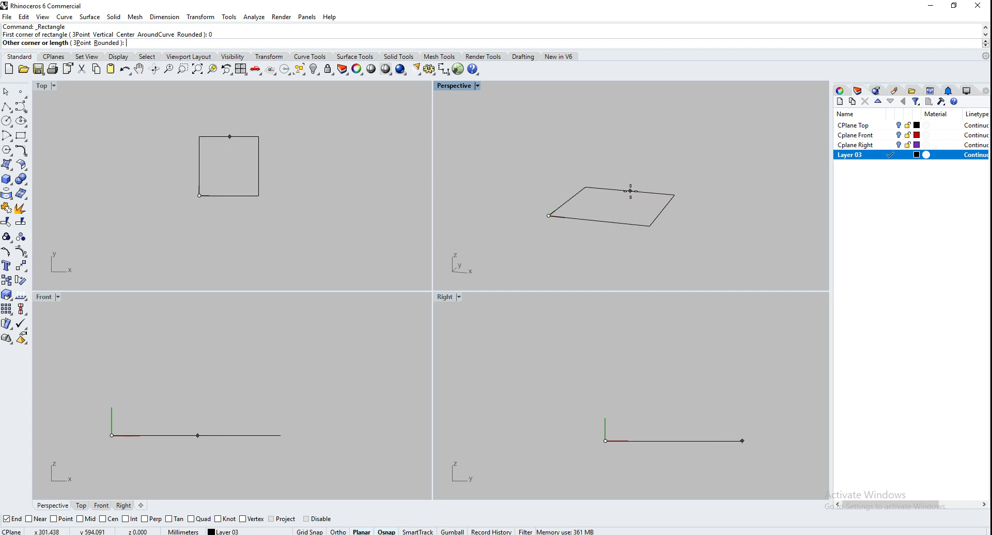
{"action": "left_click", "coordinate": [662, 185]}
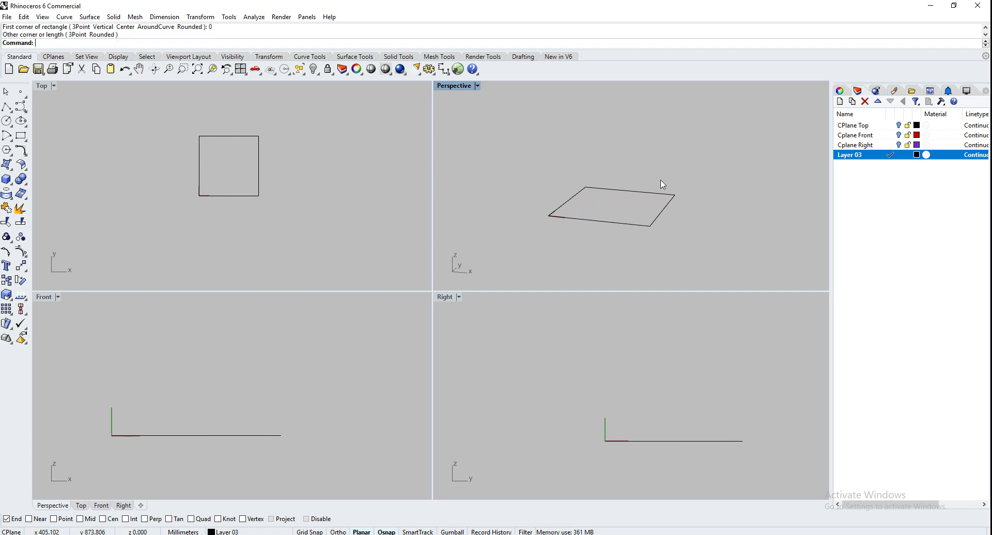
Enable the Mid object snap and draw a centre line in Perspective joining the midpoints of the square's front and back edges.
{"action": "left_click", "coordinate": [6, 107]}
{"action": "left_click", "coordinate": [81, 519]}
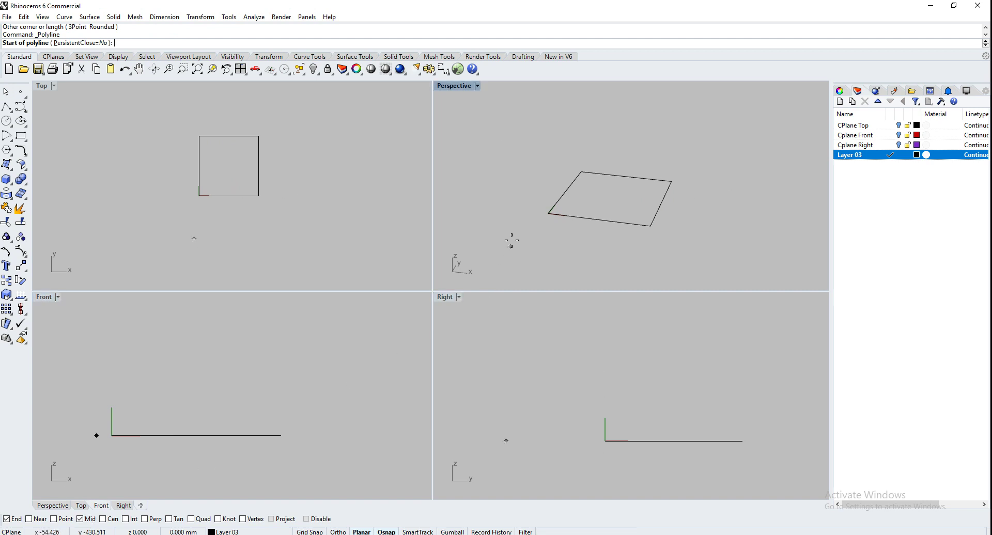
{"action": "left_click", "coordinate": [598, 220]}
{"action": "left_click", "coordinate": [608, 178]}
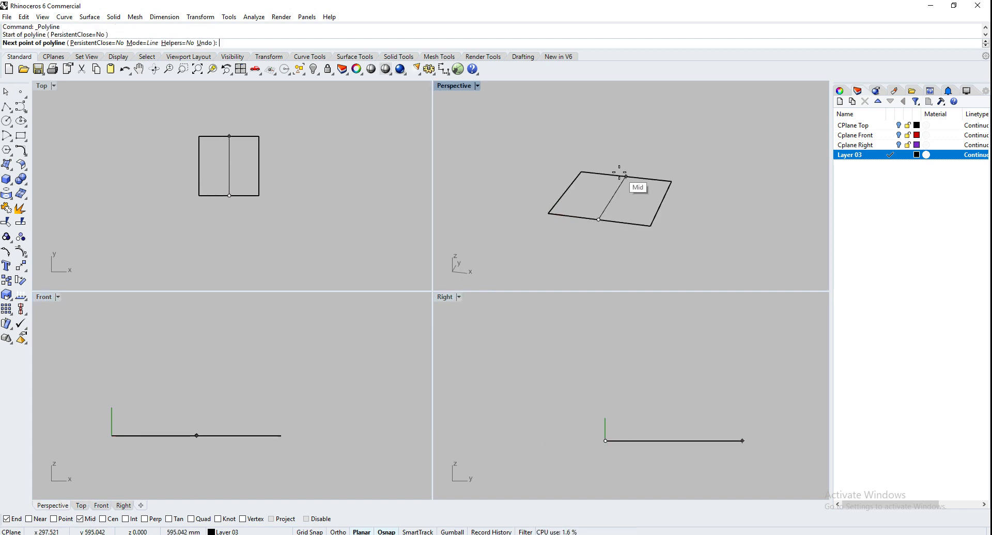
{"action": "key", "text": "Return"}
Draw a vertical line about 491 mm tall in Perspective, standing on the centre line's midpoint.
{"action": "right_click_drag", "start_coordinate": [631, 210], "coordinate": [575, 198]}
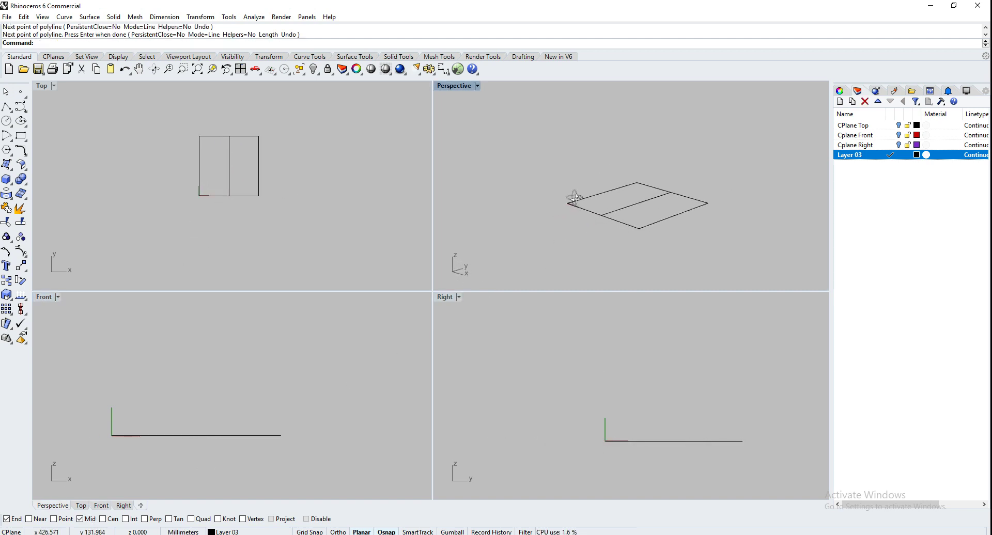
{"action": "scroll", "coordinate": [643, 201], "scroll_direction": "up", "scroll_amount": 2}
{"action": "key", "text": "Return"}
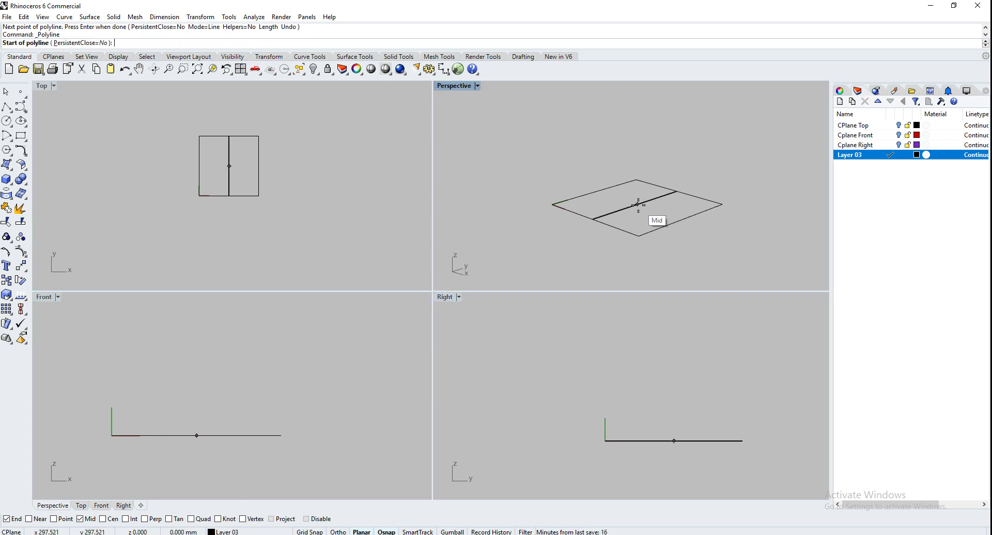
{"action": "scroll", "coordinate": [639, 205], "scroll_direction": "up", "scroll_amount": 1}
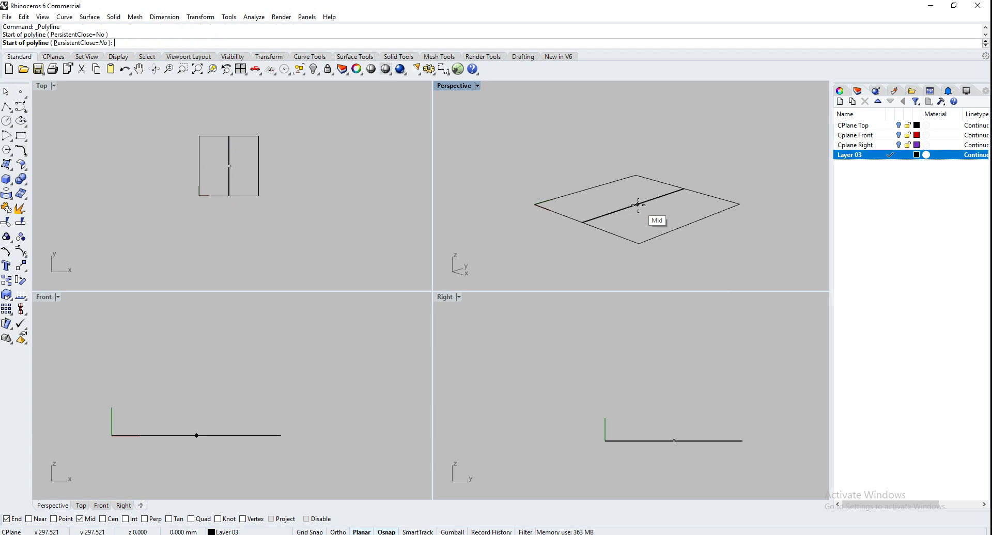
{"action": "left_click", "coordinate": [637, 204], "text": "ctrl"}
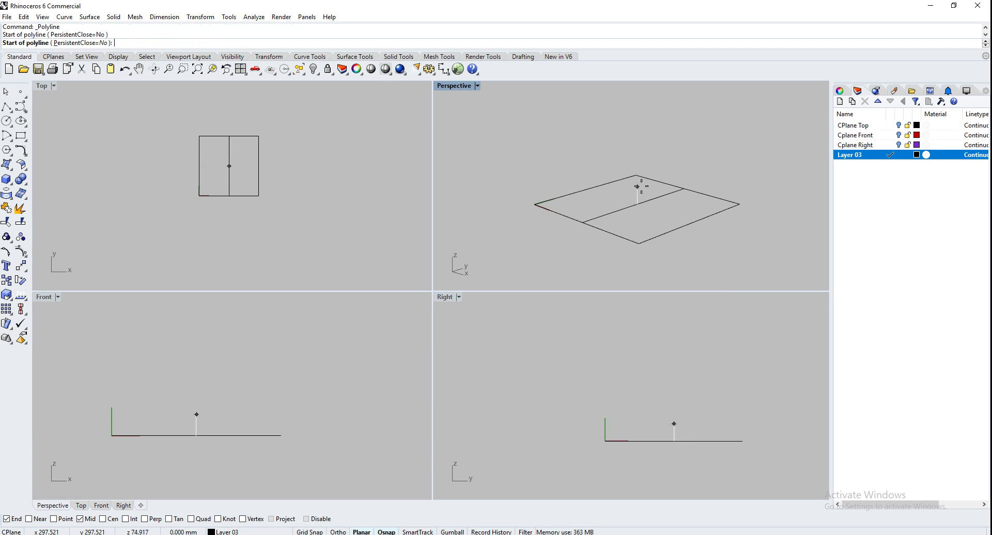
{"action": "right_click_drag", "start_coordinate": [646, 111], "coordinate": [660, 148]}
{"action": "left_click", "coordinate": [644, 120]}
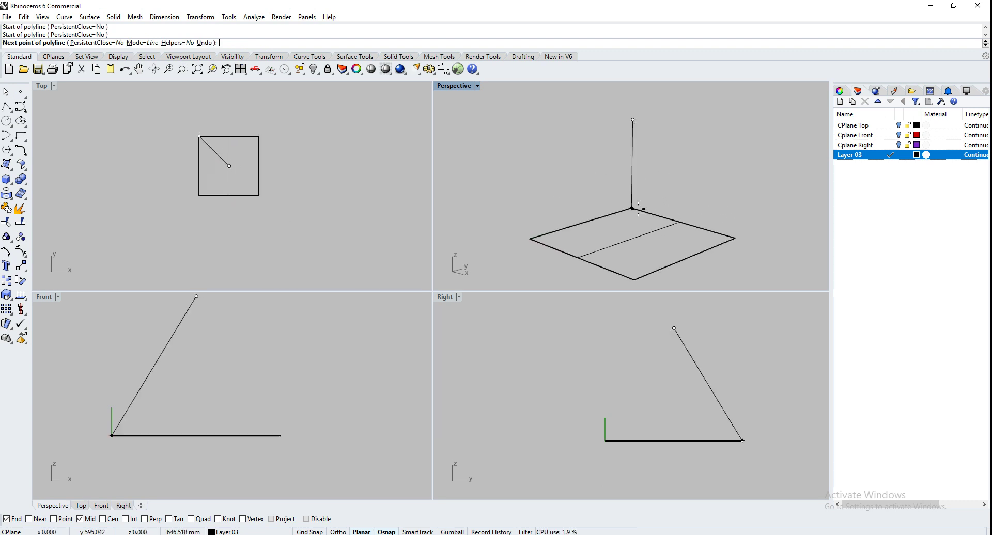
{"action": "left_click", "coordinate": [633, 239]}
{"action": "key", "text": "Return"}
Draw a polyline from the square's front-right corner through the vertical line's top end to the front-left corner at the origin.
{"action": "scroll", "coordinate": [614, 242], "scroll_direction": "down", "scroll_amount": 2}
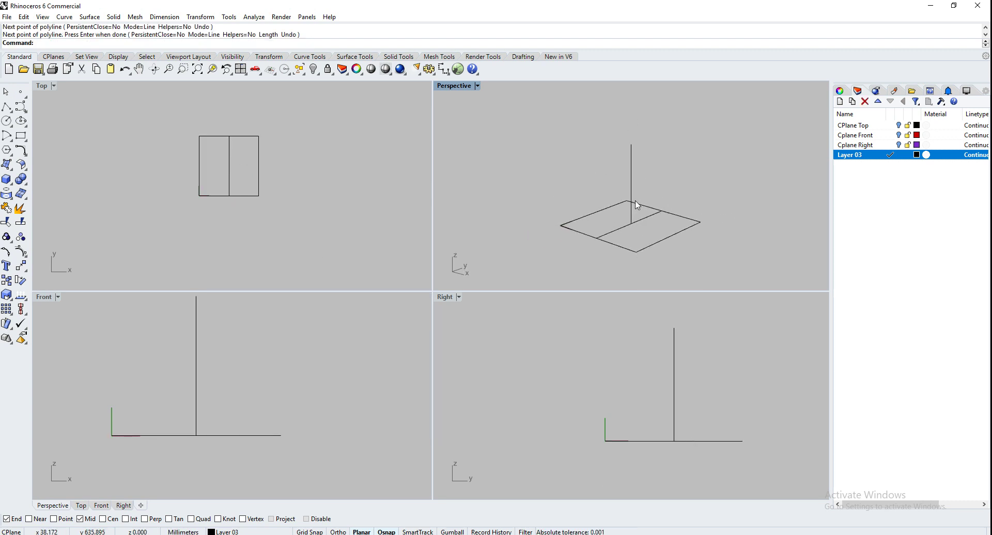
{"action": "key", "text": "Return"}
{"action": "left_click", "coordinate": [258, 195]}
{"action": "left_click", "coordinate": [632, 144]}
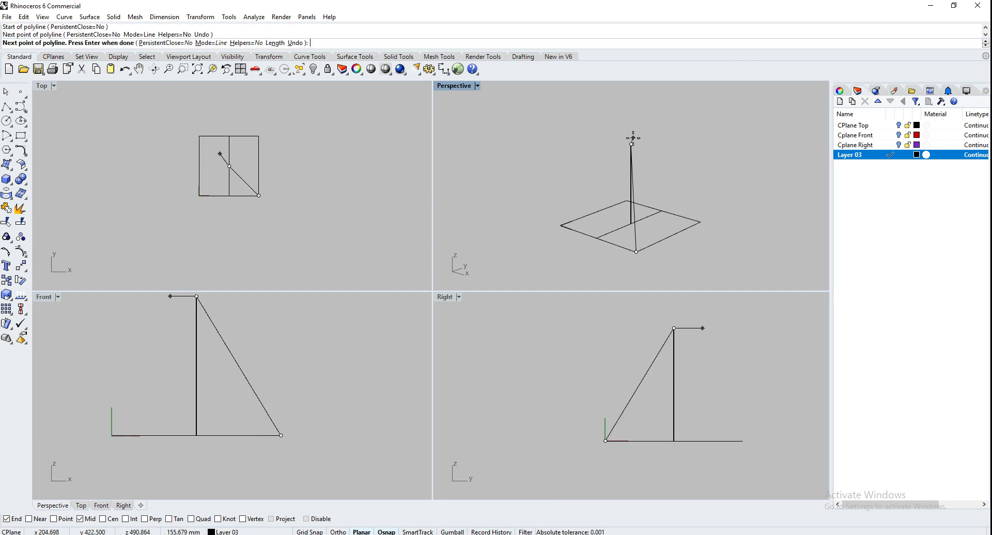
{"action": "left_click", "coordinate": [562, 225]}
{"action": "key", "text": "Return"}
Draw a second polyline in Perspective from the back-right base corner through the apex to the back-left corner.
{"action": "right_click_drag", "start_coordinate": [691, 175], "coordinate": [639, 180]}
{"action": "key", "text": "Return"}
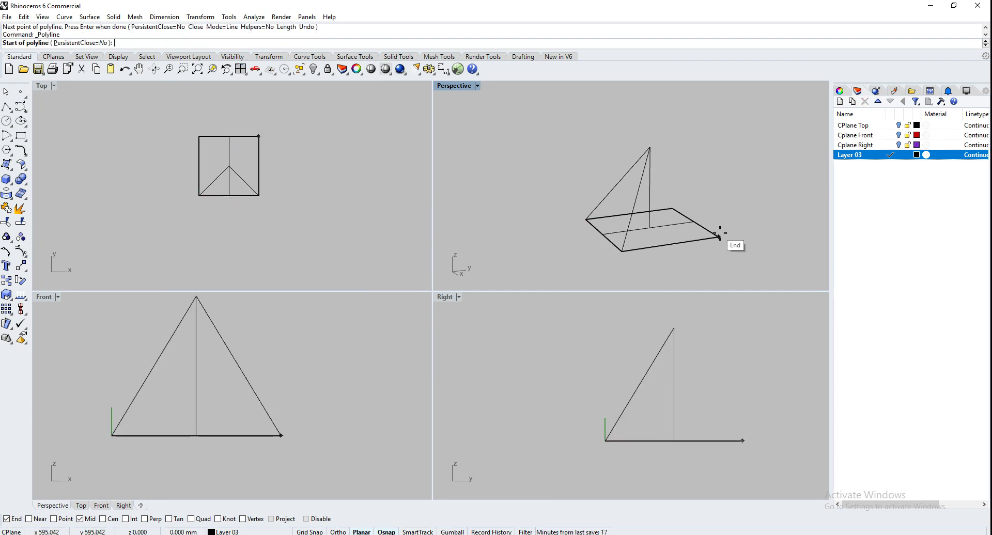
{"action": "left_click", "coordinate": [718, 237]}
{"action": "left_click", "coordinate": [649, 148]}
{"action": "left_click", "coordinate": [672, 206]}
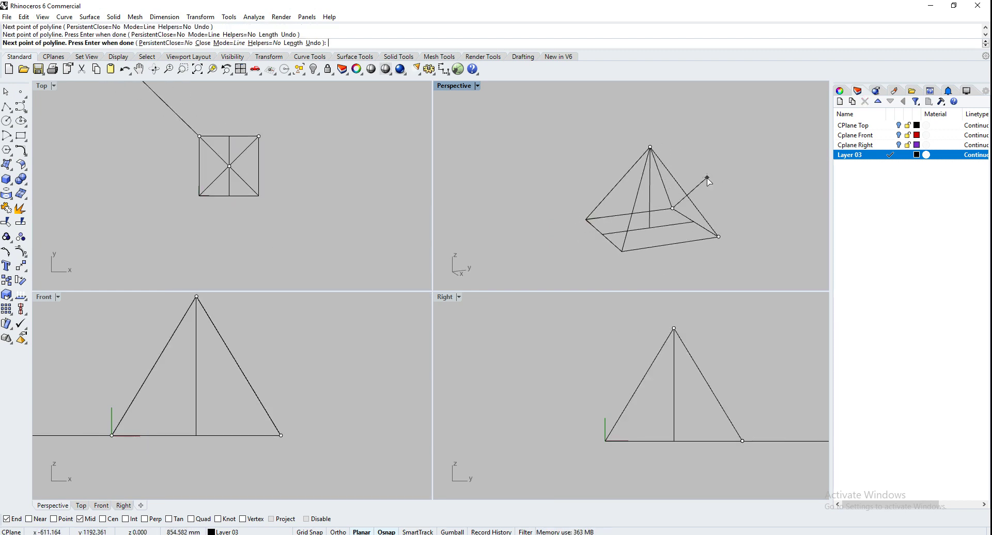
{"action": "key", "text": "Return"}
Delete the whole wireframe pyramid together with its base square and helper lines.
{"action": "right_click_drag", "start_coordinate": [531, 217], "coordinate": [600, 230]}
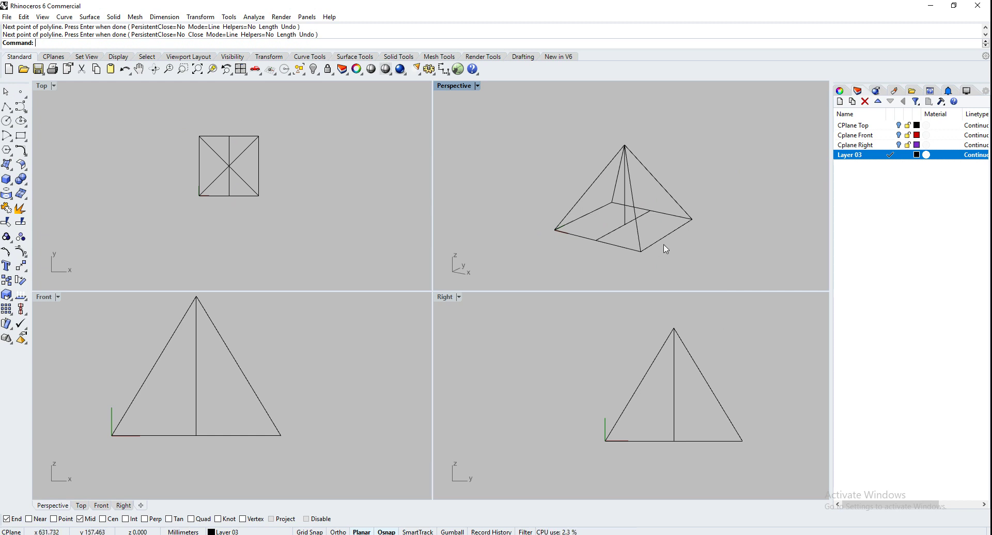
{"action": "left_click_drag", "start_coordinate": [732, 266], "coordinate": [501, 107]}
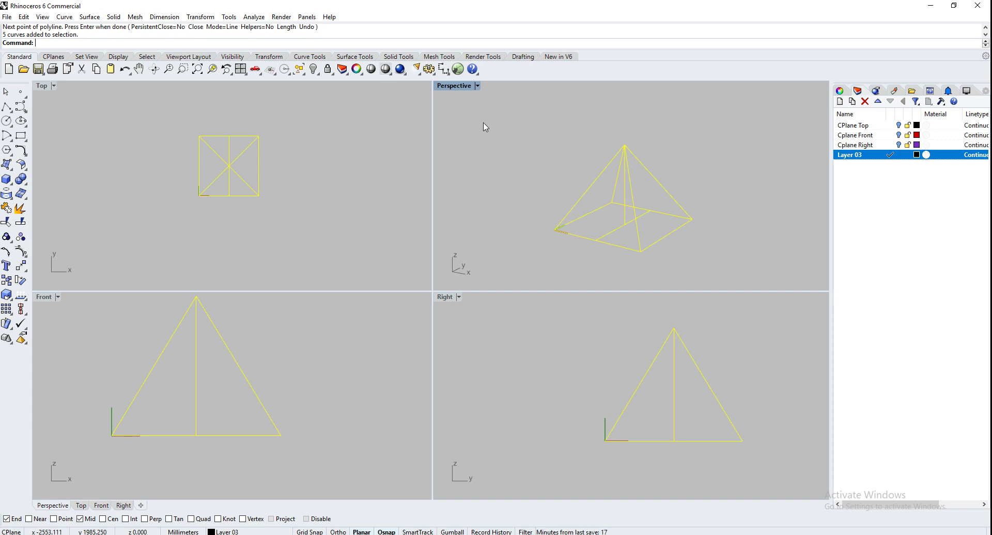
{"action": "key", "text": "Delete"}
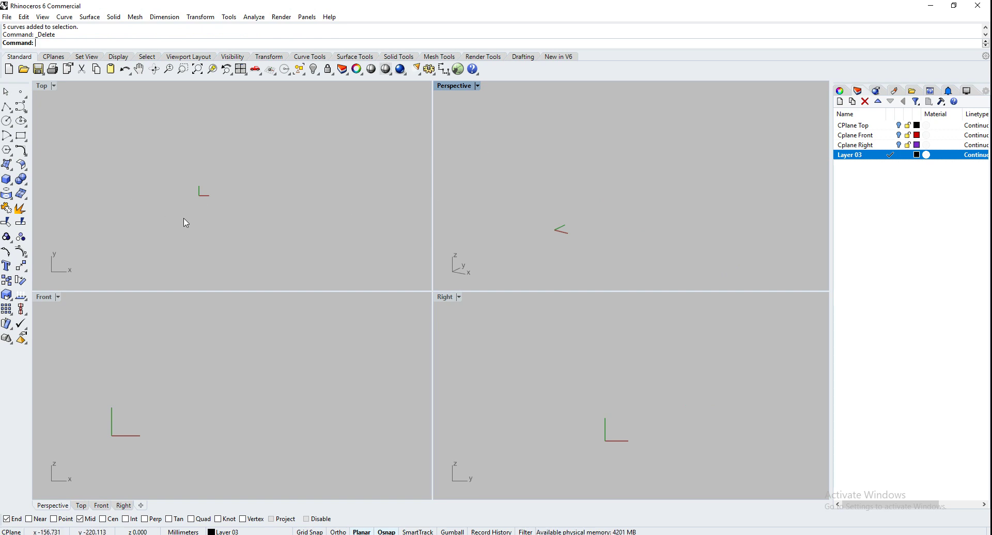
{"action": "left_click", "coordinate": [20, 109]}
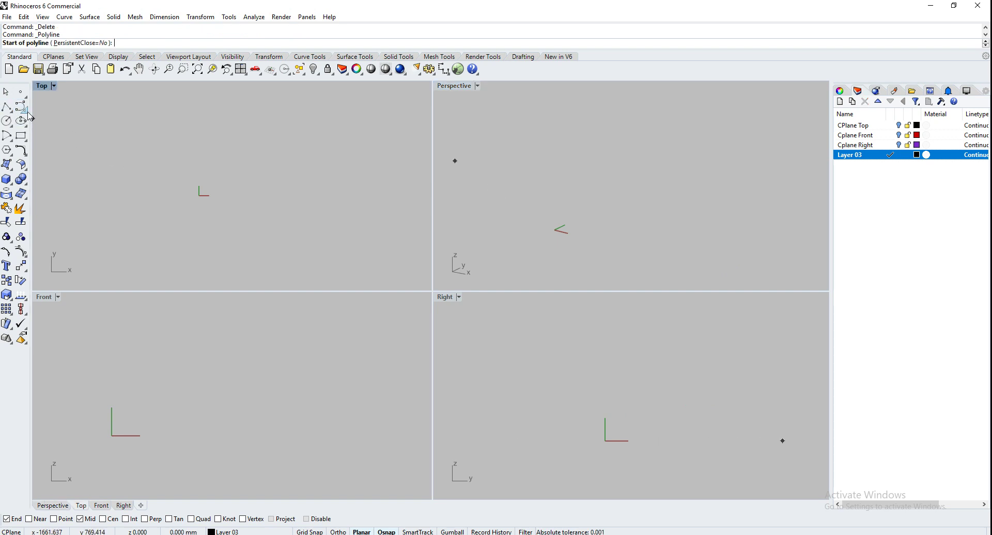
{"action": "scroll", "coordinate": [279, 259], "scroll_direction": "down", "scroll_amount": 2}
{"action": "left_click", "coordinate": [315, 264]}
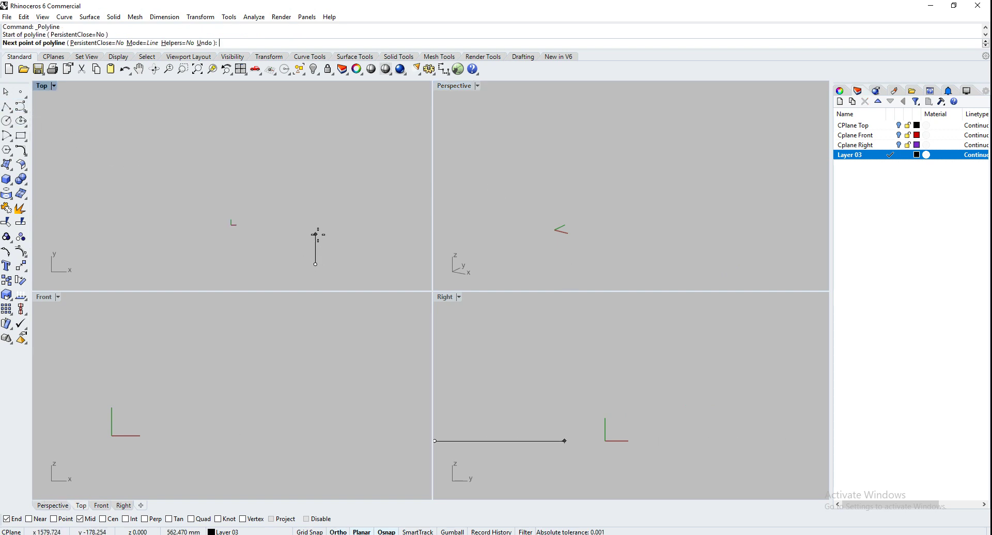
{"action": "left_click", "coordinate": [315, 234]}
{"action": "left_click", "coordinate": [315, 203]}
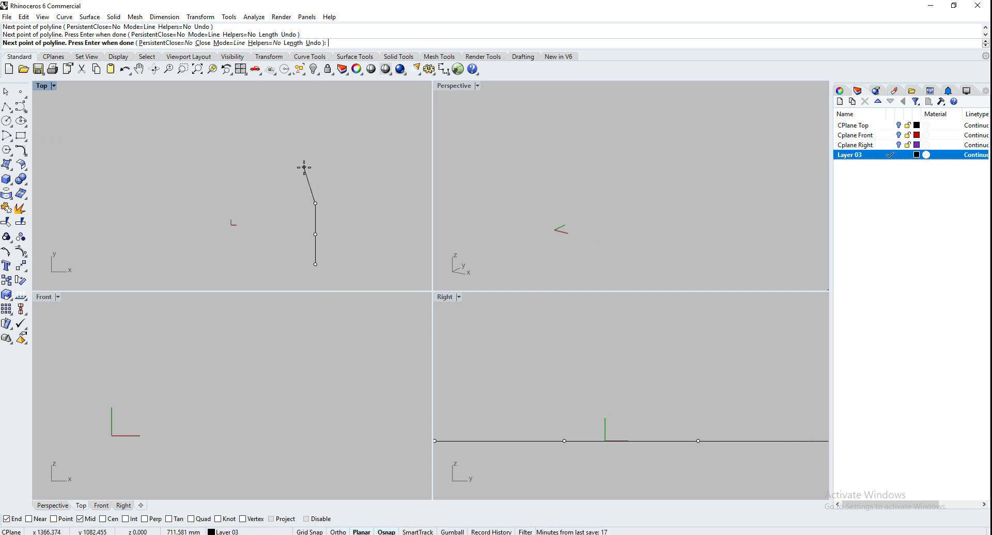
{"action": "left_click", "coordinate": [303, 166]}
{"action": "key", "text": "Escape"}
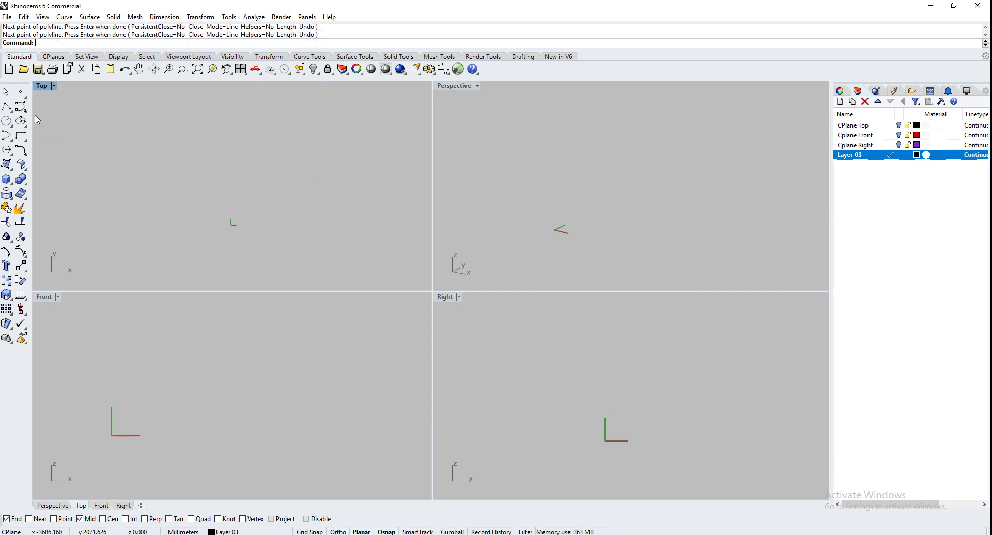
Draw a degree-3 control point curve in Top, using Ortho for a straight upward start and bending its upper end toward negative X.
{"action": "left_click", "coordinate": [21, 106]}
{"action": "left_click", "coordinate": [320, 253]}
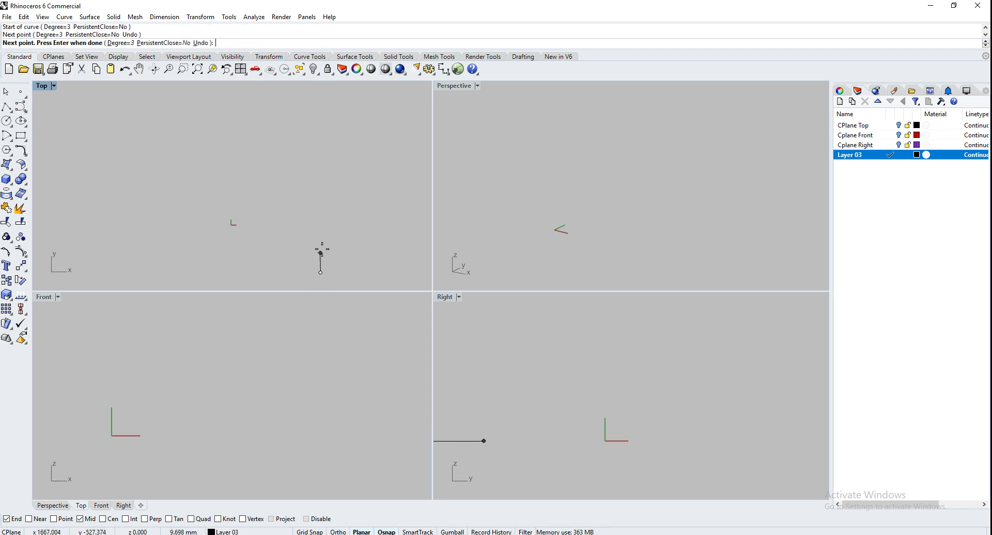
{"action": "left_click", "coordinate": [335, 217]}
{"action": "left_click", "coordinate": [330, 180]}
{"action": "key", "text": "F8"}
{"action": "left_click", "coordinate": [306, 149]}
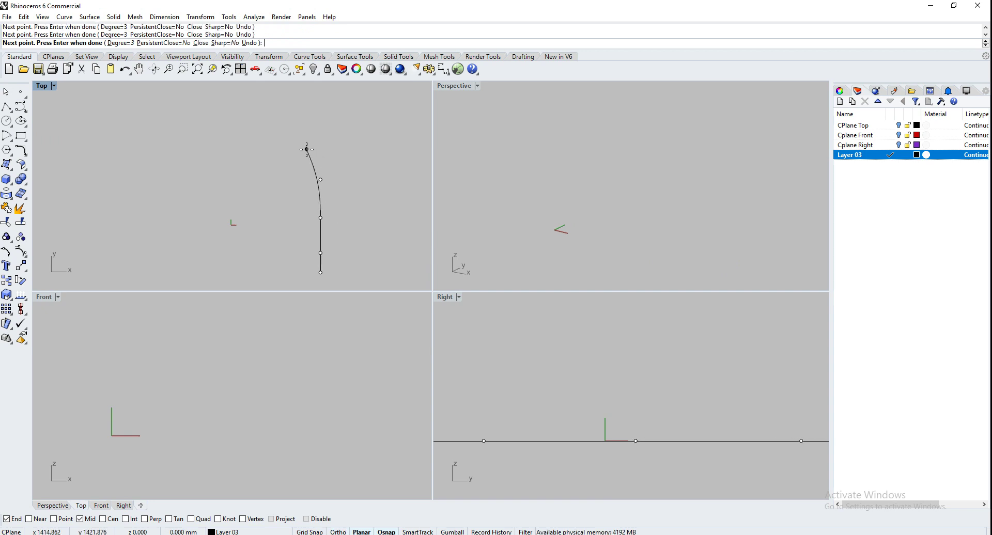
{"action": "left_click", "coordinate": [285, 134]}
{"action": "key", "text": "Return"}
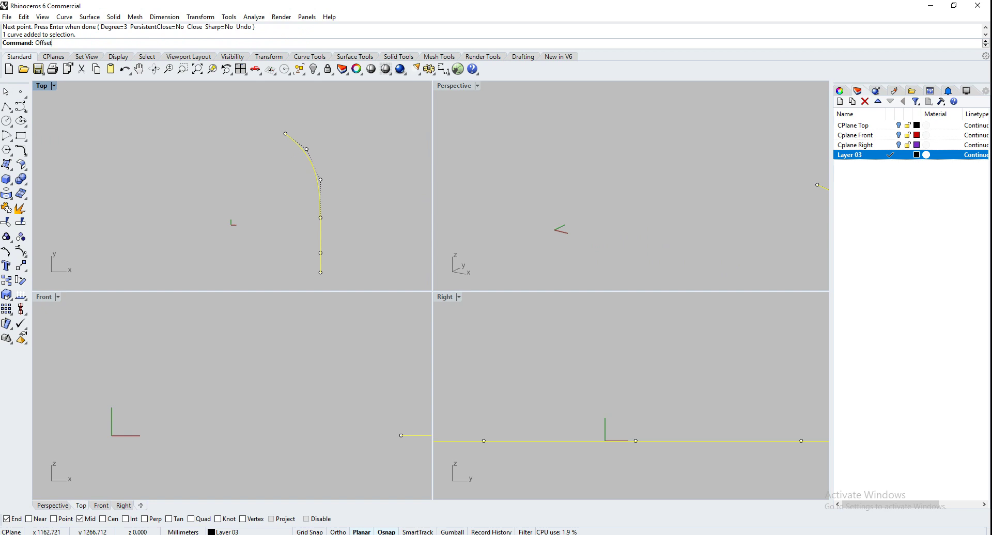
Offset the curve toward its outer side in Top using the ThroughPoint option.
{"action": "key", "text": "Return"}
{"action": "left_click", "coordinate": [185, 42]}
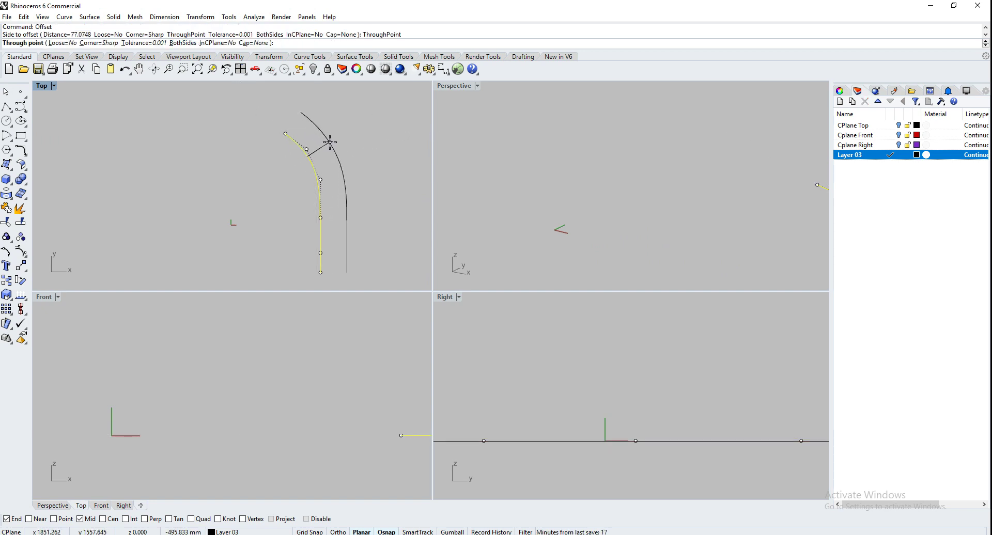
{"action": "left_click", "coordinate": [330, 141]}
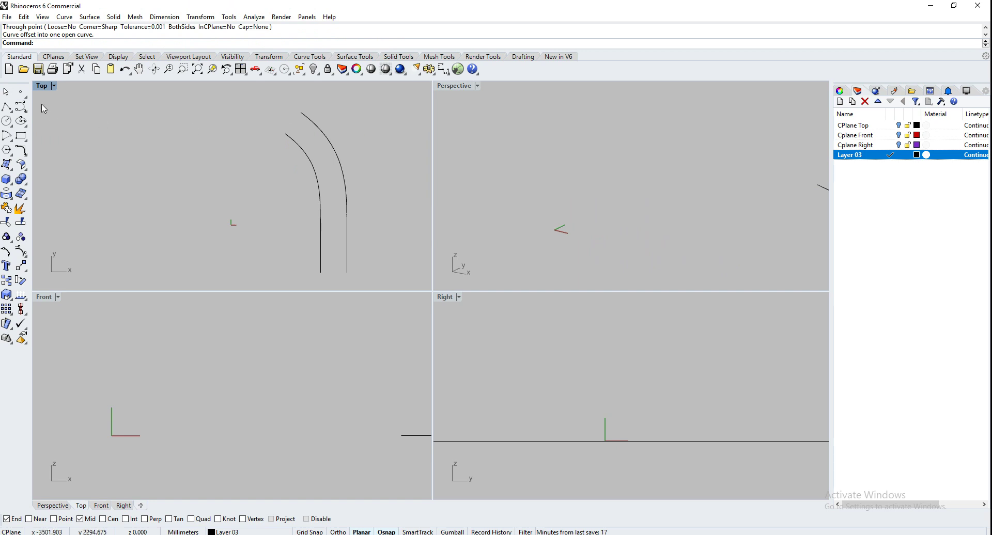
Close both open ends between the original and offset curves with straight polylines snapped to their endpoints.
{"action": "left_click", "coordinate": [6, 107]}
{"action": "left_click", "coordinate": [285, 134]}
{"action": "left_click", "coordinate": [301, 114]}
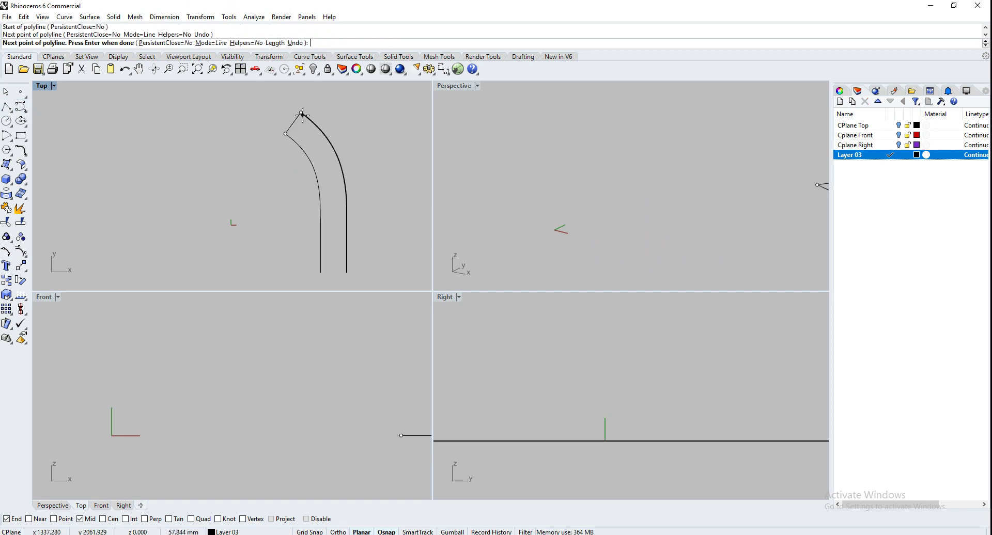
{"action": "key", "text": "Return"}
{"action": "key", "text": "Return"}
{"action": "left_click", "coordinate": [321, 273]}
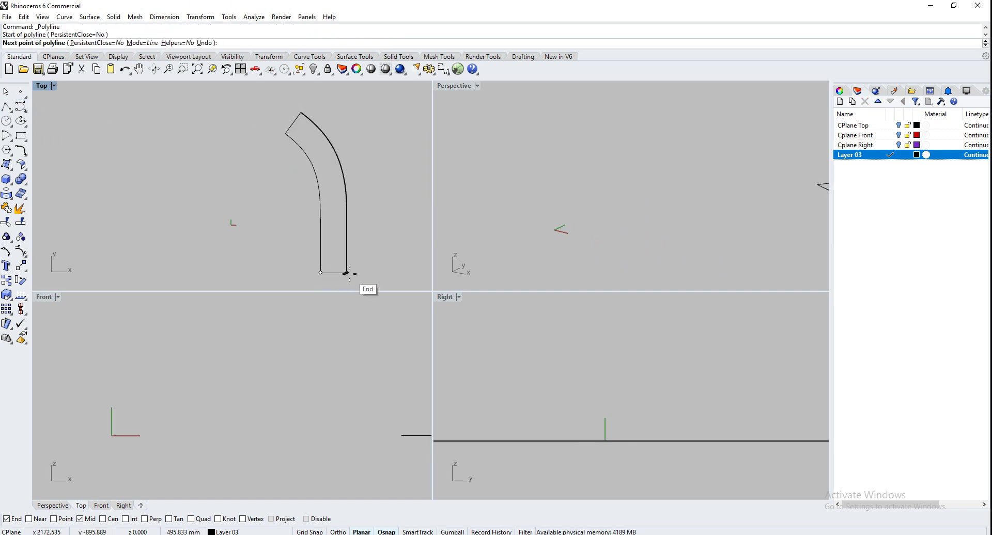
{"action": "left_click", "coordinate": [347, 273]}
{"action": "key", "text": "Return"}
Join the four outline curves and extrude the closed outline downward into a solid with ExtrudeCrv, setting the depth in Front.
{"action": "left_click_drag", "start_coordinate": [369, 284], "coordinate": [265, 97]}
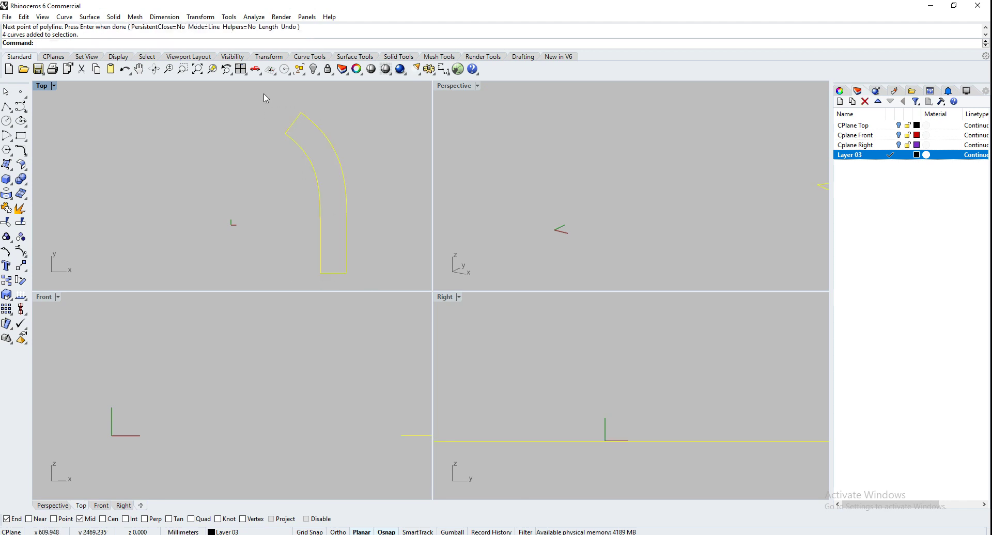
{"action": "key", "text": "ctrl+j"}
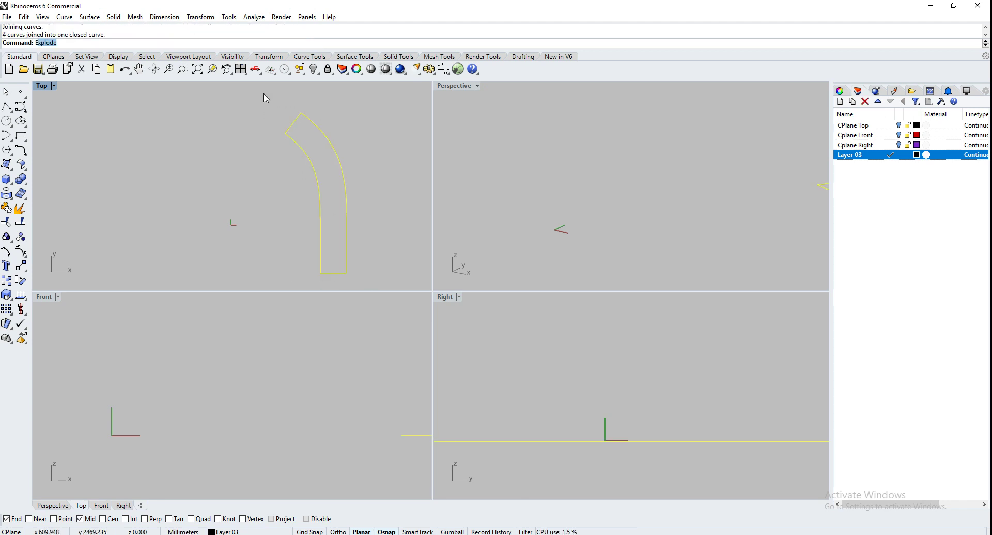
{"action": "type", "text": "Ext"}
{"action": "key", "text": "Return"}
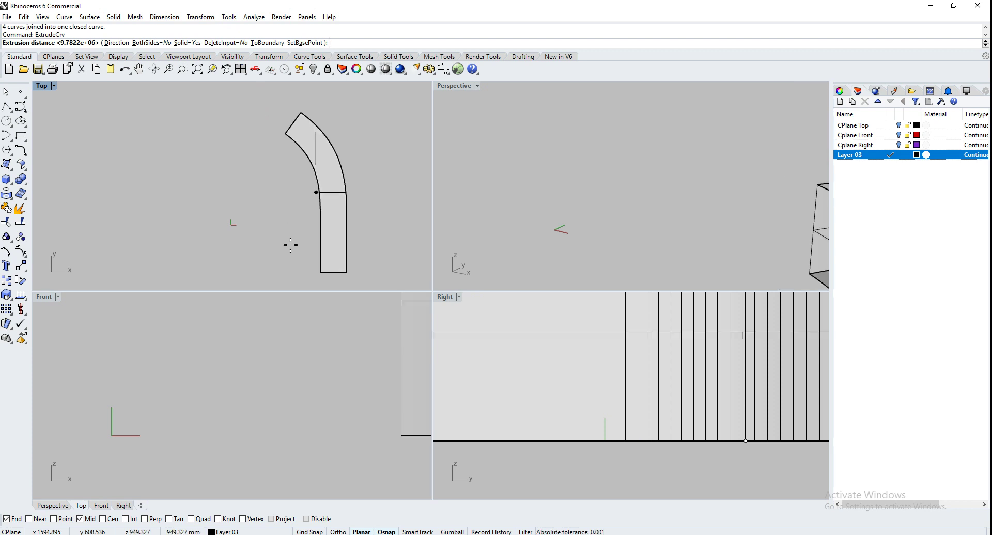
{"action": "left_click", "coordinate": [192, 391]}
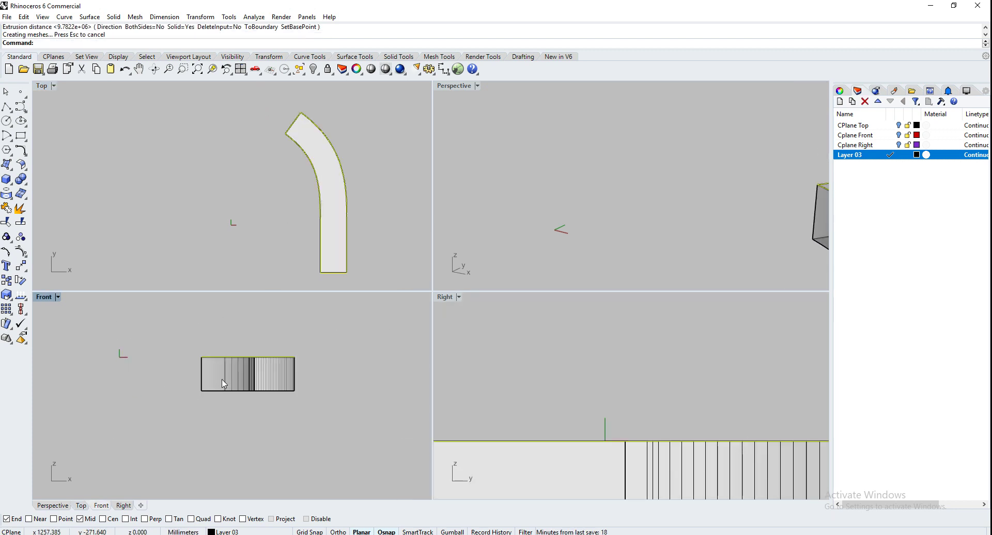
Delete the extrusion's source outline curve and fit the solid in all viewports.
{"action": "key", "text": "Delete"}
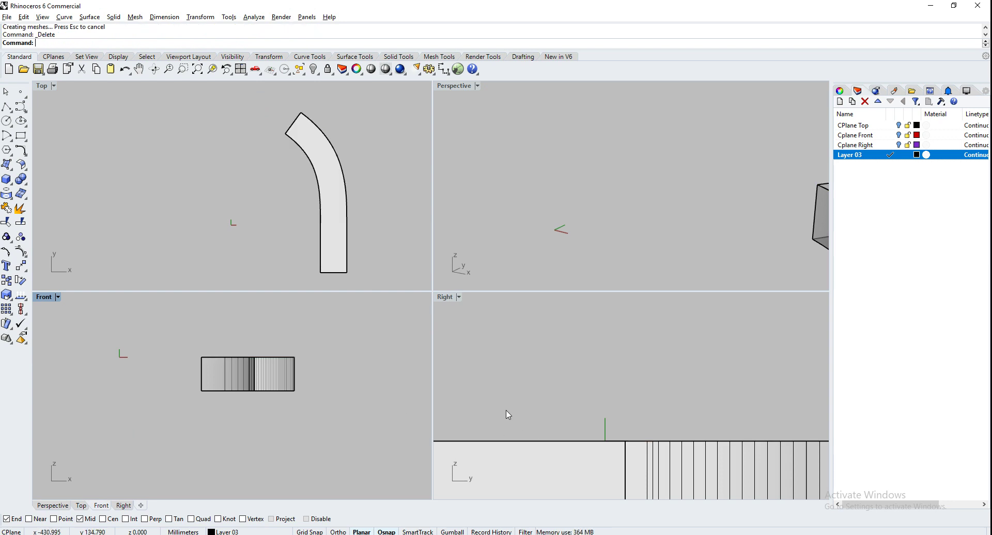
{"action": "key", "text": "ctrl+alt+e"}
{"action": "scroll", "coordinate": [525, 417], "scroll_direction": "down", "scroll_amount": 10}
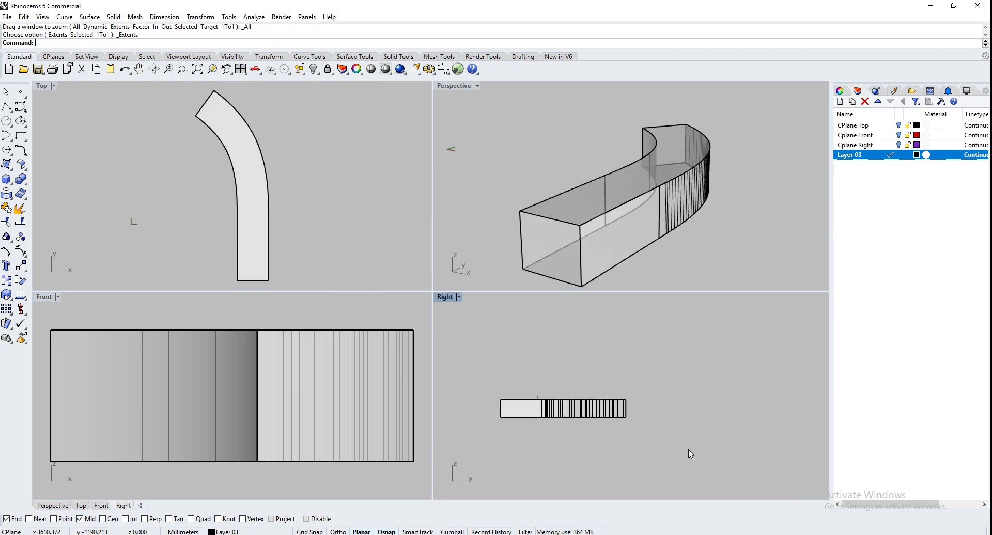
Rotate the curved extrusion about its lower straight-end corner in the Right view, tilting it about 3.9° downward.
{"action": "left_click", "coordinate": [413, 343]}
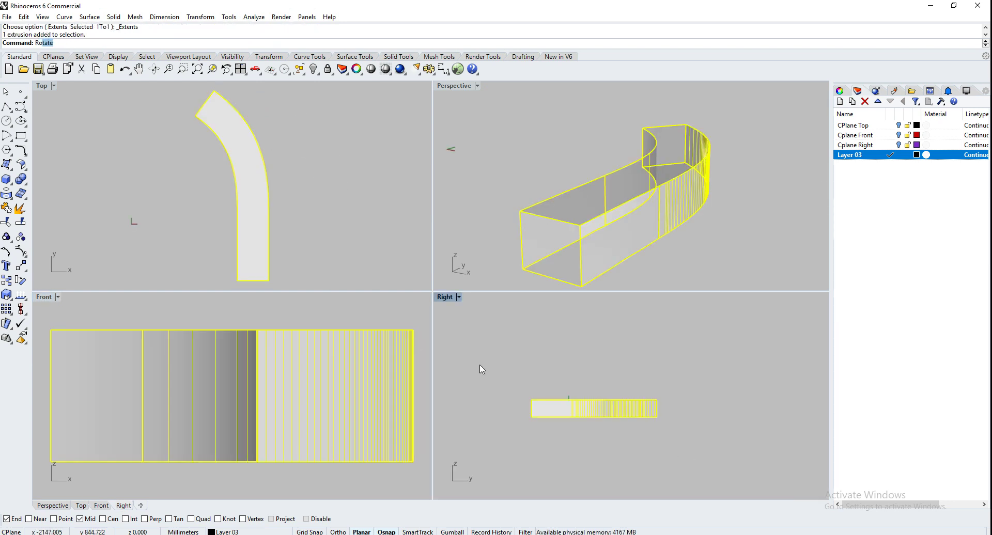
{"action": "type", "text": "Ro"}
{"action": "key", "text": "Return"}
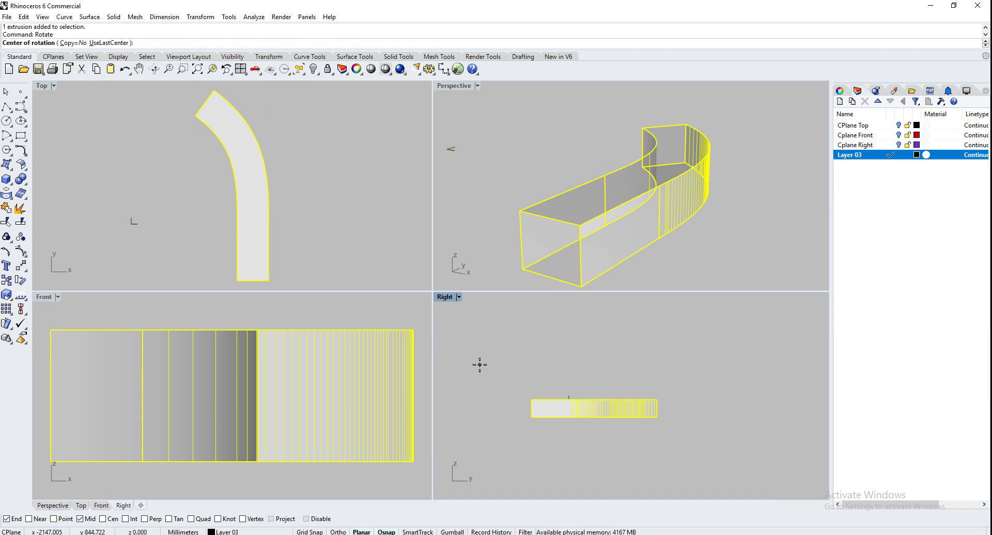
{"action": "left_click", "coordinate": [532, 417]}
{"action": "left_click", "coordinate": [755, 422]}
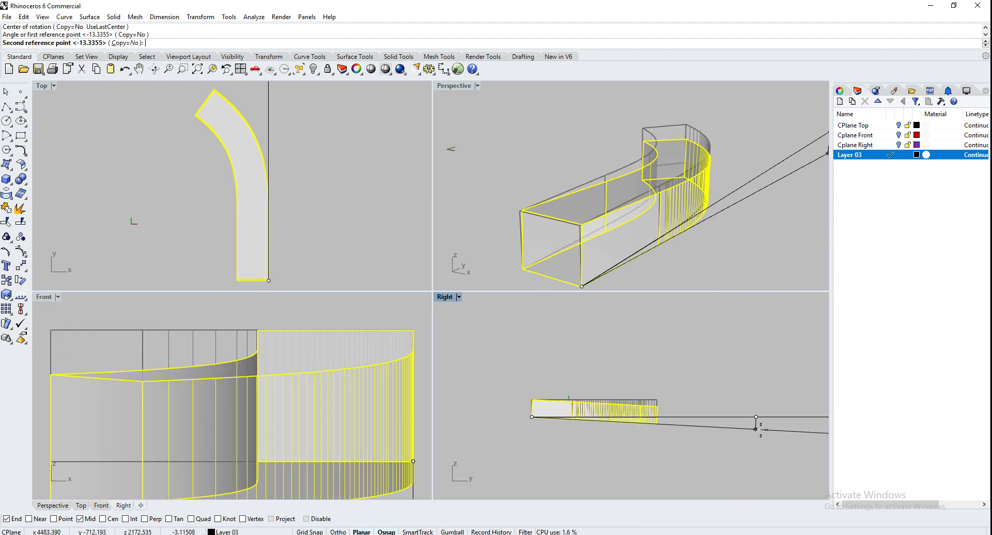
{"action": "left_click", "coordinate": [761, 431]}
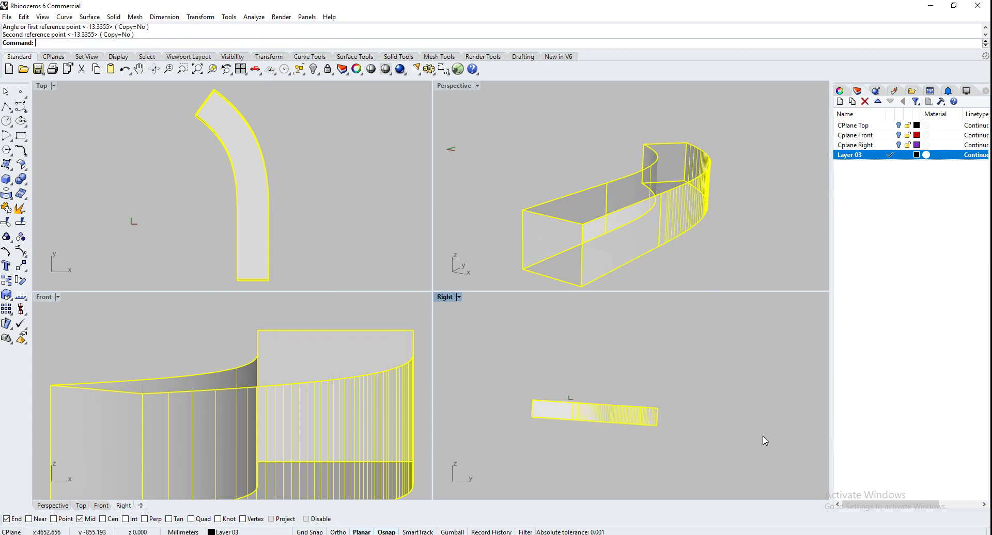
{"action": "key", "text": "Escape"}
Examine the tilted extrusion from several angles, looking at its curved end face.
{"action": "scroll", "coordinate": [276, 216], "scroll_direction": "down", "scroll_amount": 4}
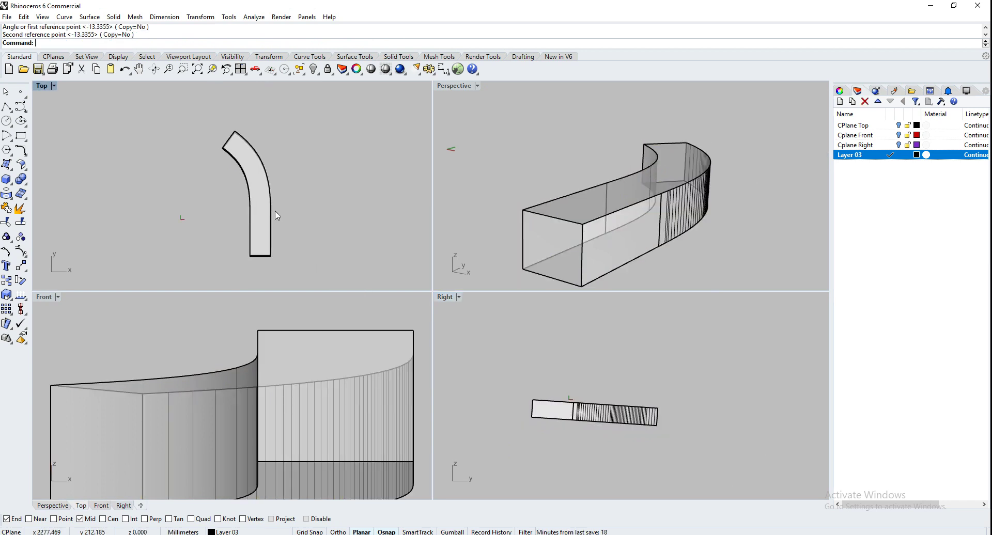
{"action": "scroll", "coordinate": [277, 359], "scroll_direction": "down", "scroll_amount": 6}
{"action": "scroll", "coordinate": [573, 400], "scroll_direction": "down", "scroll_amount": 2}
{"action": "right_click_drag", "start_coordinate": [547, 223], "coordinate": [723, 233]}
{"action": "left_click", "coordinate": [694, 246]}
{"action": "scroll", "coordinate": [575, 249], "scroll_direction": "down", "scroll_amount": 3}
{"action": "right_click_drag", "start_coordinate": [575, 249], "coordinate": [679, 250]}
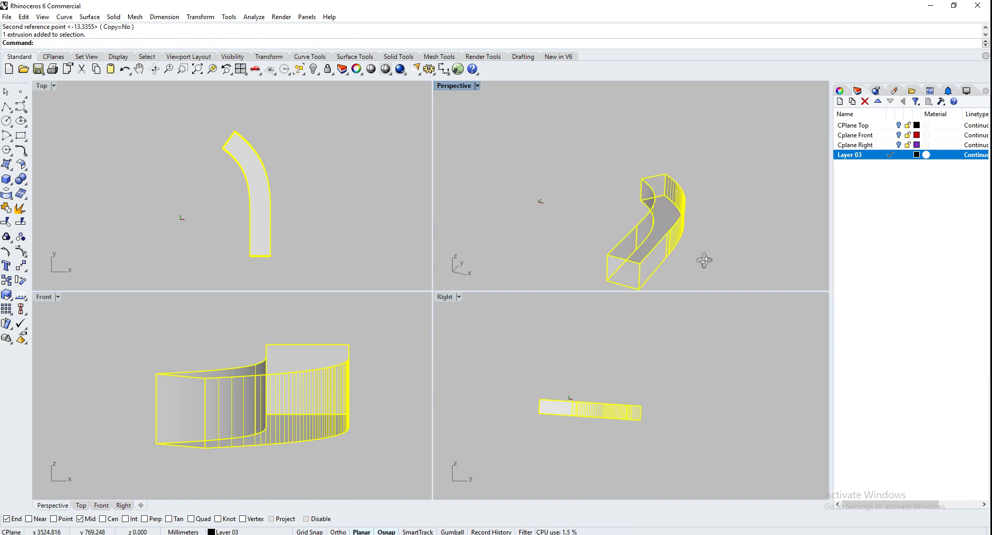
{"action": "right_click_drag", "start_coordinate": [651, 214], "coordinate": [718, 173]}
{"action": "left_click", "coordinate": [639, 245]}
{"action": "scroll", "coordinate": [578, 246], "scroll_direction": "up", "scroll_amount": 5}
{"action": "right_click_drag", "start_coordinate": [577, 242], "coordinate": [628, 221]}
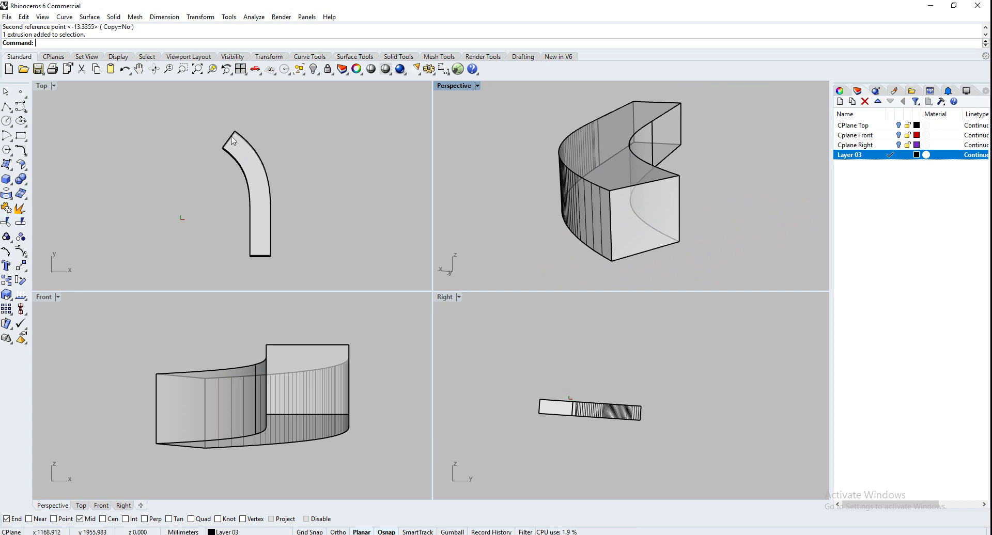
Show the Cplane Right, Cplane Front and CPlane Top layers and compare their curves with the orientation of the tilted end face.
{"action": "left_click", "coordinate": [899, 145]}
{"action": "left_click", "coordinate": [899, 134]}
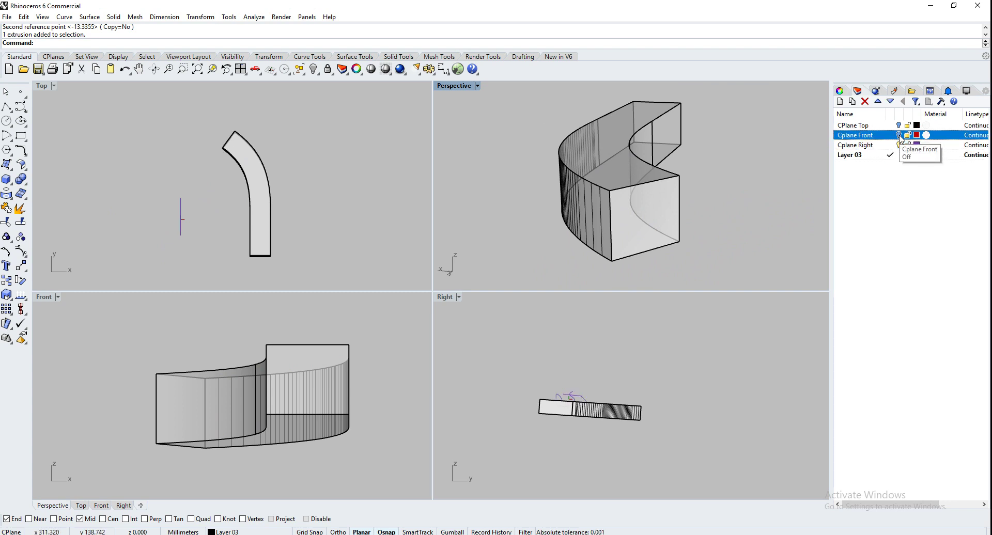
{"action": "left_click", "coordinate": [899, 125]}
{"action": "right_click_drag", "start_coordinate": [613, 218], "coordinate": [584, 223]}
{"action": "scroll", "coordinate": [730, 200], "scroll_direction": "up", "scroll_amount": 5}
{"action": "scroll", "coordinate": [576, 219], "scroll_direction": "down", "scroll_amount": 6}
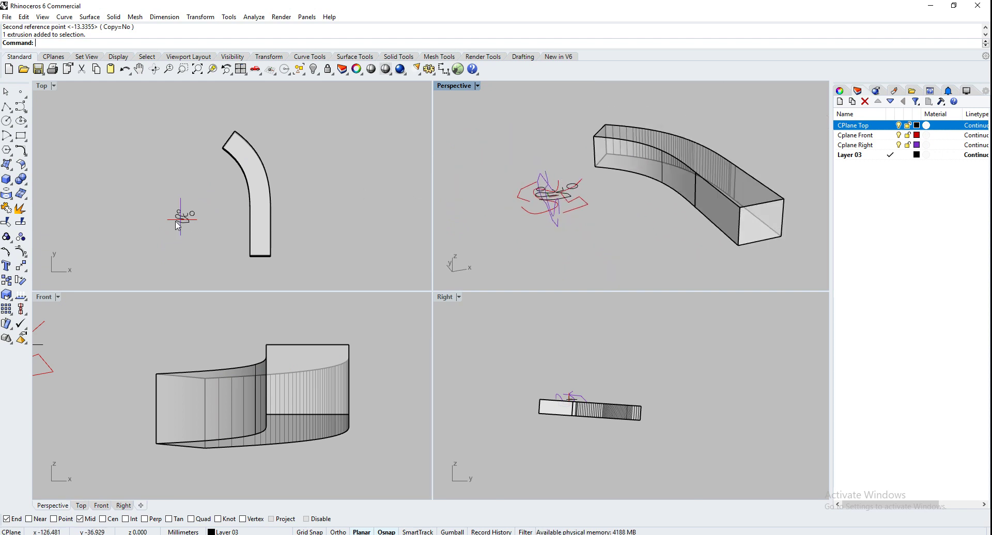
{"action": "scroll", "coordinate": [201, 217], "scroll_direction": "up", "scroll_amount": 4}
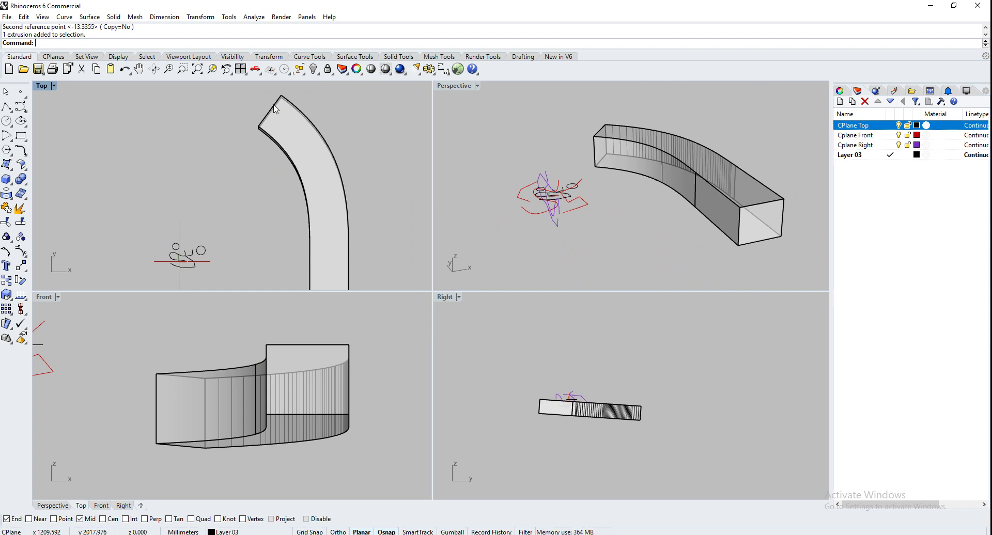
{"action": "scroll", "coordinate": [274, 372], "scroll_direction": "down", "scroll_amount": 3}
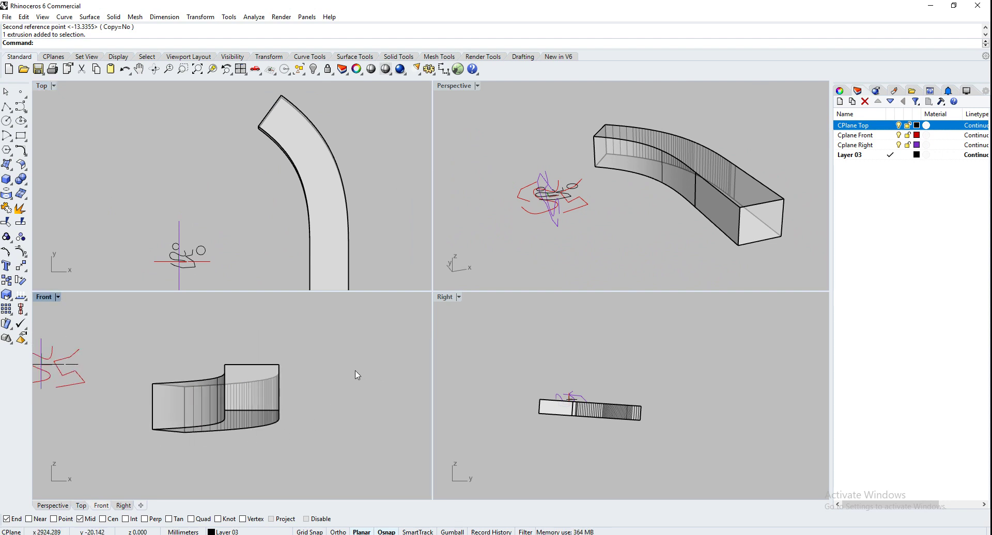
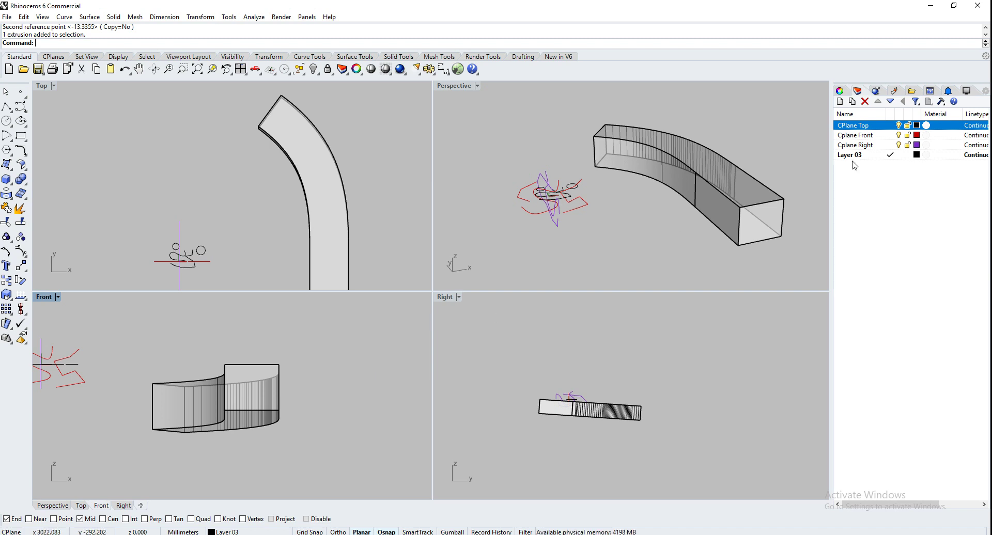
Hide the Cplane Right, Cplane Front and CPlane Top layers.
{"action": "left_click", "coordinate": [898, 144]}
{"action": "left_click", "coordinate": [898, 135]}
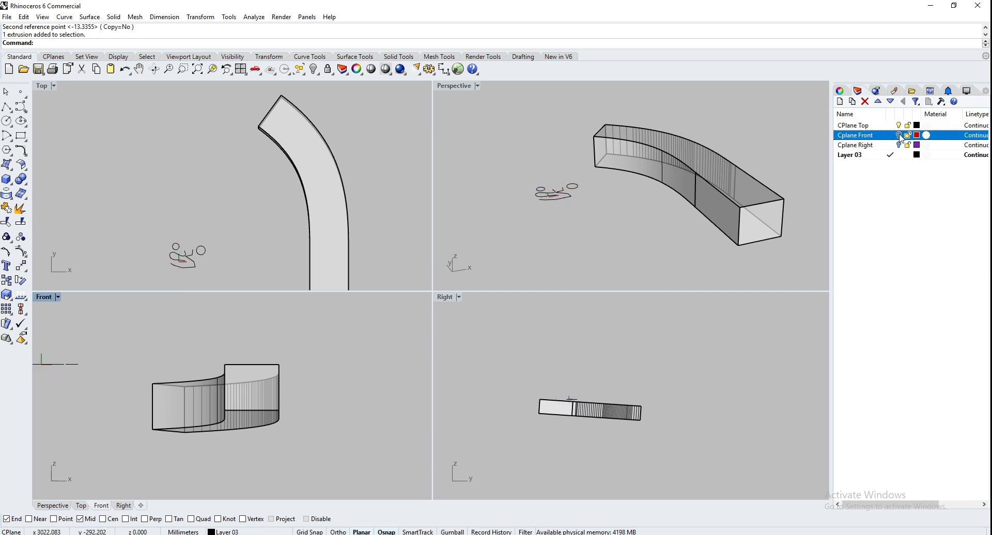
{"action": "left_click", "coordinate": [898, 125]}
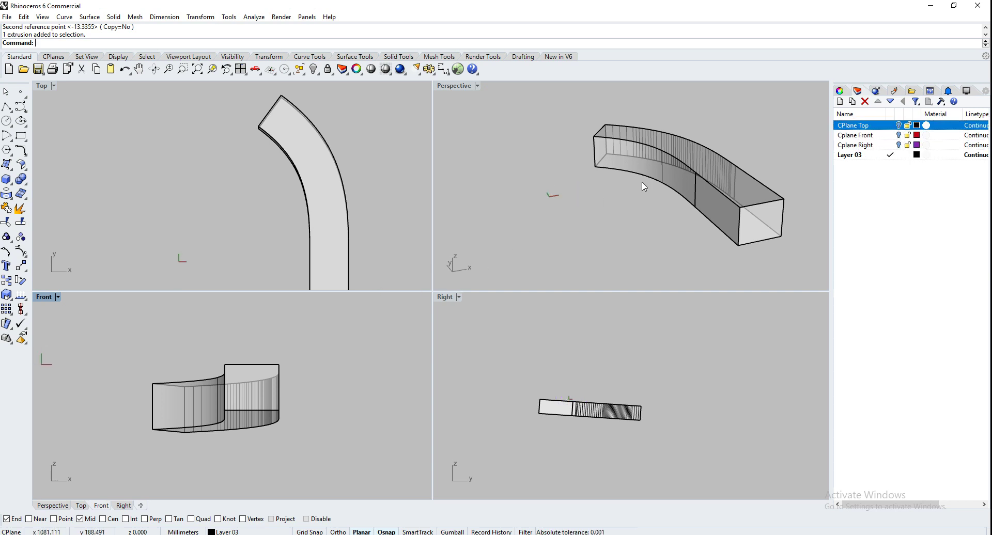
Trace the tilted end face at the curved end with a closed polyline snapped to its four corners.
{"action": "right_click_drag", "start_coordinate": [509, 170], "coordinate": [554, 231]}
{"action": "left_click", "coordinate": [23, 108]}
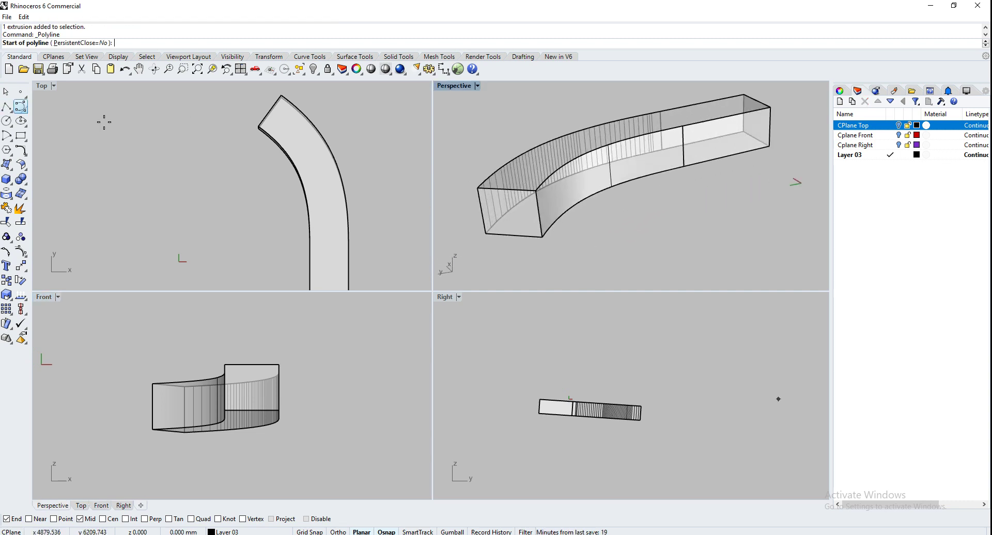
{"action": "left_click", "coordinate": [478, 188]}
{"action": "left_click", "coordinate": [486, 234]}
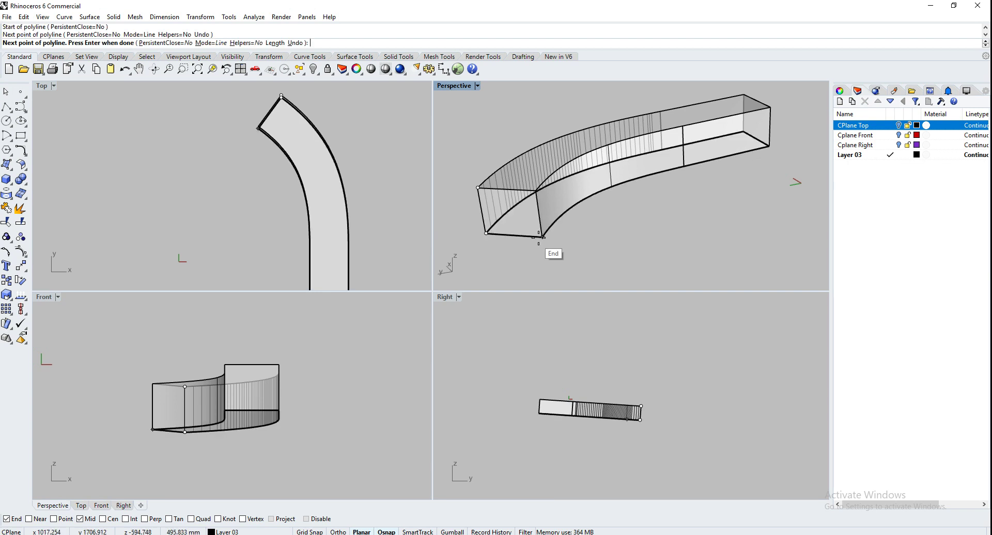
{"action": "left_click", "coordinate": [542, 237]}
{"action": "scroll", "coordinate": [537, 190], "scroll_direction": "up", "scroll_amount": 5}
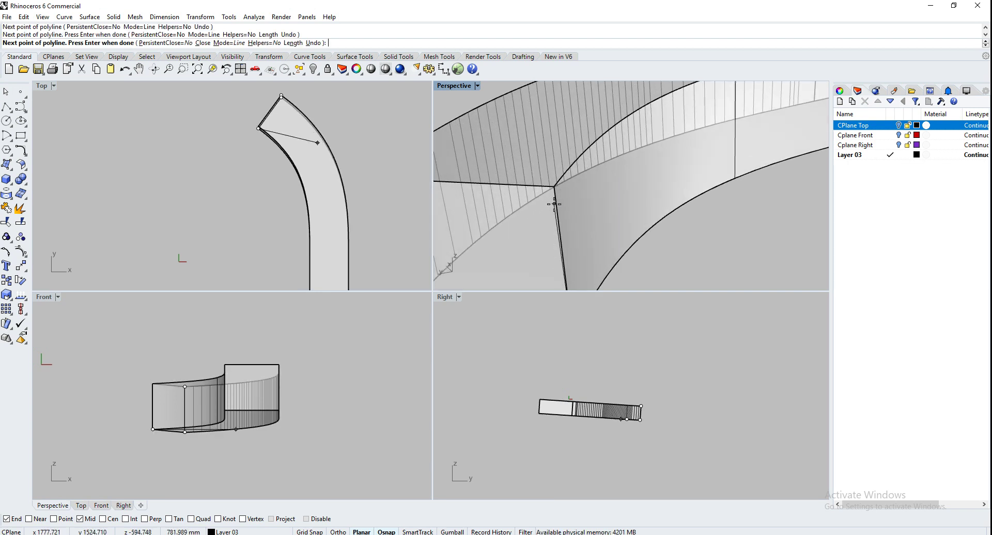
{"action": "right_click_drag", "start_coordinate": [553, 203], "coordinate": [570, 205]}
{"action": "left_click", "coordinate": [573, 201]}
{"action": "scroll", "coordinate": [639, 179], "scroll_direction": "down", "scroll_amount": 5}
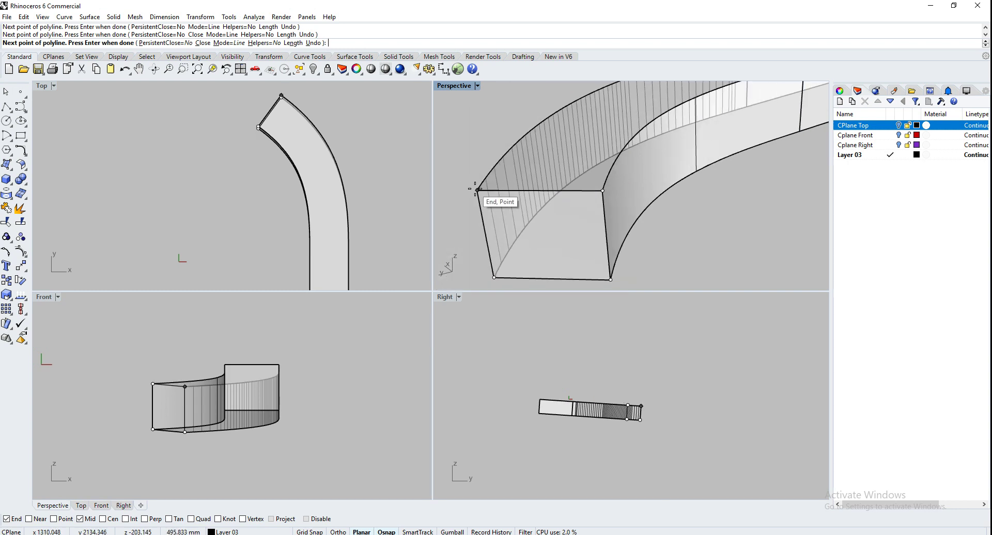
{"action": "left_click", "coordinate": [476, 190]}
{"action": "key", "text": "Escape"}
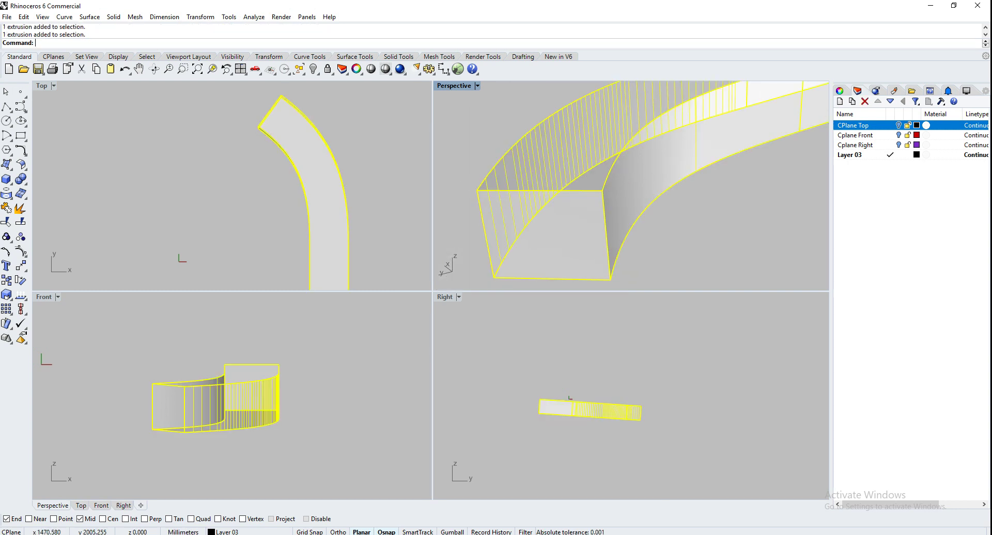
Move the traced end-face polyline away from the solid, into the empty area beside its outer curve in the Top view.
{"action": "key", "text": "Escape"}
{"action": "left_click", "coordinate": [498, 191]}
{"action": "left_click", "coordinate": [473, 206]}
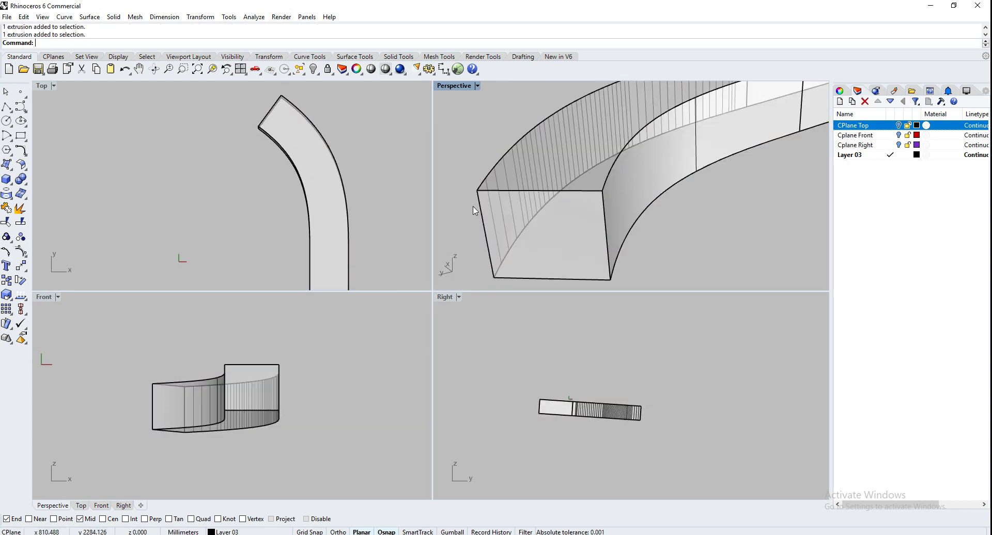
{"action": "left_click", "coordinate": [480, 212]}
{"action": "left_click", "coordinate": [504, 238]}
{"action": "scroll", "coordinate": [267, 160], "scroll_direction": "down", "scroll_amount": 2}
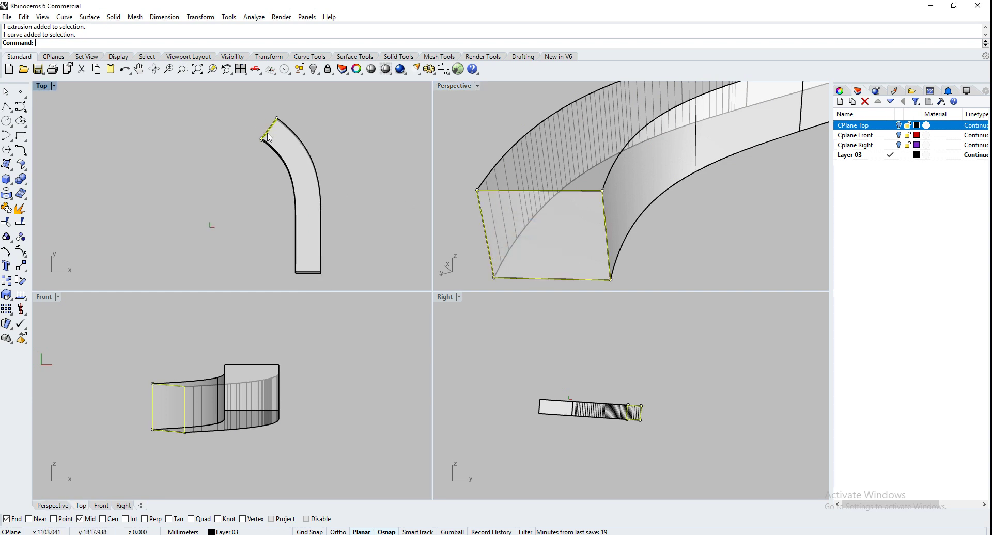
{"action": "left_click_drag", "start_coordinate": [268, 128], "coordinate": [358, 153]}
{"action": "left_click", "coordinate": [370, 177]}
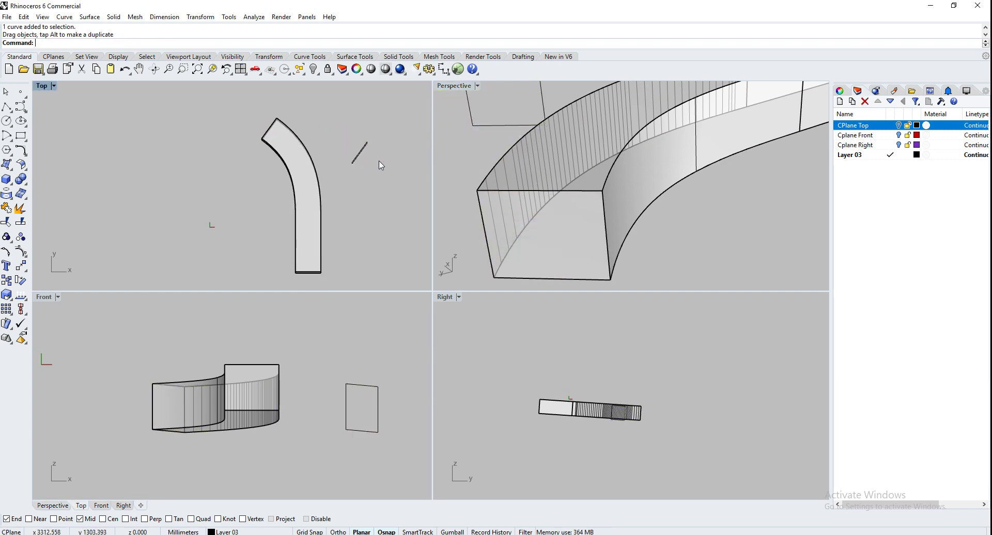
Rotate the moved polyline about its lower end corner in the Top view by about -53.7° so it runs parallel to the X axis.
{"action": "scroll", "coordinate": [357, 147], "scroll_direction": "up", "scroll_amount": 4}
{"action": "right_click_drag", "start_coordinate": [353, 144], "coordinate": [309, 162]}
{"action": "scroll", "coordinate": [312, 183], "scroll_direction": "up", "scroll_amount": 3}
{"action": "scroll", "coordinate": [316, 197], "scroll_direction": "up", "scroll_amount": 2}
{"action": "scroll", "coordinate": [270, 231], "scroll_direction": "down", "scroll_amount": 2}
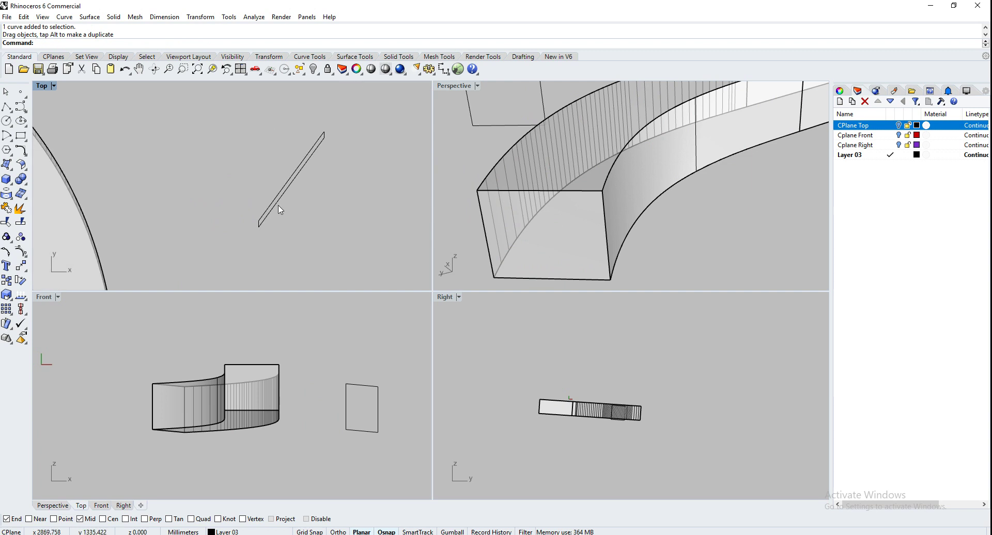
{"action": "left_click", "coordinate": [278, 206]}
{"action": "key", "text": "Return"}
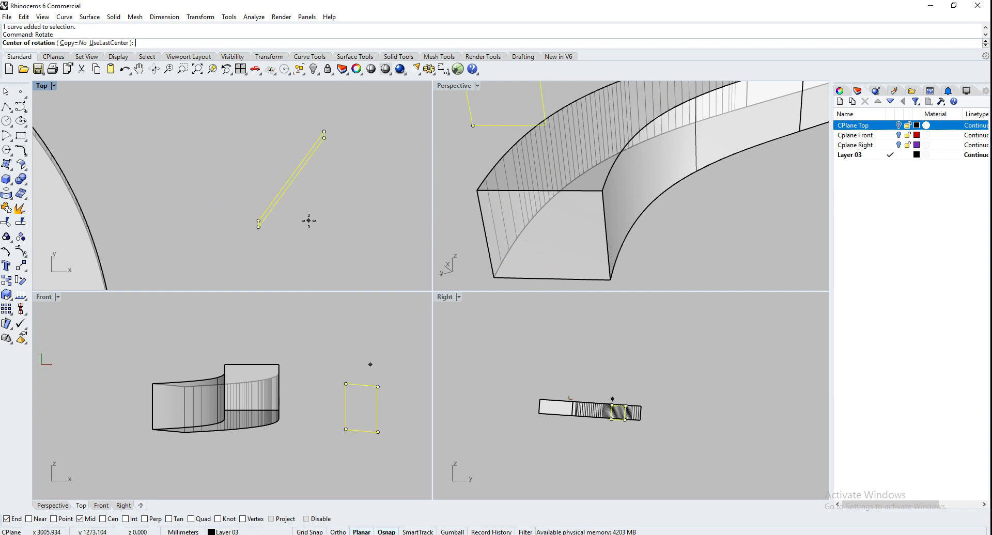
{"action": "left_click", "coordinate": [258, 226]}
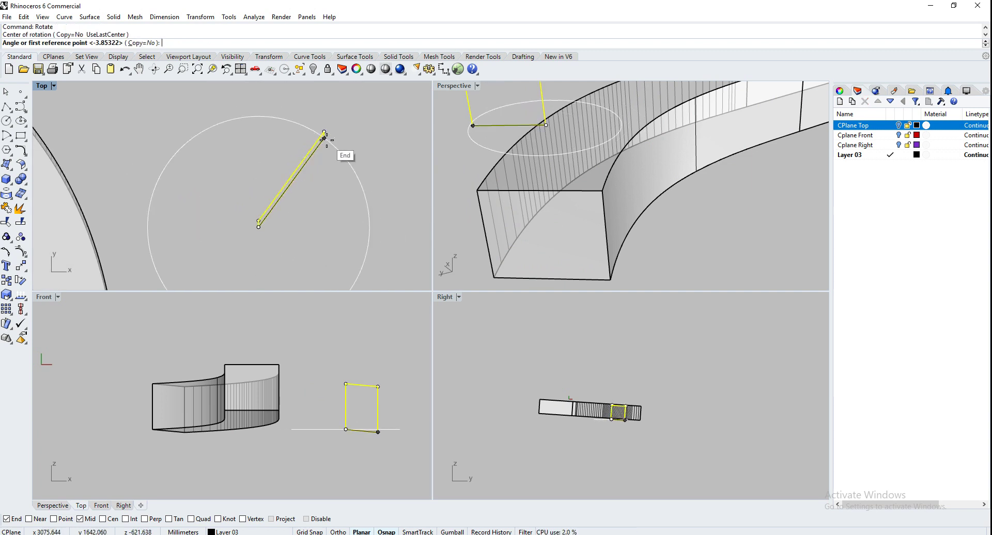
{"action": "left_click", "coordinate": [323, 138]}
{"action": "left_click", "coordinate": [370, 226]}
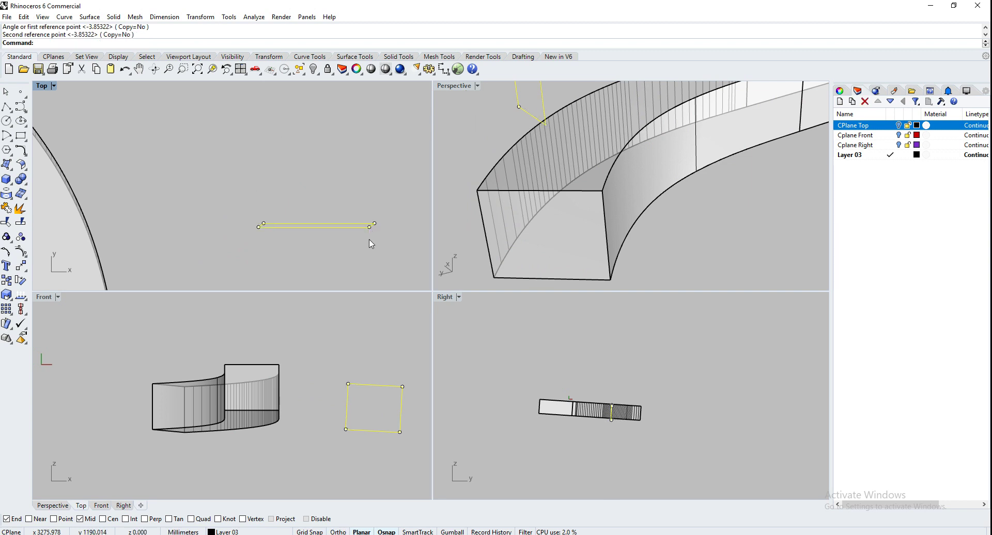
Rotate the polyline about its upper corner in the Front view by about 3.1° to level it, and move it above the solid.
{"action": "right_click", "coordinate": [357, 435]}
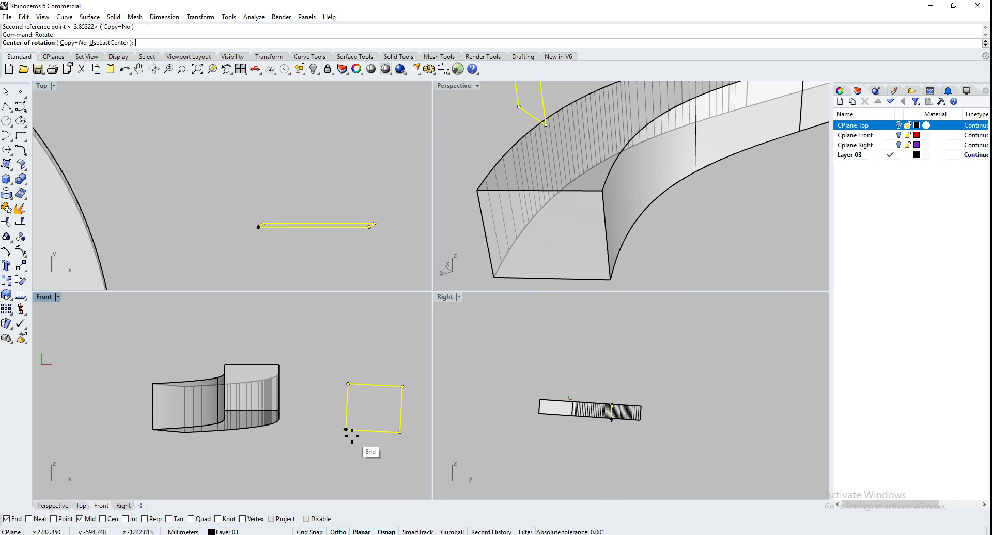
{"action": "left_click", "coordinate": [348, 385]}
{"action": "left_click", "coordinate": [402, 386]}
{"action": "left_click", "coordinate": [406, 380], "text": "shift"}
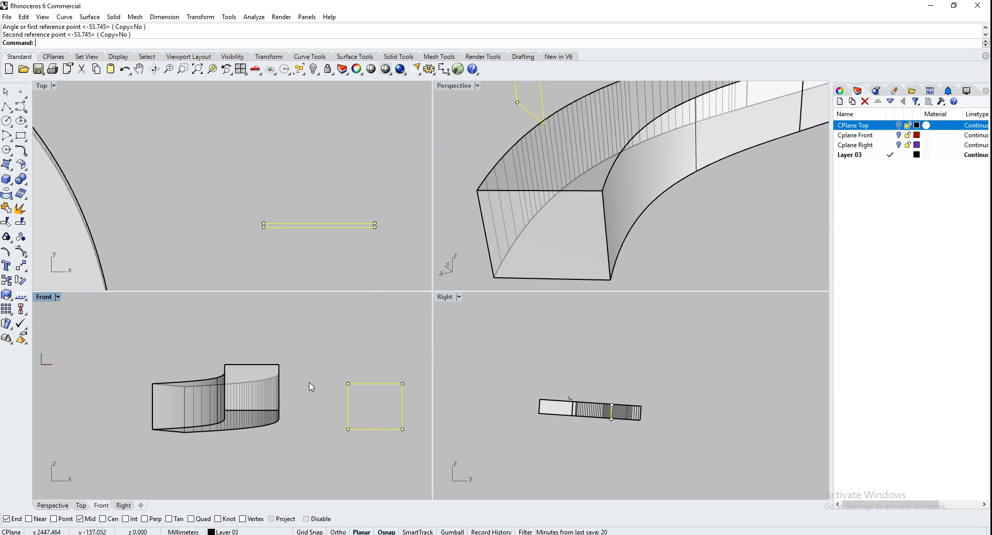
{"action": "scroll", "coordinate": [305, 413], "scroll_direction": "down", "scroll_amount": 4}
{"action": "left_click_drag", "start_coordinate": [299, 438], "coordinate": [305, 389]}
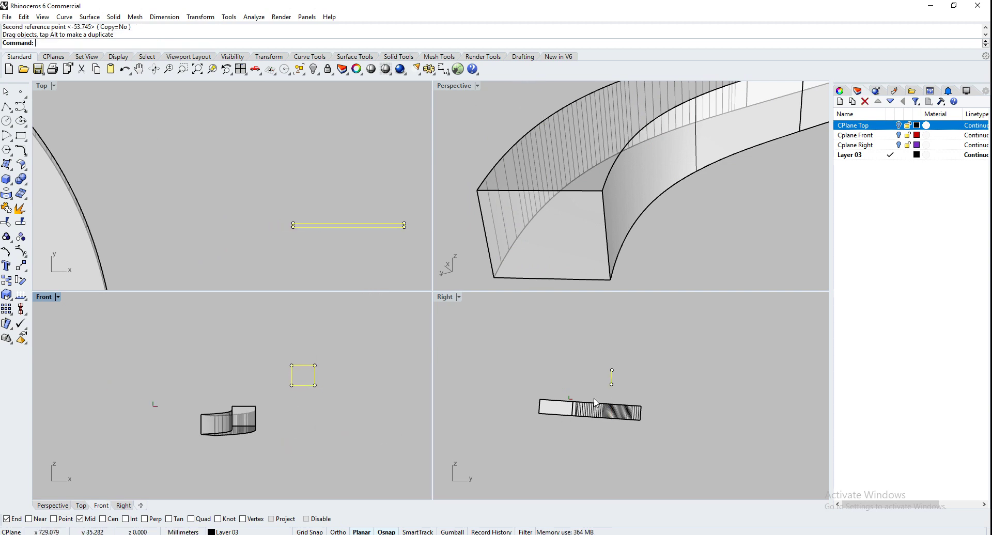
Rotate the polyline about its lower end in the Right view until it stands vertical, parallel to the Front plane.
{"action": "scroll", "coordinate": [598, 380], "scroll_direction": "up", "scroll_amount": 6}
{"action": "right_click_drag", "start_coordinate": [610, 376], "coordinate": [584, 429]}
{"action": "right_click", "coordinate": [584, 442]}
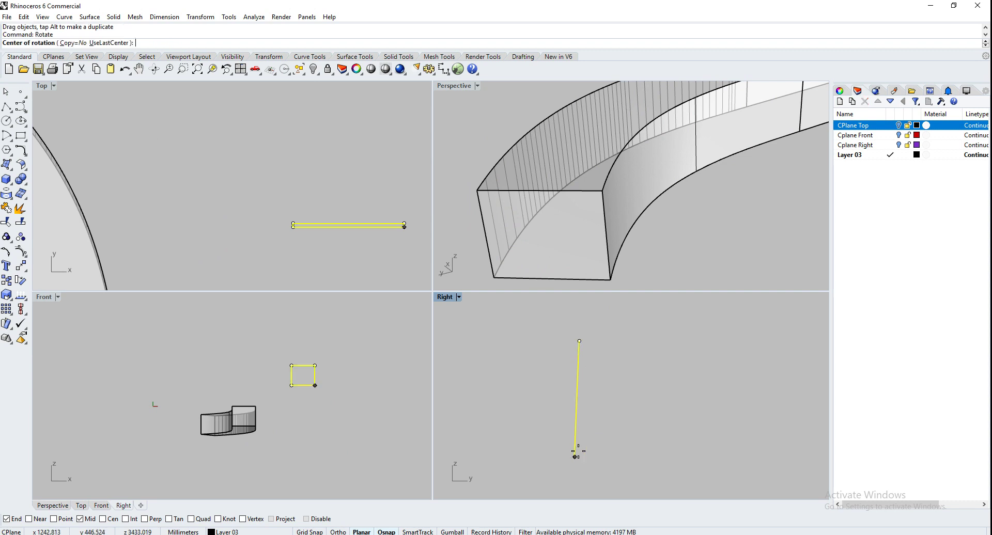
{"action": "left_click", "coordinate": [575, 457]}
{"action": "left_click", "coordinate": [580, 341]}
{"action": "left_click", "coordinate": [560, 339], "text": "shift"}
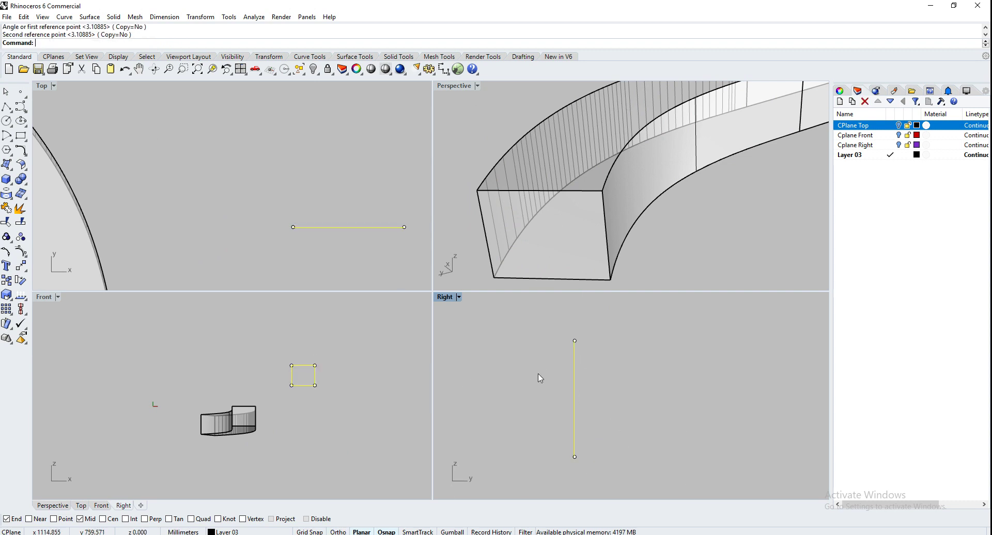
{"action": "left_click", "coordinate": [533, 392]}
Draw a horizontal polyline in the Front view joining the midpoints of the rectangle outline's two vertical sides.
{"action": "scroll", "coordinate": [288, 388], "scroll_direction": "up", "scroll_amount": 4}
{"action": "right_click_drag", "start_coordinate": [312, 374], "coordinate": [194, 381]}
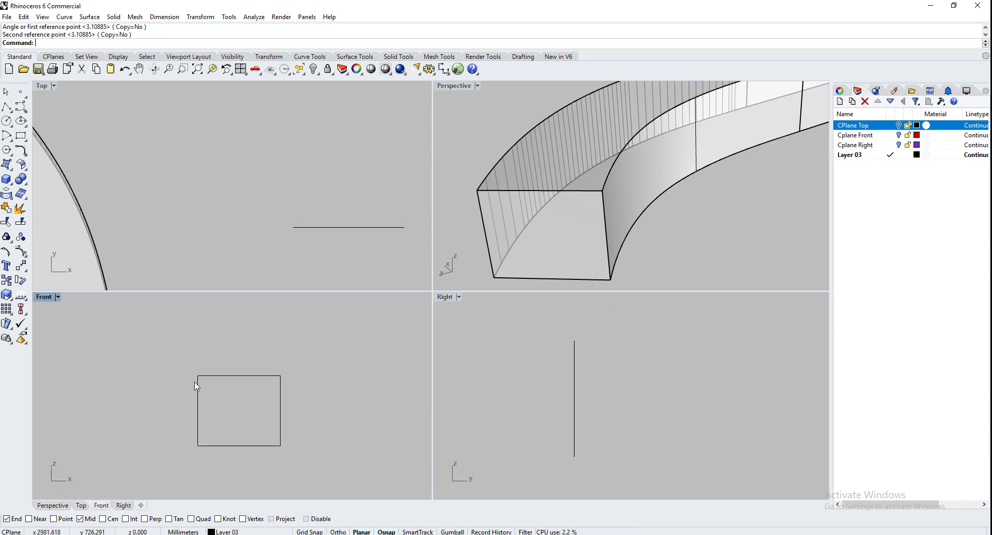
{"action": "left_click", "coordinate": [7, 106]}
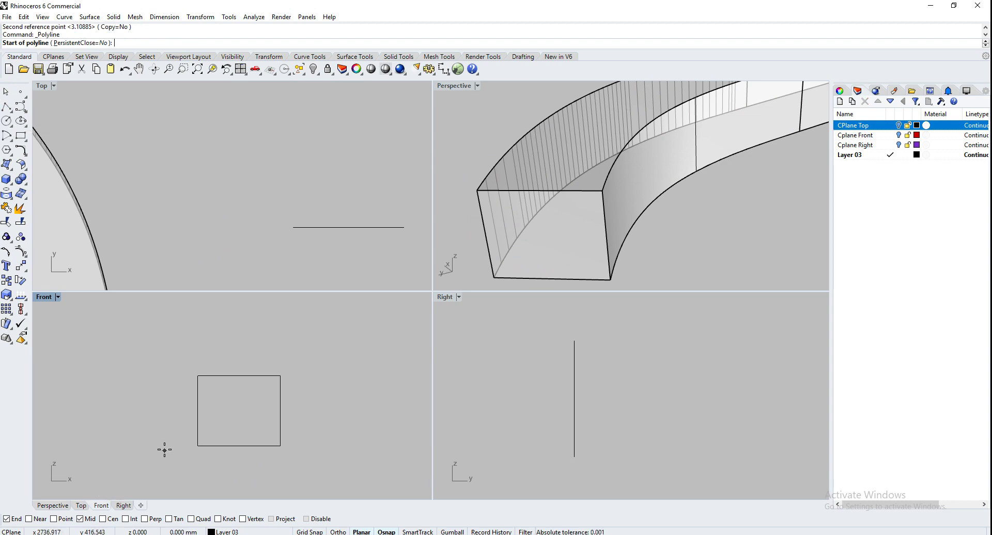
{"action": "left_click", "coordinate": [198, 410]}
{"action": "left_click", "coordinate": [280, 411]}
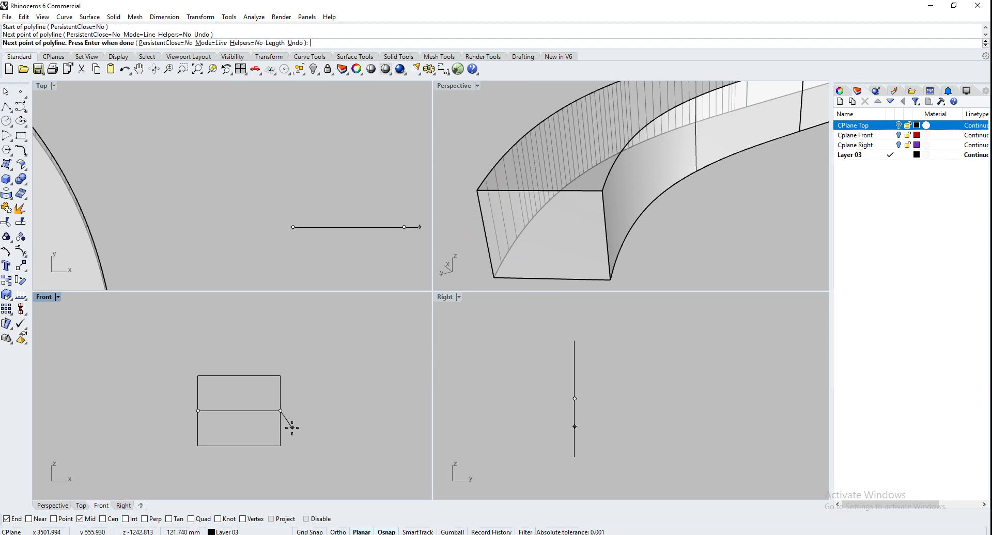
{"action": "key", "text": "Return"}
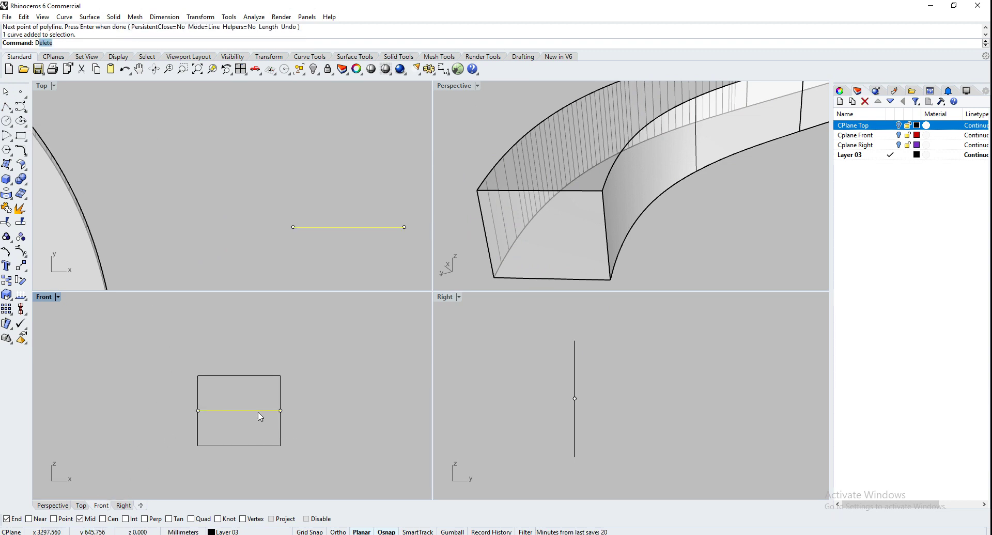
Divide the rectangle's horizontal midline into 3 segments with marker points, using the Divide command.
{"action": "type", "text": "Div"}
{"action": "key", "text": "Return"}
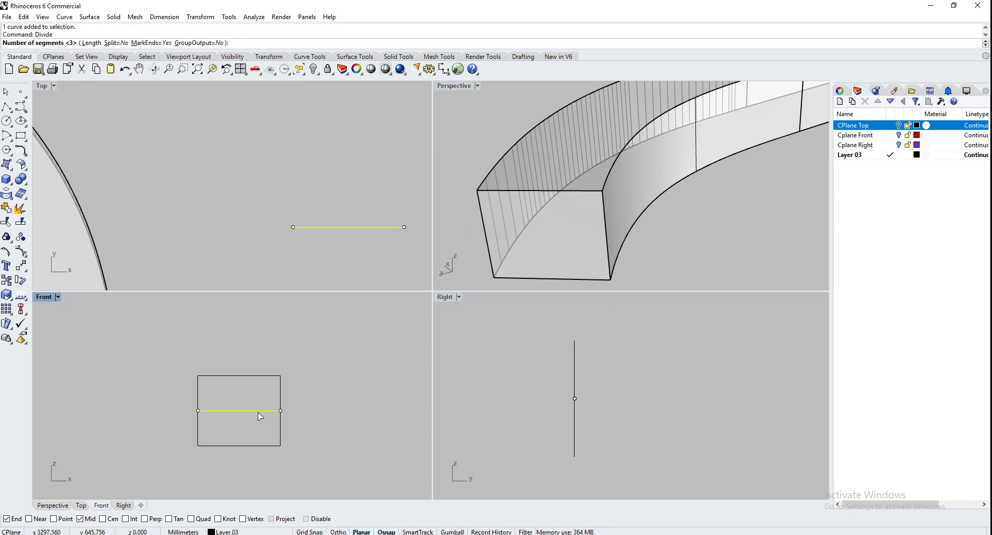
{"action": "key", "text": "Return"}
{"action": "key", "text": "Escape"}
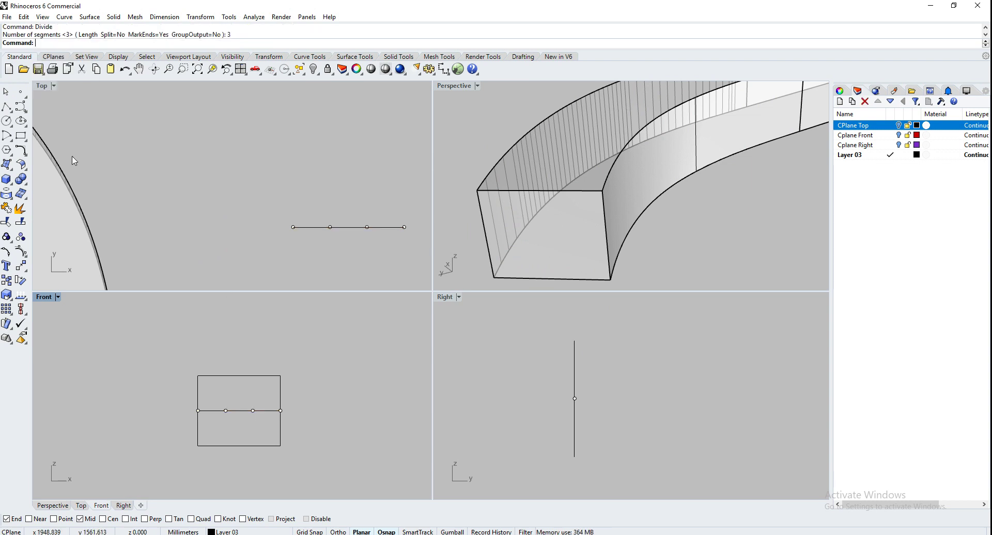
Enable the Point object snap and draw a small circle in the Front view centred on the first inner division point of the midline.
{"action": "left_click", "coordinate": [6, 121]}
{"action": "left_click", "coordinate": [59, 518]}
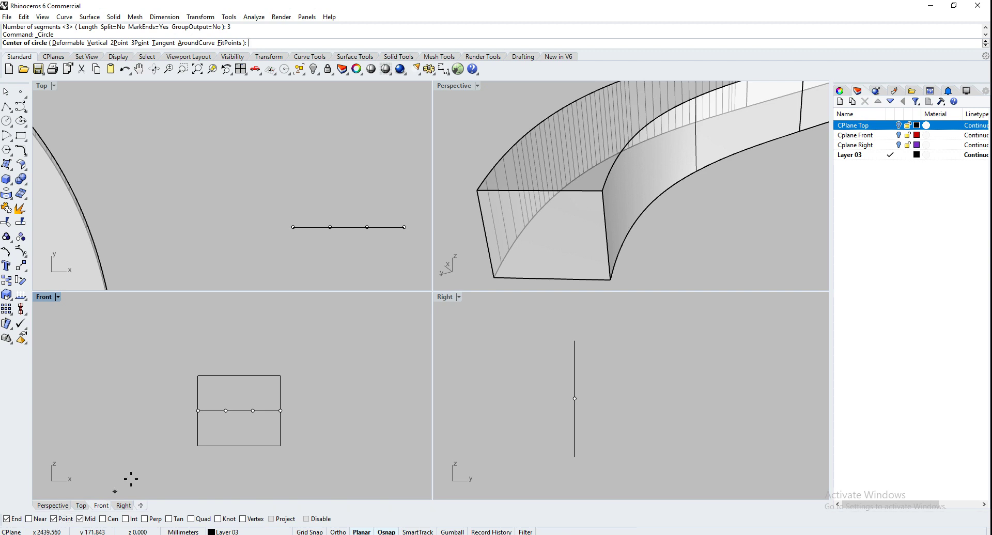
{"action": "left_click", "coordinate": [225, 411]}
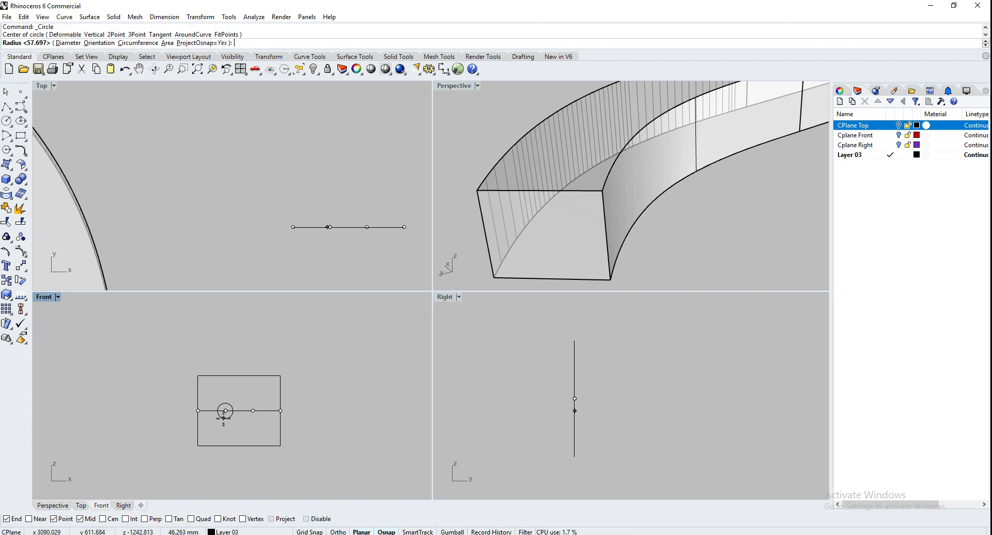
{"action": "left_click", "coordinate": [225, 421]}
Copy the circle from its centre to the second inner division point of the midline.
{"action": "left_click", "coordinate": [231, 422]}
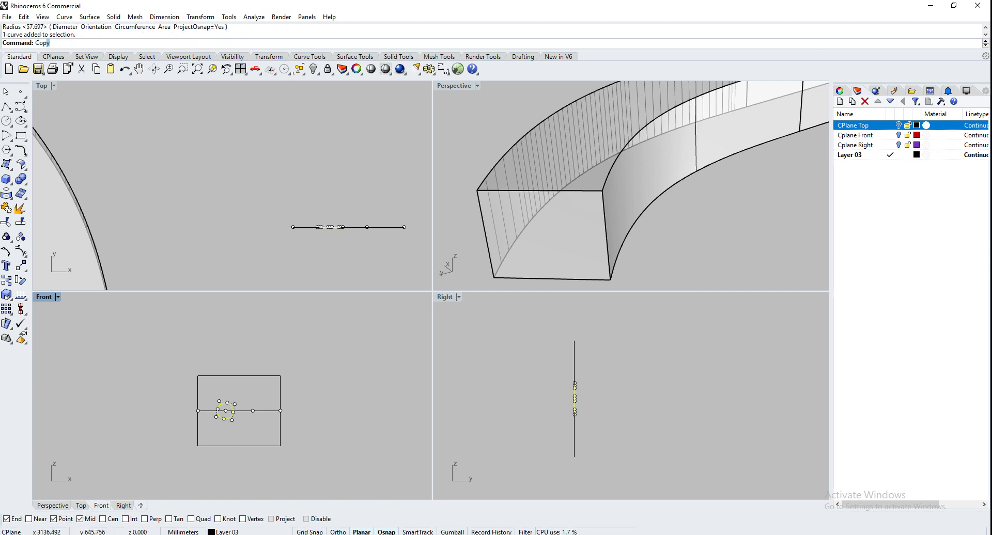
{"action": "key", "text": "Return"}
{"action": "scroll", "coordinate": [226, 434], "scroll_direction": "up", "scroll_amount": 2}
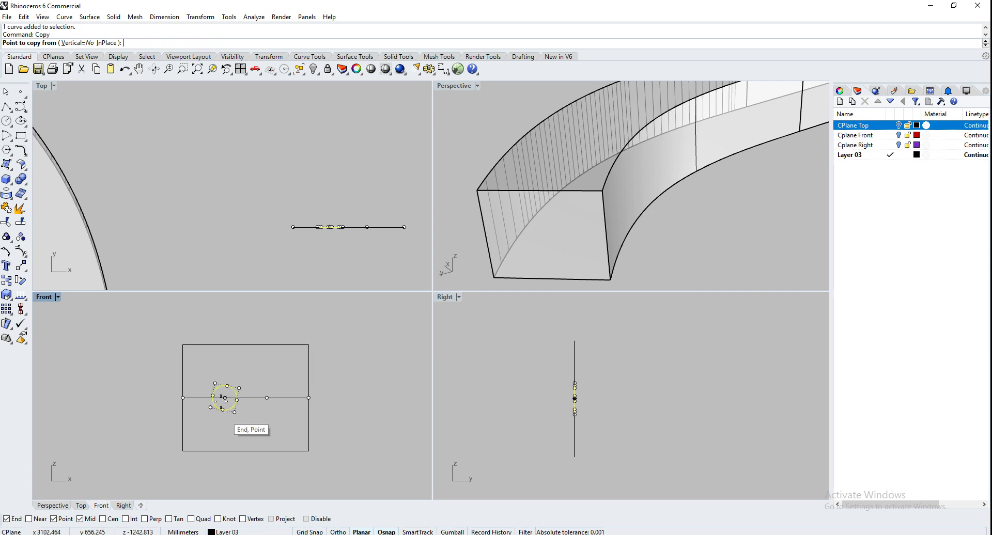
{"action": "left_click", "coordinate": [225, 398]}
{"action": "left_click", "coordinate": [266, 397]}
{"action": "key", "text": "Return"}
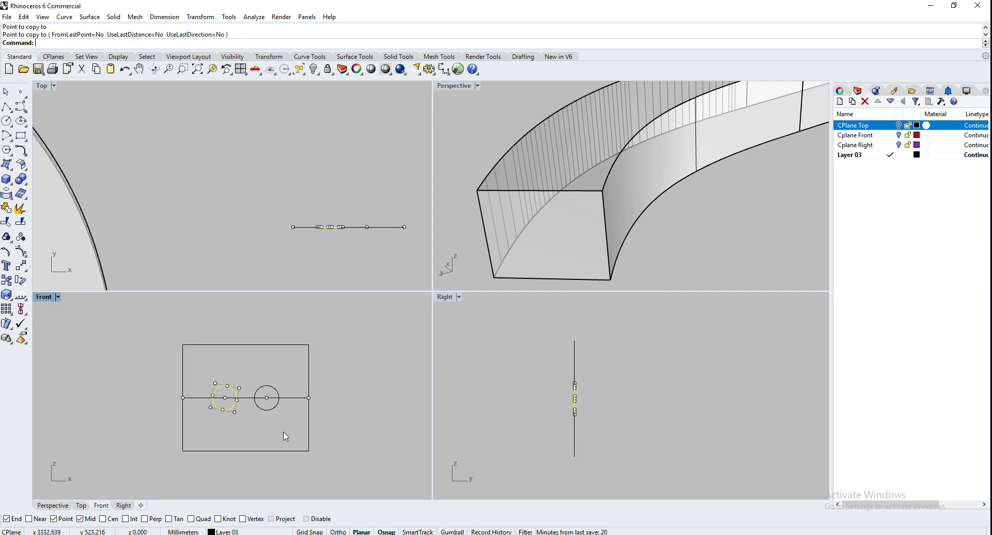
{"action": "key", "text": "Escape"}
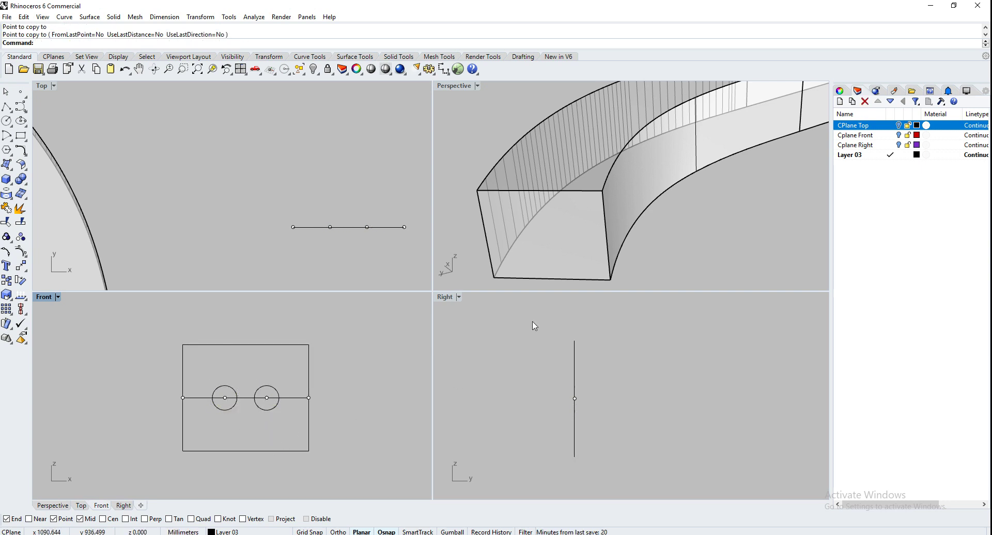
Group the rectangle, midline, both circles and the division points into one object.
{"action": "scroll", "coordinate": [262, 191], "scroll_direction": "down", "scroll_amount": 4}
{"action": "left_click_drag", "start_coordinate": [253, 178], "coordinate": [349, 236]}
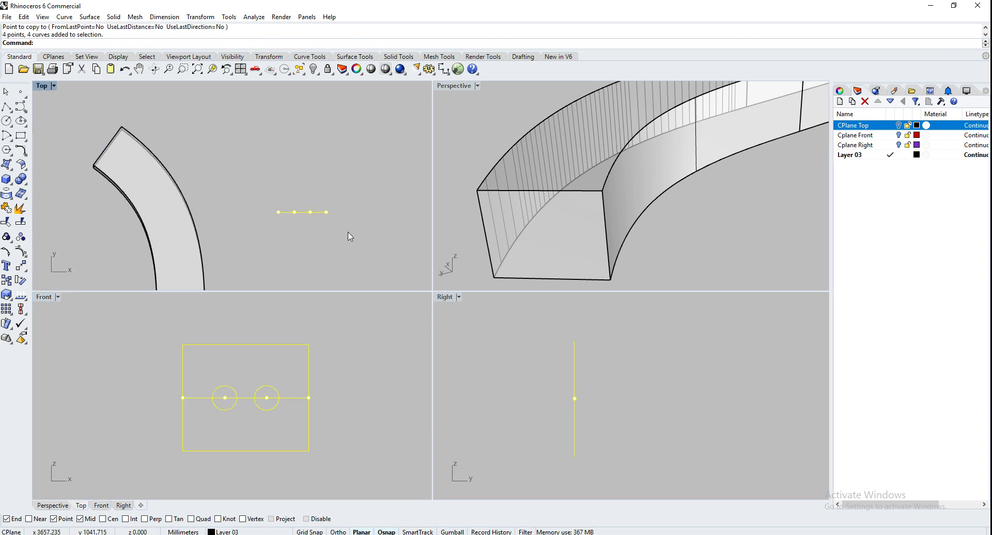
{"action": "type", "text": "Group"}
{"action": "key", "text": "Return"}
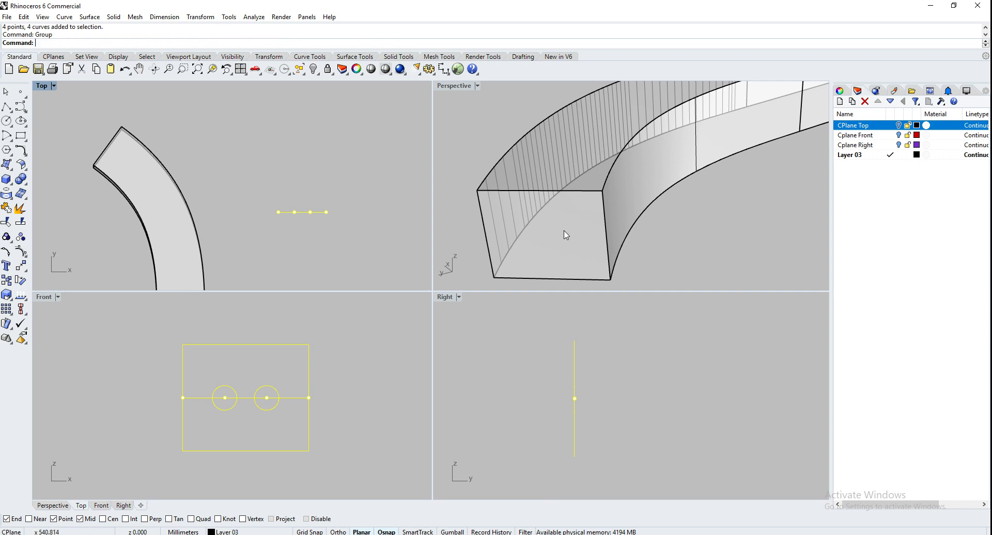
Move the group in the maximized Perspective view from its lower corner at the larger-X end onto the end face's lower outer corner.
{"action": "scroll", "coordinate": [566, 235], "scroll_direction": "down", "scroll_amount": 5}
{"action": "right_click_drag", "start_coordinate": [565, 235], "coordinate": [527, 231]}
{"action": "left_click", "coordinate": [689, 169]}
{"action": "scroll", "coordinate": [699, 153], "scroll_direction": "up", "scroll_amount": 5}
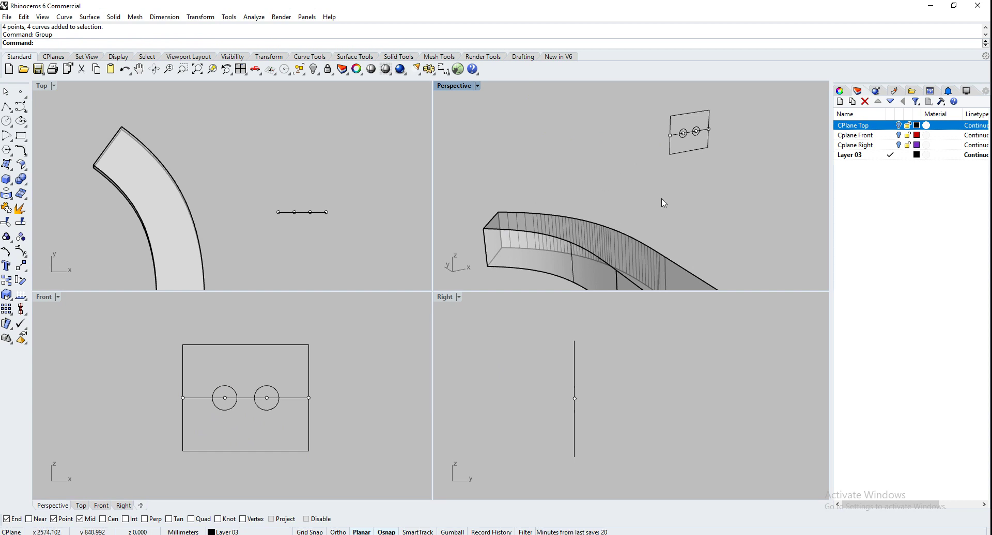
{"action": "double_click", "coordinate": [457, 87]}
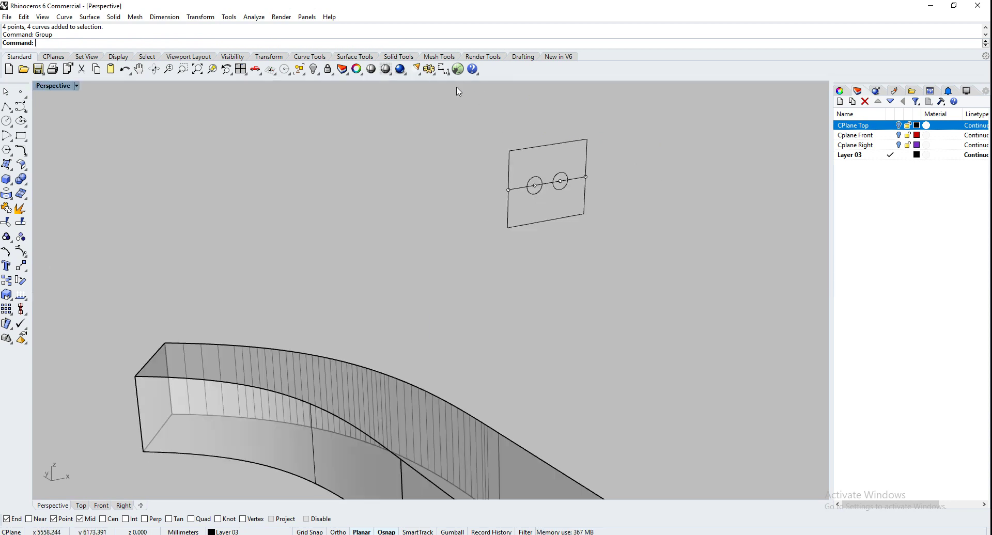
{"action": "right_click_drag", "start_coordinate": [680, 225], "coordinate": [611, 237]}
{"action": "left_click", "coordinate": [666, 221]}
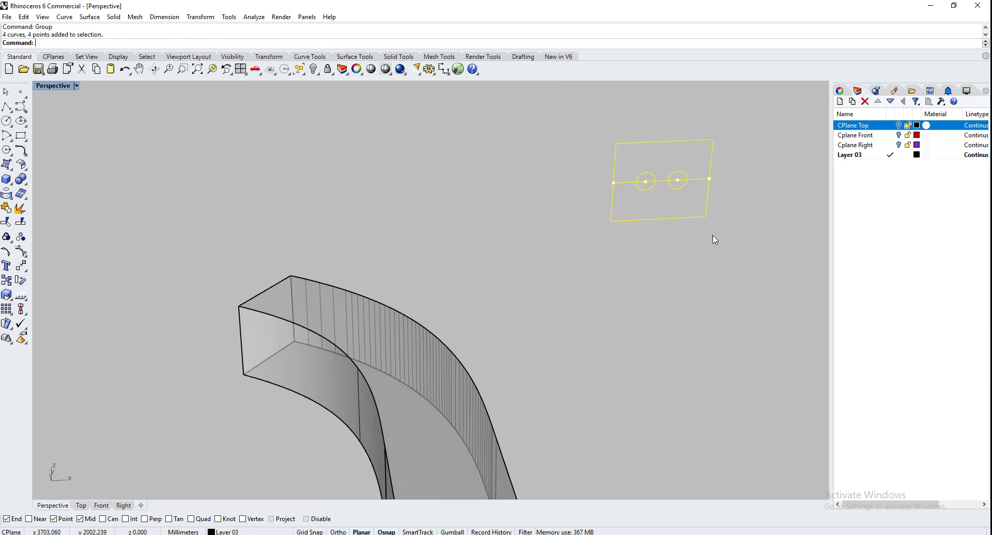
{"action": "type", "text": "Move"}
{"action": "key", "text": "Return"}
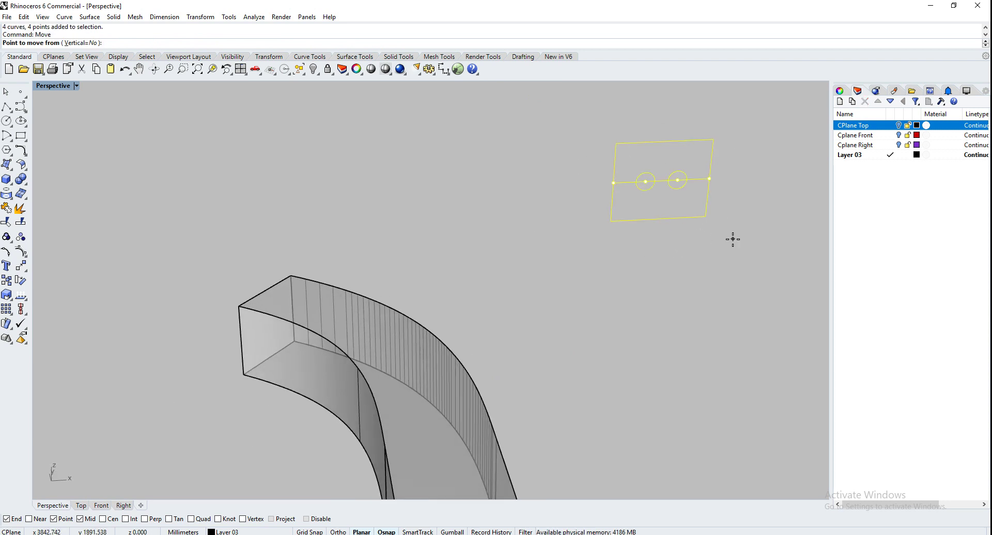
{"action": "left_click", "coordinate": [705, 216]}
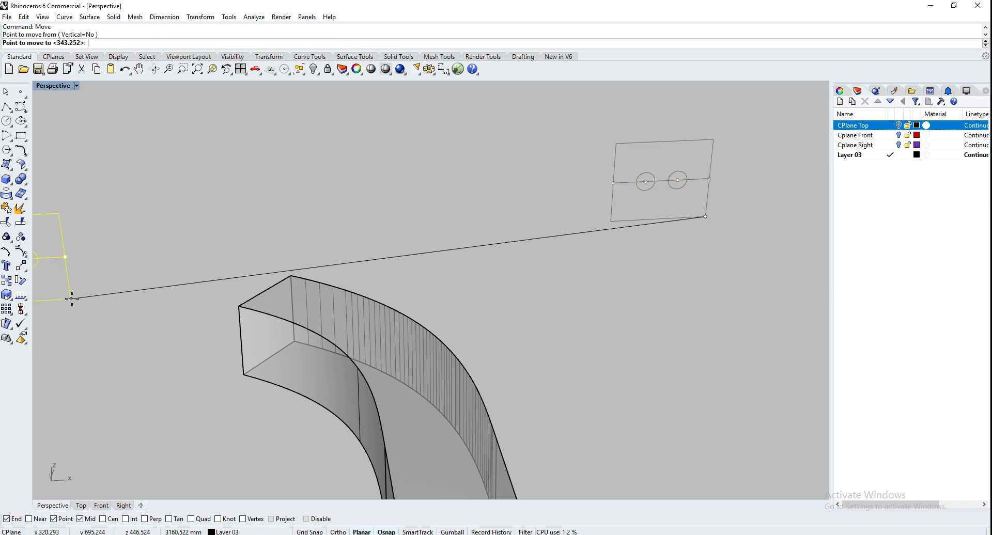
{"action": "left_click", "coordinate": [295, 342]}
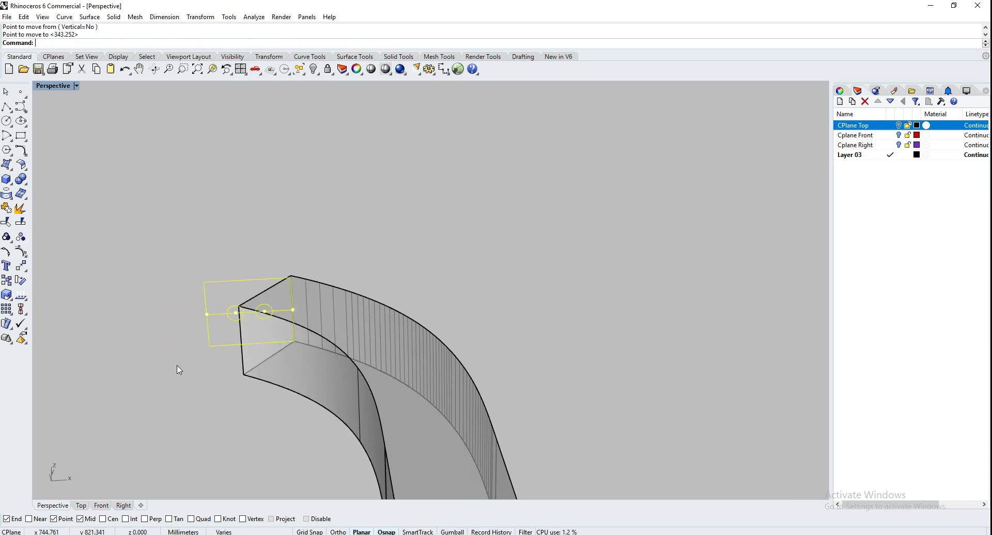
Rotate the group about the end face's lower outer corner by about 53.7° so its bottom edge turns towards the face's lower inner corner.
{"action": "key", "text": "Return"}
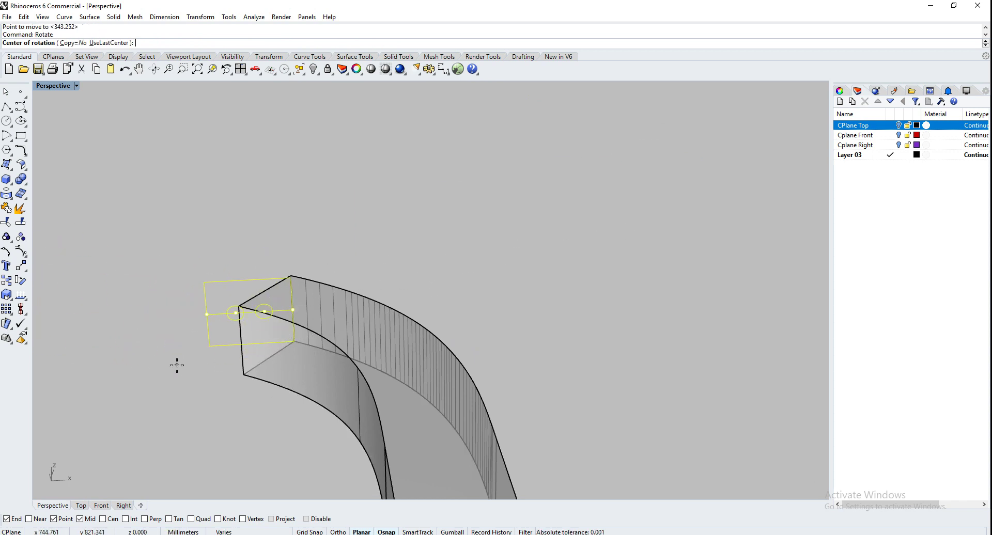
{"action": "left_click", "coordinate": [295, 341]}
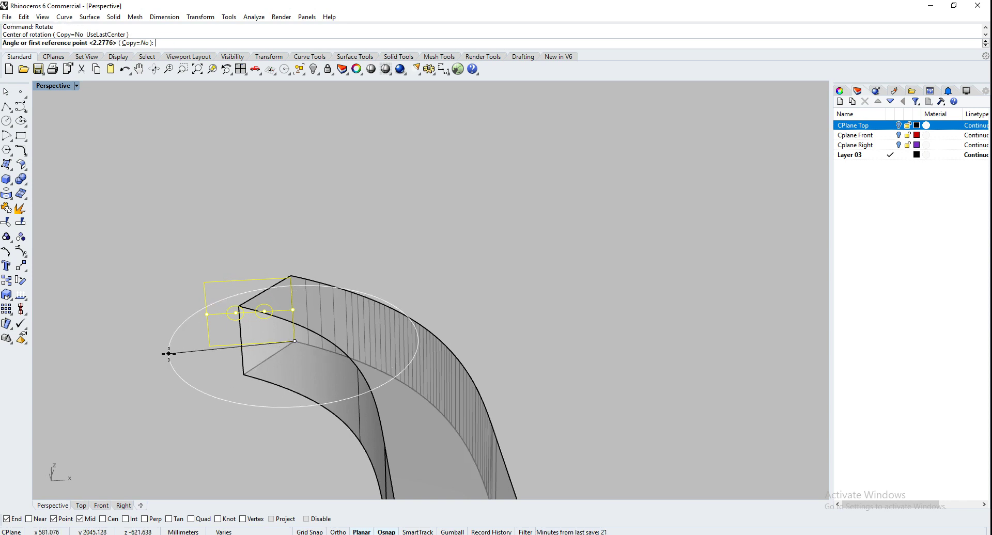
{"action": "left_click", "coordinate": [210, 346]}
{"action": "left_click", "coordinate": [243, 378]}
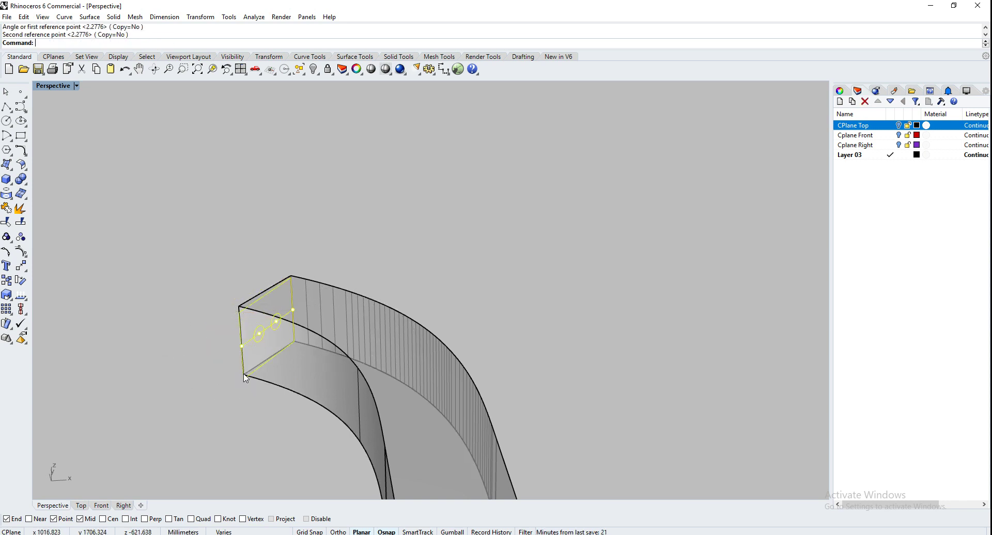
{"action": "right_click_drag", "start_coordinate": [249, 360], "coordinate": [396, 332]}
{"action": "scroll", "coordinate": [396, 332], "scroll_direction": "down", "scroll_amount": 6}
{"action": "right_click_drag", "start_coordinate": [281, 390], "coordinate": [549, 401]}
{"action": "scroll", "coordinate": [357, 473], "scroll_direction": "up", "scroll_amount": 3}
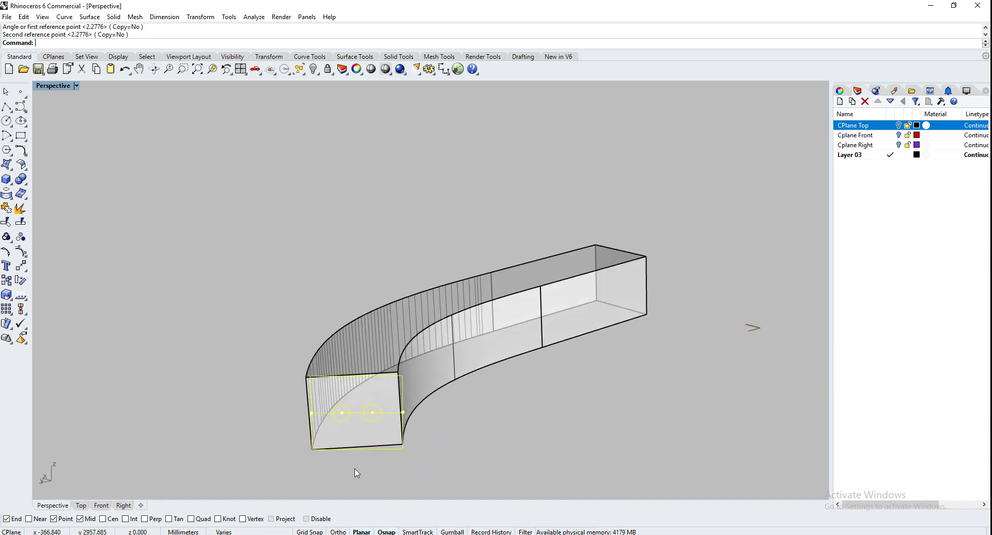
{"action": "right_click_drag", "start_coordinate": [349, 473], "coordinate": [314, 391]}
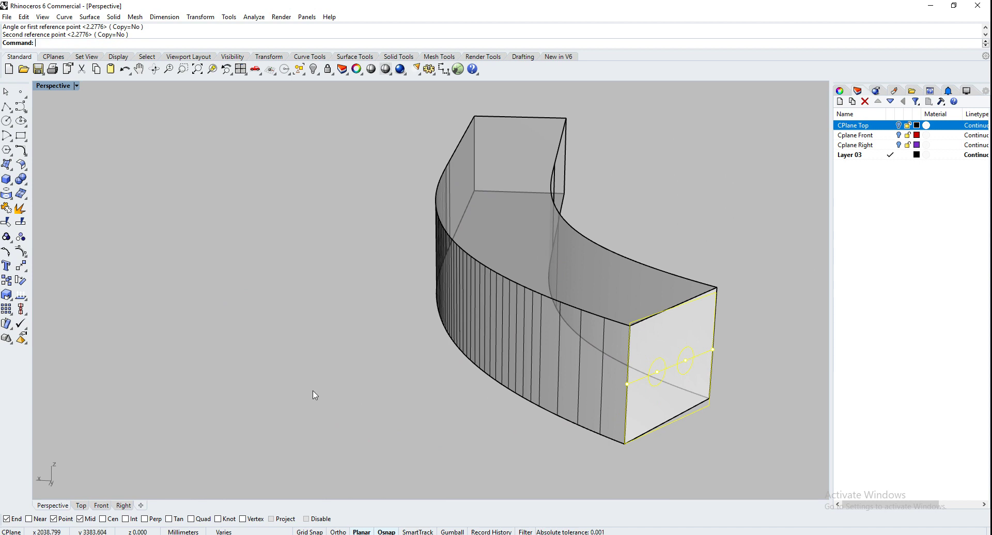
Rotate the group in the Right view about its lower outer corner, aligning its bottom edge with the solid's sloping lower edge.
{"action": "left_click", "coordinate": [101, 506]}
{"action": "key", "text": "ctrl+alt+e"}
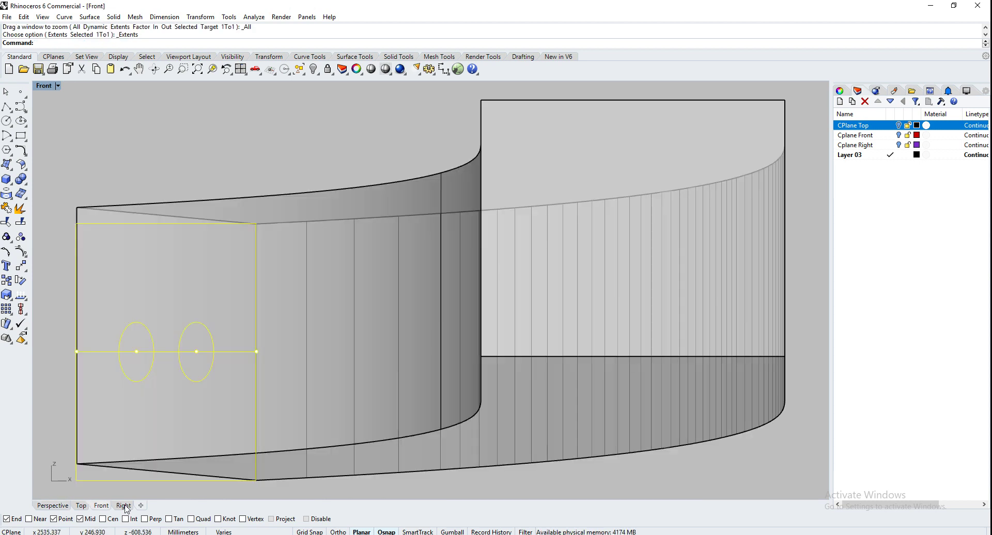
{"action": "double_click", "coordinate": [45, 86]}
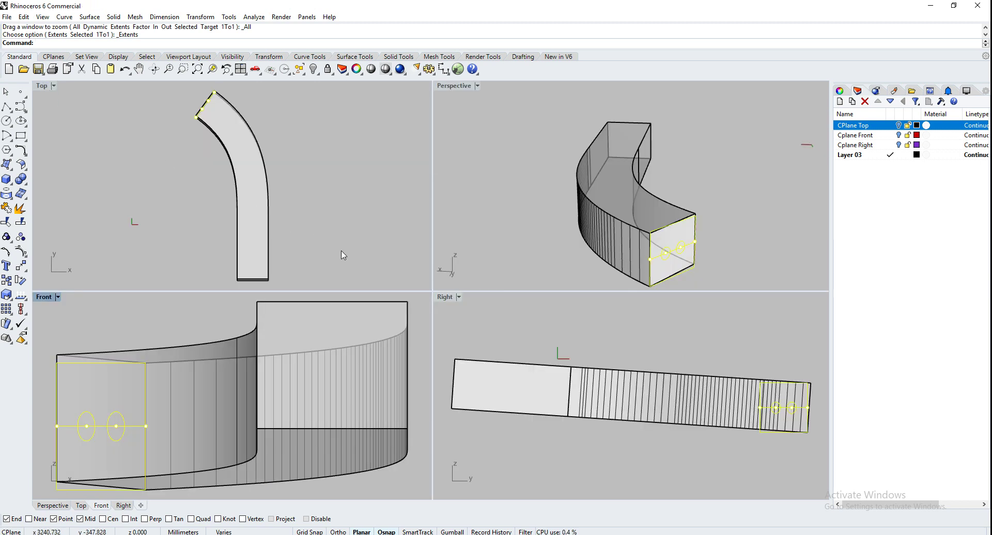
{"action": "key", "text": "Return"}
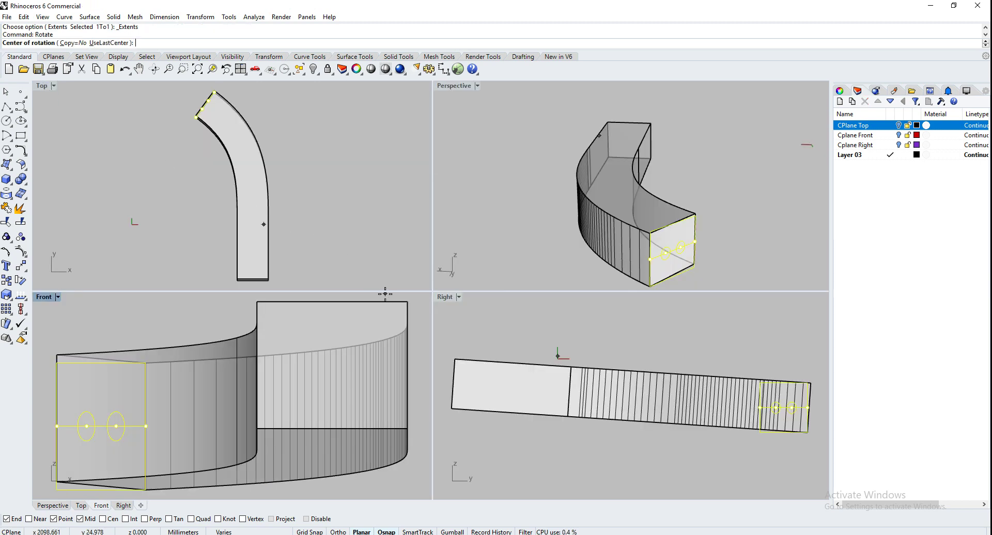
{"action": "right_click_drag", "start_coordinate": [664, 394], "coordinate": [513, 384]}
{"action": "scroll", "coordinate": [661, 420], "scroll_direction": "up", "scroll_amount": 4}
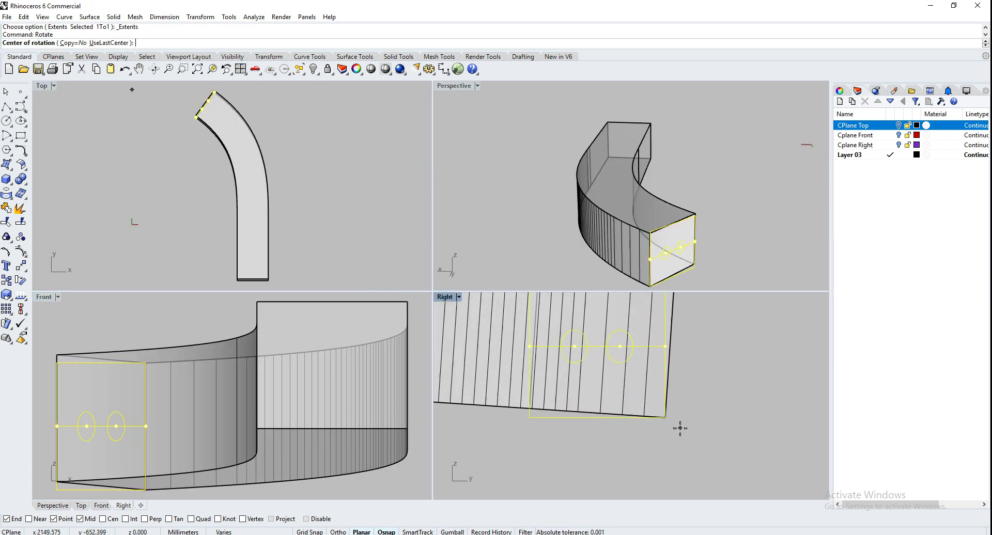
{"action": "left_click", "coordinate": [665, 418]}
{"action": "left_click", "coordinate": [528, 417]}
{"action": "scroll", "coordinate": [528, 417], "scroll_direction": "down", "scroll_amount": 6}
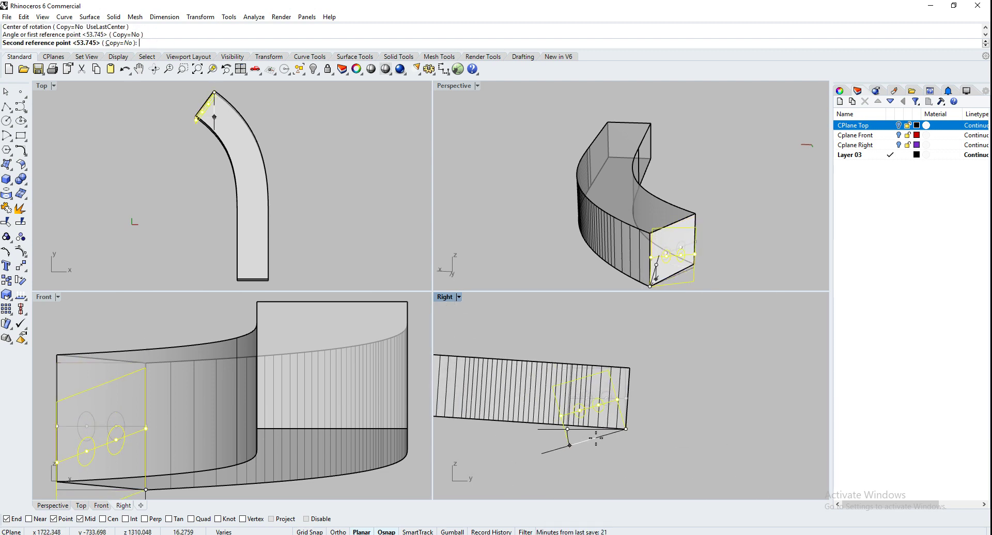
{"action": "right_click_drag", "start_coordinate": [514, 454], "coordinate": [669, 460]}
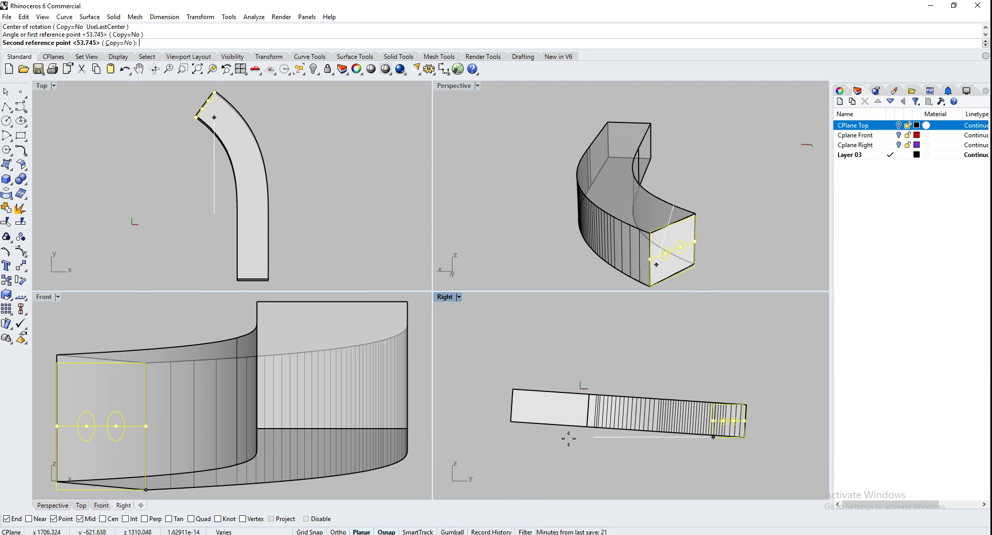
{"action": "left_click", "coordinate": [511, 419]}
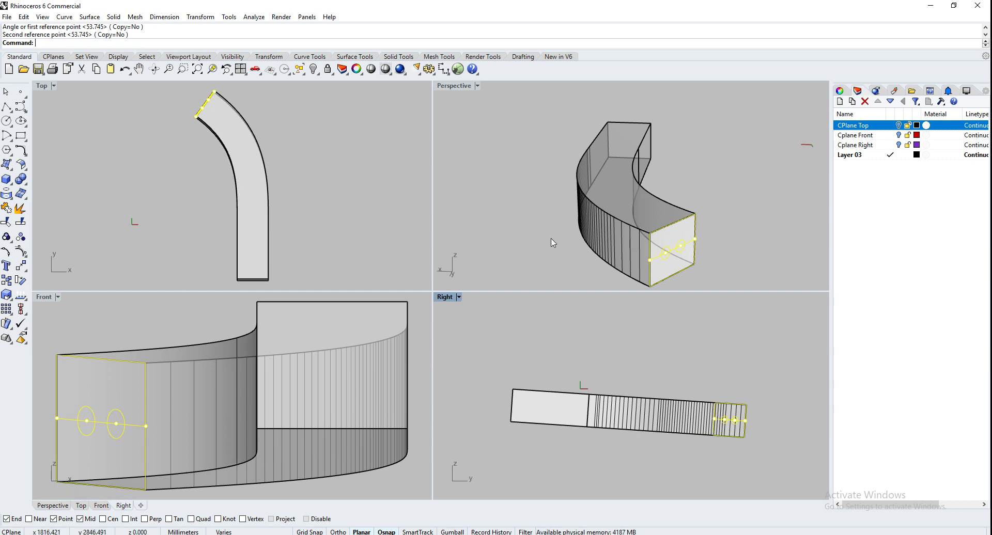
Examine how the group fits the end face in the maximized Perspective view and select the group.
{"action": "left_click", "coordinate": [690, 264]}
{"action": "right_click_drag", "start_coordinate": [704, 265], "coordinate": [601, 254]}
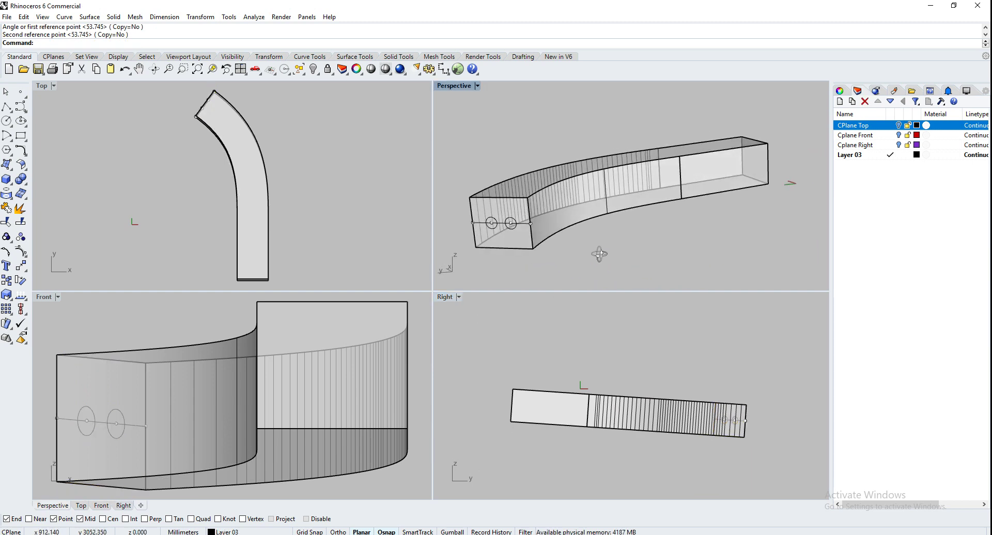
{"action": "double_click", "coordinate": [452, 86]}
{"action": "right_click_drag", "start_coordinate": [635, 384], "coordinate": [457, 403]}
{"action": "scroll", "coordinate": [202, 384], "scroll_direction": "up", "scroll_amount": 5}
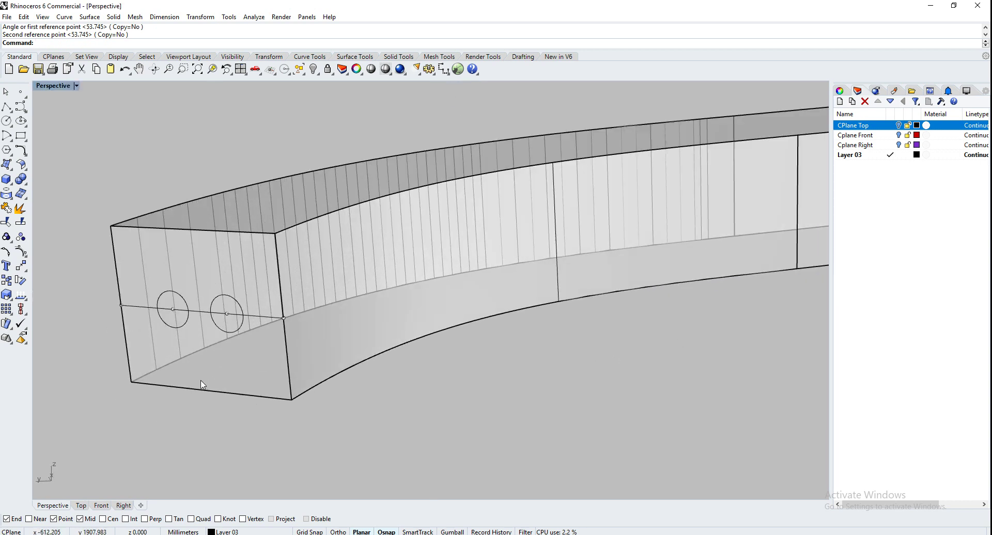
{"action": "left_click", "coordinate": [142, 312]}
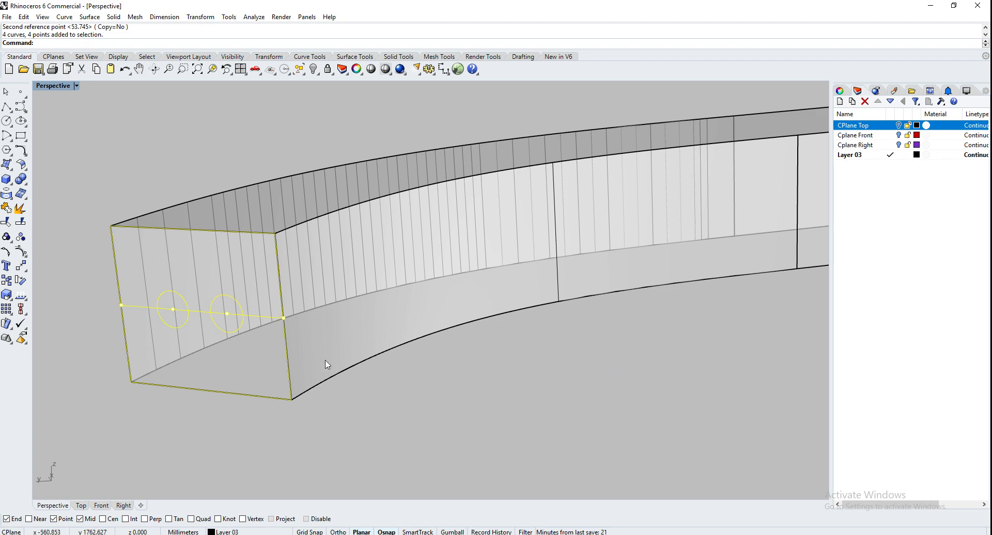
Delete the group of curves and points, including the two circles, from the extrusion's end face.
{"action": "right_click_drag", "start_coordinate": [324, 361], "coordinate": [504, 337], "text": "shift"}
{"action": "left_click", "coordinate": [568, 406]}
{"action": "right_click_drag", "start_coordinate": [573, 316], "coordinate": [488, 315]}
{"action": "scroll", "coordinate": [488, 315], "scroll_direction": "down", "scroll_amount": 6}
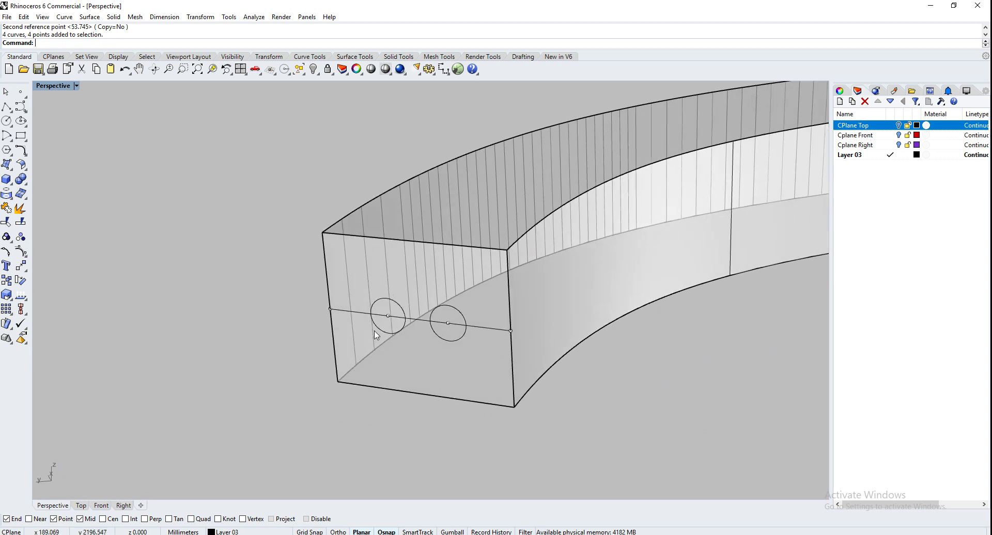
{"action": "right_click_drag", "start_coordinate": [365, 342], "coordinate": [457, 334]}
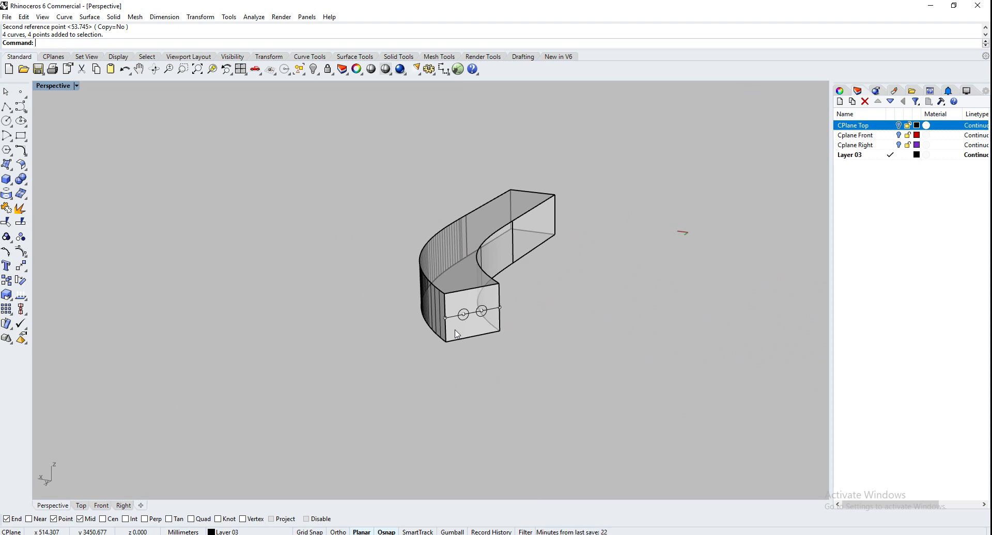
{"action": "right_click_drag", "start_coordinate": [568, 372], "coordinate": [478, 371]}
{"action": "scroll", "coordinate": [452, 371], "scroll_direction": "up", "scroll_amount": 1}
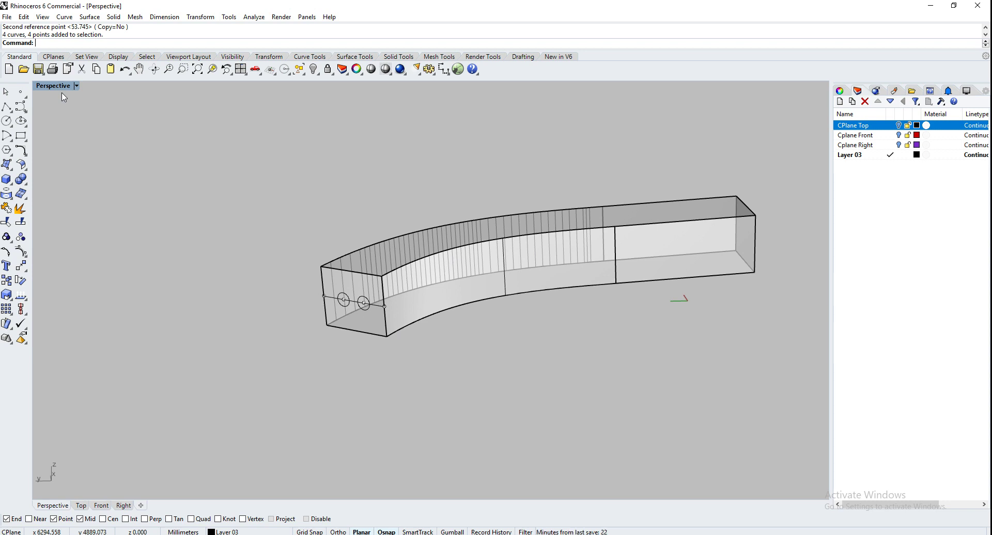
{"action": "left_click", "coordinate": [346, 306]}
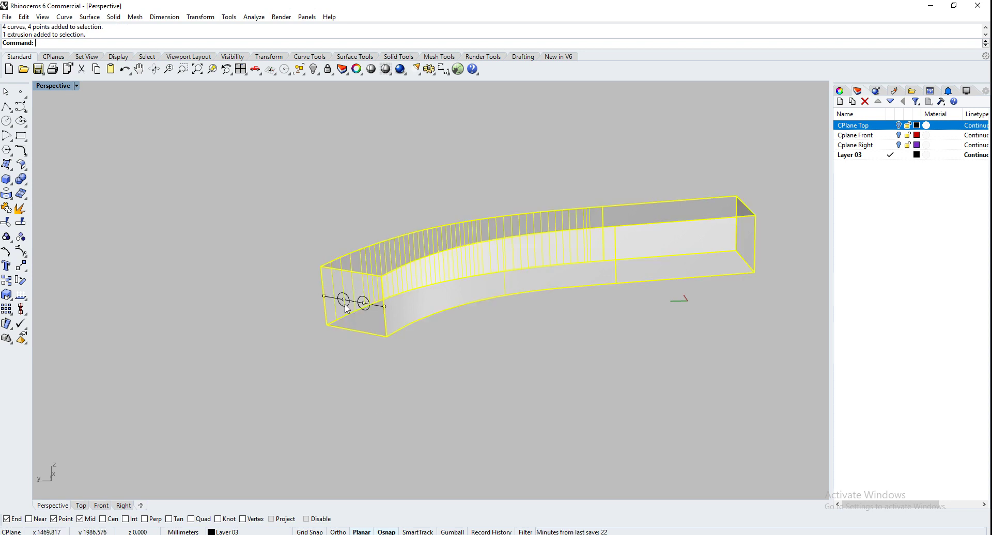
{"action": "left_click", "coordinate": [343, 306]}
{"action": "key", "text": "Delete"}
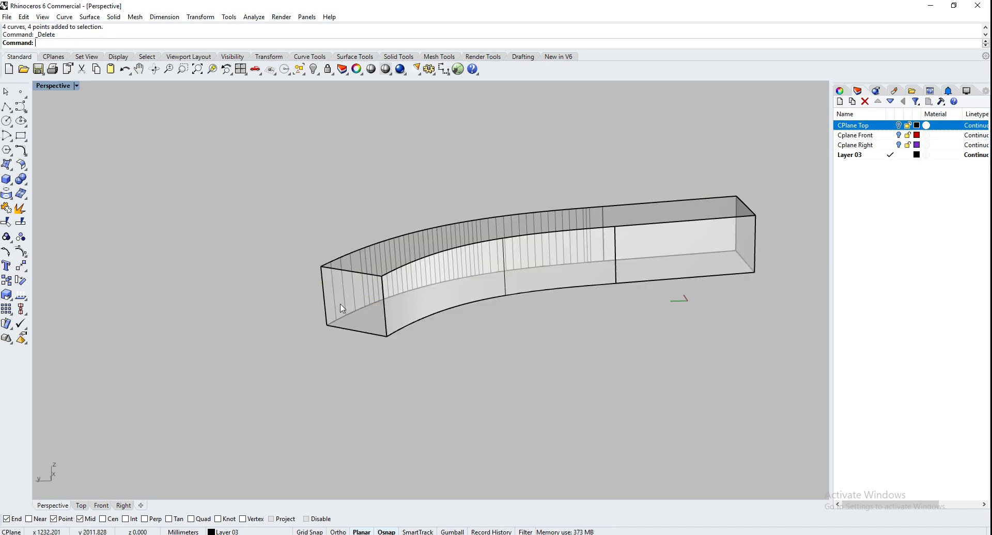
Restore the four-view layout and orient the Perspective view's construction plane to the extrusion's tilted end face.
{"action": "double_click", "coordinate": [60, 87]}
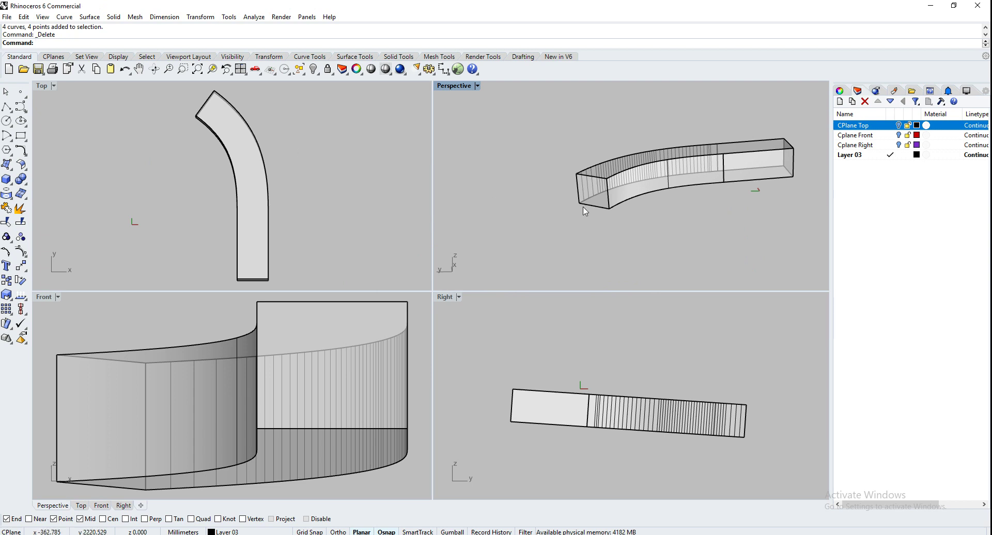
{"action": "scroll", "coordinate": [563, 207], "scroll_direction": "up", "scroll_amount": 2}
{"action": "left_click", "coordinate": [451, 89]}
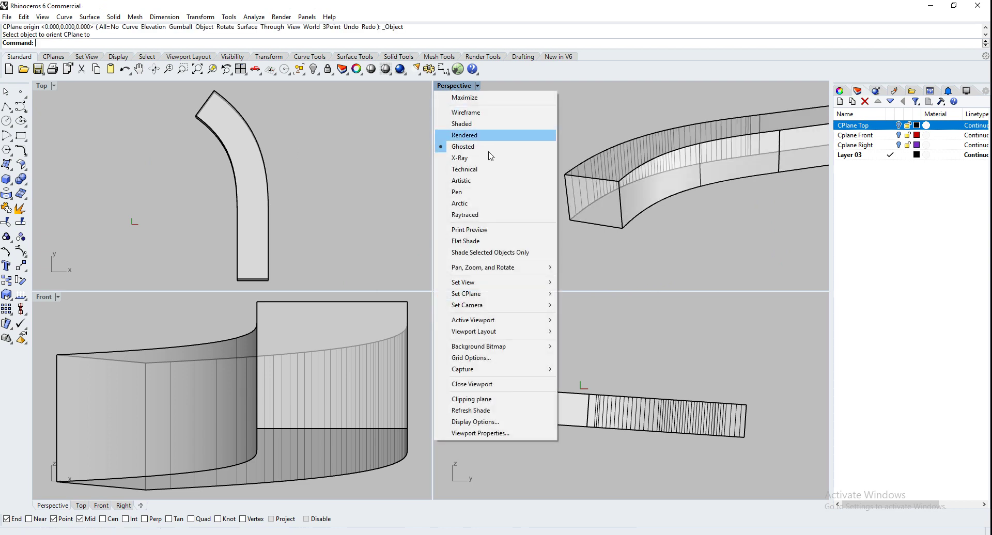
{"action": "mouse_move", "coordinate": [493, 286]}
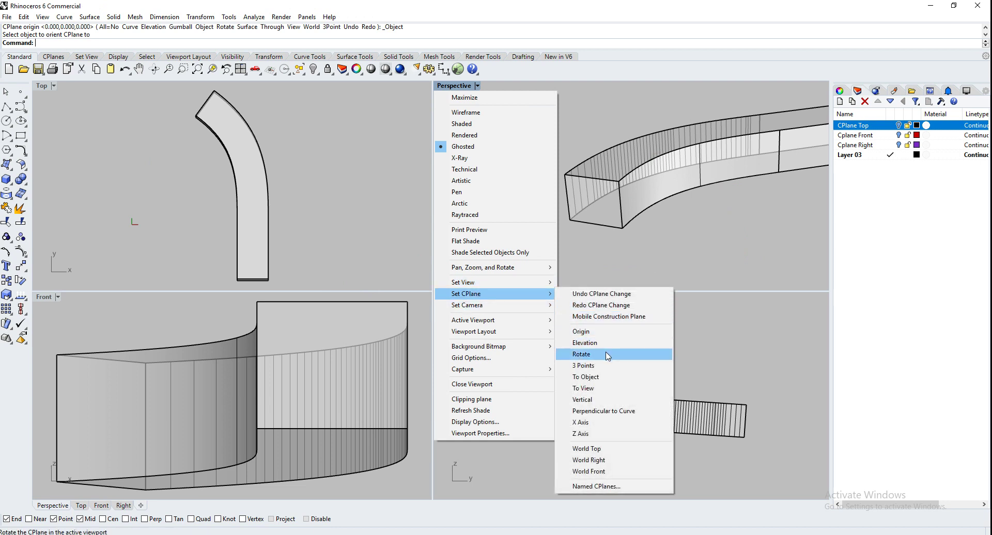
{"action": "left_click", "coordinate": [604, 377]}
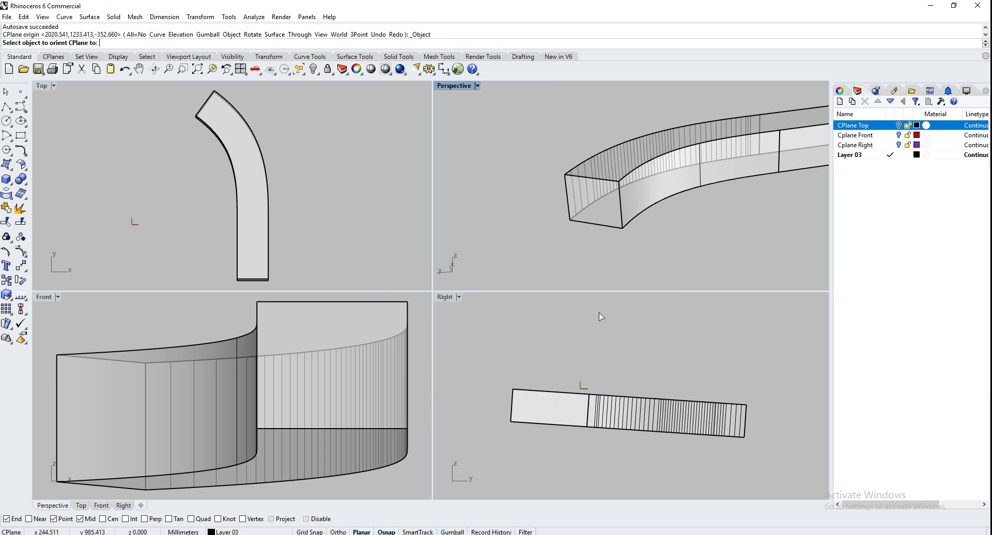
{"action": "right_click_drag", "start_coordinate": [560, 236], "coordinate": [571, 276]}
{"action": "left_click", "coordinate": [608, 247]}
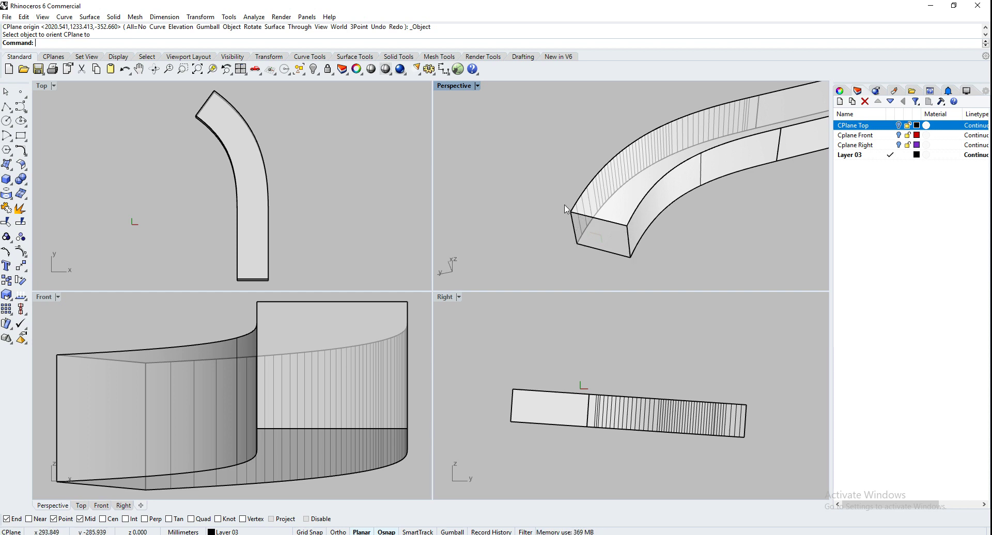
Disable object snaps and draw a long winding control-point test curve across and around the end face in the Perspective view.
{"action": "scroll", "coordinate": [544, 227], "scroll_direction": "down", "scroll_amount": 2}
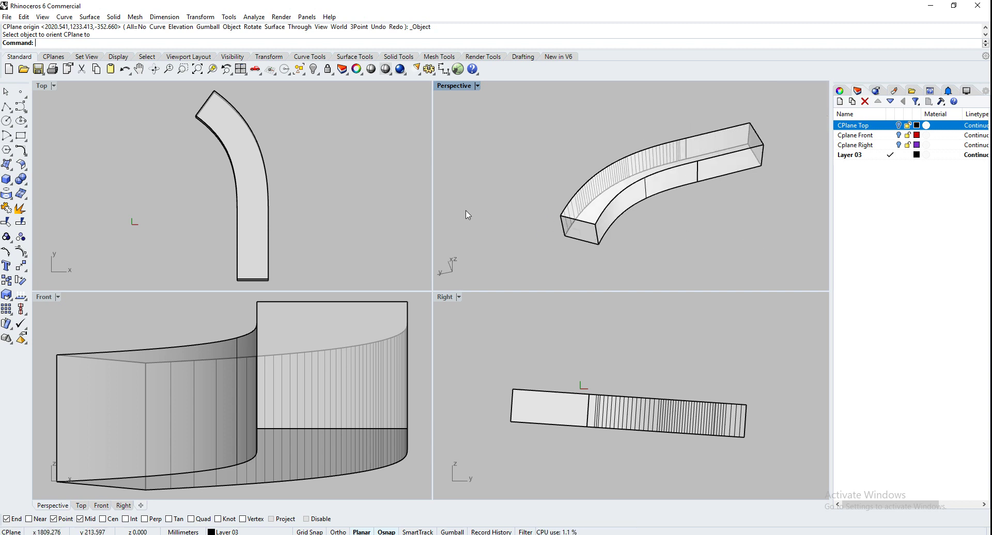
{"action": "right_click_drag", "start_coordinate": [585, 250], "coordinate": [615, 177]}
{"action": "scroll", "coordinate": [615, 178], "scroll_direction": "up", "scroll_amount": 2}
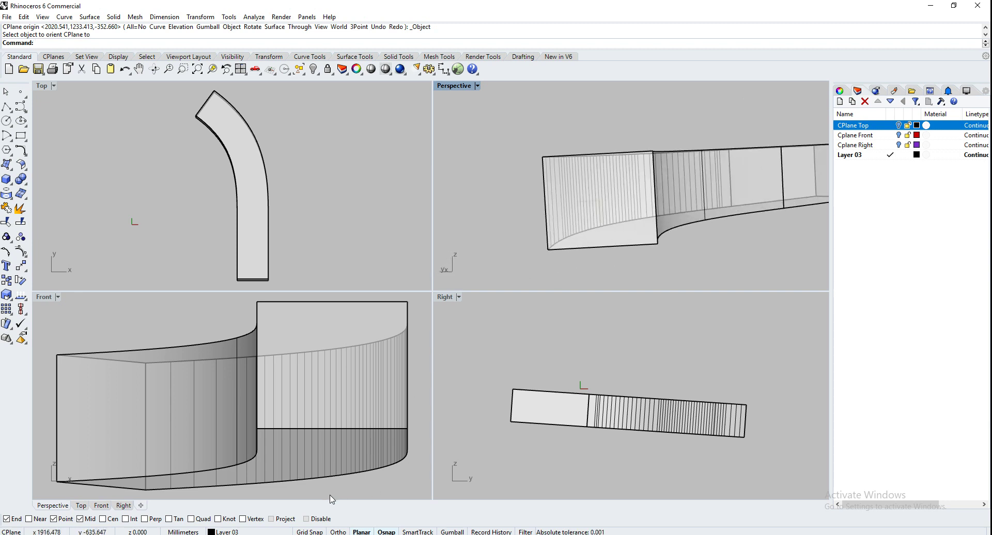
{"action": "left_click", "coordinate": [311, 520]}
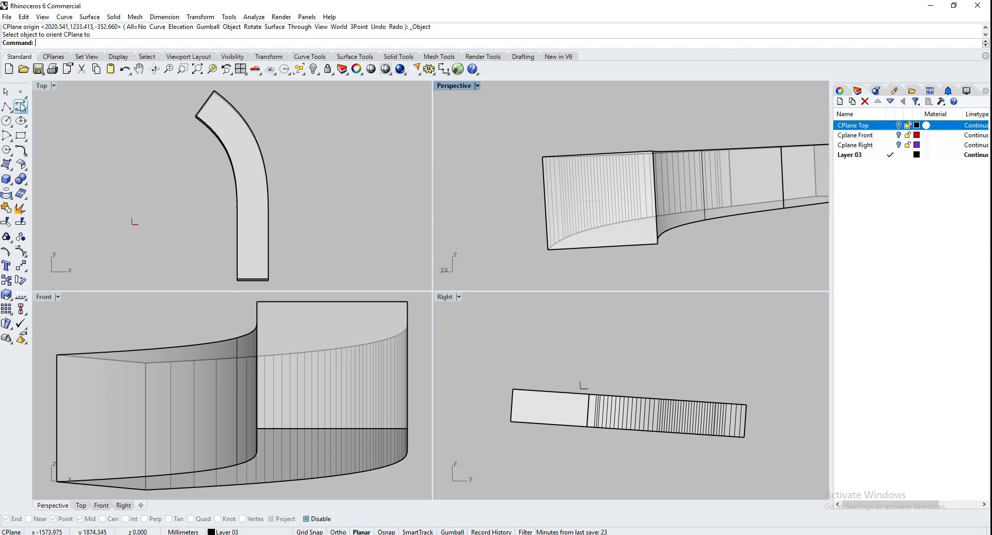
{"action": "left_click", "coordinate": [20, 105]}
{"action": "scroll", "coordinate": [546, 109], "scroll_direction": "down", "scroll_amount": 2}
{"action": "left_click", "coordinate": [574, 98]}
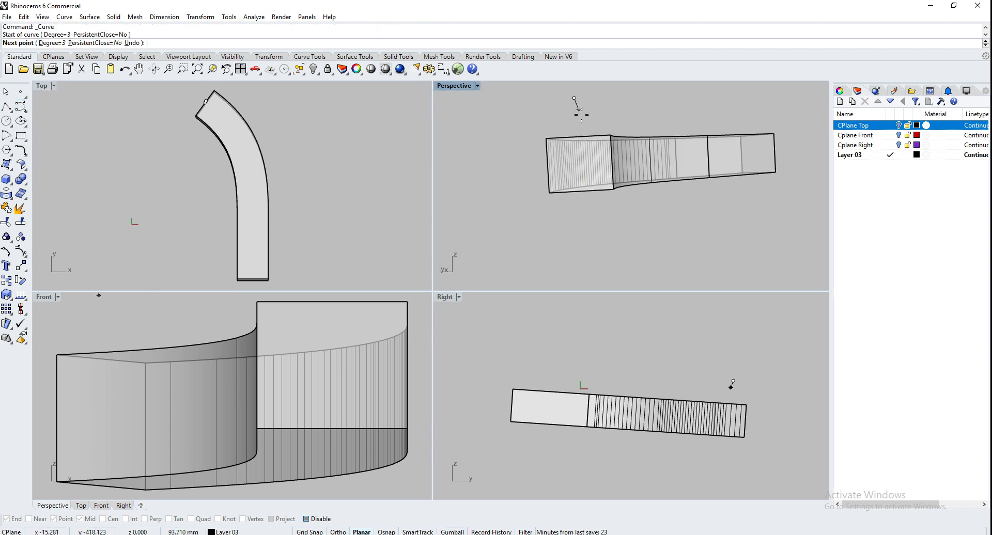
{"action": "left_click", "coordinate": [584, 135]}
{"action": "left_click", "coordinate": [574, 155]}
{"action": "left_click", "coordinate": [541, 150]}
{"action": "left_click", "coordinate": [519, 163]}
{"action": "left_click", "coordinate": [526, 192]}
{"action": "left_click", "coordinate": [561, 199]}
{"action": "left_click", "coordinate": [602, 215]}
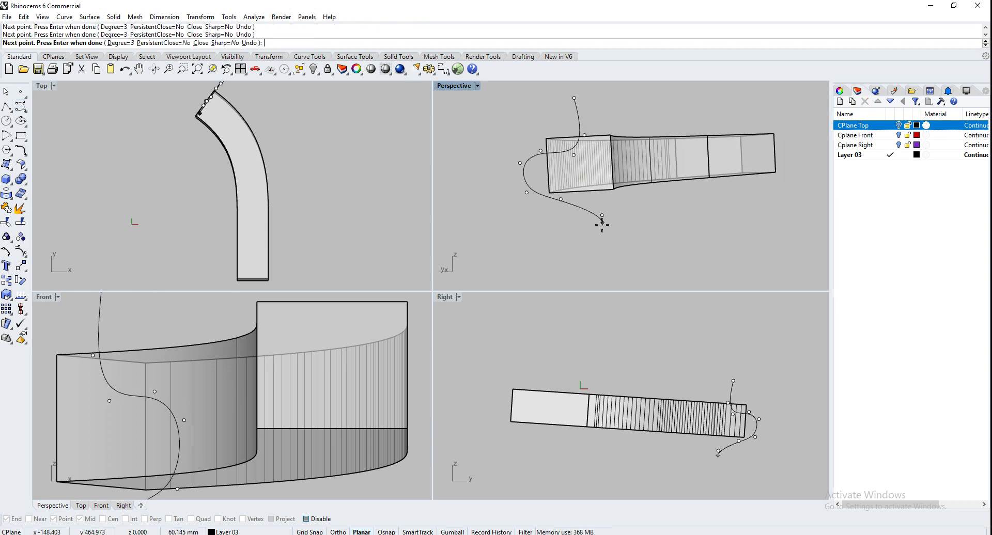
{"action": "left_click", "coordinate": [586, 238]}
{"action": "left_click", "coordinate": [551, 244]}
{"action": "left_click", "coordinate": [542, 229]}
{"action": "left_click", "coordinate": [568, 197]}
{"action": "left_click", "coordinate": [580, 169]}
{"action": "left_click", "coordinate": [606, 164]}
{"action": "left_click", "coordinate": [642, 184]}
{"action": "left_click", "coordinate": [682, 214]}
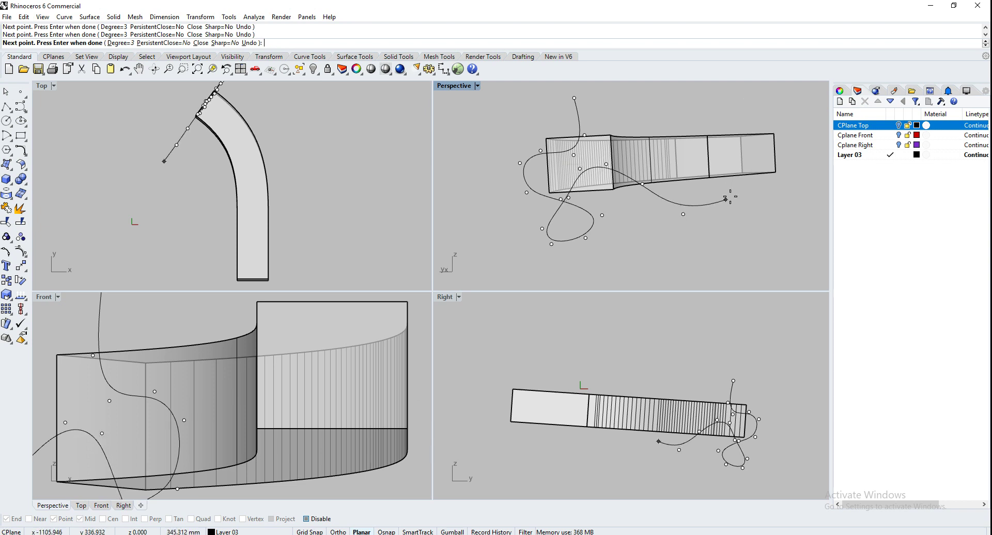
{"action": "left_click", "coordinate": [731, 192]}
{"action": "left_click", "coordinate": [732, 151]}
{"action": "left_click", "coordinate": [727, 114]}
{"action": "left_click", "coordinate": [674, 96]}
{"action": "left_click", "coordinate": [621, 116]}
{"action": "left_click", "coordinate": [495, 112]}
{"action": "left_click", "coordinate": [449, 134]}
{"action": "left_click", "coordinate": [467, 181]}
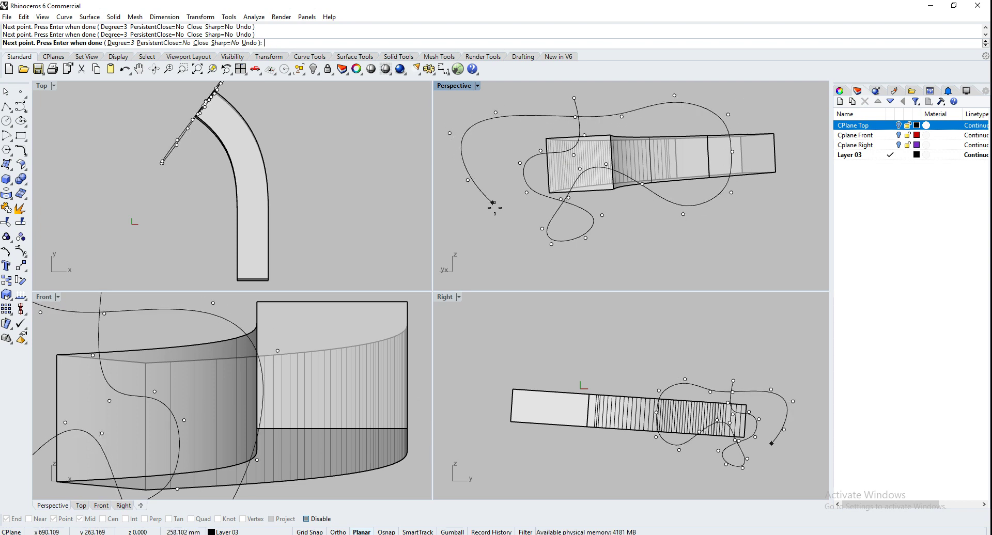
{"action": "left_click", "coordinate": [492, 203]}
{"action": "left_click", "coordinate": [492, 224]}
{"action": "key", "text": "Return"}
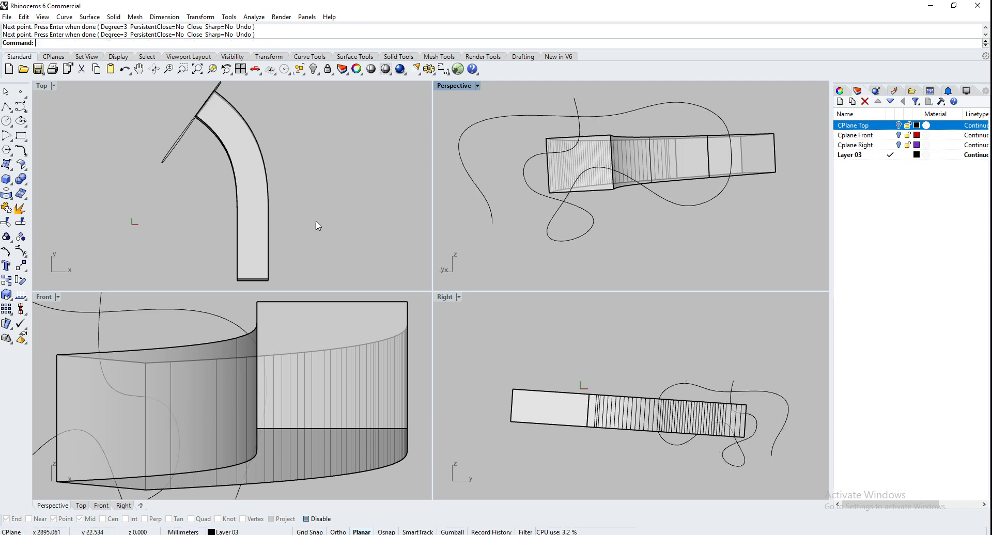
Check edge-on that the test curve lies in the end face's plane, delete it and re-enable object snaps.
{"action": "right_click_drag", "start_coordinate": [460, 95], "coordinate": [646, 142]}
{"action": "right_click_drag", "start_coordinate": [530, 171], "coordinate": [460, 181]}
{"action": "scroll", "coordinate": [716, 190], "scroll_direction": "up", "scroll_amount": 5}
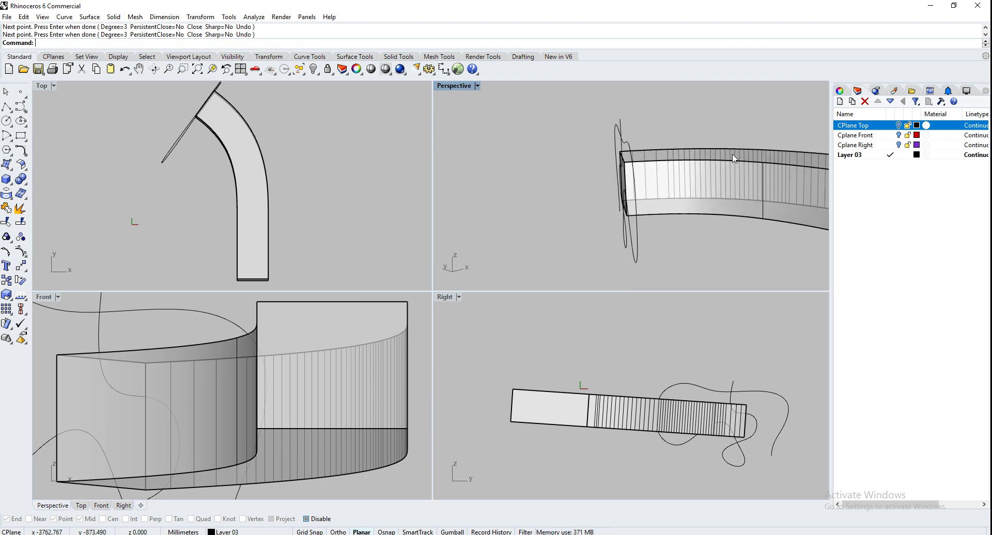
{"action": "right_click_drag", "start_coordinate": [736, 155], "coordinate": [649, 220]}
{"action": "left_click", "coordinate": [649, 216]}
{"action": "key", "text": "Delete"}
{"action": "right_click_drag", "start_coordinate": [688, 261], "coordinate": [593, 239]}
{"action": "scroll", "coordinate": [661, 232], "scroll_direction": "up", "scroll_amount": 2}
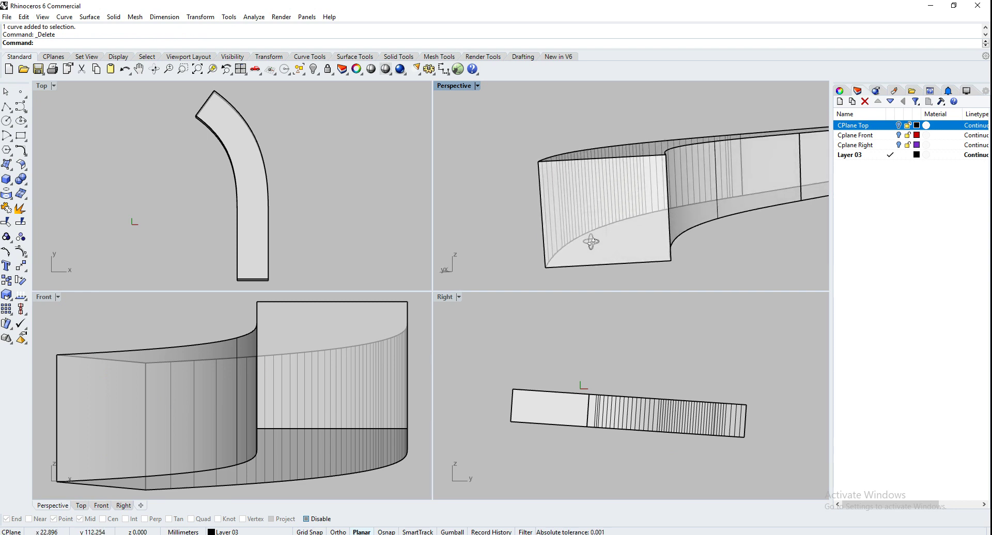
{"action": "left_click", "coordinate": [305, 519]}
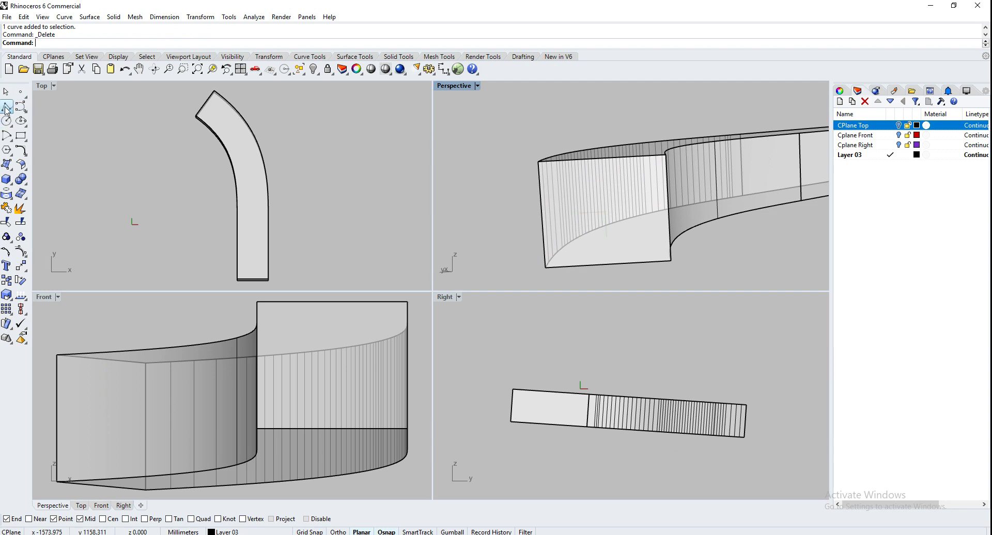
{"action": "left_click", "coordinate": [6, 106]}
{"action": "left_click", "coordinate": [29, 518]}
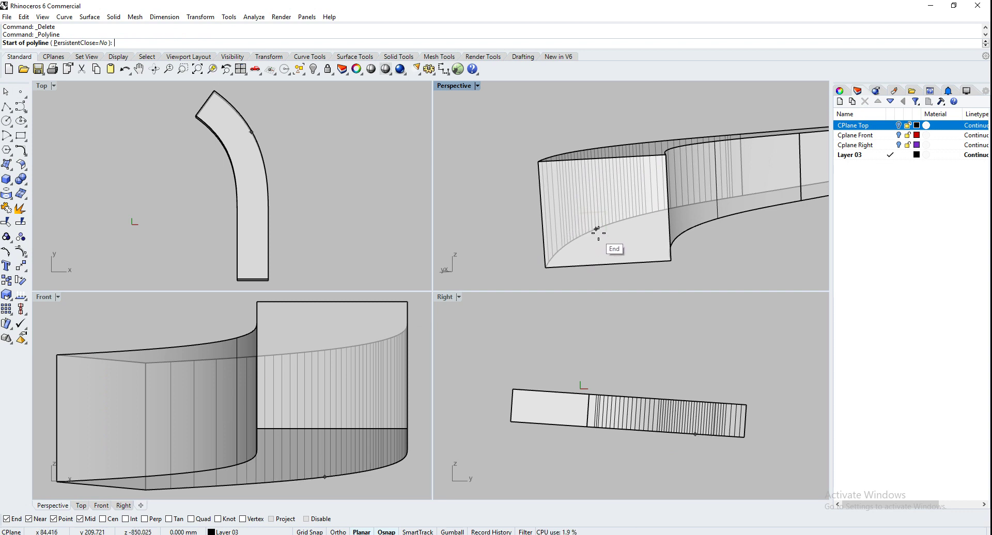
{"action": "left_click", "coordinate": [620, 223]}
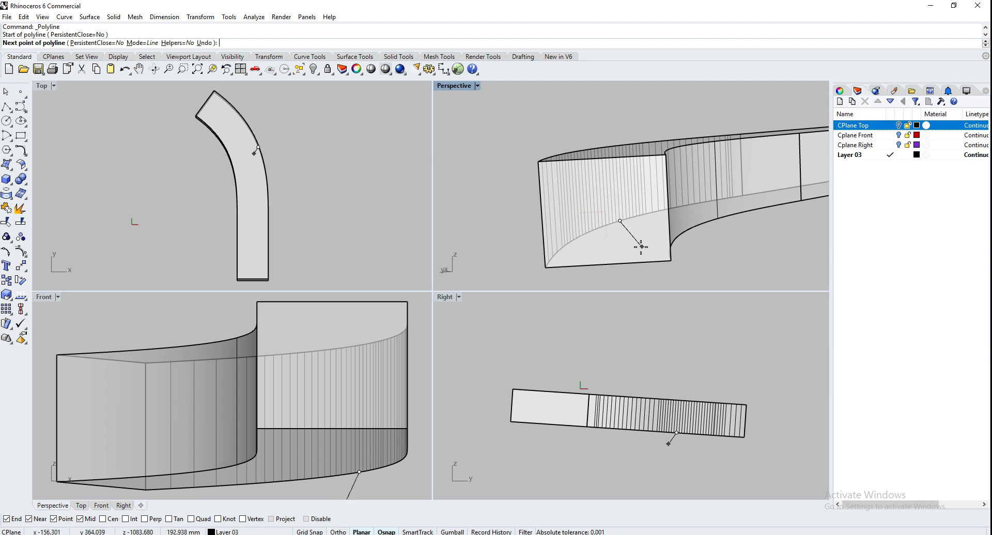
{"action": "key", "text": "Escape"}
Draw a polyline across the end face between the midpoints of its two upright edges, using only the Mid snap.
{"action": "scroll", "coordinate": [630, 212], "scroll_direction": "up", "scroll_amount": 3}
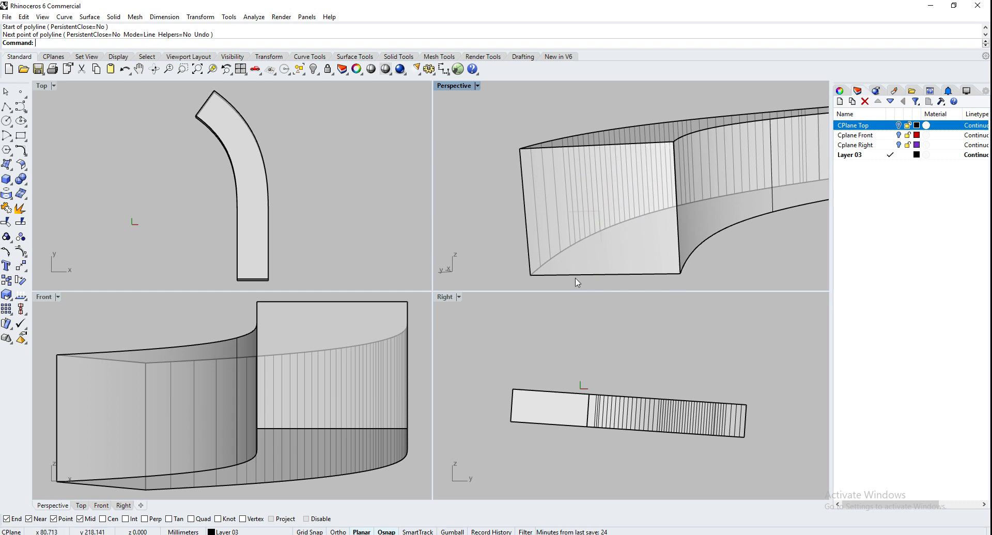
{"action": "left_click", "coordinate": [7, 107]}
{"action": "right_click", "coordinate": [88, 518]}
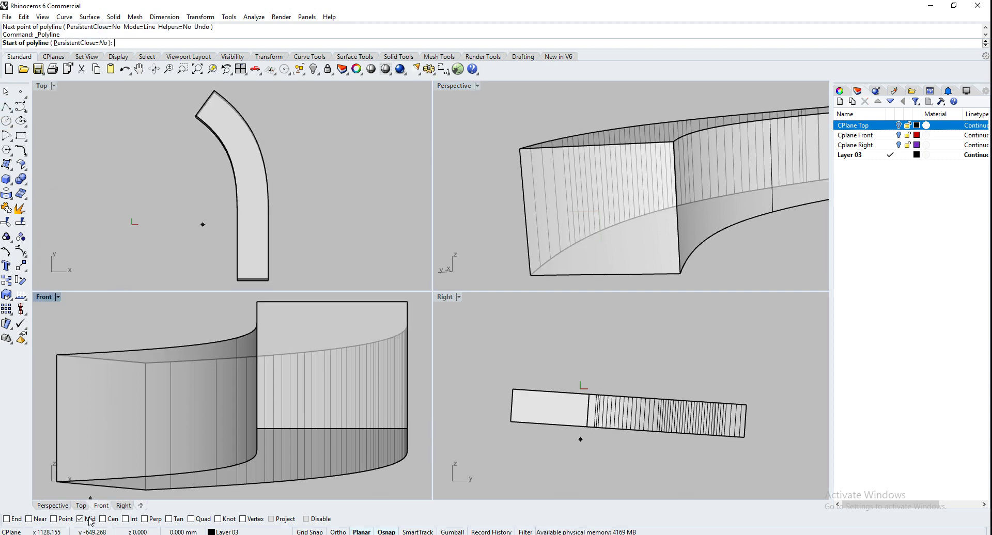
{"action": "left_click", "coordinate": [524, 215]}
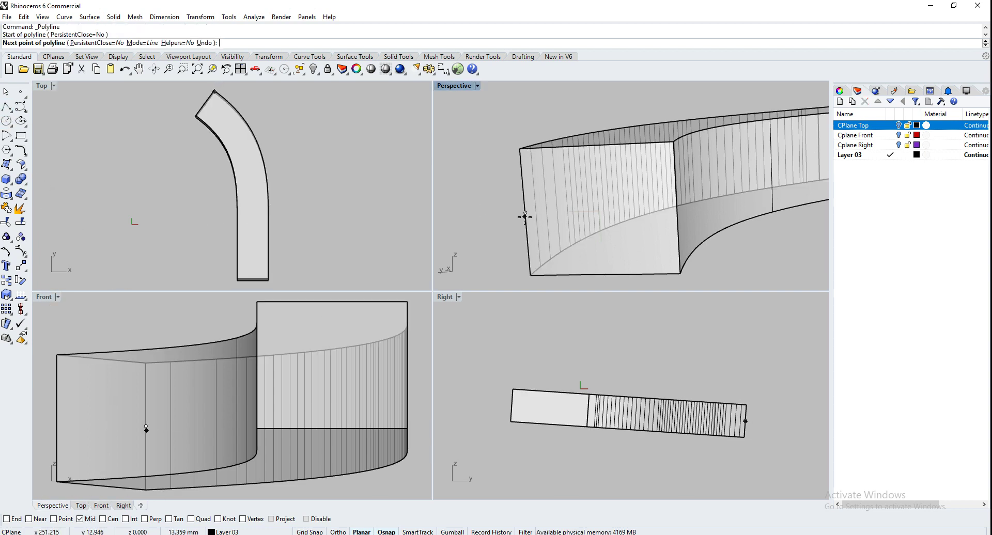
{"action": "left_click", "coordinate": [677, 208]}
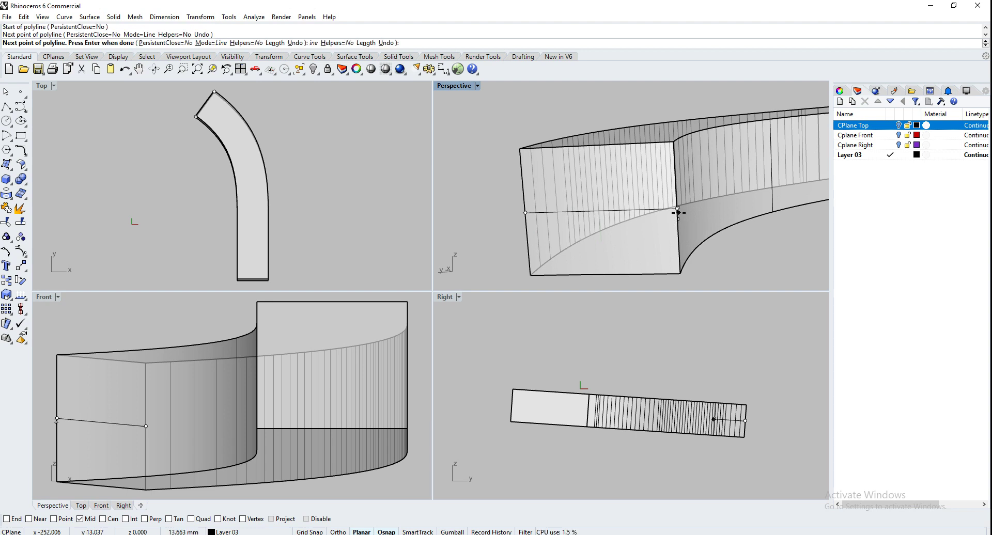
{"action": "key", "text": "Return"}
Divide the end face's midline into 3 segments with points, marking its ends.
{"action": "left_click", "coordinate": [621, 212]}
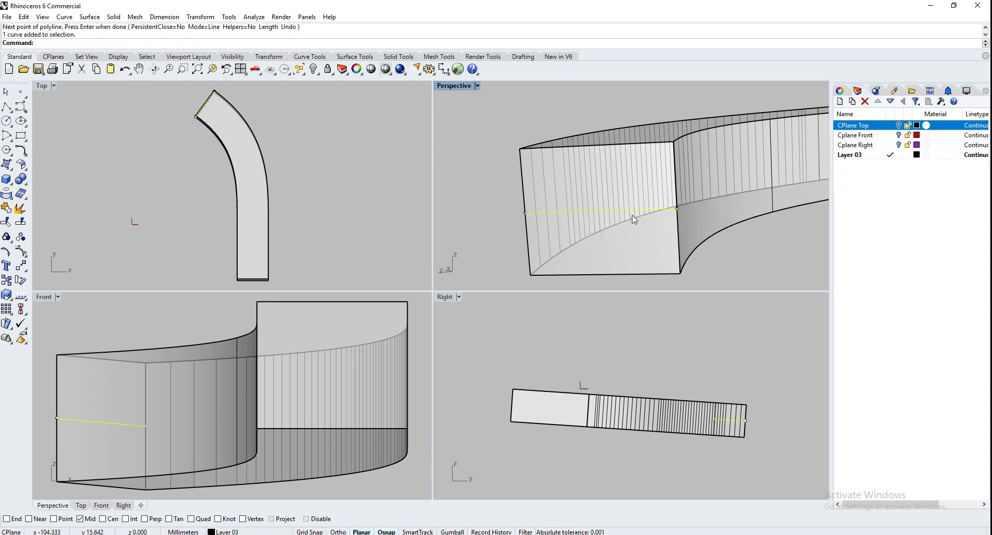
{"action": "type", "text": "Div"}
{"action": "key", "text": "Return"}
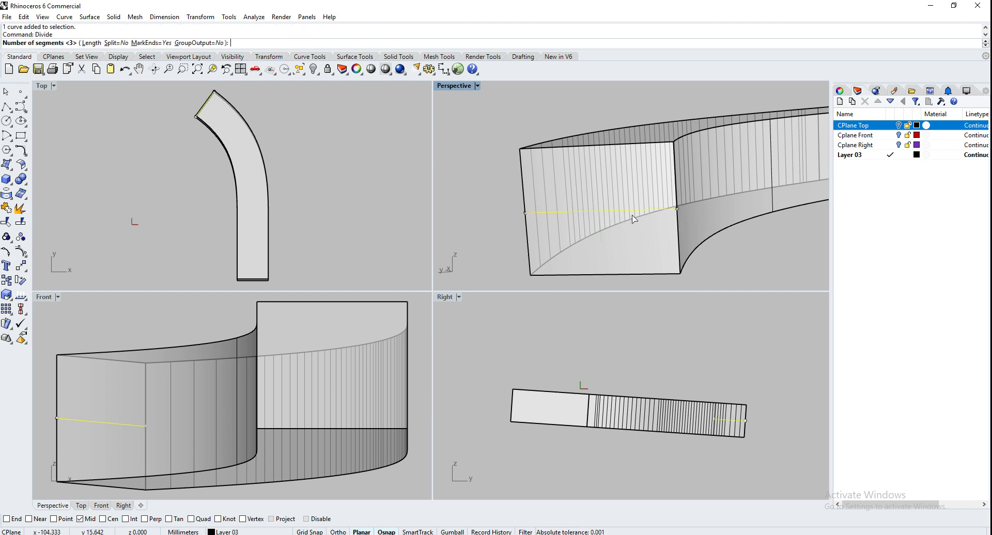
{"action": "key", "text": "Return"}
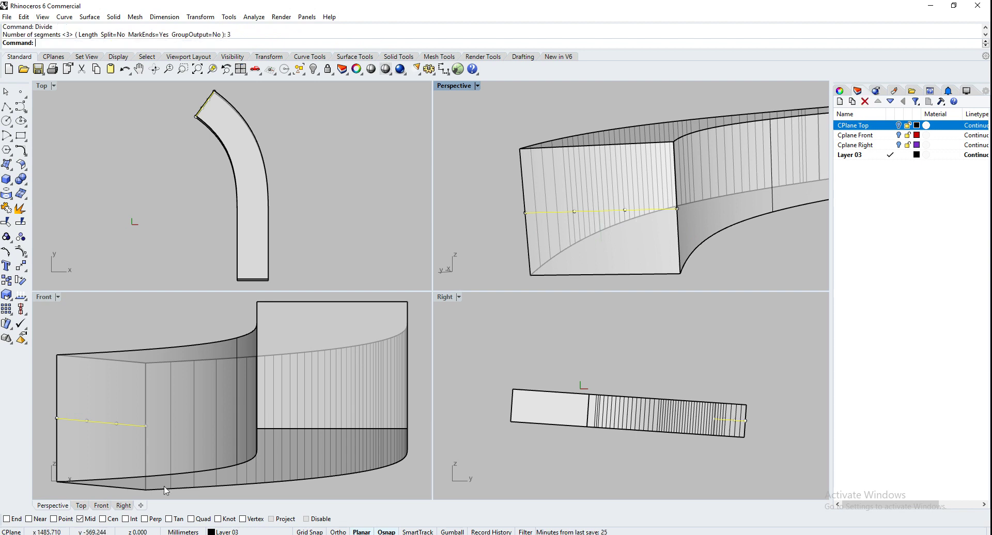
Draw a circle of about 46 mm radius centred on the midline's division point nearest the end face's outer edge.
{"action": "left_click", "coordinate": [6, 120]}
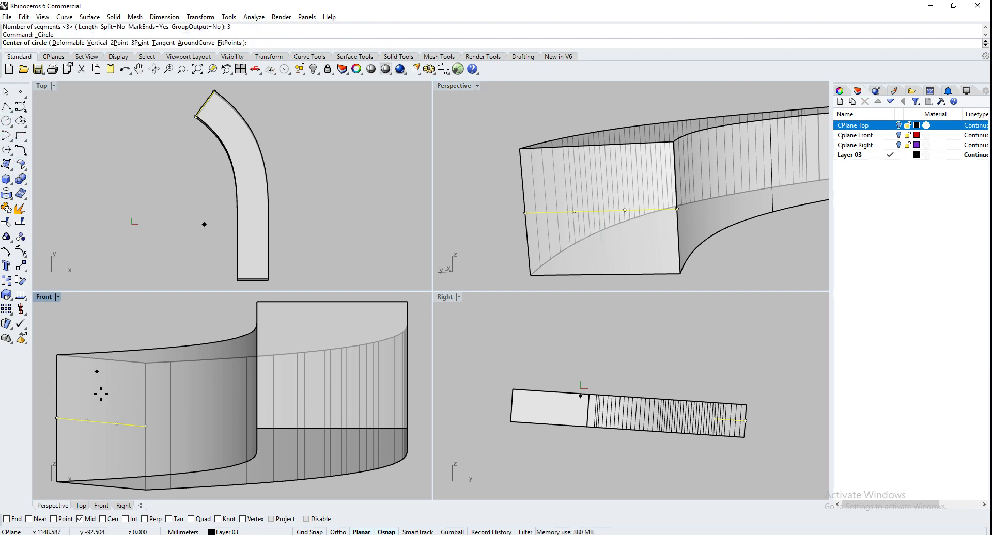
{"action": "left_click", "coordinate": [574, 211]}
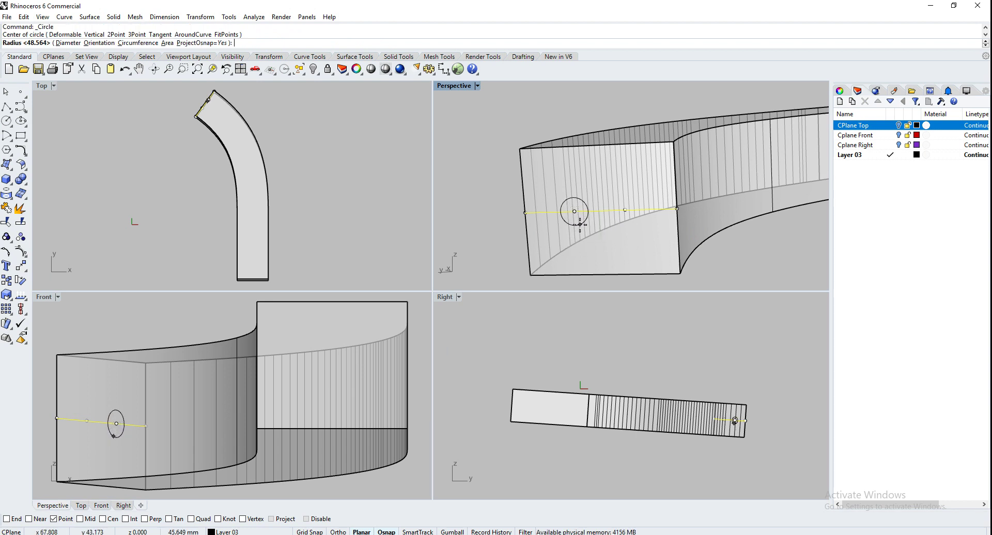
{"action": "left_click", "coordinate": [580, 224]}
Copy the circle from its centre to the end face midline's other inner division point.
{"action": "left_click", "coordinate": [580, 224]}
{"action": "left_click", "coordinate": [612, 254]}
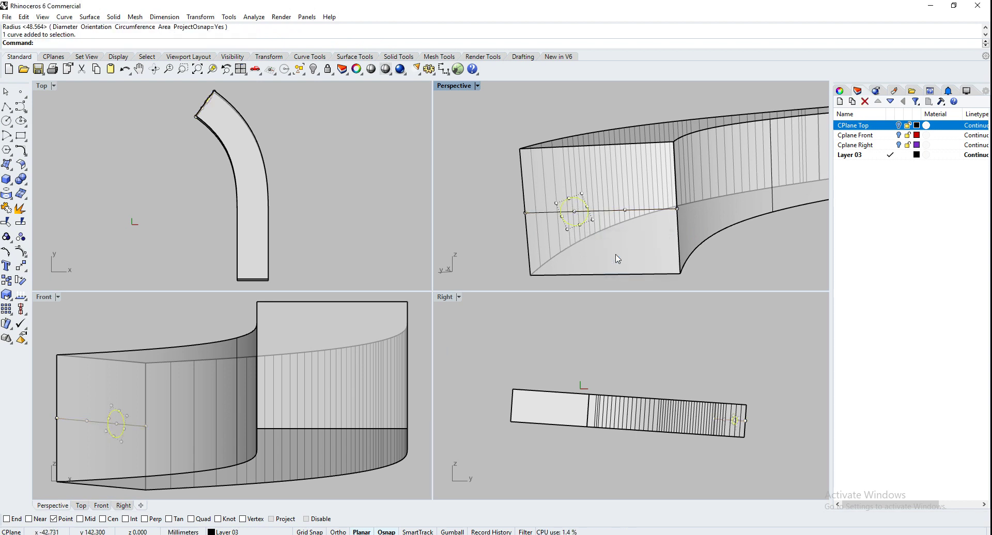
{"action": "type", "text": "copy"}
{"action": "key", "text": "Return"}
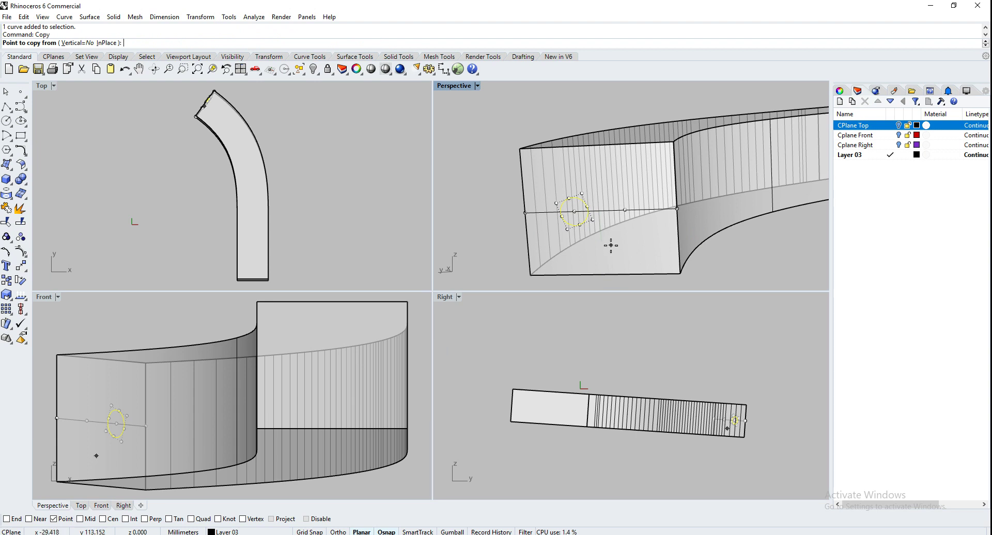
{"action": "left_click", "coordinate": [575, 212]}
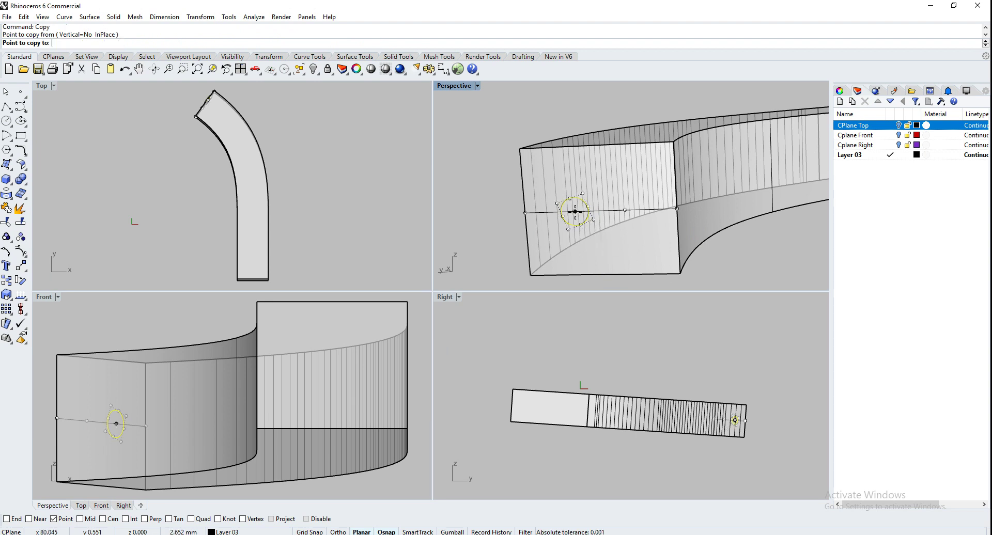
{"action": "left_click", "coordinate": [625, 210]}
{"action": "key", "text": "Return"}
{"action": "left_click", "coordinate": [758, 278]}
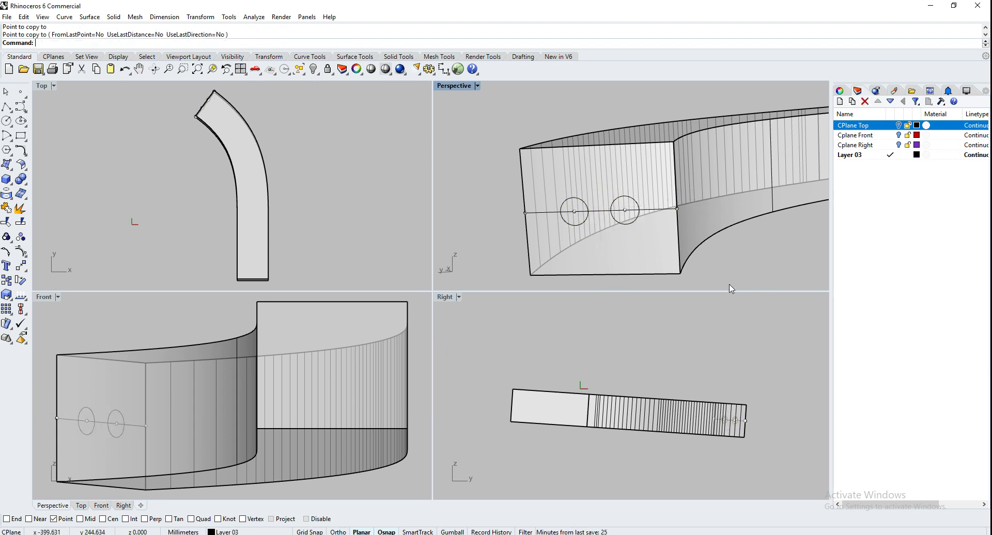
Save the Perspective viewport's current construction plane as a named CPlane called "alsdjflasdkjf".
{"action": "right_click_drag", "start_coordinate": [573, 208], "coordinate": [698, 208]}
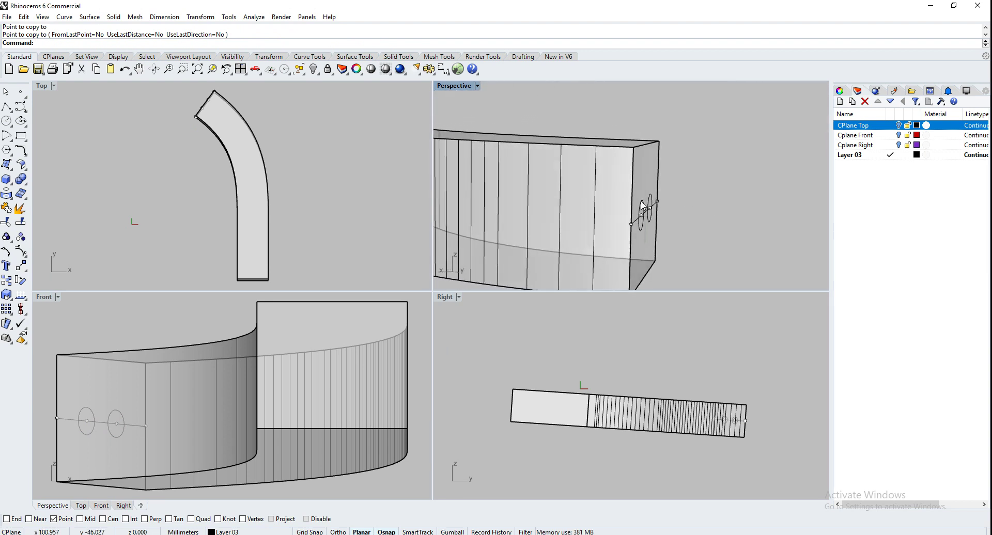
{"action": "scroll", "coordinate": [646, 206], "scroll_direction": "down", "scroll_amount": 5}
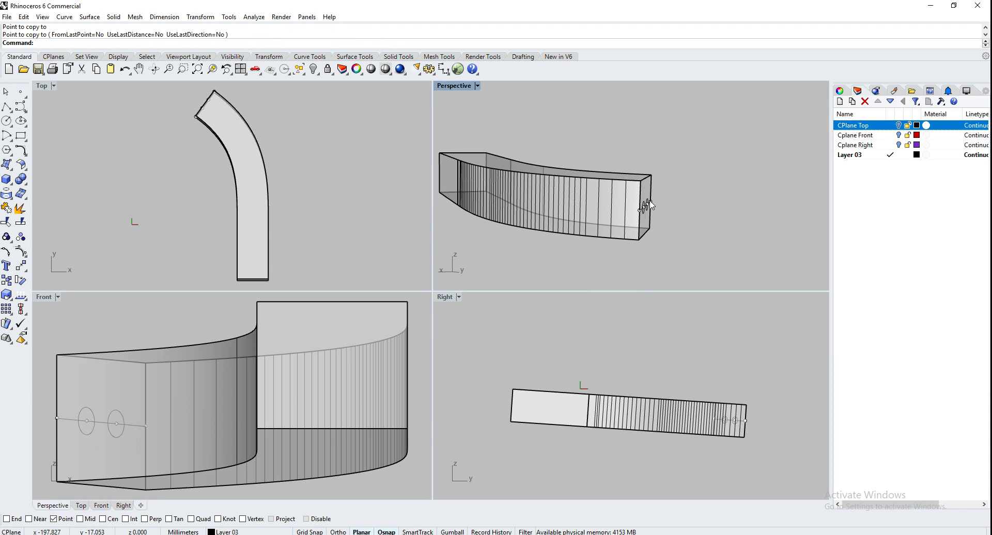
{"action": "scroll", "coordinate": [700, 222], "scroll_direction": "down", "scroll_amount": 2}
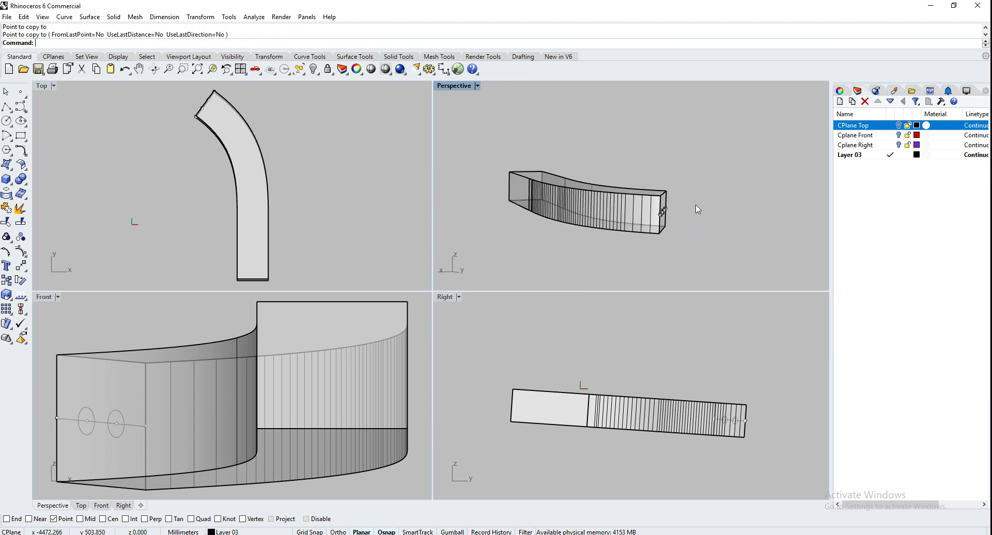
{"action": "right_click_drag", "start_coordinate": [698, 210], "coordinate": [656, 226]}
{"action": "scroll", "coordinate": [671, 248], "scroll_direction": "up", "scroll_amount": 2}
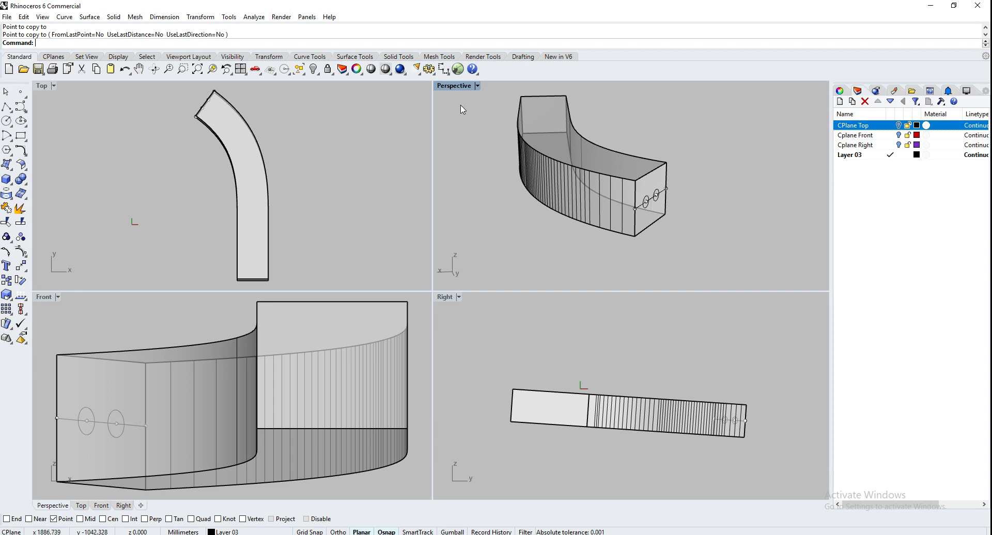
{"action": "left_click", "coordinate": [454, 87]}
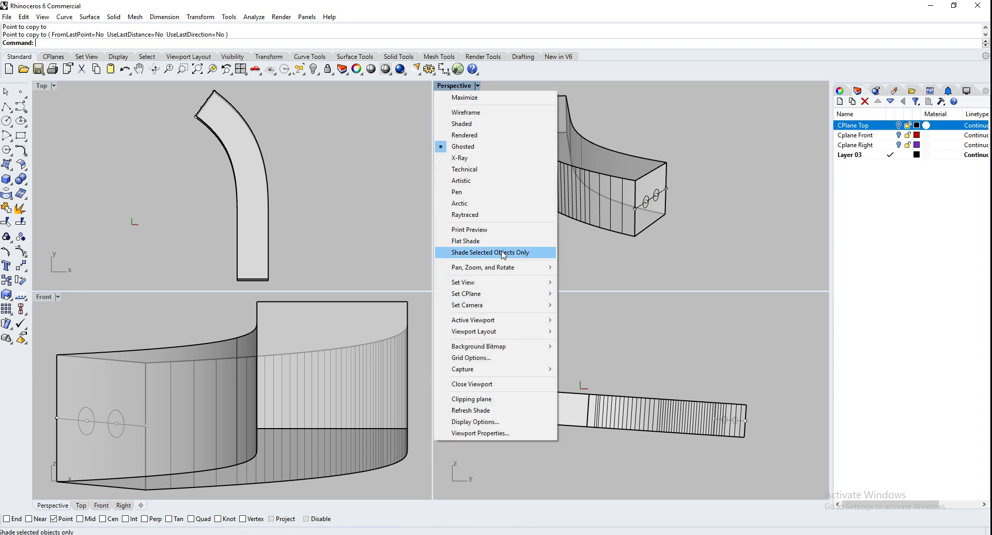
{"action": "mouse_move", "coordinate": [506, 297]}
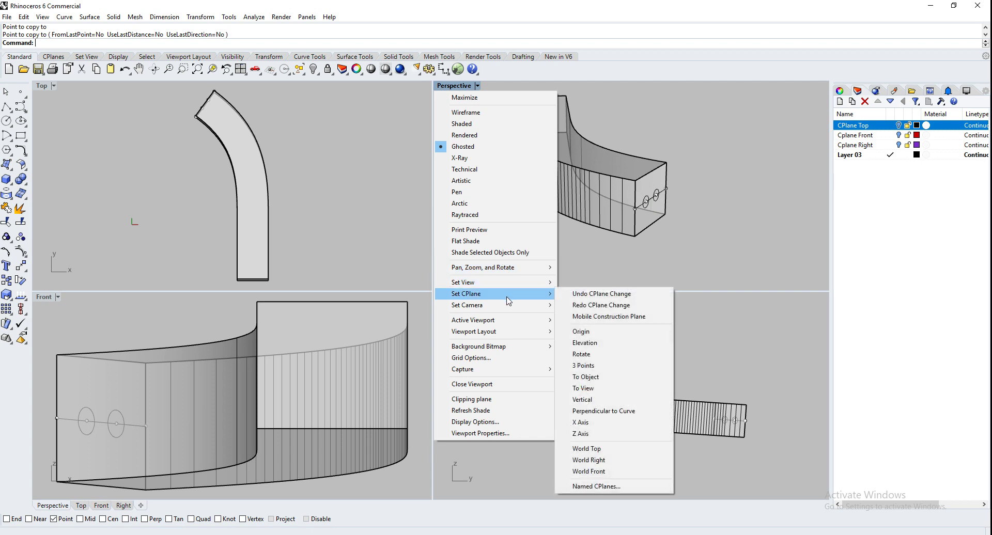
{"action": "left_click", "coordinate": [627, 488]}
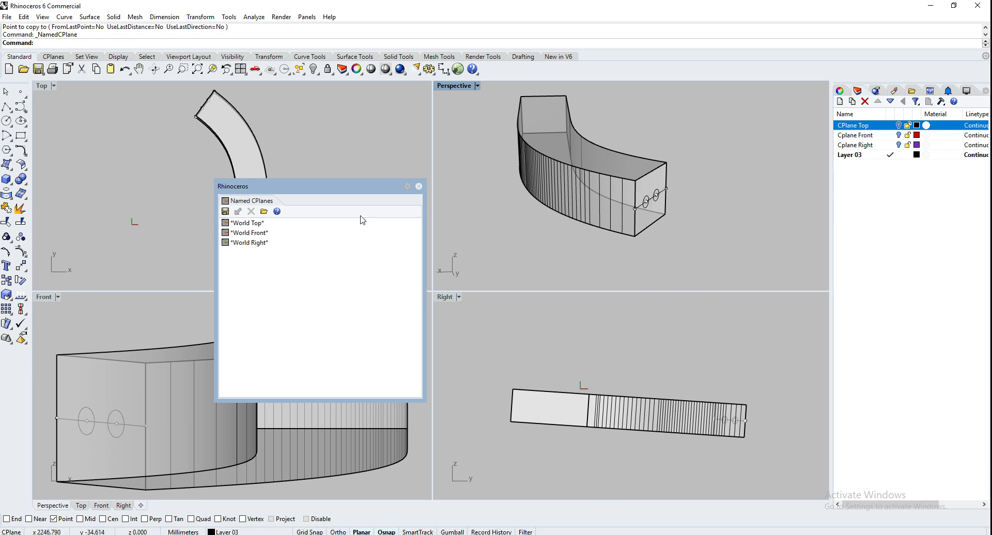
{"action": "left_click", "coordinate": [225, 211]}
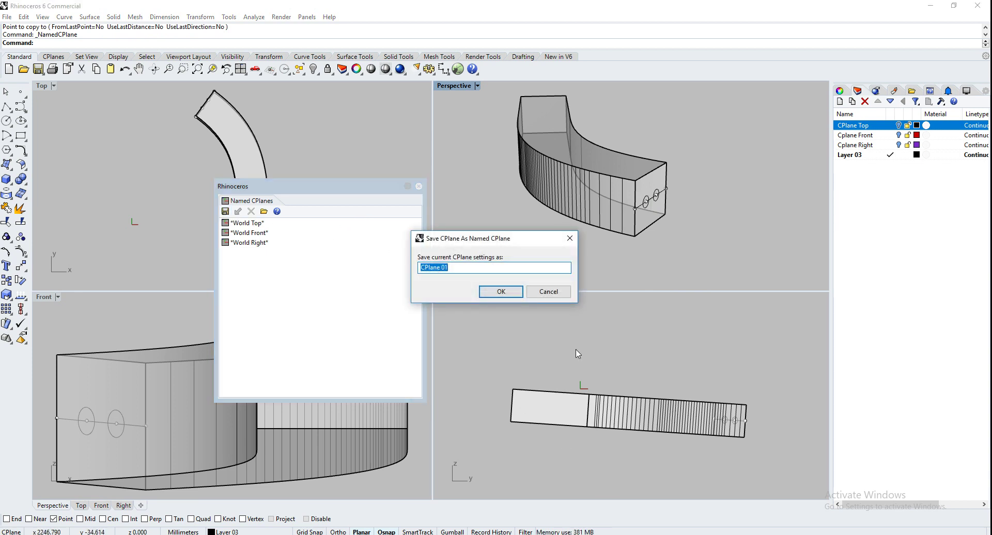
{"action": "type", "text": "alsdjflasdkjf"}
{"action": "left_click", "coordinate": [504, 291]}
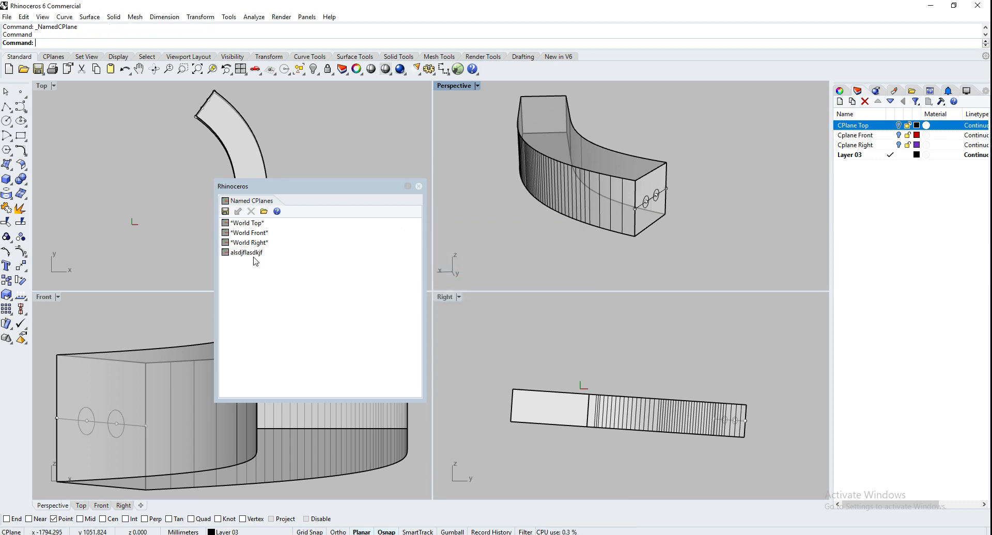
{"action": "left_click", "coordinate": [419, 185]}
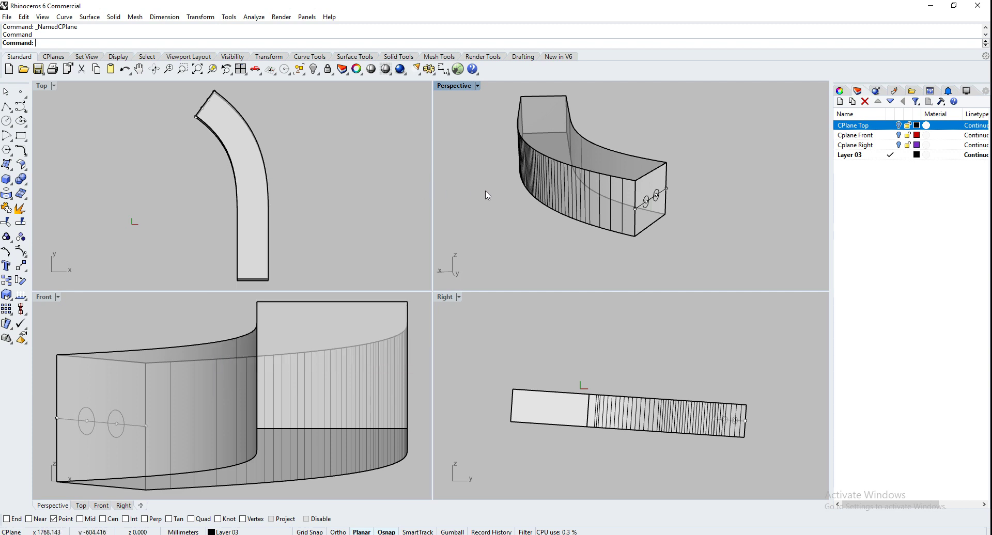
Check the Perspective viewport's construction plane options for the saved named CPlane and the World presets.
{"action": "right_click_drag", "start_coordinate": [532, 239], "coordinate": [497, 187]}
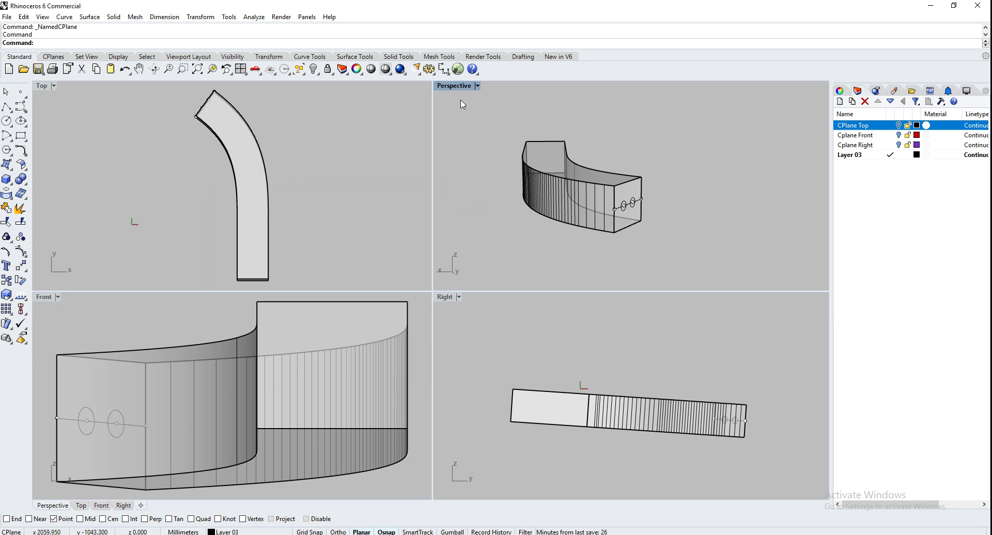
{"action": "left_click", "coordinate": [456, 88]}
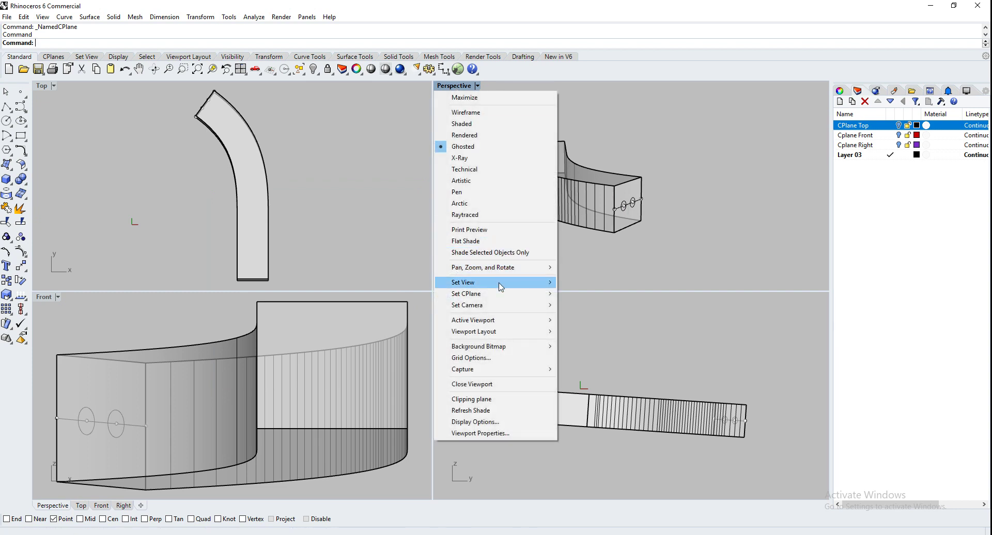
{"action": "mouse_move", "coordinate": [502, 297]}
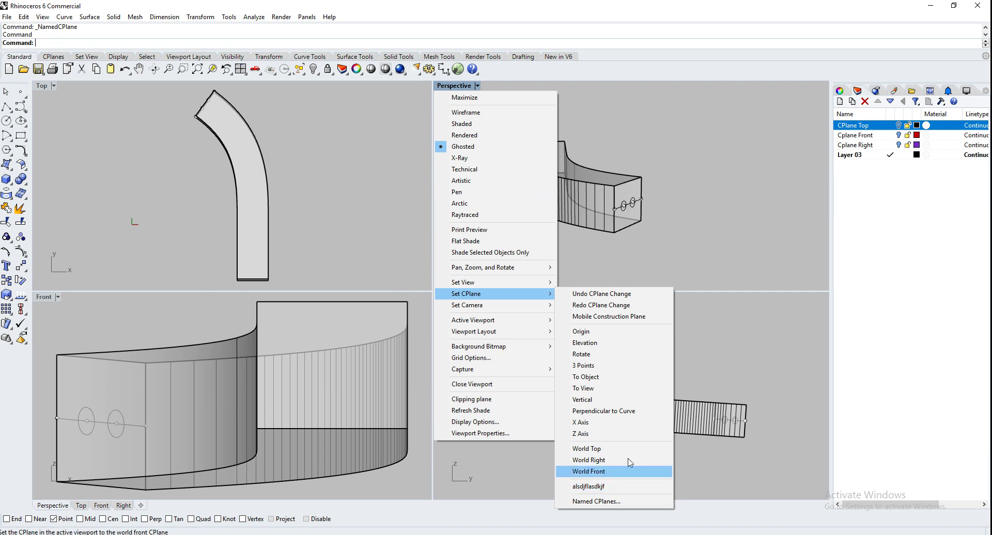
{"action": "left_click", "coordinate": [717, 262]}
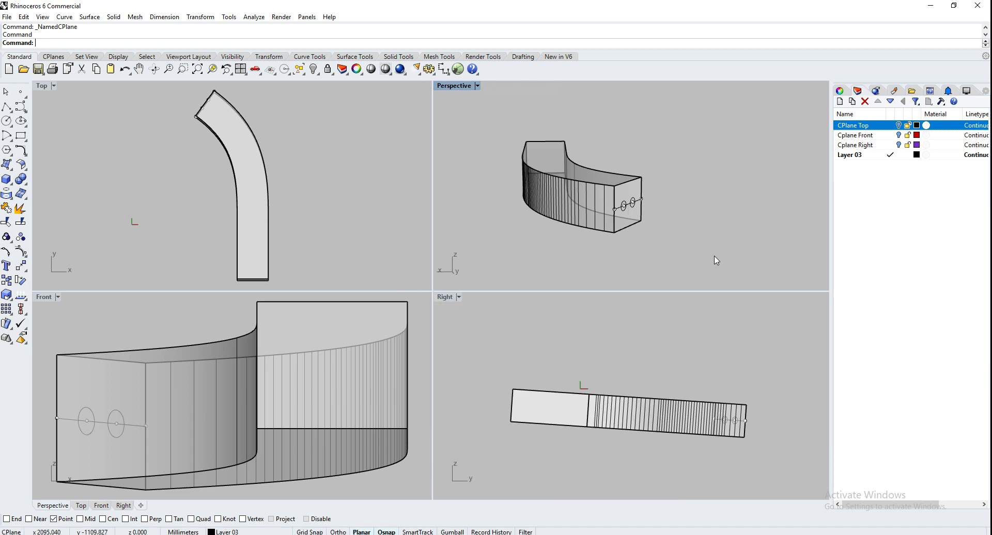
Select the extrusion, circles, midline and points in the Top viewport and hide them all.
{"action": "scroll", "coordinate": [217, 217], "scroll_direction": "down", "scroll_amount": 3}
{"action": "right_click", "coordinate": [216, 217]}
{"action": "key", "text": "Escape"}
{"action": "left_click_drag", "start_coordinate": [230, 261], "coordinate": [139, 147]}
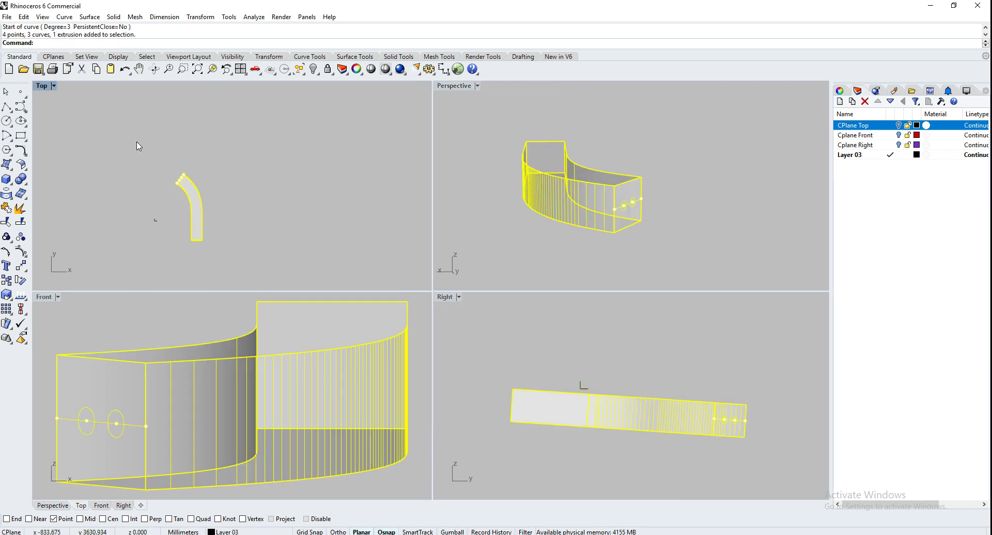
{"action": "type", "text": "Hide"}
{"action": "key", "text": "Return"}
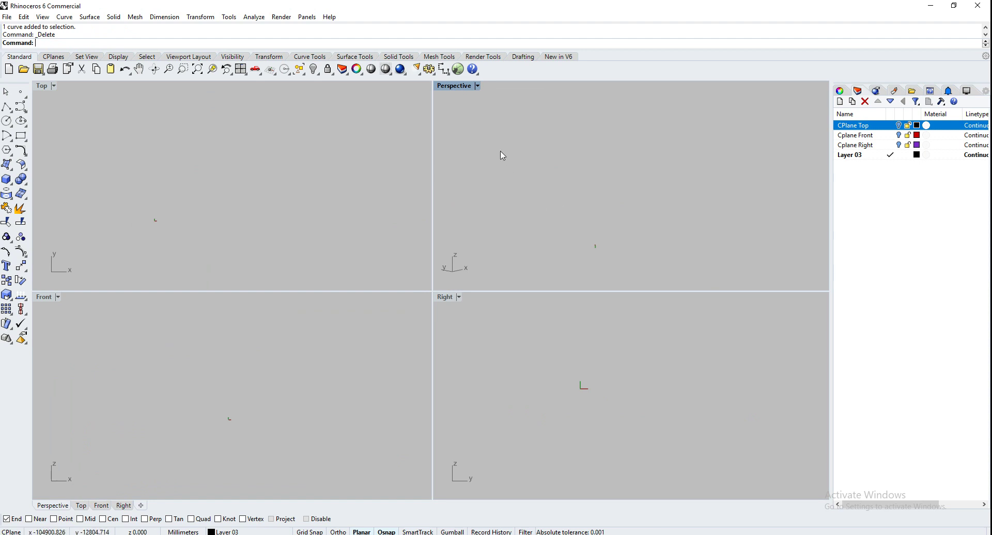
Reset the Perspective viewport's construction plane to World Top.
{"action": "left_click", "coordinate": [464, 88]}
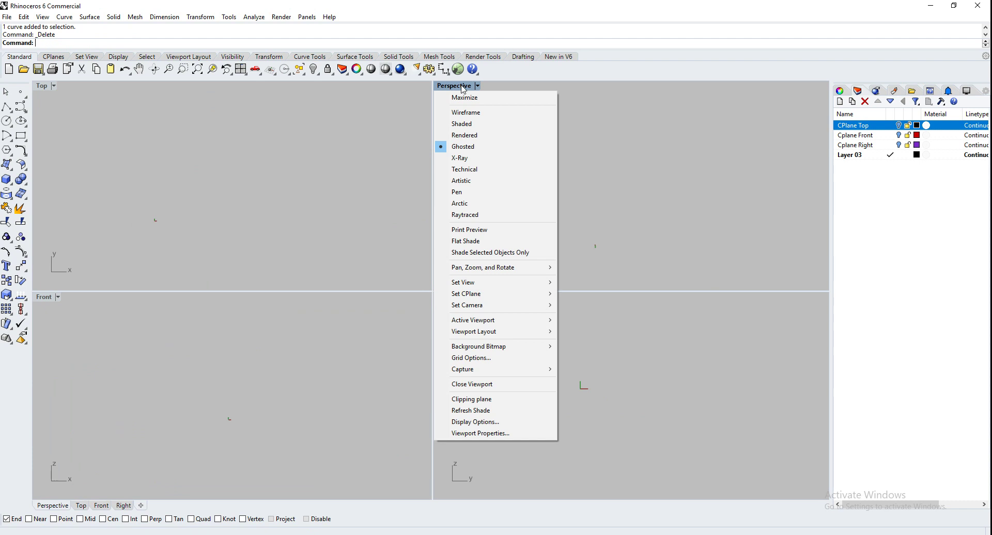
{"action": "mouse_move", "coordinate": [506, 298]}
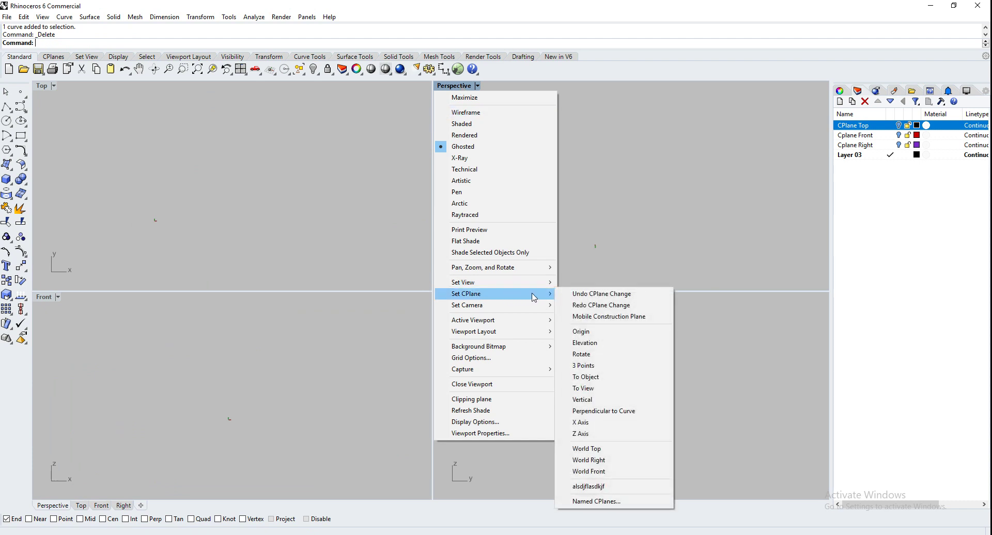
{"action": "left_click", "coordinate": [617, 453]}
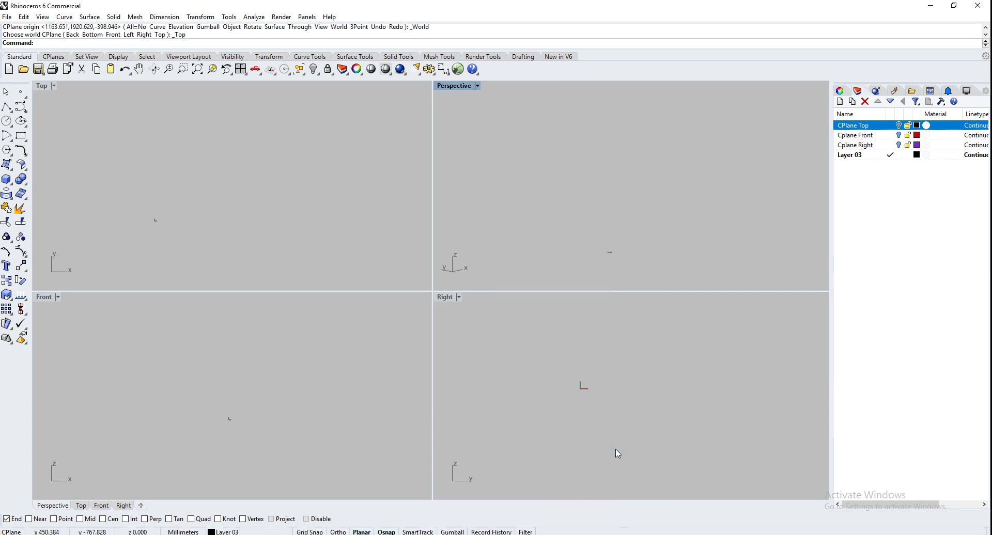
Draw a winding freeform curve with twelve control points around the origin in the Perspective viewport.
{"action": "right_click_drag", "start_coordinate": [542, 181], "coordinate": [551, 200]}
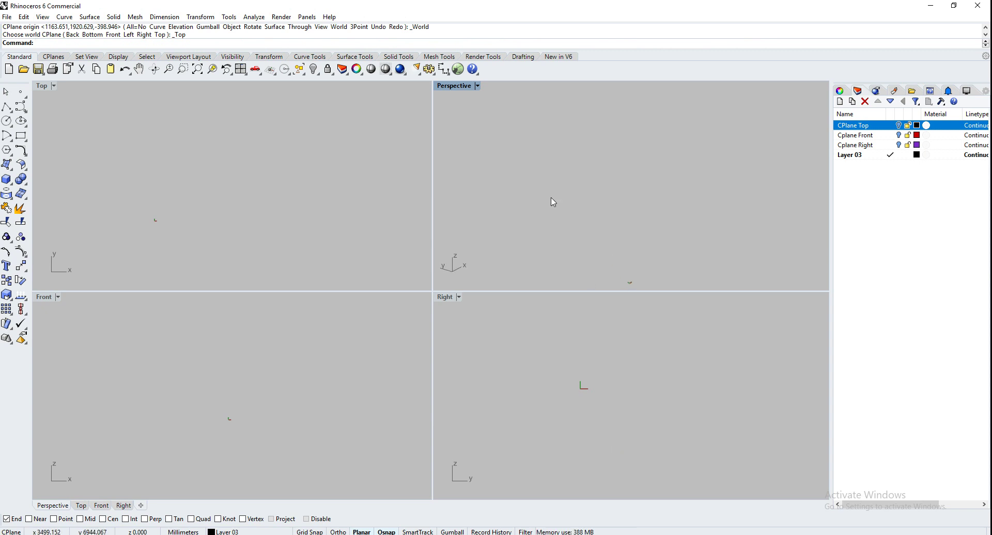
{"action": "scroll", "coordinate": [529, 166], "scroll_direction": "down", "scroll_amount": 6}
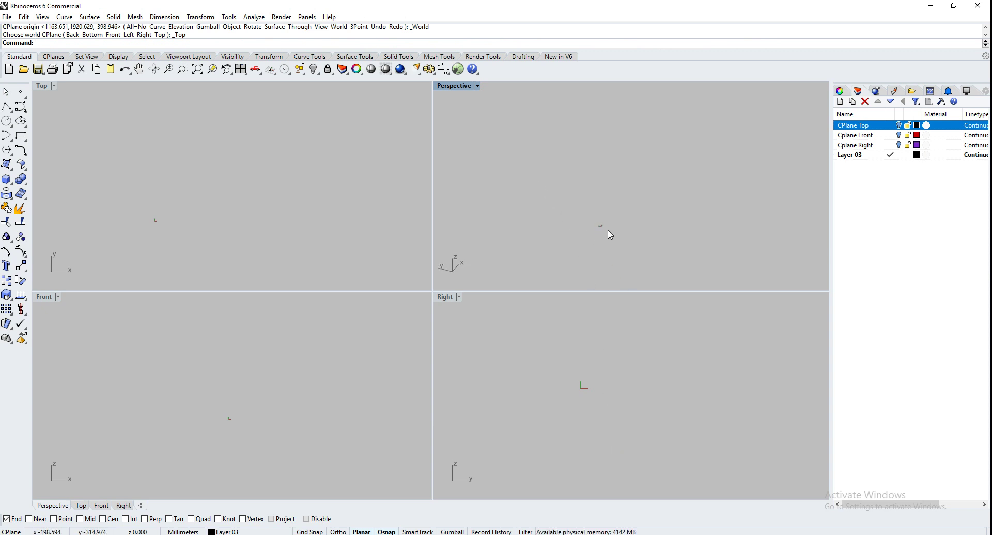
{"action": "scroll", "coordinate": [602, 227], "scroll_direction": "up", "scroll_amount": 6}
{"action": "left_click", "coordinate": [21, 107]}
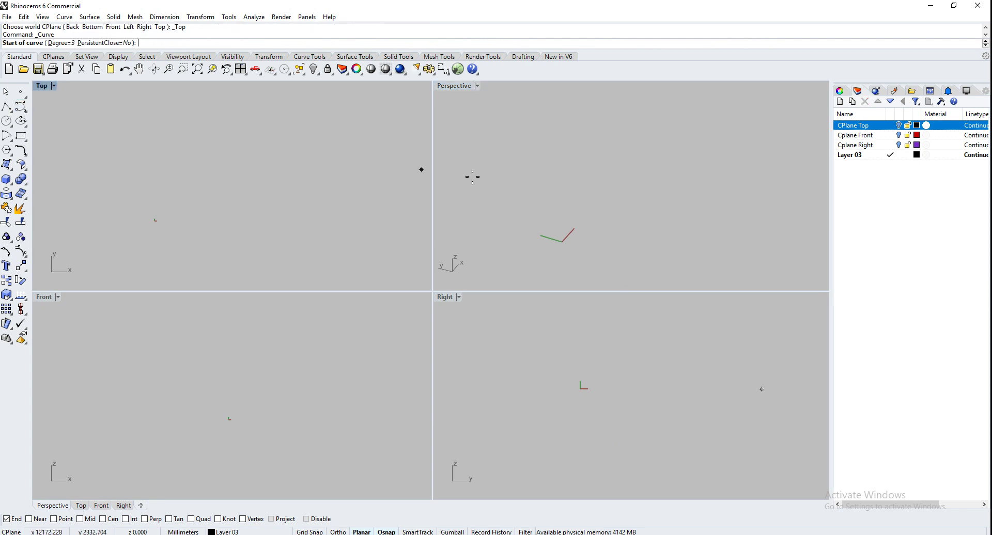
{"action": "left_click", "coordinate": [568, 173]}
{"action": "left_click", "coordinate": [593, 218]}
{"action": "left_click", "coordinate": [536, 224]}
{"action": "left_click", "coordinate": [479, 216]}
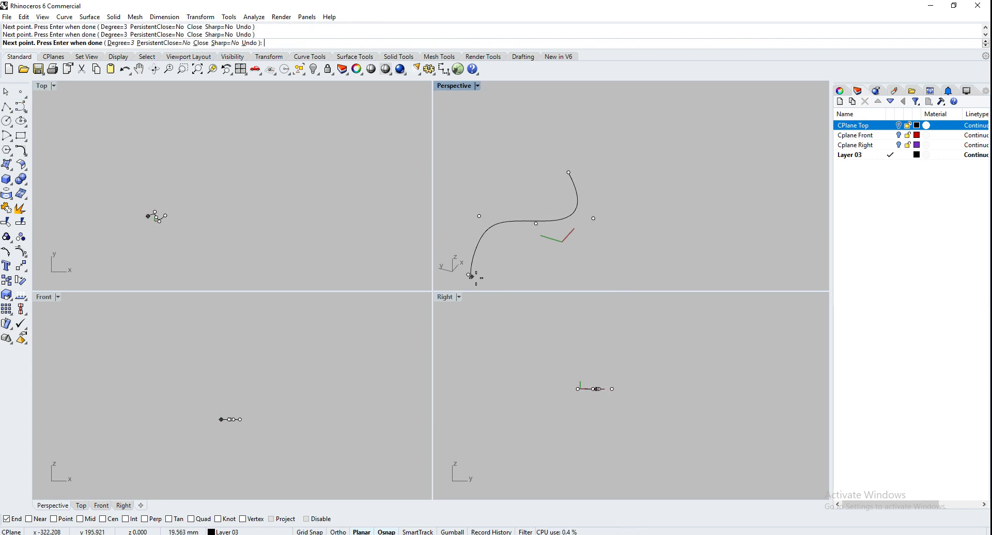
{"action": "left_click", "coordinate": [468, 274]}
{"action": "left_click", "coordinate": [507, 283]}
{"action": "left_click", "coordinate": [558, 289]}
{"action": "left_click", "coordinate": [583, 259]}
{"action": "left_click", "coordinate": [599, 231]}
{"action": "left_click", "coordinate": [650, 232]}
{"action": "left_click", "coordinate": [716, 258]}
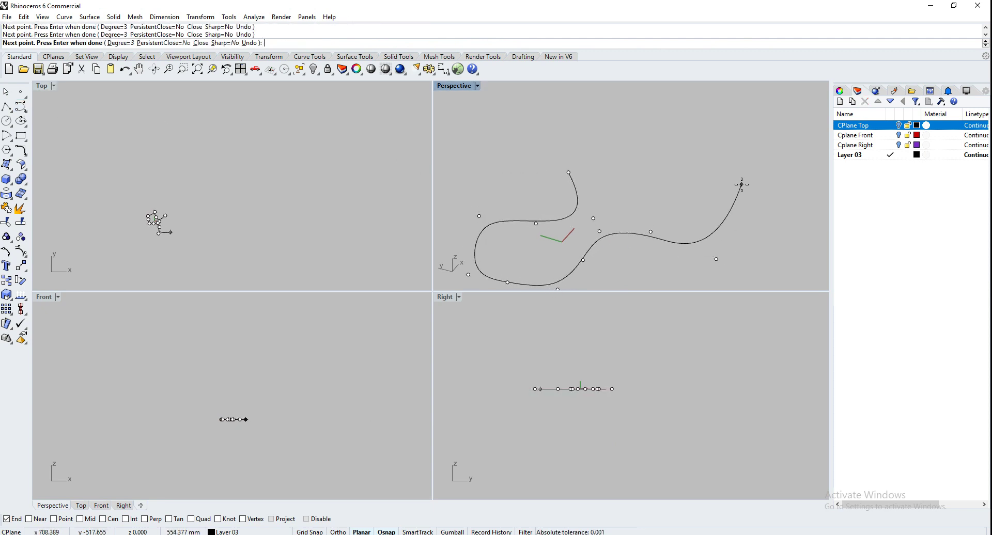
{"action": "left_click", "coordinate": [742, 172]}
{"action": "right_click", "coordinate": [616, 150]}
Zoom all viewports to the winding curve's extents to check that it lies flat, and delete it.
{"action": "mouse_move", "coordinate": [615, 173]}
{"action": "right_mouse_down"}
{"action": "mouse_move", "coordinate": [627, 193]}
{"action": "mouse_move", "coordinate": [616, 243]}
{"action": "right_mouse_up"}
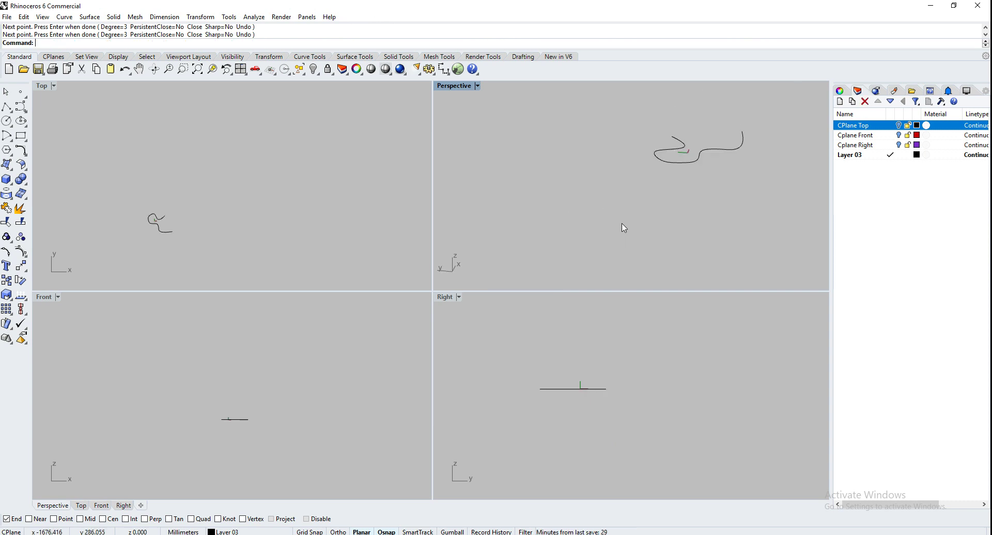
{"action": "key", "text": "Return"}
{"action": "key", "text": "ctrl+alt+e"}
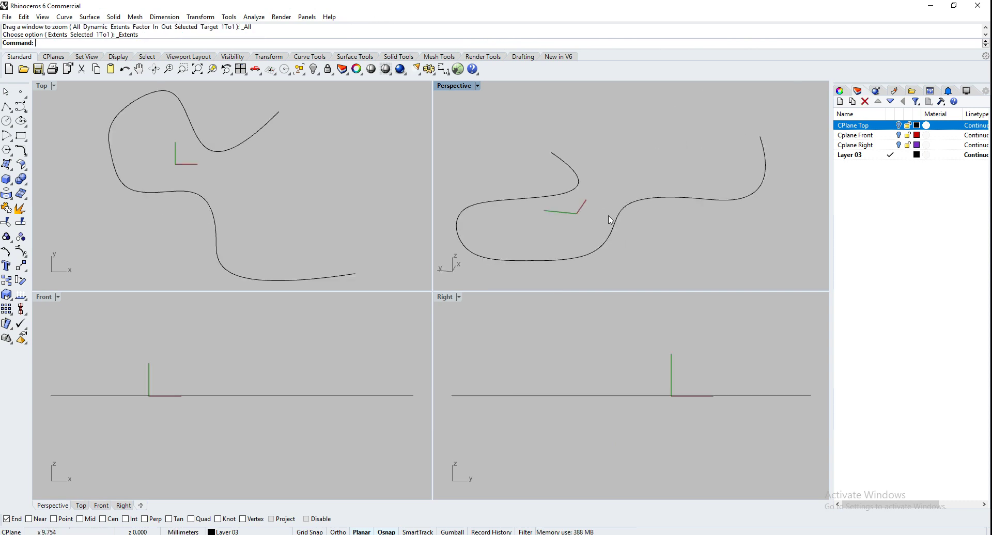
{"action": "scroll", "coordinate": [611, 220], "scroll_direction": "down", "scroll_amount": 1}
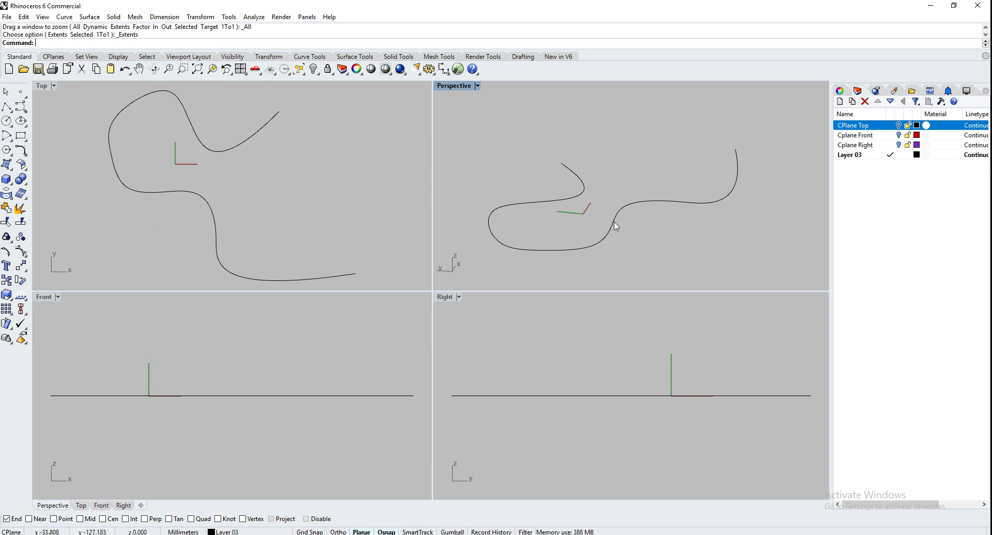
{"action": "left_click", "coordinate": [614, 222]}
{"action": "key", "text": "Delete"}
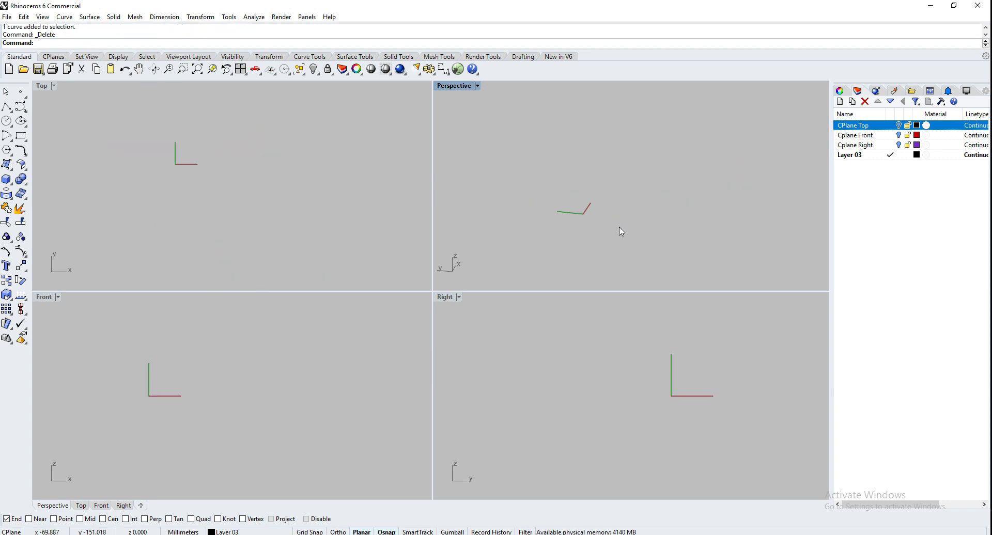
Draw an S-shaped freeform curve with six control points in the Front viewport.
{"action": "right_click", "coordinate": [279, 457]}
{"action": "left_click", "coordinate": [274, 463]}
{"action": "left_click", "coordinate": [258, 396]}
{"action": "left_click", "coordinate": [192, 404]}
{"action": "left_click", "coordinate": [159, 368]}
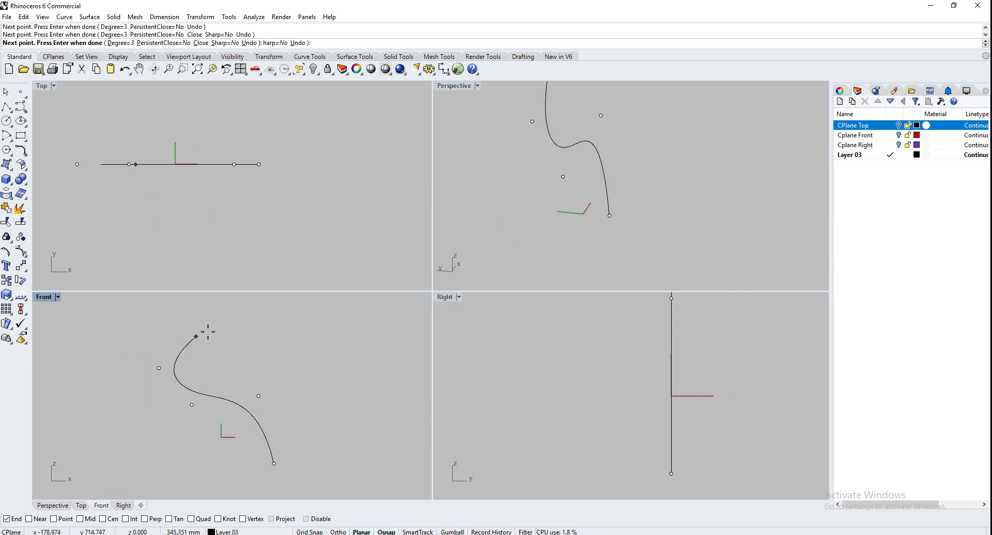
{"action": "left_click", "coordinate": [270, 315]}
{"action": "key", "text": "Return"}
Pull four of the S-shaped curve's inner and end control points to alternating sides in the Top viewport, making the curve non-planar.
{"action": "left_click", "coordinate": [207, 164]}
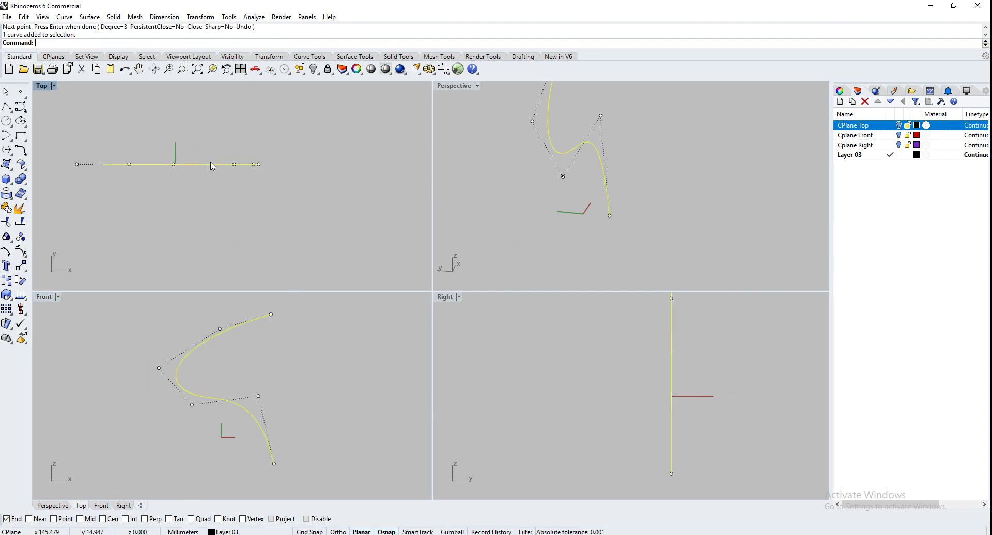
{"action": "left_click_drag", "start_coordinate": [173, 164], "coordinate": [180, 108]}
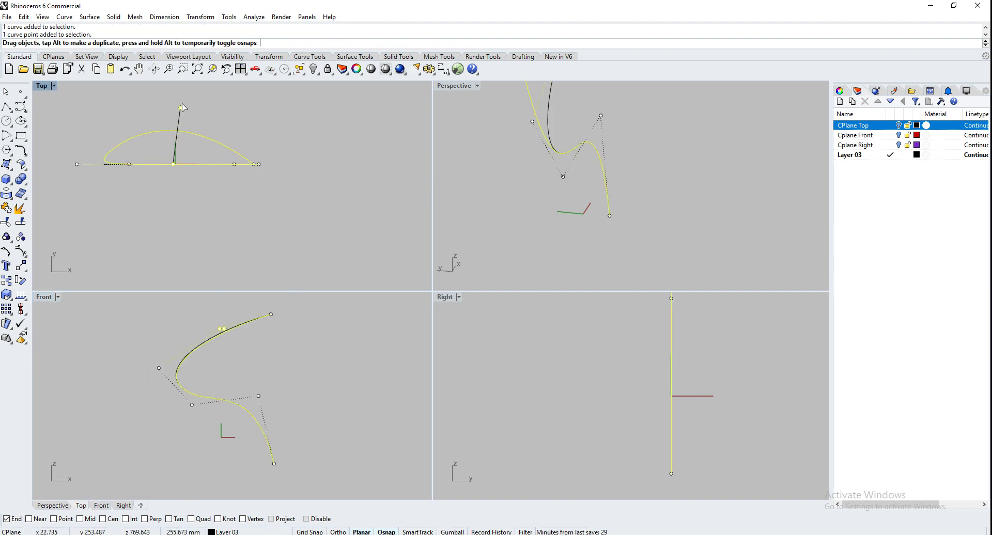
{"action": "left_click", "coordinate": [255, 165]}
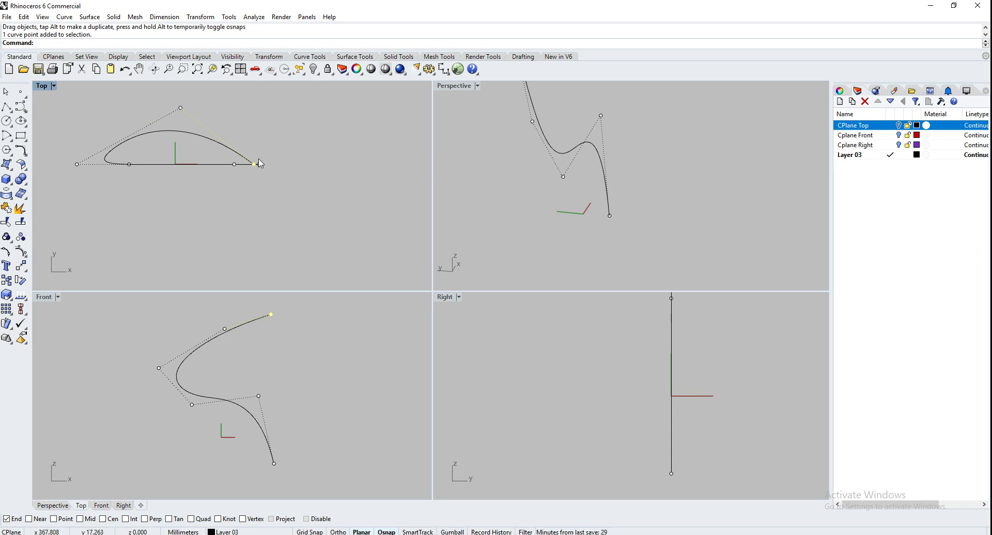
{"action": "left_click_drag", "start_coordinate": [255, 165], "coordinate": [239, 214]}
{"action": "left_click", "coordinate": [129, 165]}
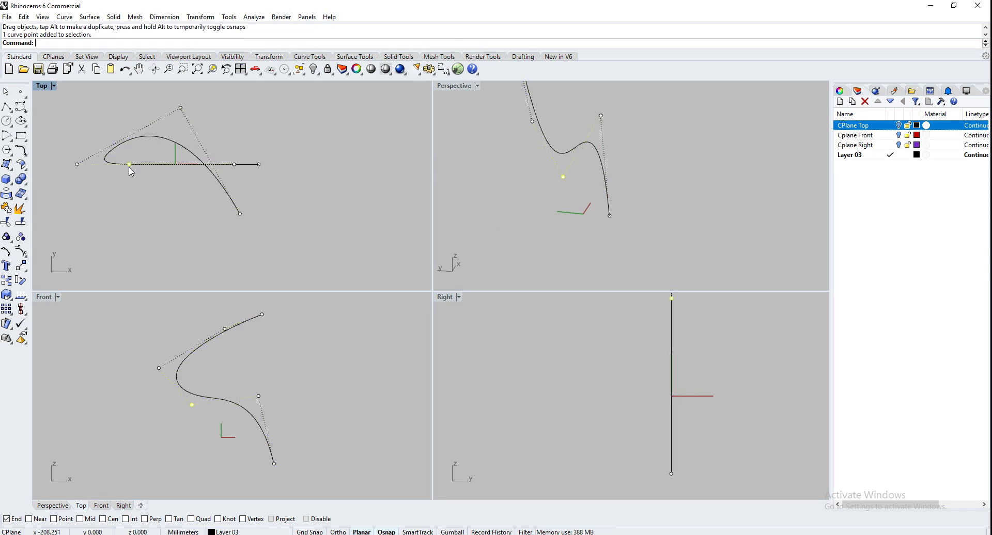
{"action": "left_click_drag", "start_coordinate": [130, 164], "coordinate": [127, 227]}
{"action": "key", "text": "Escape"}
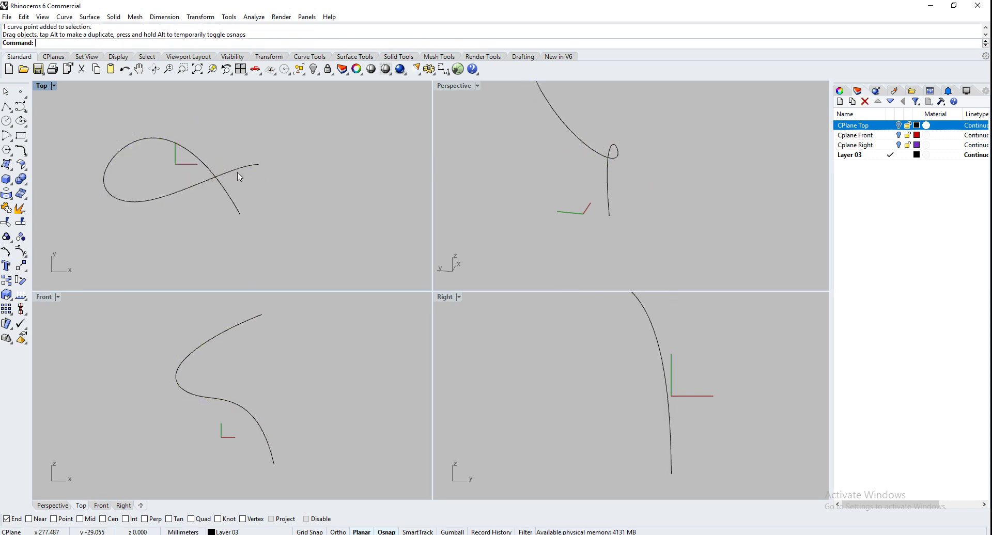
{"action": "left_click", "coordinate": [236, 169]}
{"action": "left_click_drag", "start_coordinate": [232, 165], "coordinate": [221, 108]}
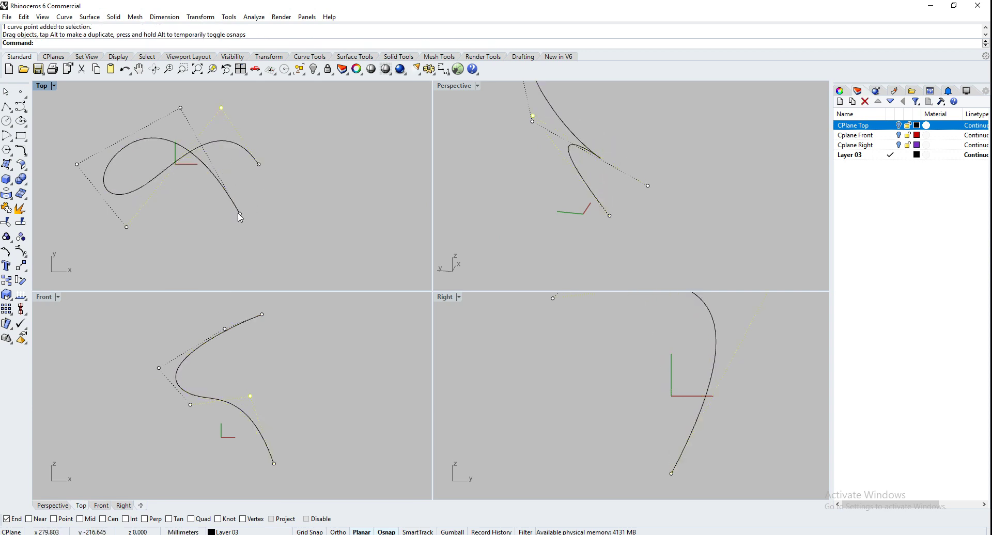
{"action": "left_click", "coordinate": [593, 223]}
{"action": "scroll", "coordinate": [591, 220], "scroll_direction": "down", "scroll_amount": 4}
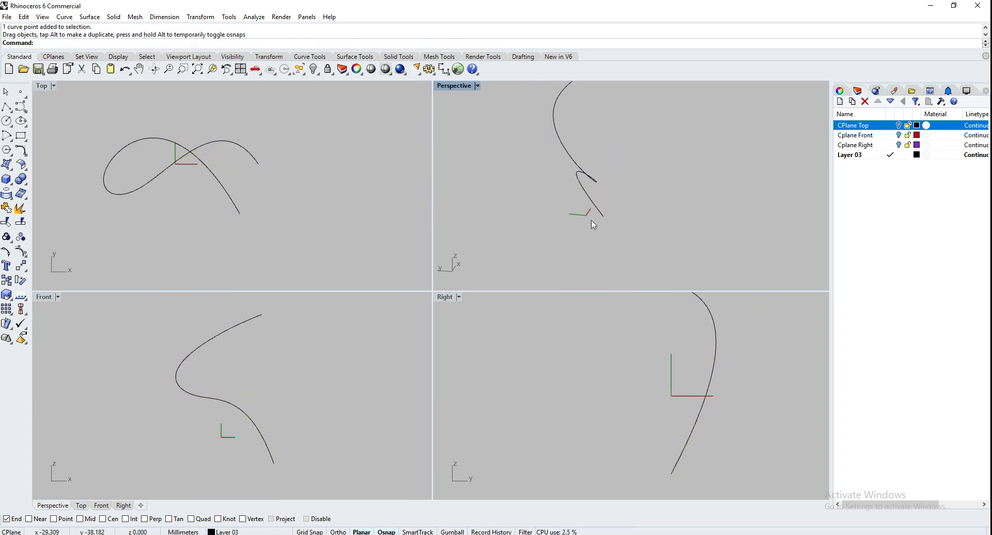
{"action": "mouse_move", "coordinate": [561, 217]}
{"action": "right_mouse_down"}
{"action": "mouse_move", "coordinate": [638, 201]}
{"action": "mouse_move", "coordinate": [710, 245]}
{"action": "mouse_move", "coordinate": [788, 252]}
{"action": "mouse_move", "coordinate": [724, 248]}
{"action": "mouse_move", "coordinate": [618, 210]}
{"action": "mouse_move", "coordinate": [703, 193]}
{"action": "mouse_move", "coordinate": [757, 195]}
{"action": "mouse_move", "coordinate": [600, 181]}
{"action": "mouse_move", "coordinate": [672, 184]}
{"action": "mouse_move", "coordinate": [720, 201]}
{"action": "mouse_move", "coordinate": [596, 135]}
{"action": "mouse_move", "coordinate": [535, 150]}
{"action": "mouse_move", "coordinate": [569, 177]}
{"action": "mouse_move", "coordinate": [576, 199]}
{"action": "mouse_move", "coordinate": [553, 205]}
{"action": "right_mouse_up"}
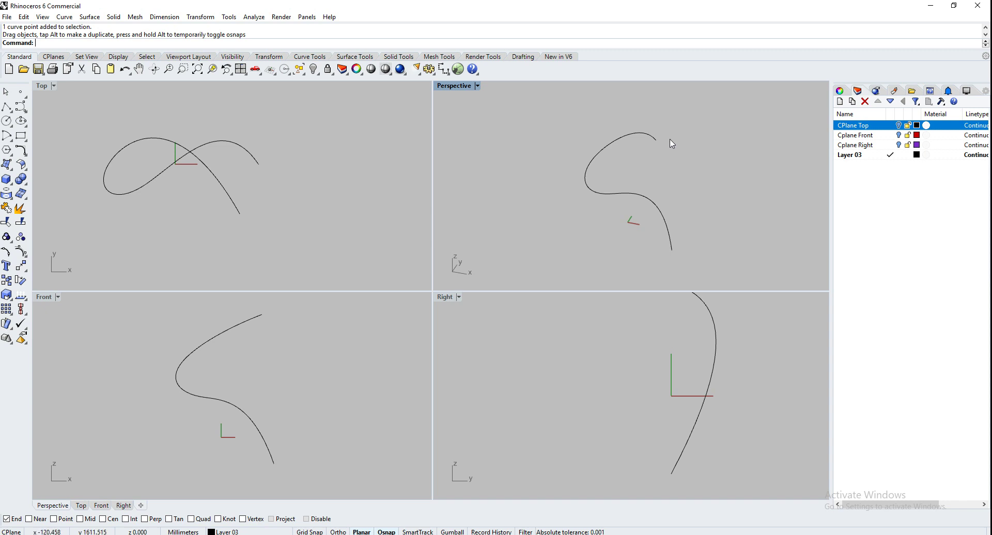
Show the CPlane Top, Cplane Front and Cplane Right layers to compare their planar curves with the non-planar one, and hide them again.
{"action": "left_click", "coordinate": [898, 145]}
{"action": "left_click", "coordinate": [899, 135]}
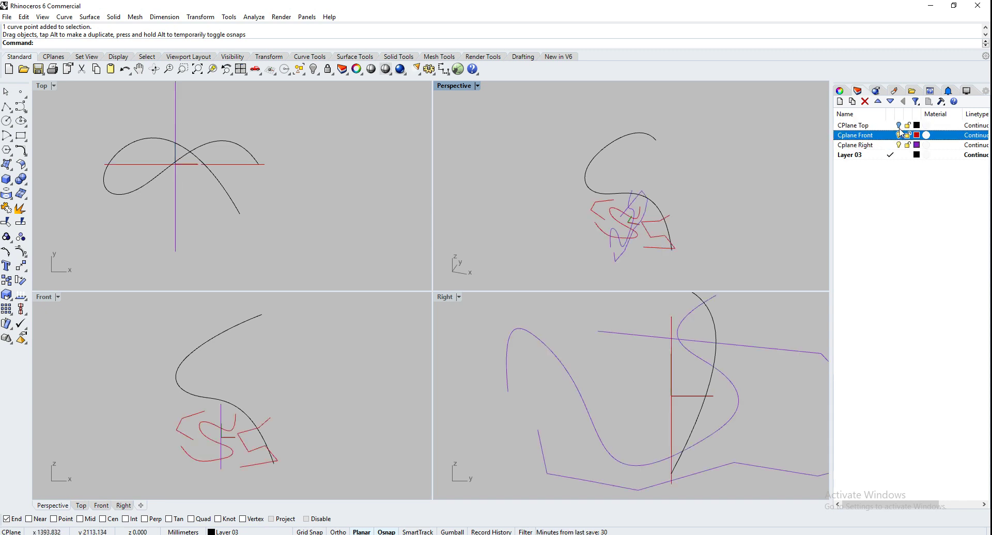
{"action": "left_click", "coordinate": [898, 125]}
{"action": "right_click_drag", "start_coordinate": [671, 196], "coordinate": [730, 179]}
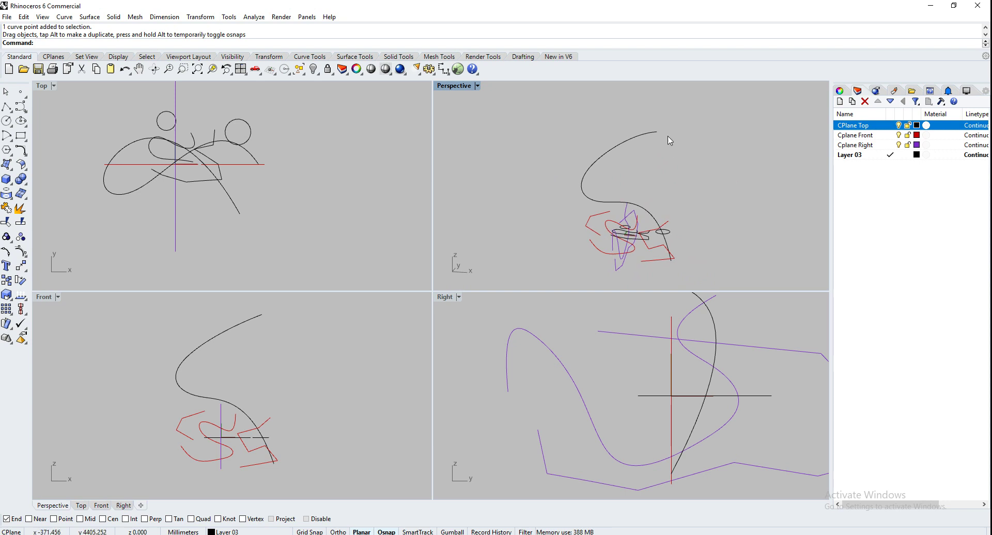
{"action": "right_click_drag", "start_coordinate": [670, 141], "coordinate": [700, 163]}
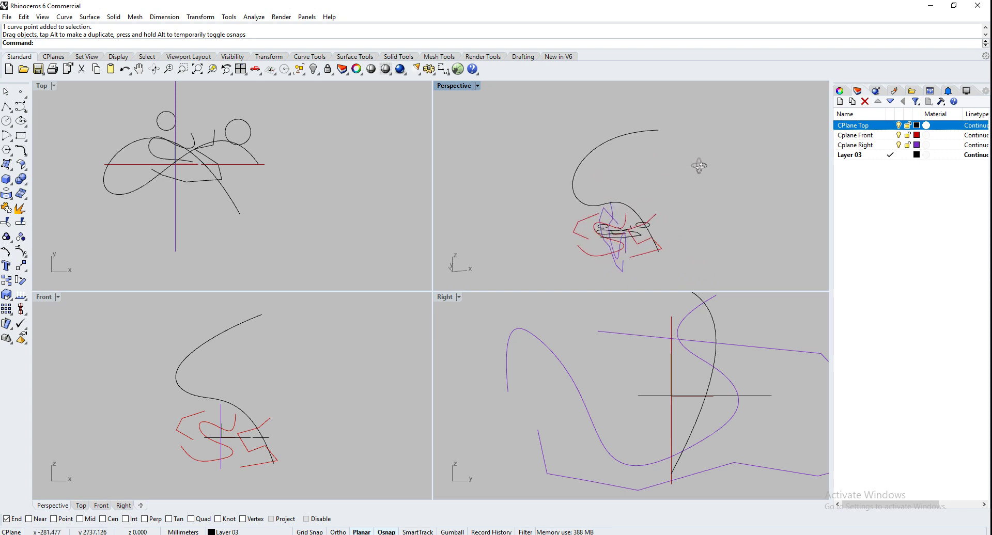
{"action": "left_click", "coordinate": [899, 144]}
{"action": "left_click", "coordinate": [899, 135]}
{"action": "left_click", "coordinate": [898, 125]}
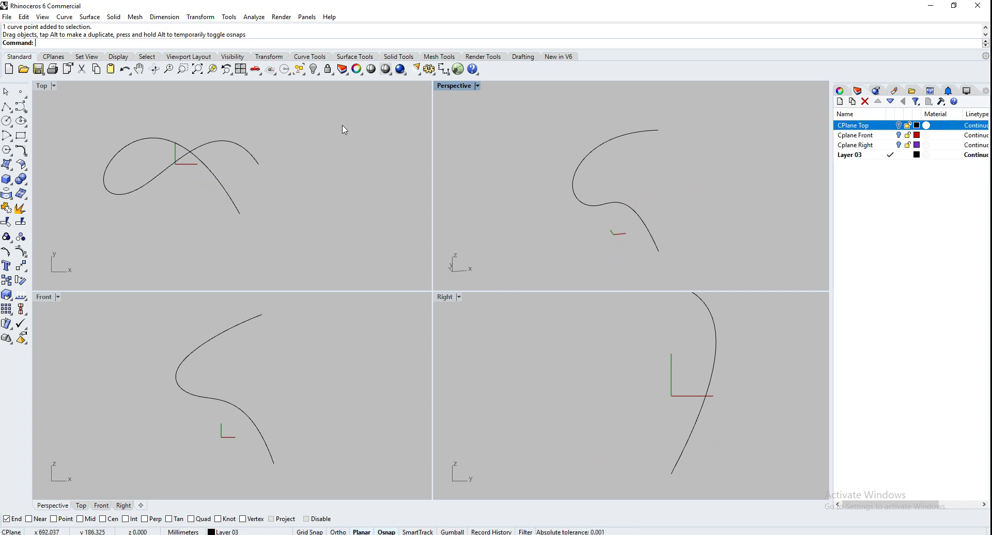
Draw a circle about 95 mm in radius beside the curve in the Top viewport and move it slightly farther away.
{"action": "left_click", "coordinate": [6, 120]}
{"action": "left_click", "coordinate": [344, 191]}
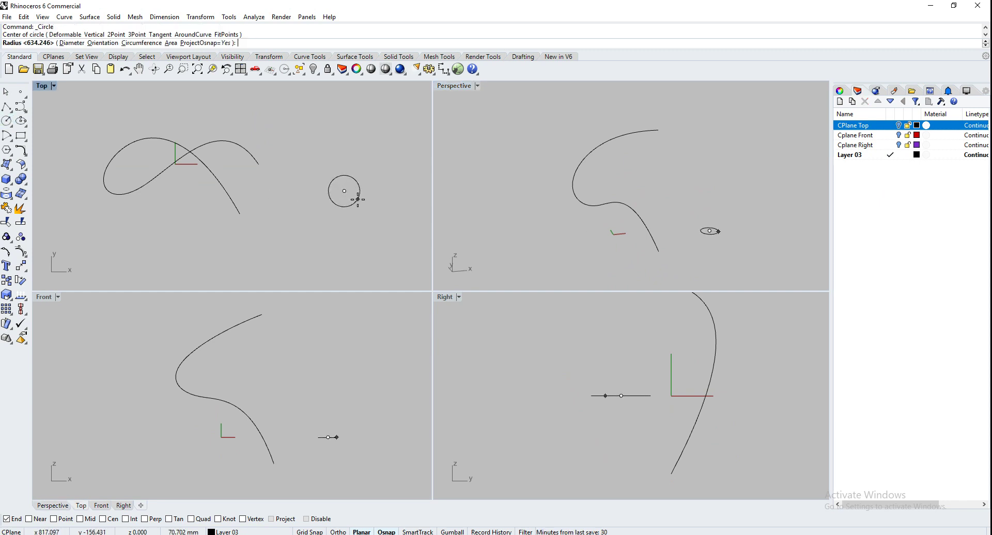
{"action": "left_click", "coordinate": [361, 204]}
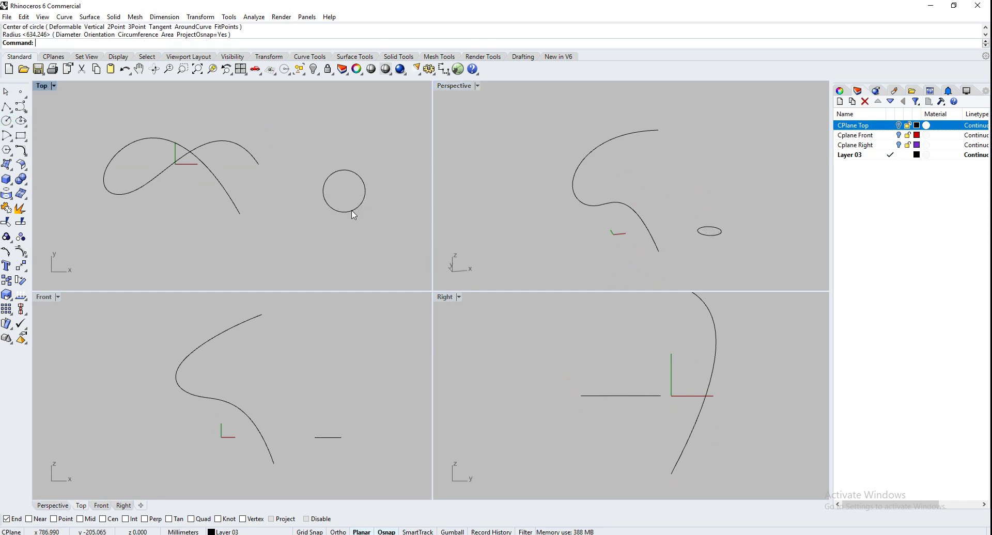
{"action": "left_click_drag", "start_coordinate": [349, 214], "coordinate": [377, 212]}
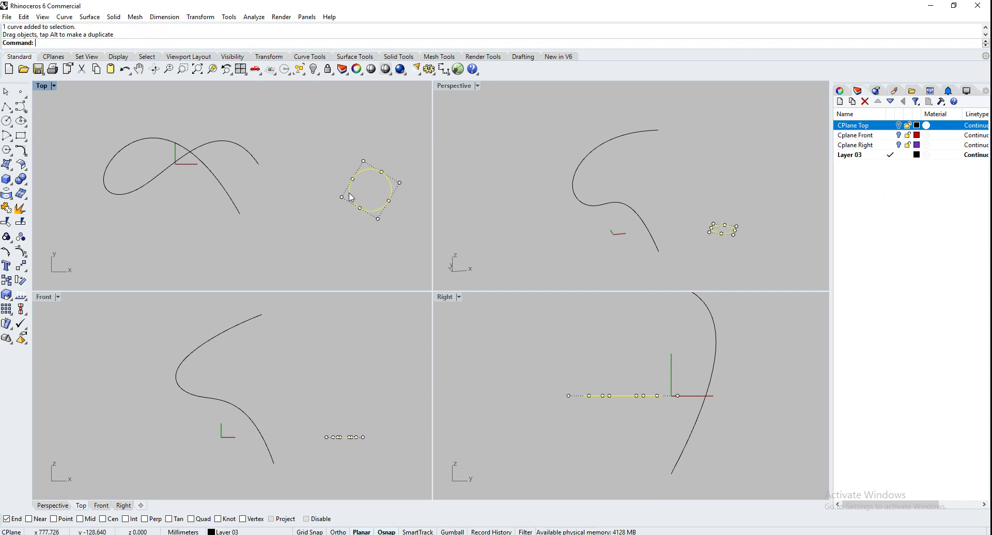
{"action": "left_click", "coordinate": [273, 101]}
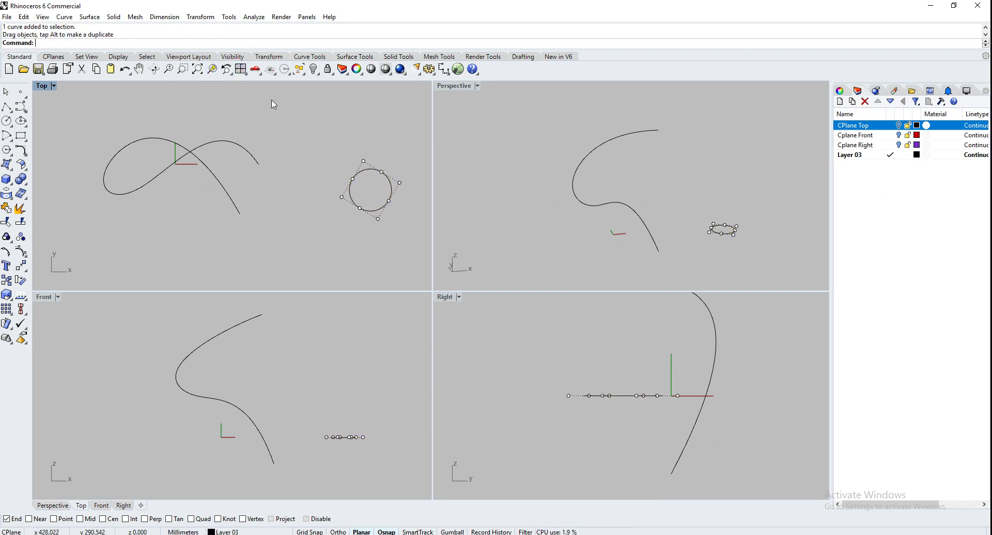
Orient the circle perpendicular to the curve, using its center snap as base point and the curve's upper end as the new position.
{"action": "left_click", "coordinate": [204, 17]}
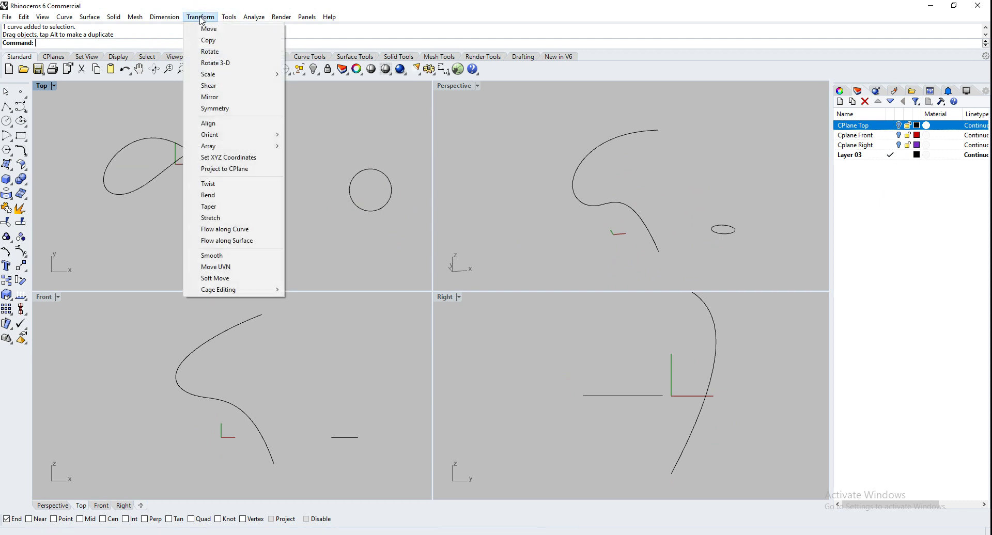
{"action": "mouse_move", "coordinate": [230, 139]}
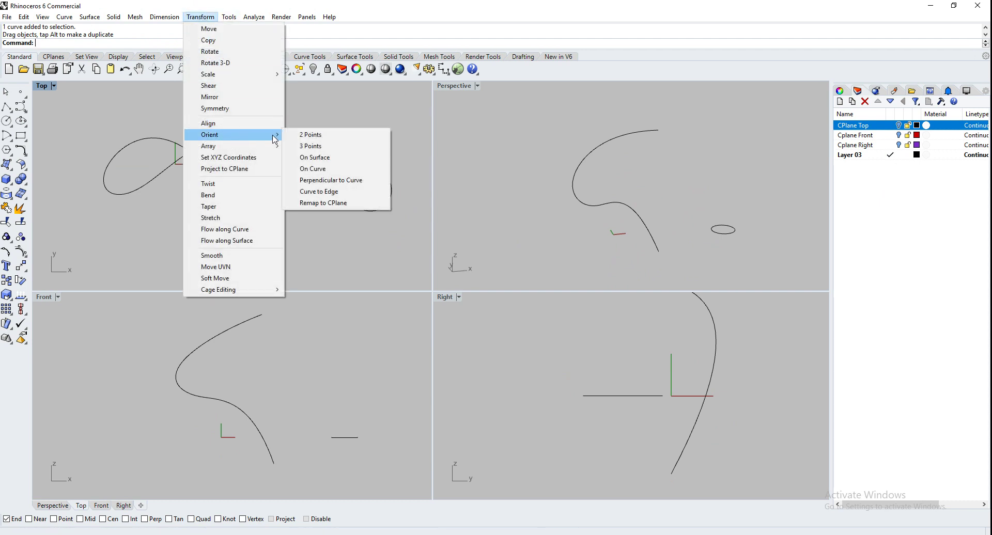
{"action": "left_click", "coordinate": [340, 181]}
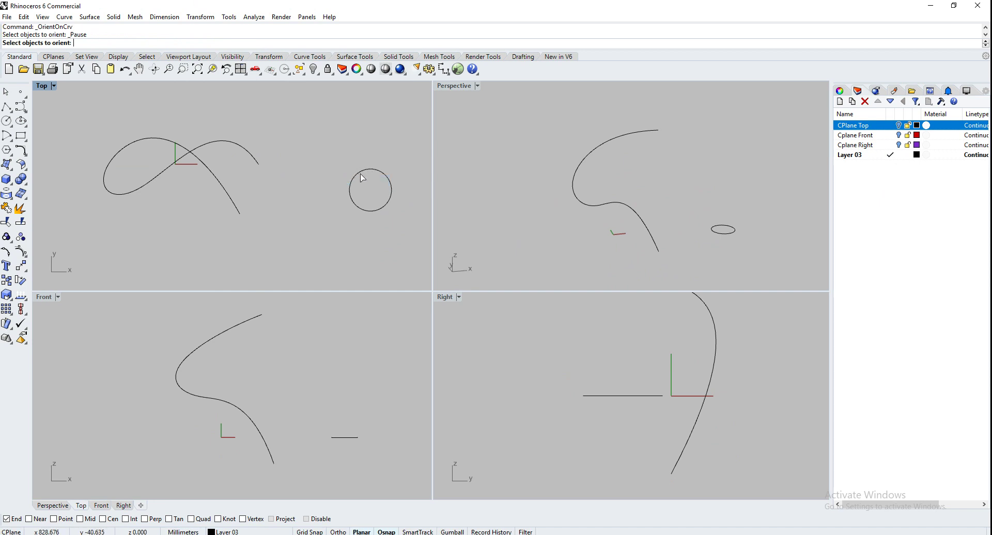
{"action": "left_click", "coordinate": [361, 177]}
{"action": "key", "text": "Return"}
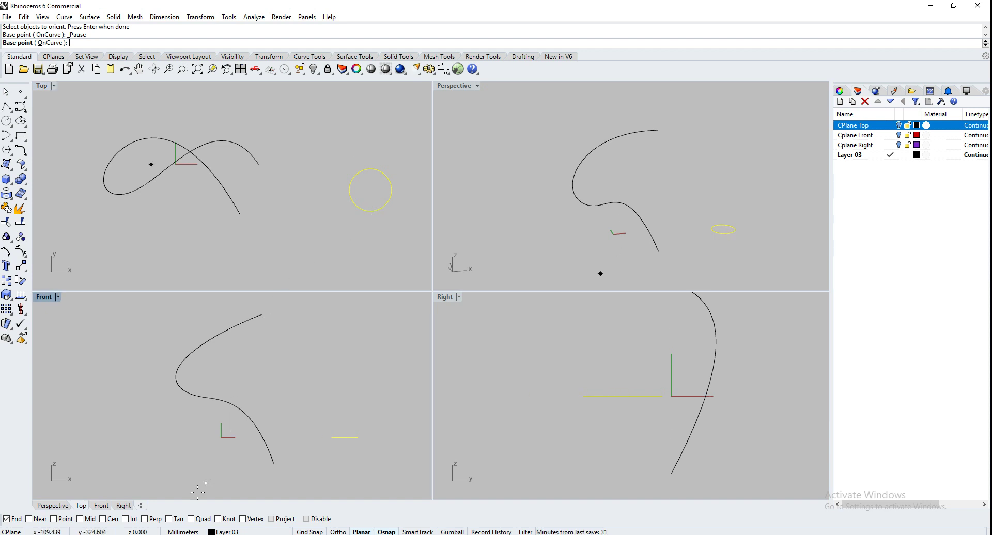
{"action": "left_click", "coordinate": [103, 519]}
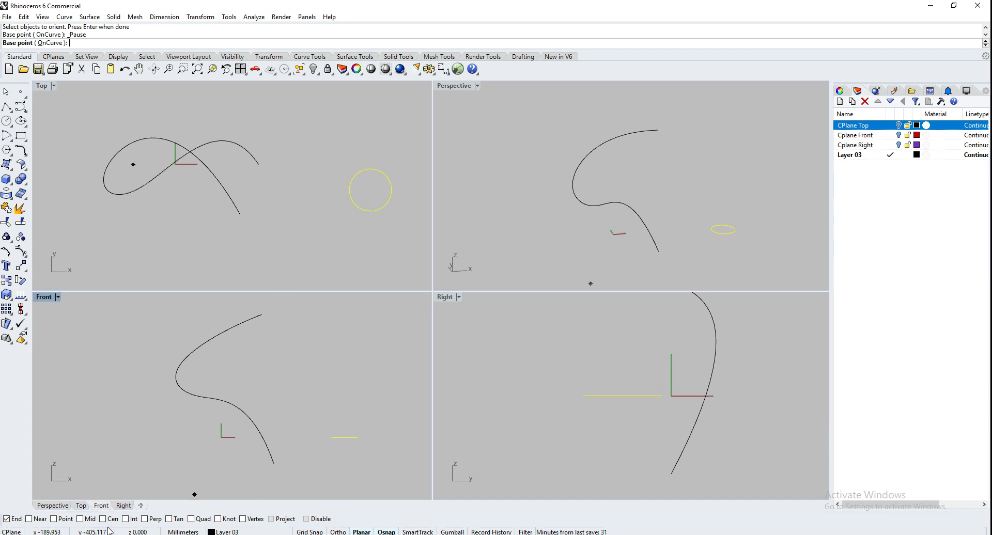
{"action": "left_click", "coordinate": [379, 213]}
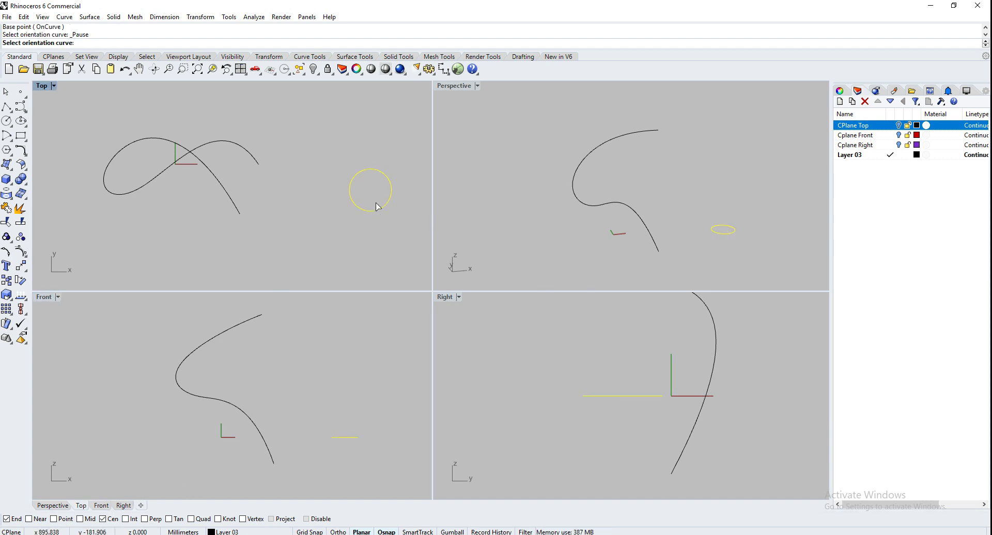
{"action": "left_click", "coordinate": [605, 140]}
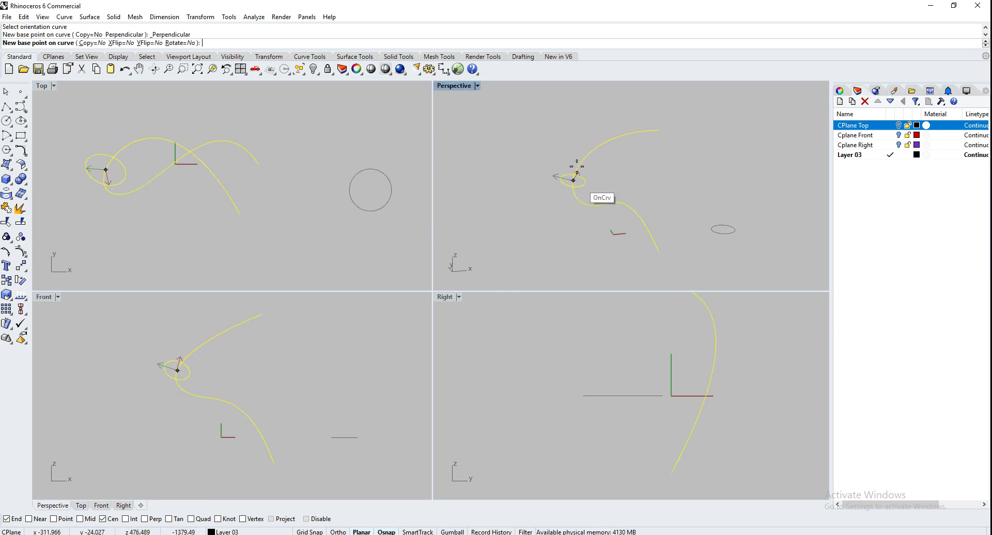
{"action": "left_click", "coordinate": [658, 130]}
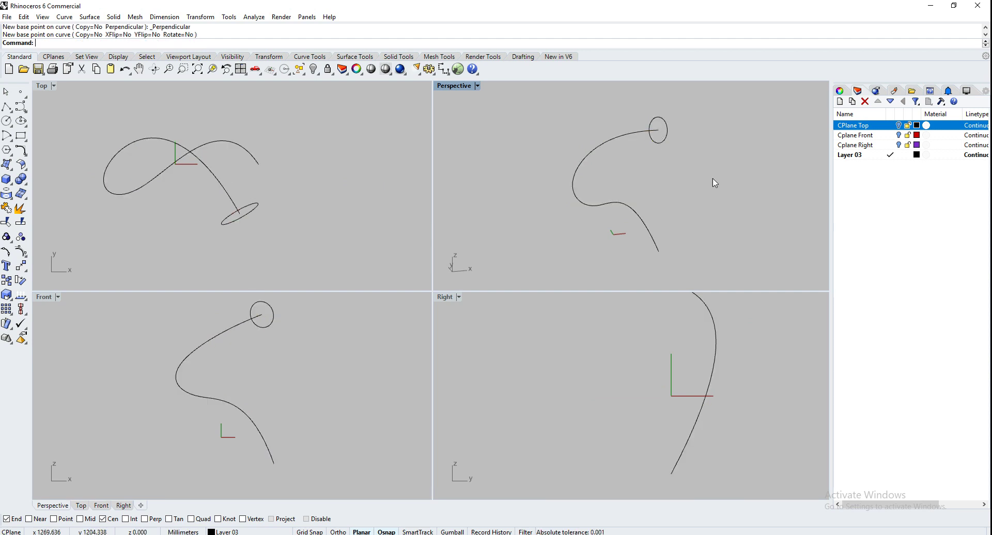
Delete the oriented circle at the curve's upper end.
{"action": "mouse_move", "coordinate": [673, 159]}
{"action": "right_mouse_down"}
{"action": "mouse_move", "coordinate": [660, 171]}
{"action": "mouse_move", "coordinate": [715, 217]}
{"action": "mouse_move", "coordinate": [636, 127]}
{"action": "mouse_move", "coordinate": [666, 134]}
{"action": "mouse_move", "coordinate": [671, 150]}
{"action": "mouse_move", "coordinate": [650, 199]}
{"action": "mouse_move", "coordinate": [671, 158]}
{"action": "mouse_move", "coordinate": [731, 159]}
{"action": "mouse_move", "coordinate": [692, 175]}
{"action": "mouse_move", "coordinate": [656, 163]}
{"action": "mouse_move", "coordinate": [620, 180]}
{"action": "mouse_move", "coordinate": [549, 170]}
{"action": "mouse_move", "coordinate": [649, 201]}
{"action": "mouse_move", "coordinate": [627, 210]}
{"action": "mouse_move", "coordinate": [563, 162]}
{"action": "mouse_move", "coordinate": [585, 214]}
{"action": "mouse_move", "coordinate": [637, 190]}
{"action": "mouse_move", "coordinate": [588, 210]}
{"action": "right_mouse_up"}
{"action": "scroll", "coordinate": [587, 211], "scroll_direction": "up", "scroll_amount": 2}
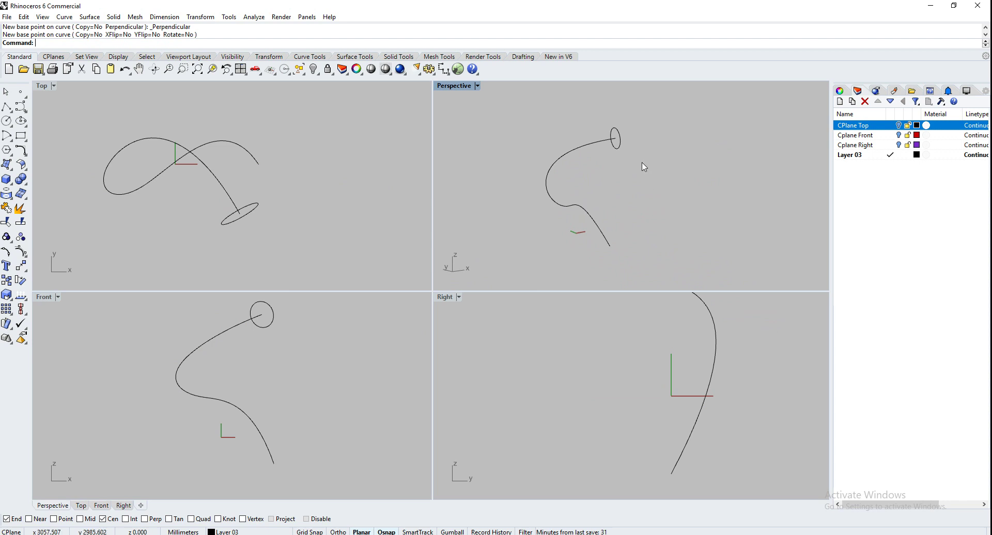
{"action": "left_click", "coordinate": [617, 145]}
{"action": "key", "text": "Delete"}
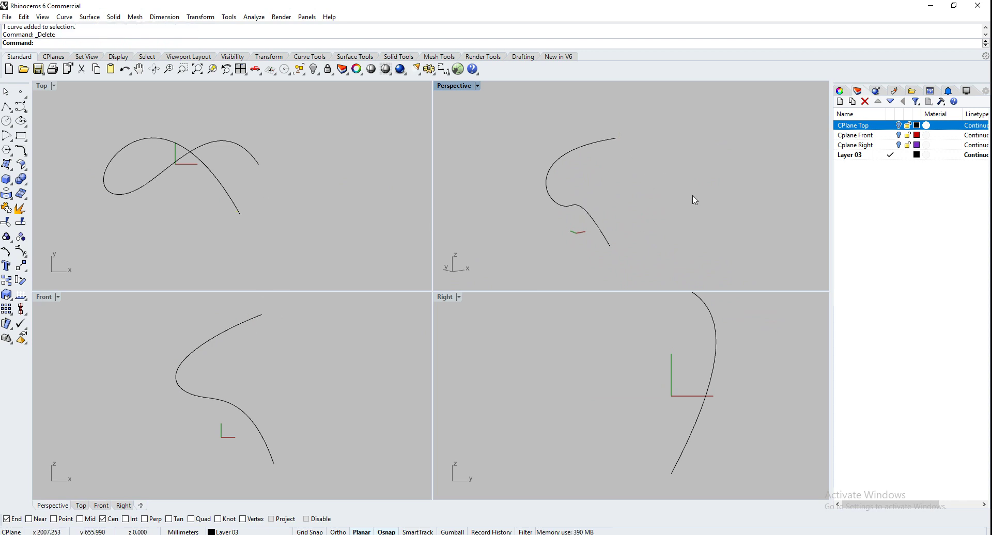
Set the Perspective viewport's construction plane perpendicular to the curve, with its origin at the curve's upper end.
{"action": "left_click", "coordinate": [459, 86]}
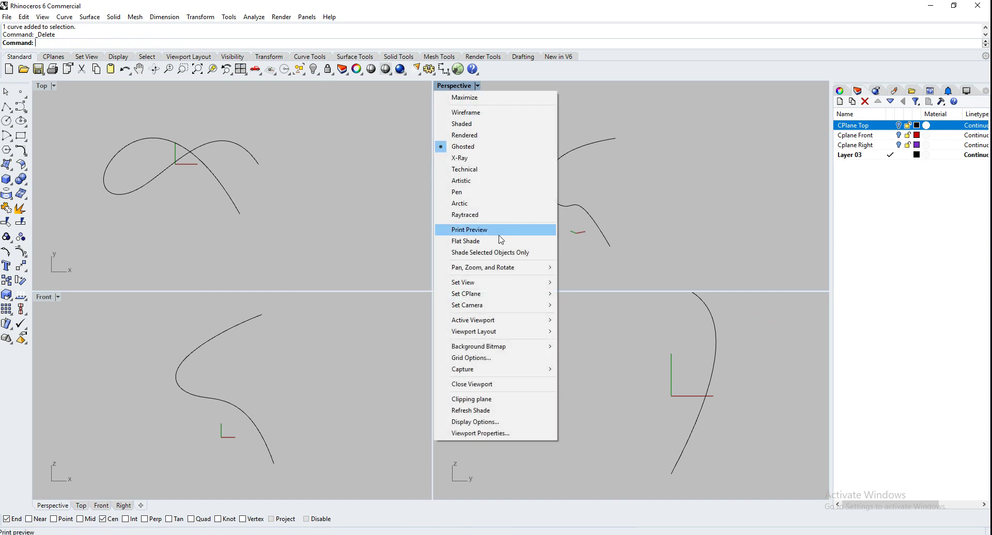
{"action": "mouse_move", "coordinate": [507, 298]}
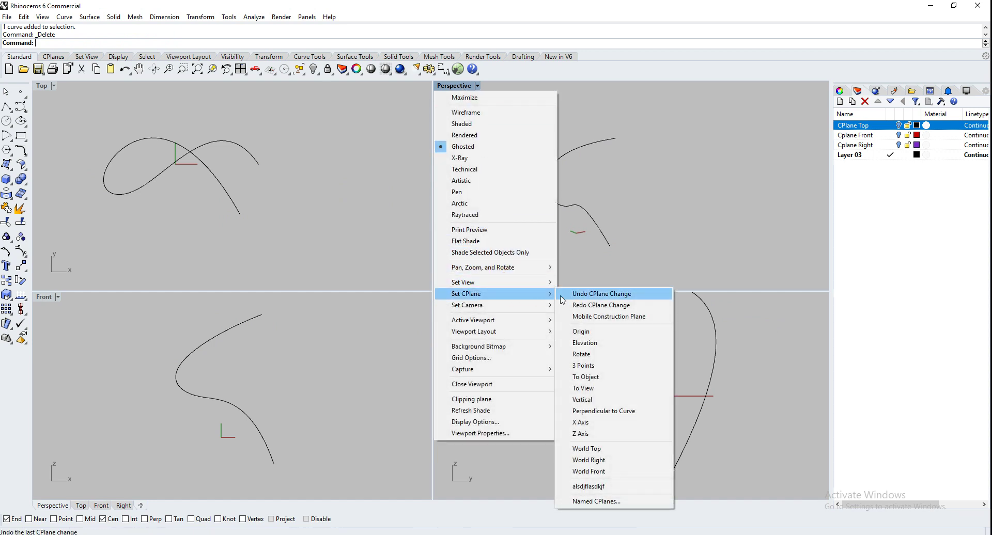
{"action": "left_click", "coordinate": [619, 411]}
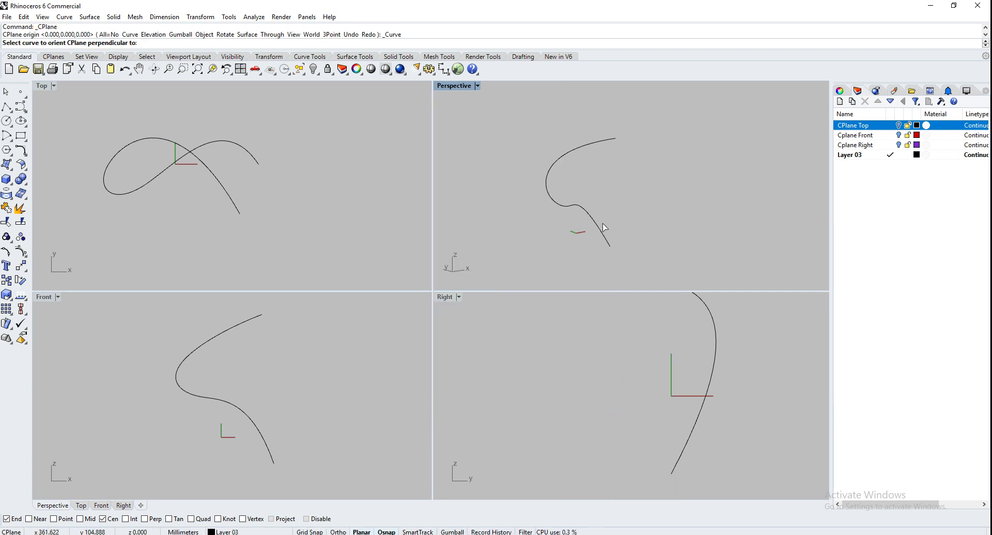
{"action": "left_click", "coordinate": [573, 154]}
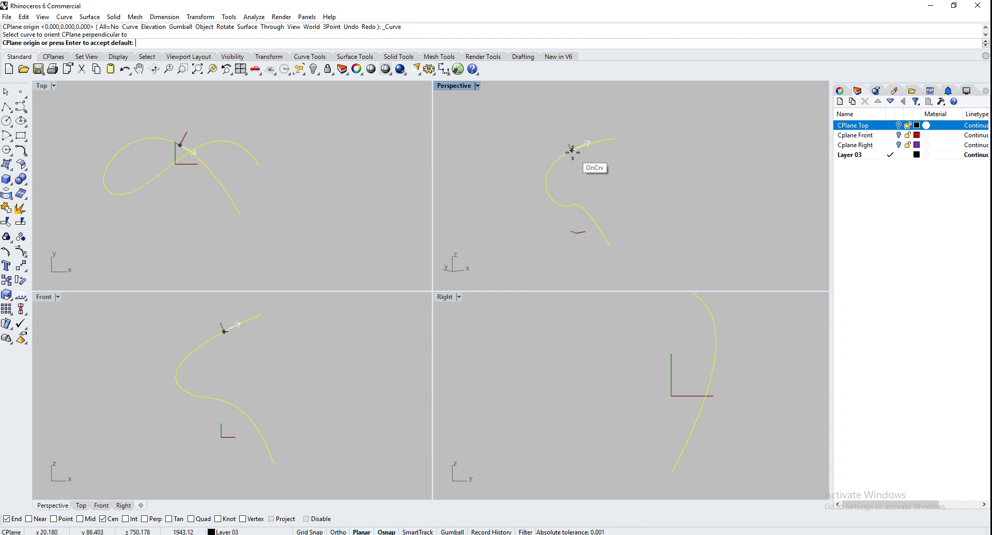
{"action": "left_click", "coordinate": [616, 137]}
{"action": "right_click_drag", "start_coordinate": [678, 152], "coordinate": [562, 165]}
{"action": "scroll", "coordinate": [614, 129], "scroll_direction": "up", "scroll_amount": 10}
{"action": "mouse_move", "coordinate": [618, 141]}
{"action": "right_mouse_down"}
{"action": "mouse_move", "coordinate": [597, 160]}
{"action": "mouse_move", "coordinate": [615, 153]}
{"action": "right_mouse_up"}
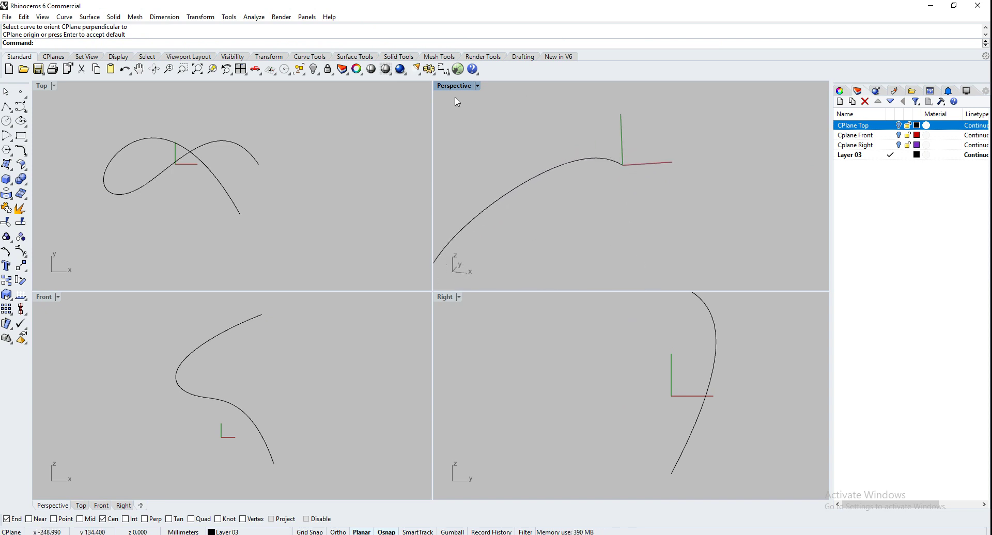
Draw a circle on the perpendicular construction plane, centered on the curve's upper end, and inspect its orientation from several angles.
{"action": "left_click", "coordinate": [7, 121]}
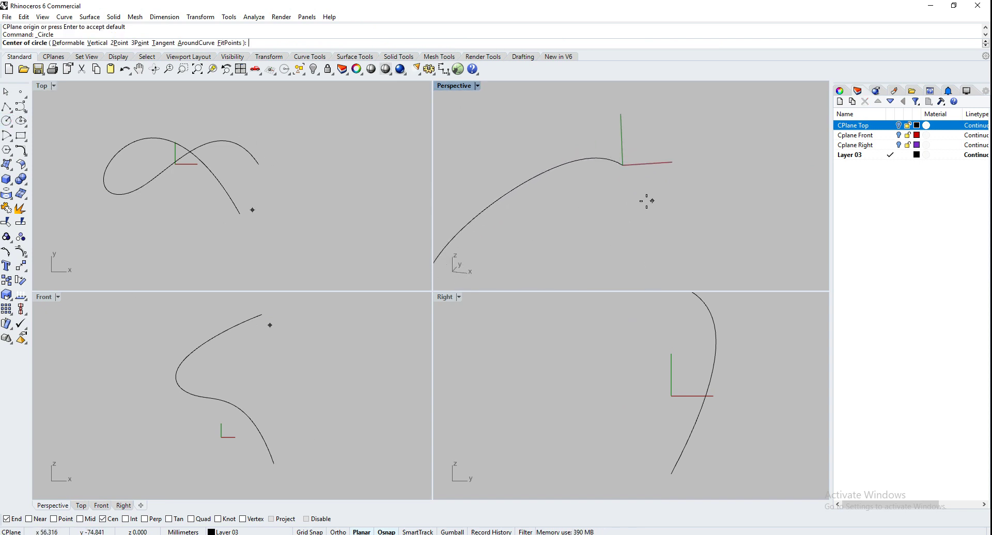
{"action": "left_click", "coordinate": [628, 169]}
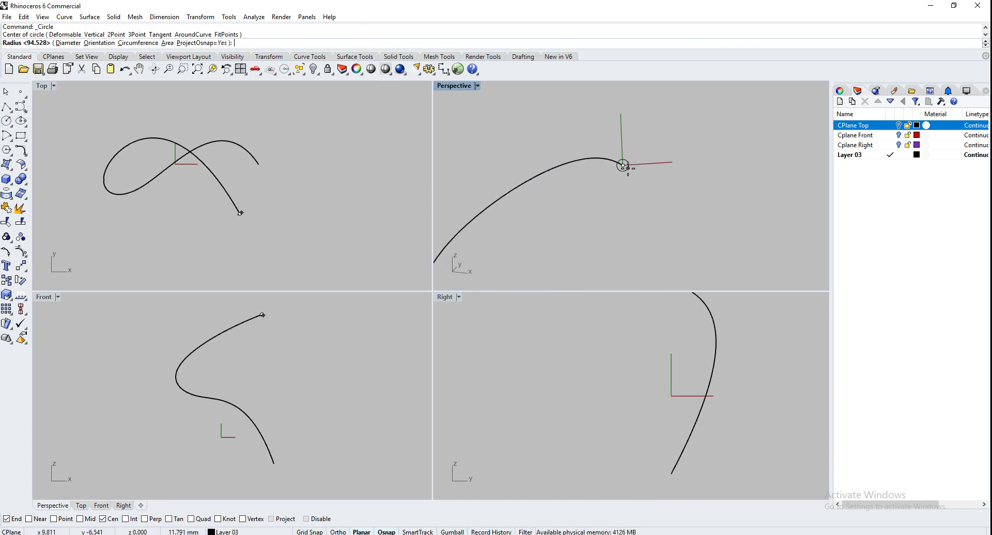
{"action": "left_click", "coordinate": [656, 193]}
{"action": "right_click_drag", "start_coordinate": [656, 192], "coordinate": [753, 199]}
{"action": "scroll", "coordinate": [566, 187], "scroll_direction": "down", "scroll_amount": 5}
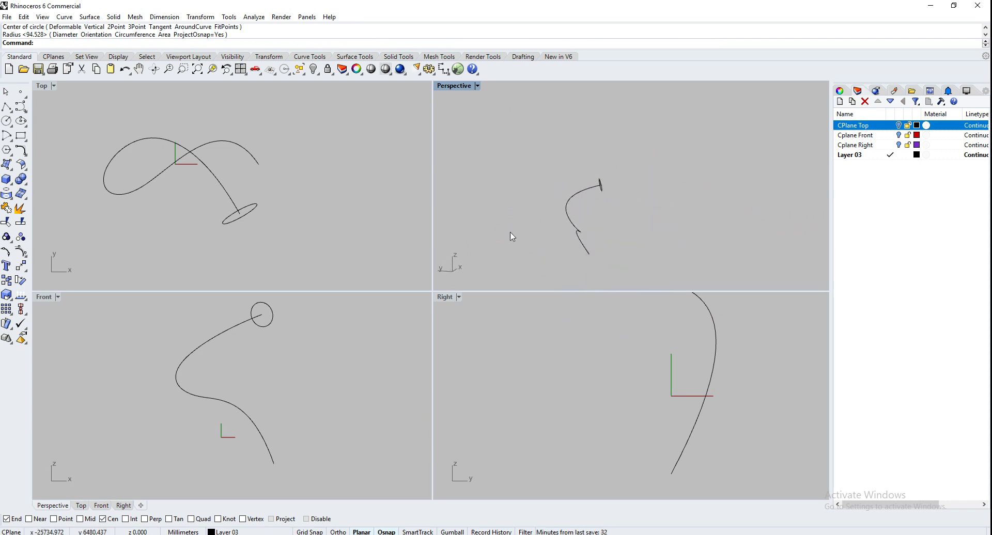
{"action": "right_click_drag", "start_coordinate": [511, 237], "coordinate": [447, 247]}
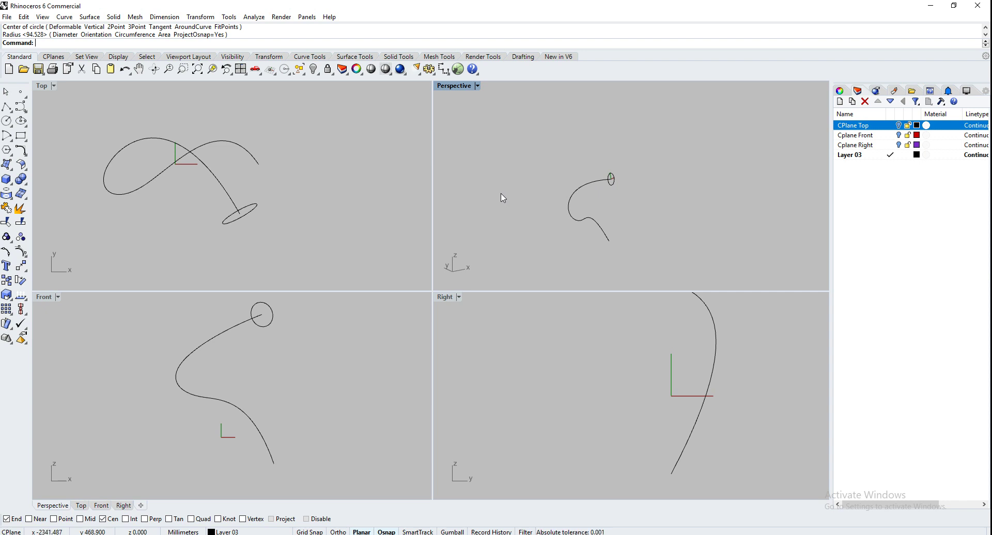
Delete the non-planar curve together with the circle at its end.
{"action": "right_click_drag", "start_coordinate": [523, 210], "coordinate": [586, 239]}
{"action": "scroll", "coordinate": [586, 238], "scroll_direction": "up", "scroll_amount": 3}
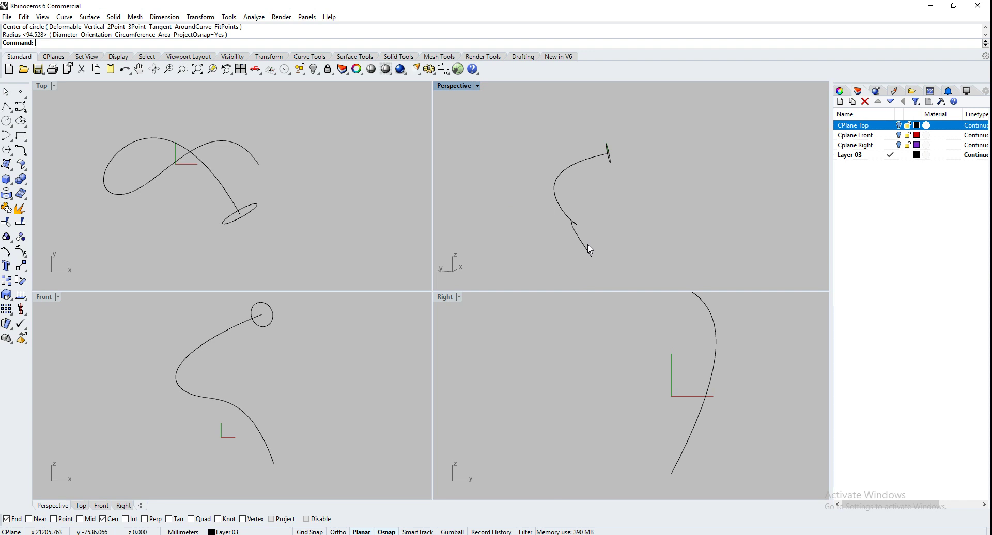
{"action": "right_click_drag", "start_coordinate": [594, 230], "coordinate": [671, 250]}
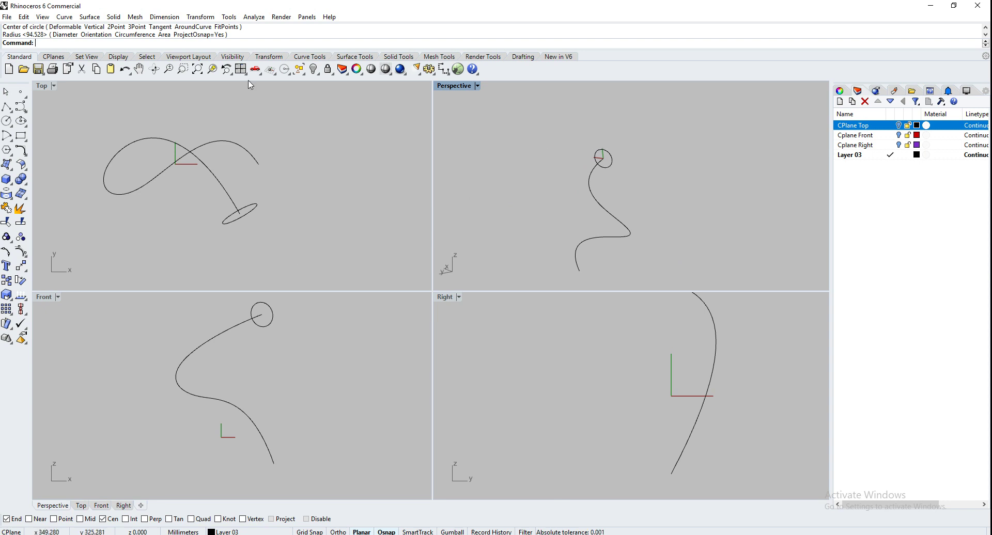
{"action": "left_click", "coordinate": [200, 17]}
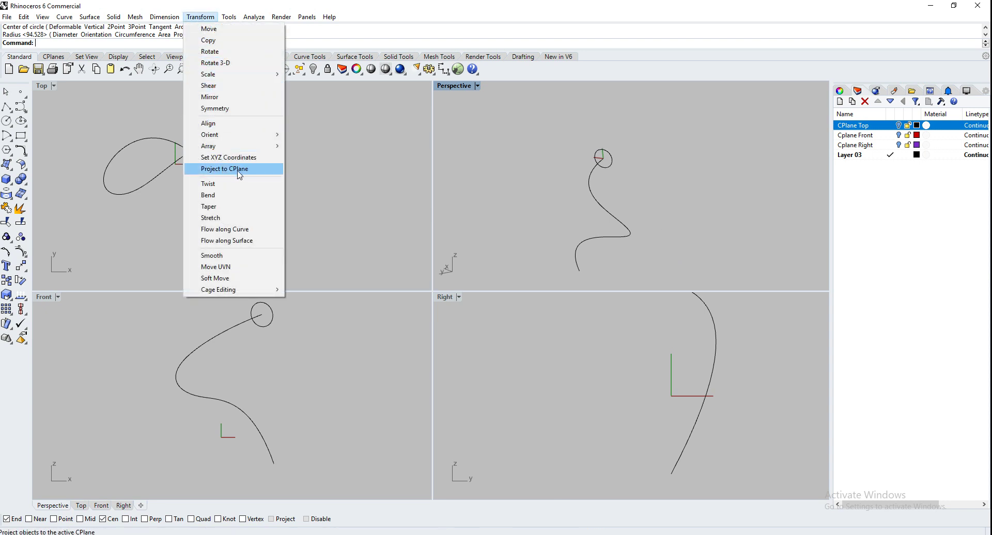
{"action": "left_click", "coordinate": [319, 223]}
{"action": "left_click_drag", "start_coordinate": [339, 256], "coordinate": [99, 112]}
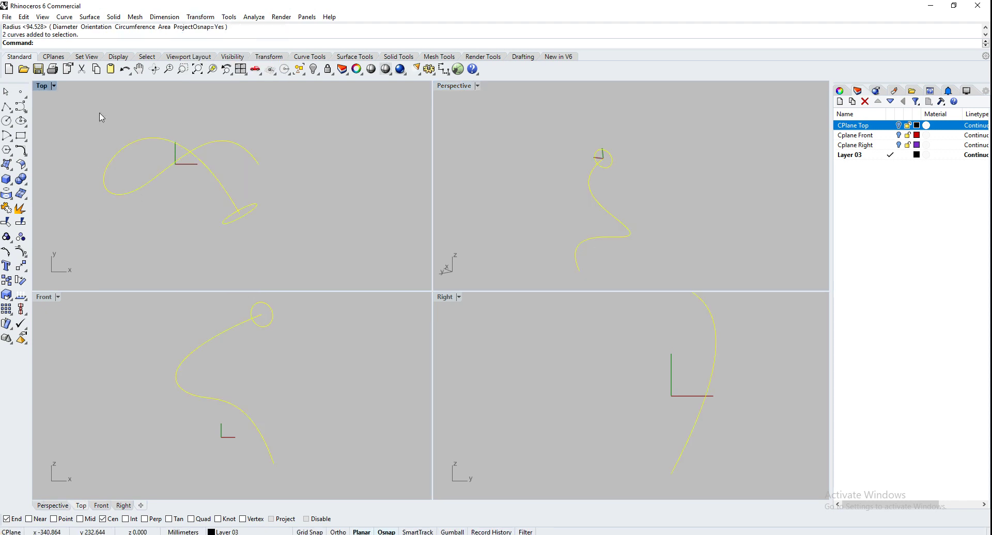
{"action": "key", "text": "Delete"}
Draw a circle with a radius of about 36 mm in the Top viewport, up and to the right of the origin.
{"action": "right_click_drag", "start_coordinate": [167, 153], "coordinate": [241, 170]}
{"action": "scroll", "coordinate": [263, 170], "scroll_direction": "up", "scroll_amount": 5}
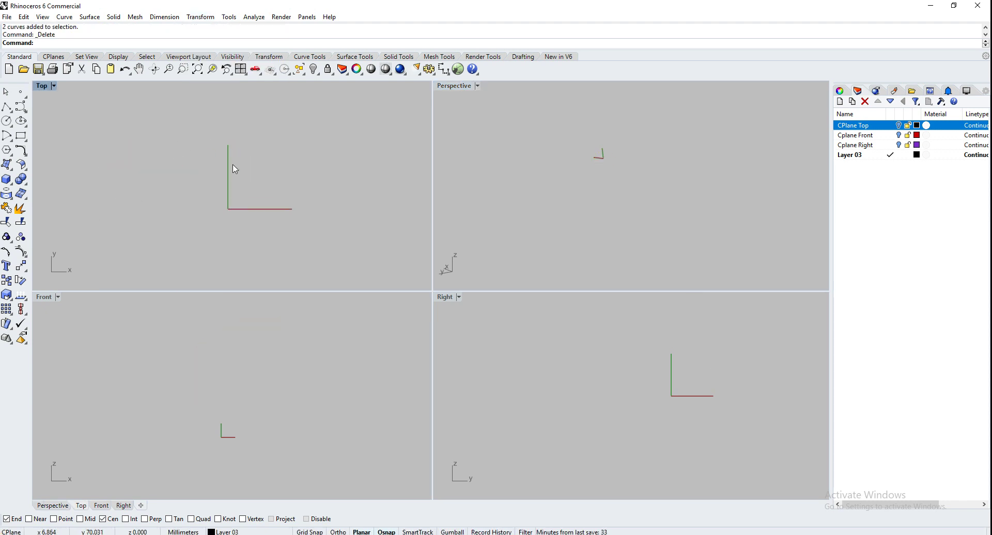
{"action": "left_click", "coordinate": [6, 120]}
{"action": "left_click", "coordinate": [265, 147]}
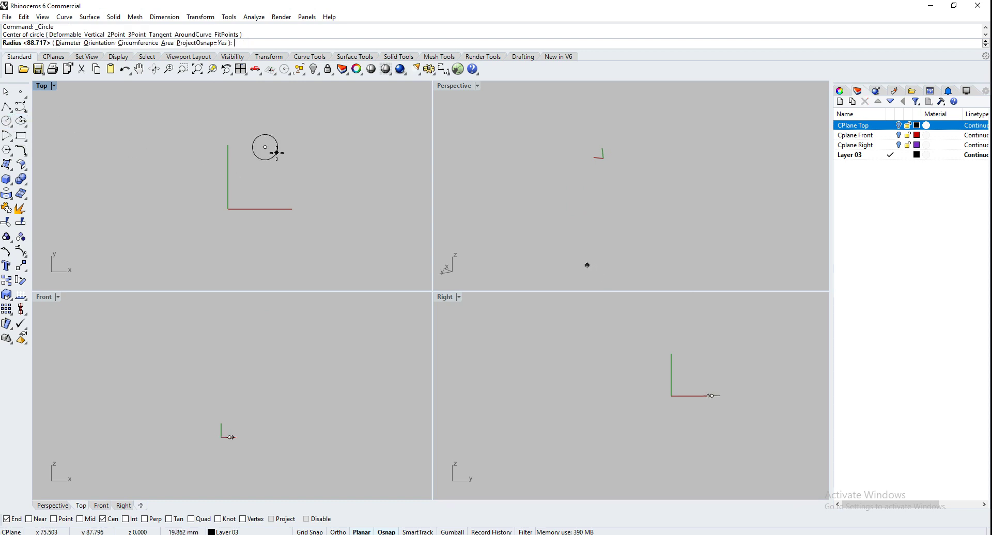
{"action": "left_click", "coordinate": [283, 161]}
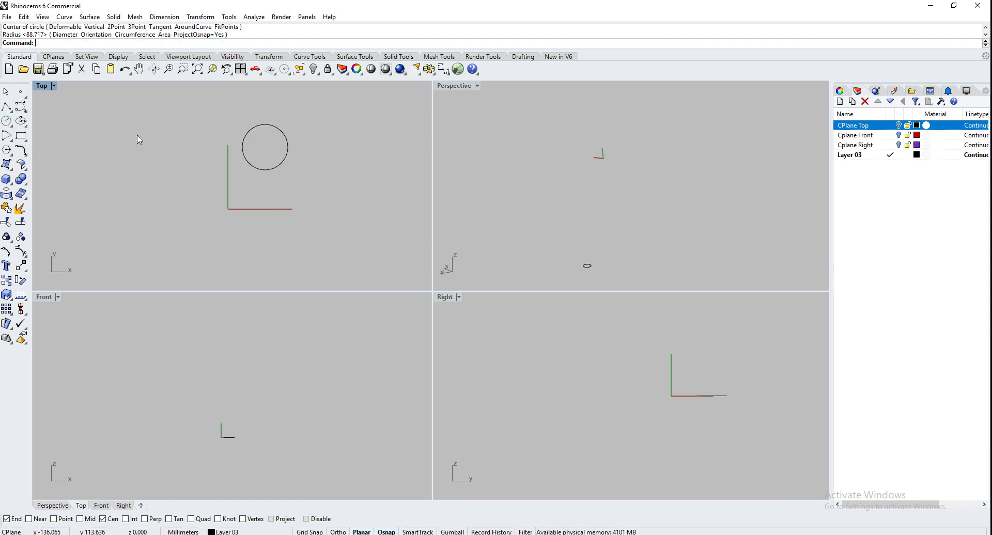
Set the Perspective viewport's construction plane to World Top.
{"action": "right_click_drag", "start_coordinate": [229, 175], "coordinate": [205, 195]}
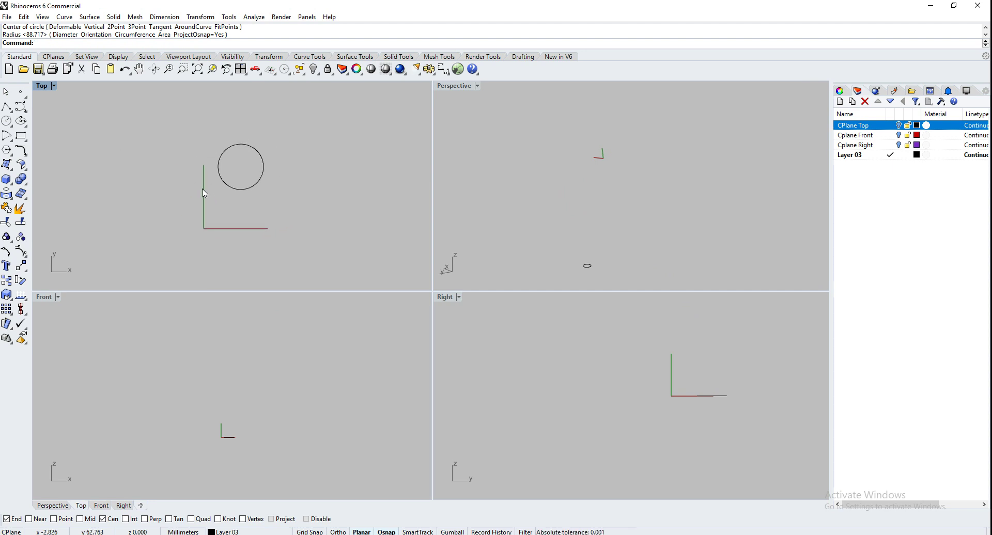
{"action": "right_click_drag", "start_coordinate": [576, 221], "coordinate": [556, 208]}
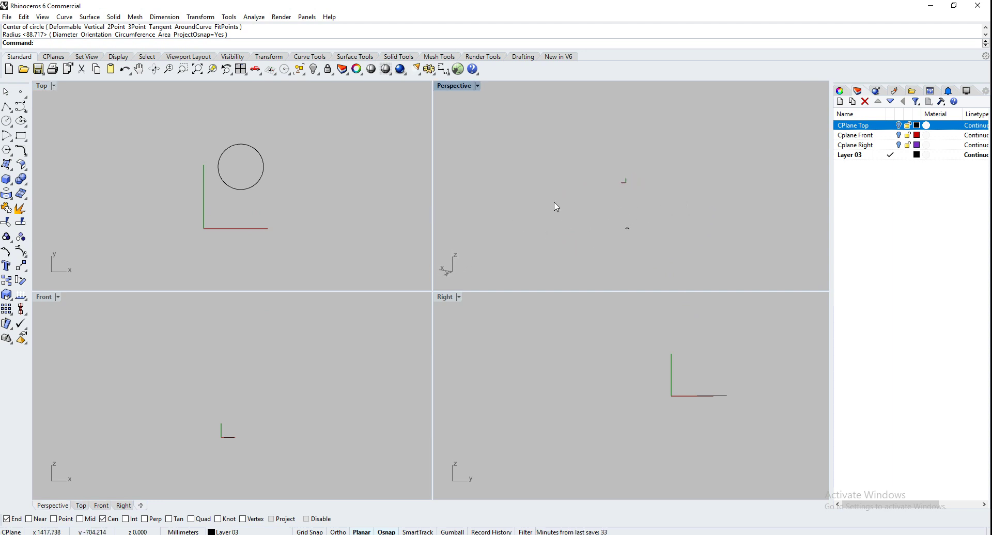
{"action": "left_click", "coordinate": [461, 87]}
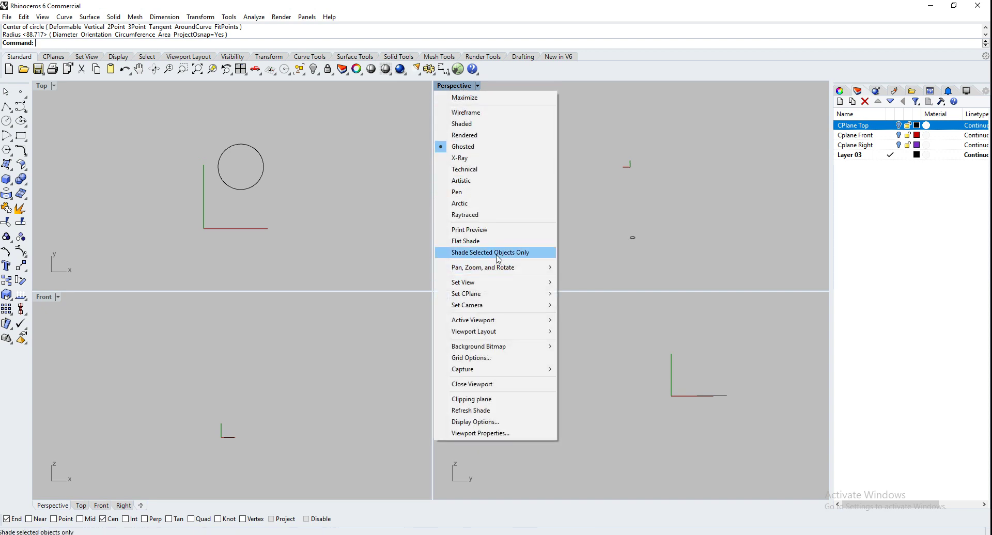
{"action": "mouse_move", "coordinate": [498, 297]}
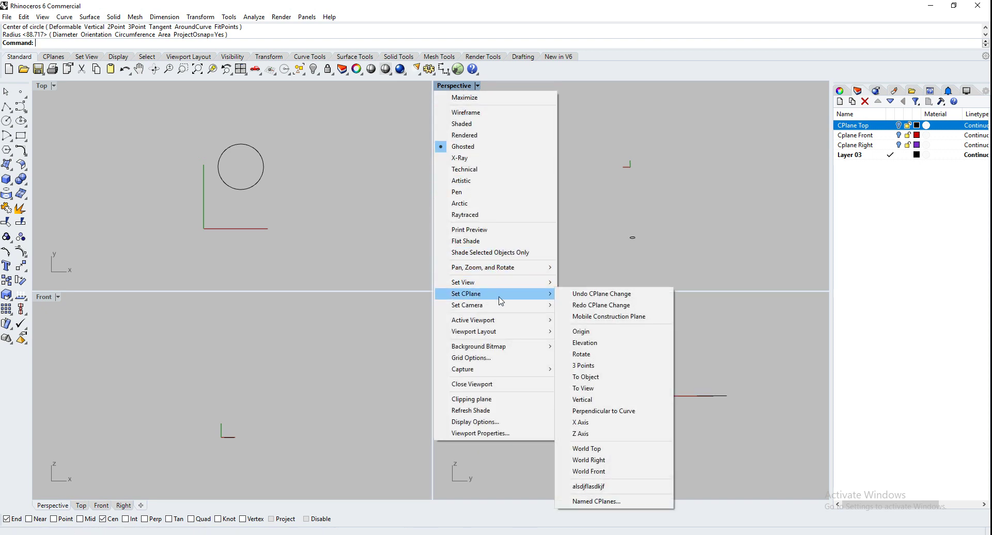
{"action": "left_click", "coordinate": [612, 454]}
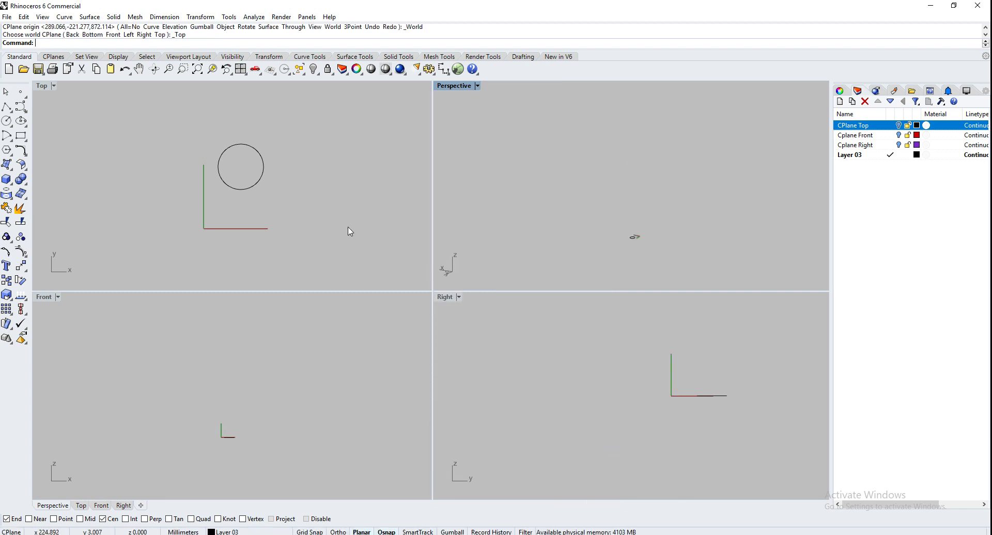
Move the circle farther up and to the right of the origin in the Top viewport, using freely picked points.
{"action": "left_click", "coordinate": [268, 199]}
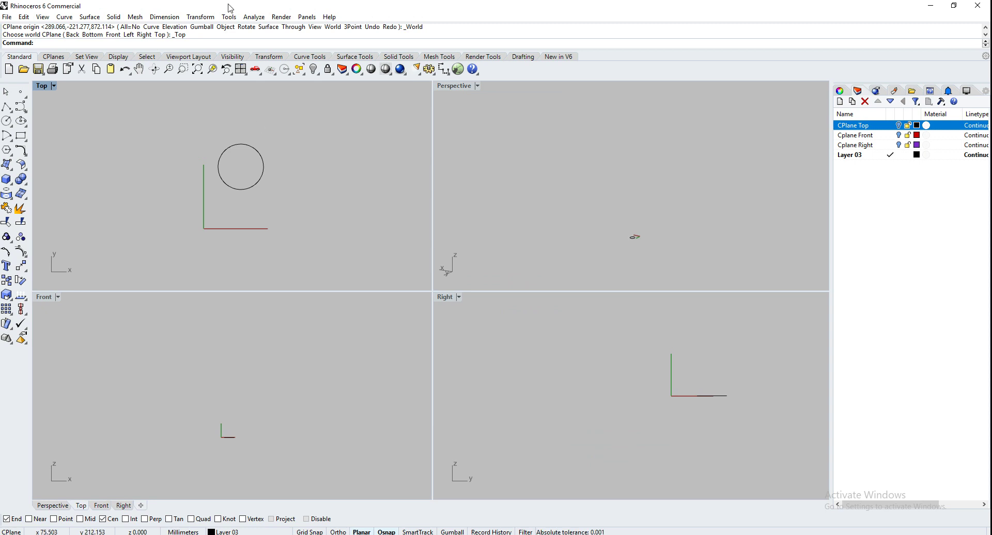
{"action": "left_click", "coordinate": [200, 17]}
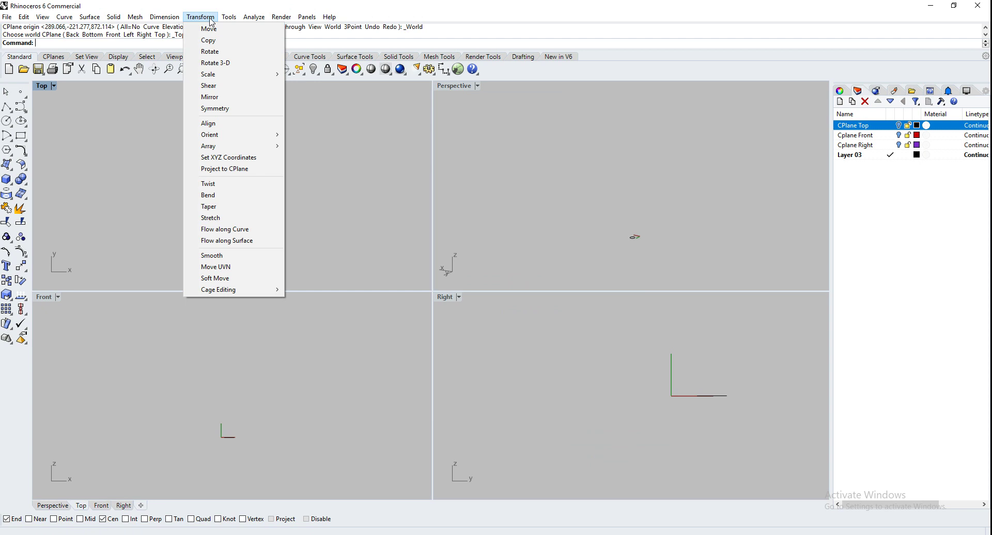
{"action": "left_click", "coordinate": [210, 27]}
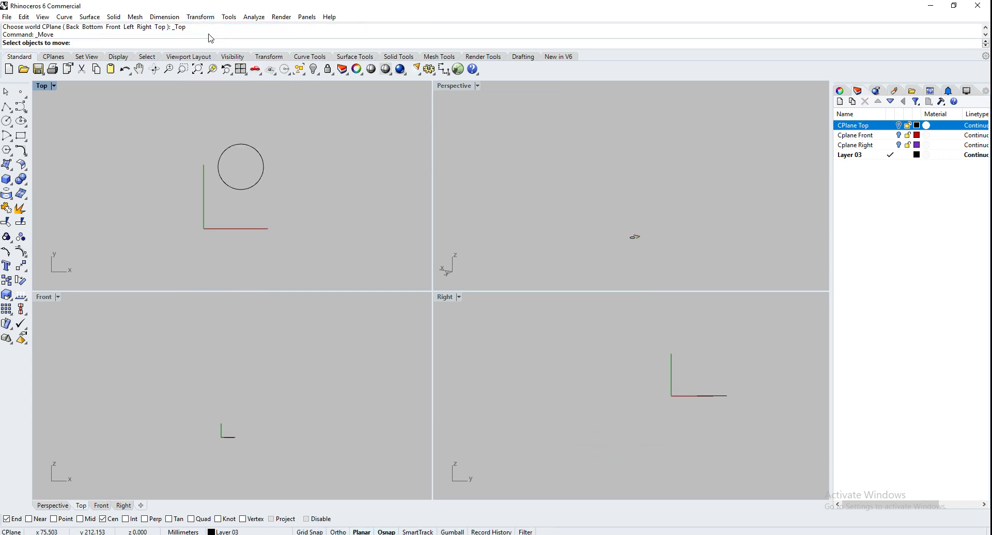
{"action": "left_click", "coordinate": [248, 194]}
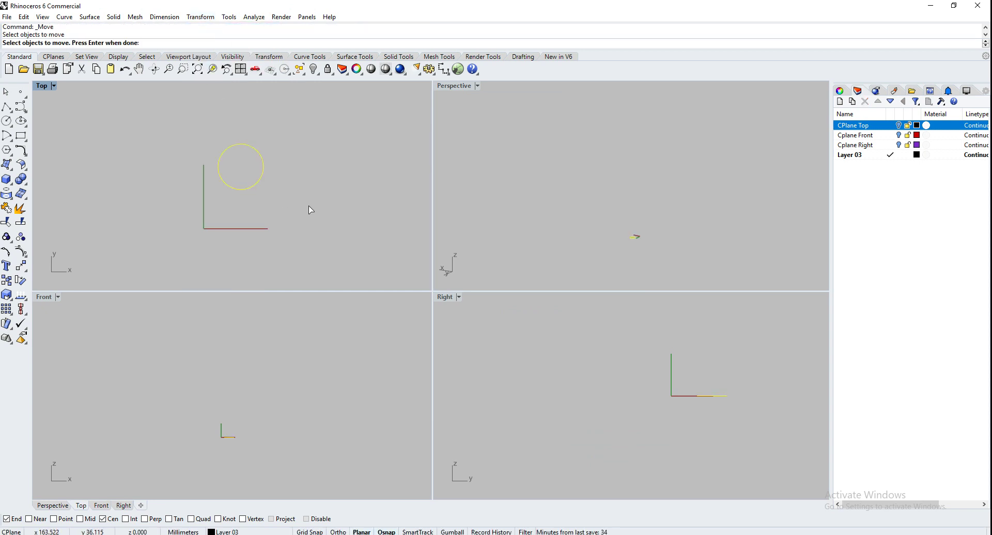
{"action": "key", "text": "Return"}
{"action": "left_click", "coordinate": [273, 205]}
{"action": "left_click", "coordinate": [360, 176]}
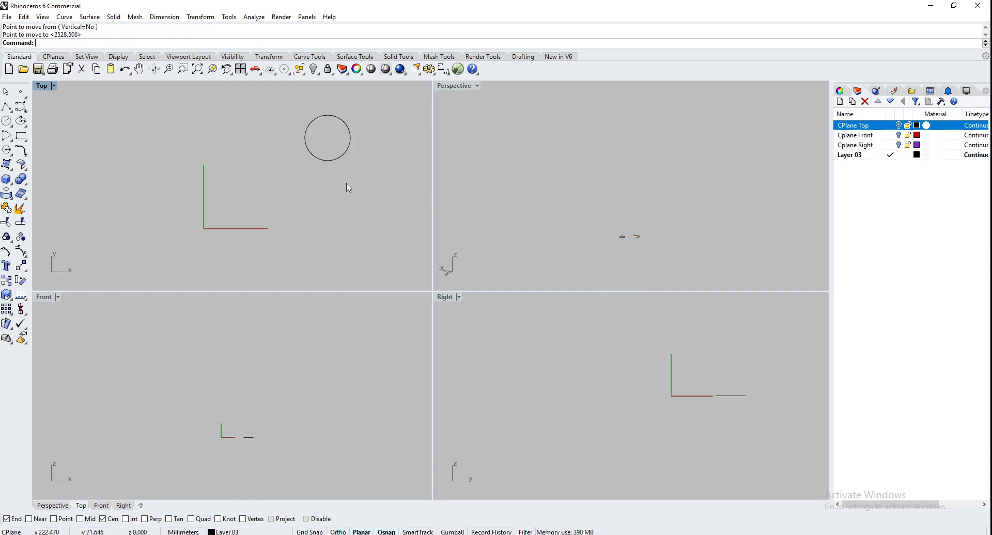
Copy the circle twelve times to scattered positions around the origin in the Top viewport.
{"action": "type", "text": "copy"}
{"action": "key", "text": "Return"}
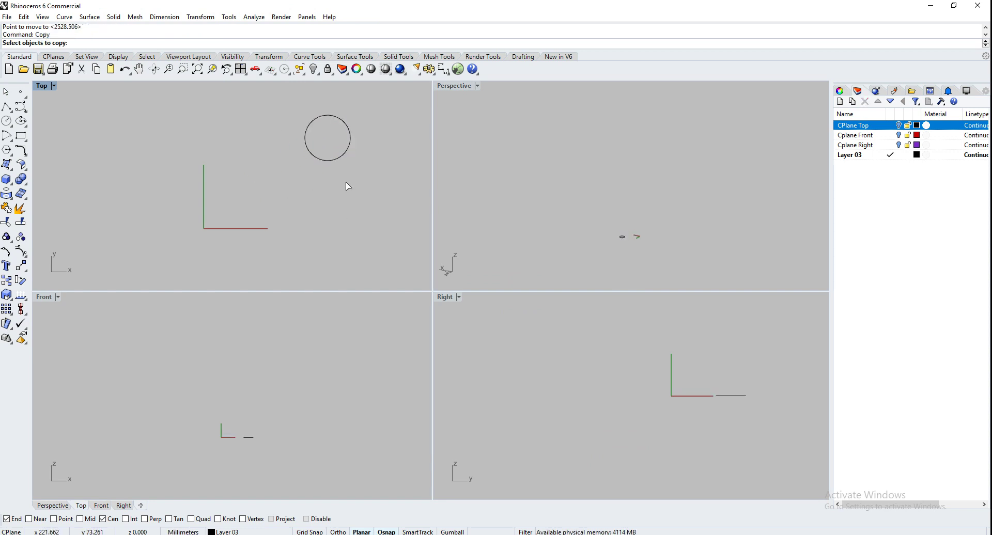
{"action": "left_click", "coordinate": [334, 160]}
{"action": "key", "text": "Return"}
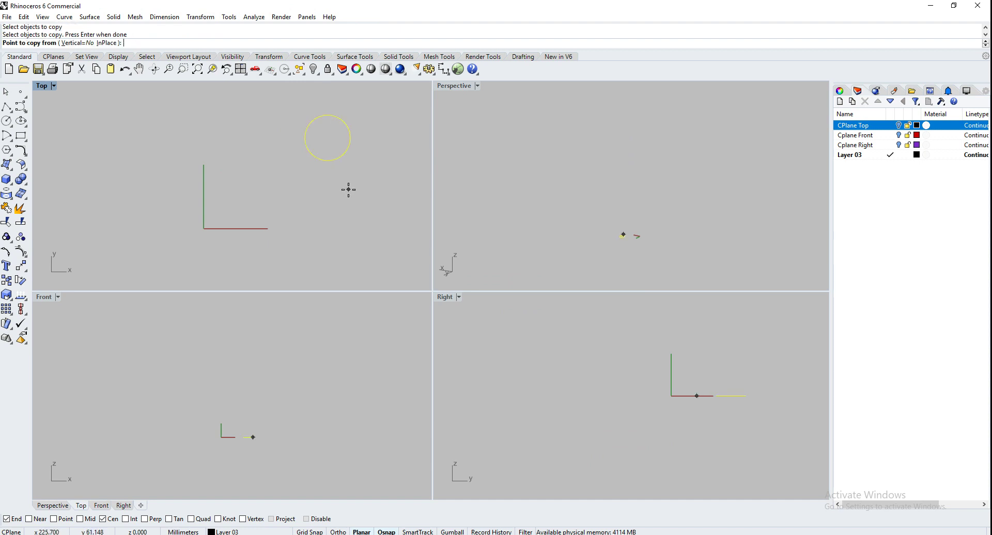
{"action": "left_click", "coordinate": [358, 192]}
{"action": "left_click", "coordinate": [265, 184]}
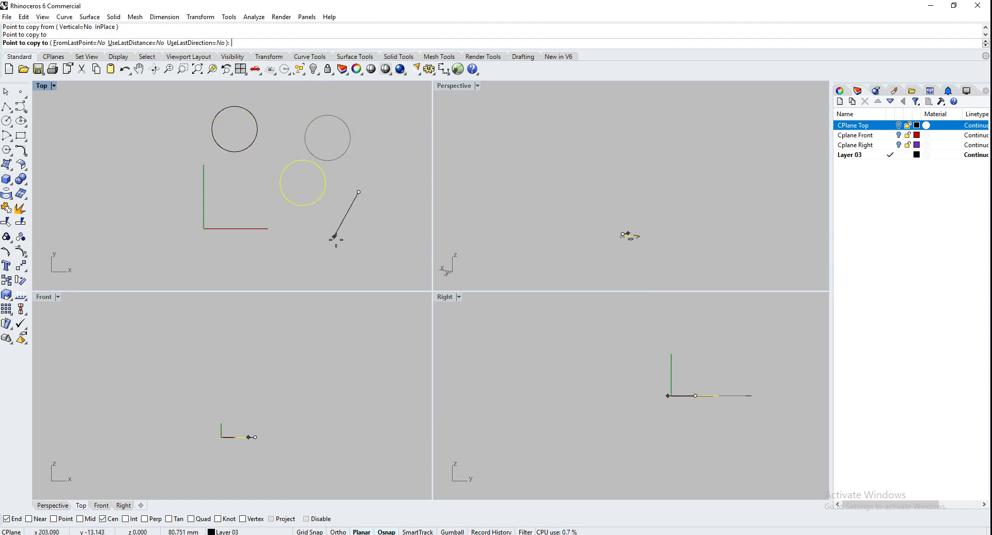
{"action": "scroll", "coordinate": [258, 222], "scroll_direction": "down", "scroll_amount": 3}
{"action": "left_click", "coordinate": [287, 238]}
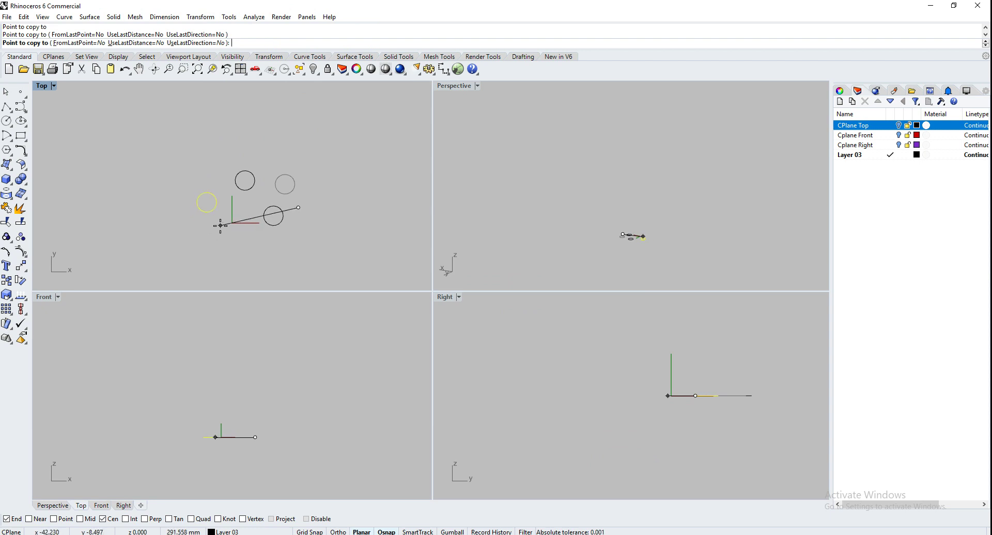
{"action": "left_click", "coordinate": [219, 221]}
{"action": "left_click", "coordinate": [249, 251]}
{"action": "left_click", "coordinate": [203, 277]}
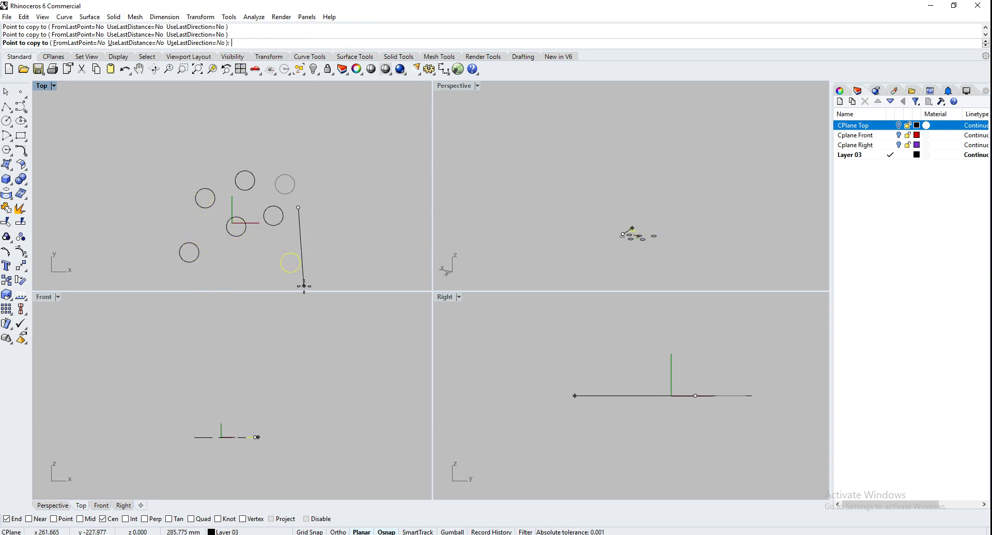
{"action": "left_click", "coordinate": [292, 281]}
{"action": "left_click", "coordinate": [344, 247]}
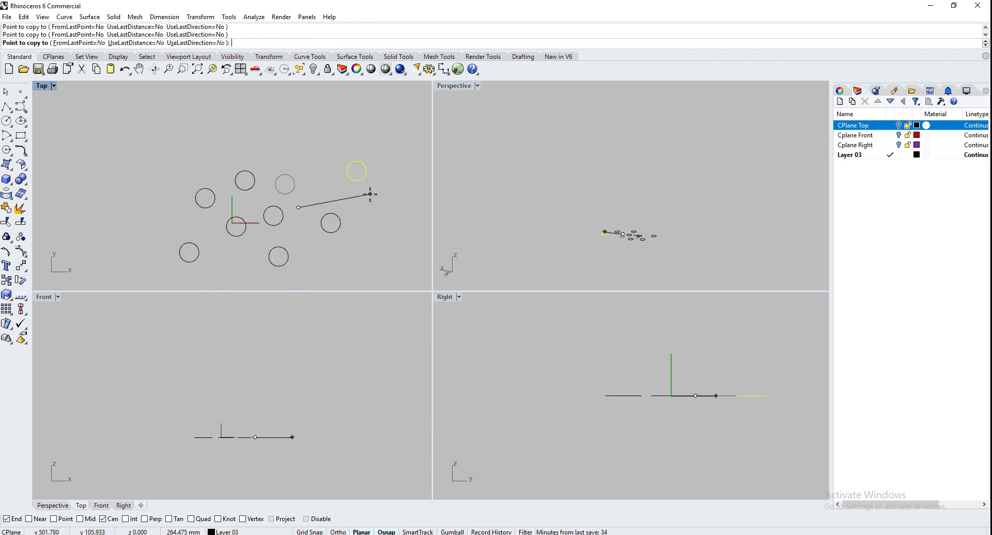
{"action": "left_click", "coordinate": [370, 194]}
{"action": "left_click", "coordinate": [303, 150]}
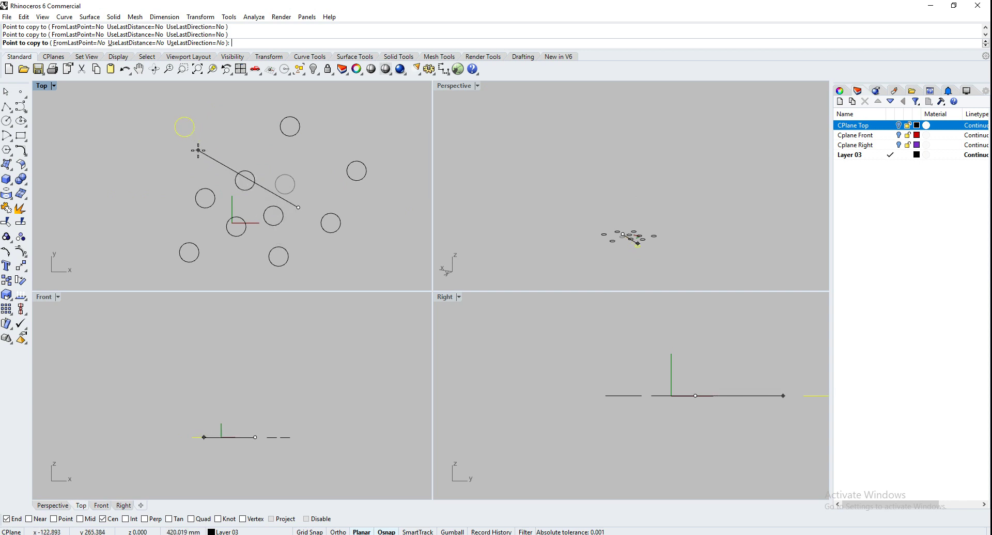
{"action": "left_click", "coordinate": [249, 146]}
{"action": "left_click", "coordinate": [192, 171]}
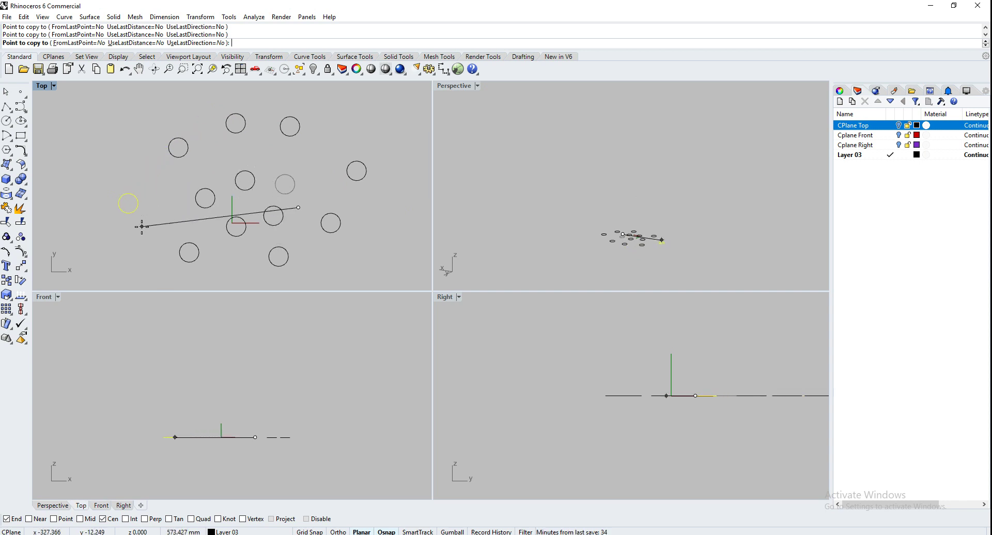
{"action": "left_click", "coordinate": [142, 226]}
{"action": "key", "text": "Return"}
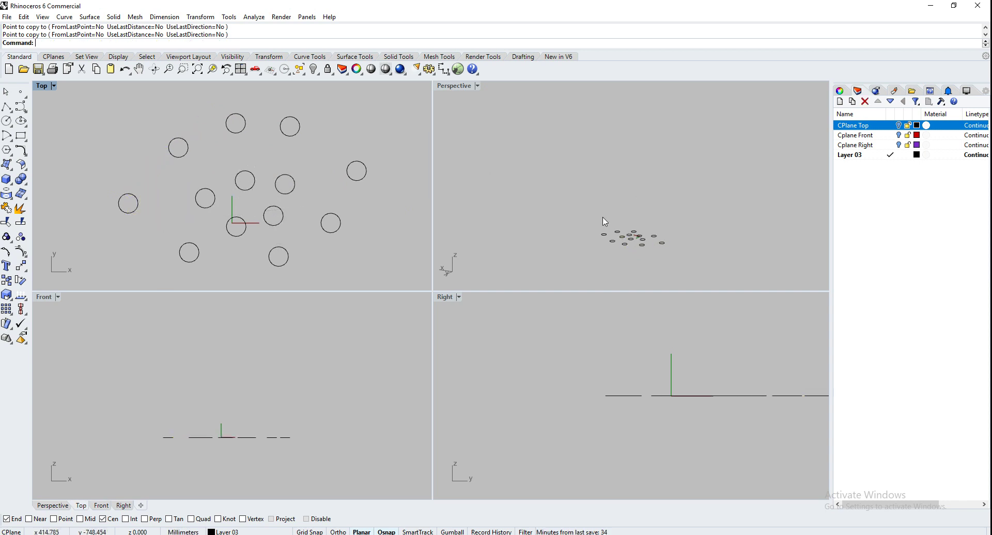
Switch the CPlane Top layer's visibility on and off twice to view its objects among the copied circles.
{"action": "right_click_drag", "start_coordinate": [518, 224], "coordinate": [631, 231]}
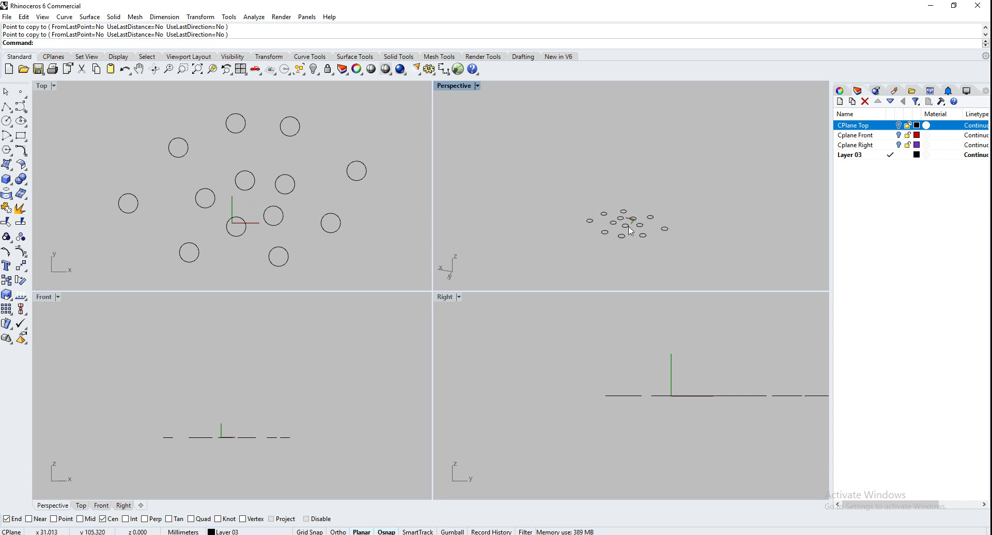
{"action": "left_click", "coordinate": [899, 126]}
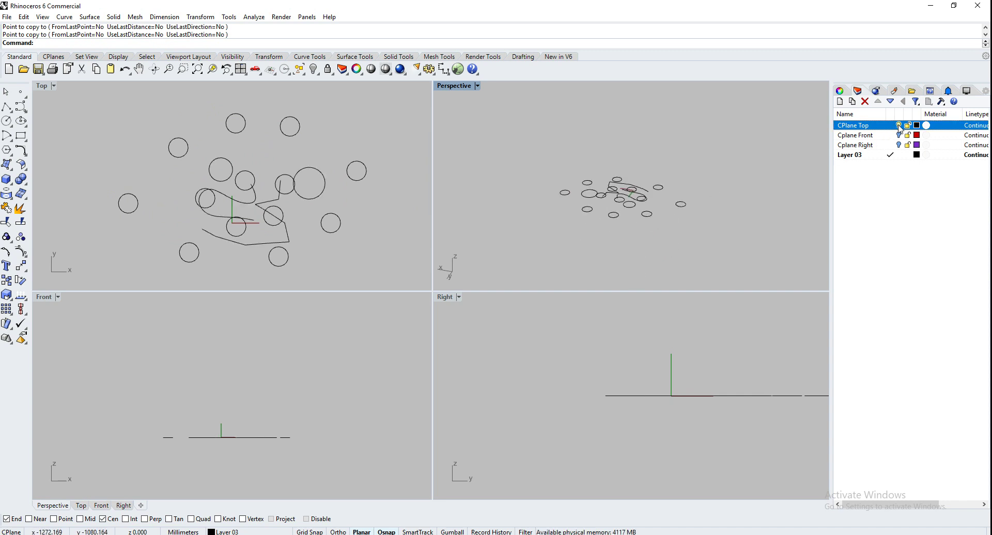
{"action": "left_click", "coordinate": [899, 127]}
{"action": "left_click", "coordinate": [898, 126]}
{"action": "left_click", "coordinate": [898, 127]}
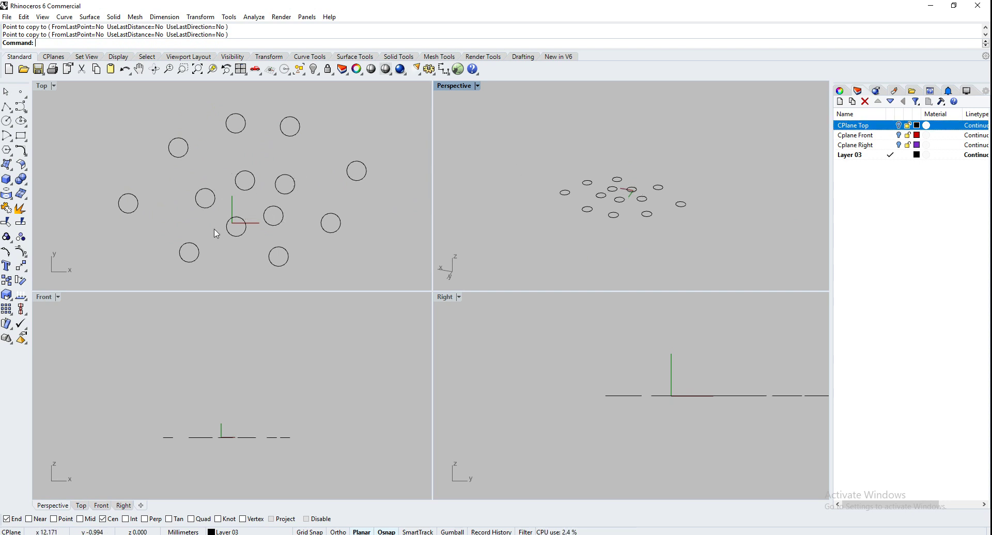
Delete all the scattered circles in the Top viewport.
{"action": "scroll", "coordinate": [273, 211], "scroll_direction": "down", "scroll_amount": 3}
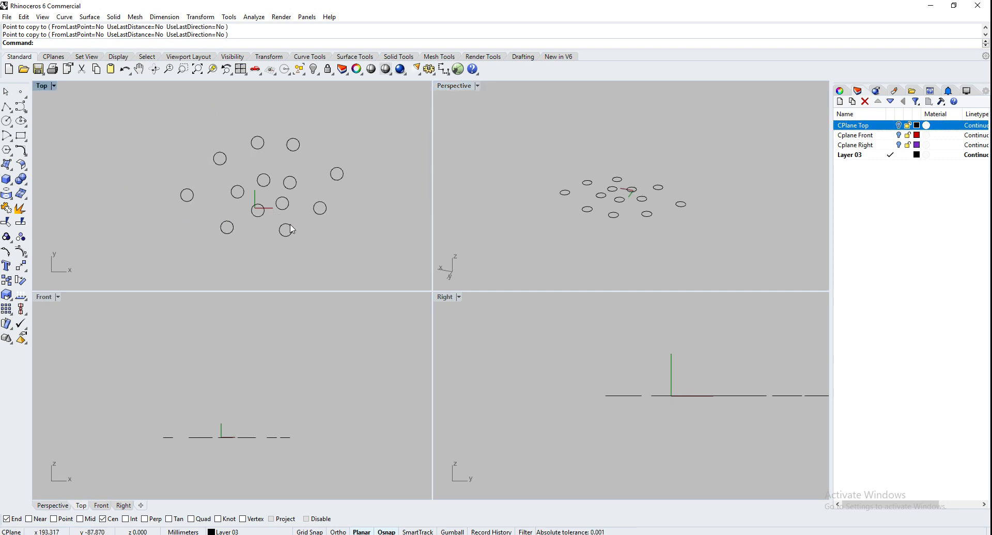
{"action": "left_click_drag", "start_coordinate": [376, 249], "coordinate": [135, 130]}
{"action": "key", "text": "Delete"}
Draw a single circle in the Top viewport, up and to the left of the origin.
{"action": "left_click", "coordinate": [8, 121]}
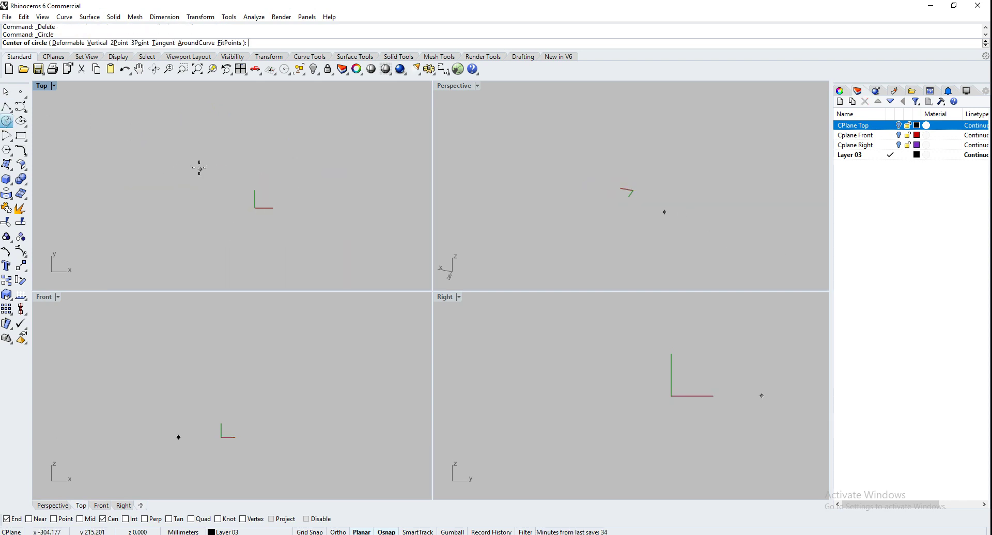
{"action": "left_click", "coordinate": [175, 155]}
{"action": "left_click", "coordinate": [187, 163]}
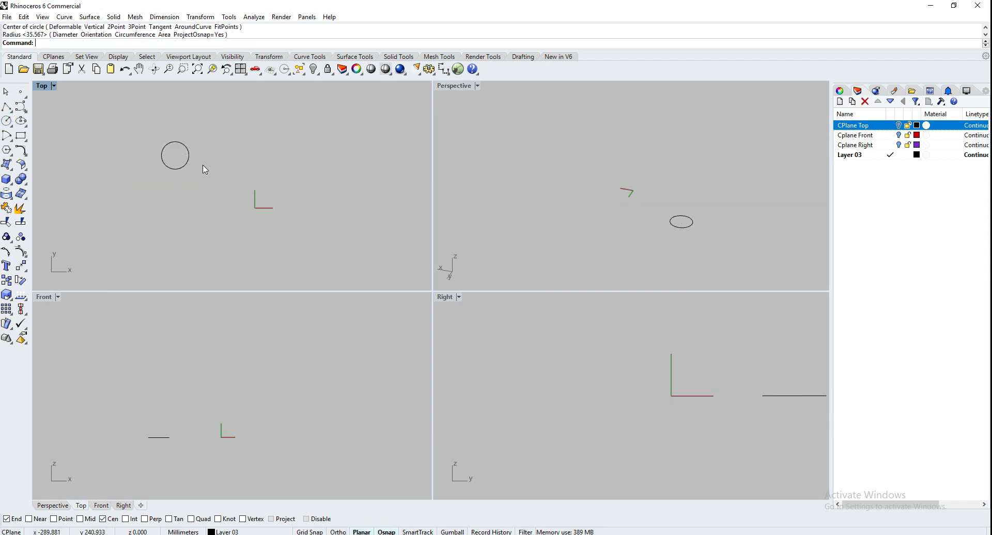
Polar-array the circle in the Top viewport around the origin 0 with 8 items filling 360 degrees.
{"action": "type", "text": "ArrayPolar"}
{"action": "key", "text": "Return"}
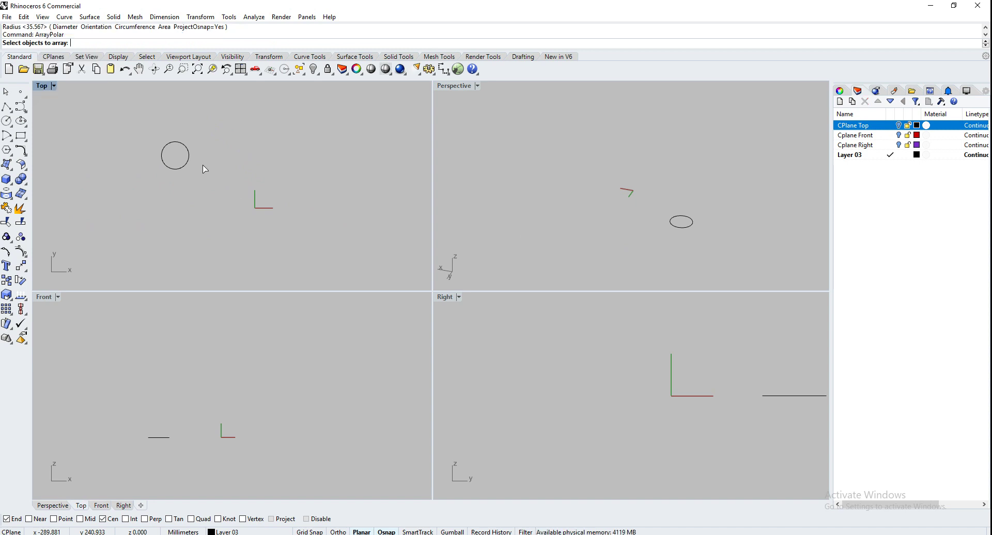
{"action": "left_click", "coordinate": [175, 169]}
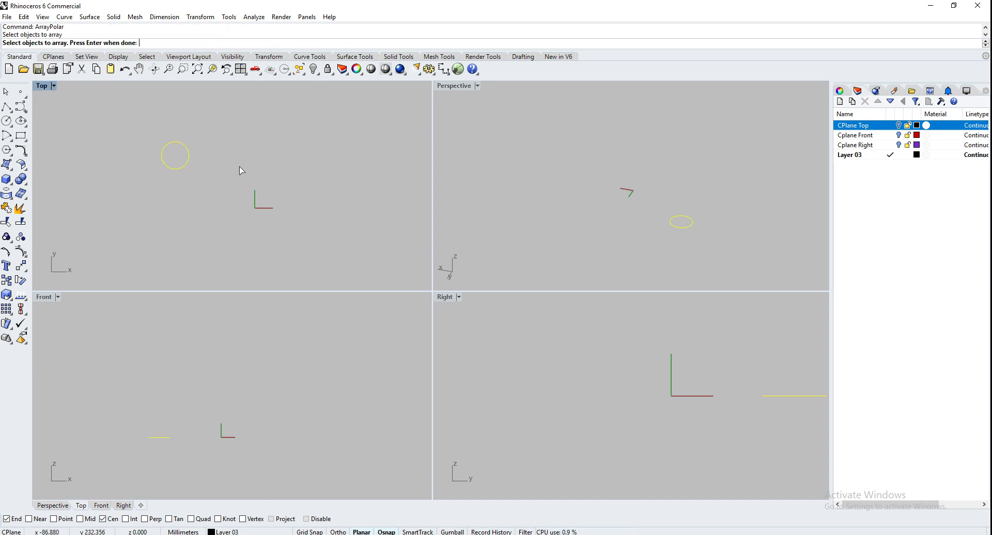
{"action": "key", "text": "Return"}
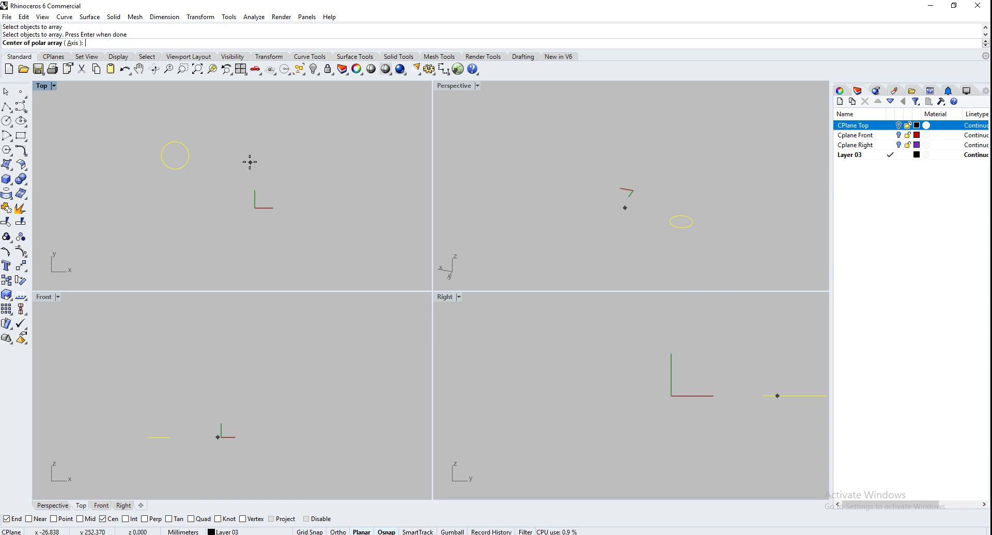
{"action": "type", "text": "0"}
{"action": "key", "text": "Return"}
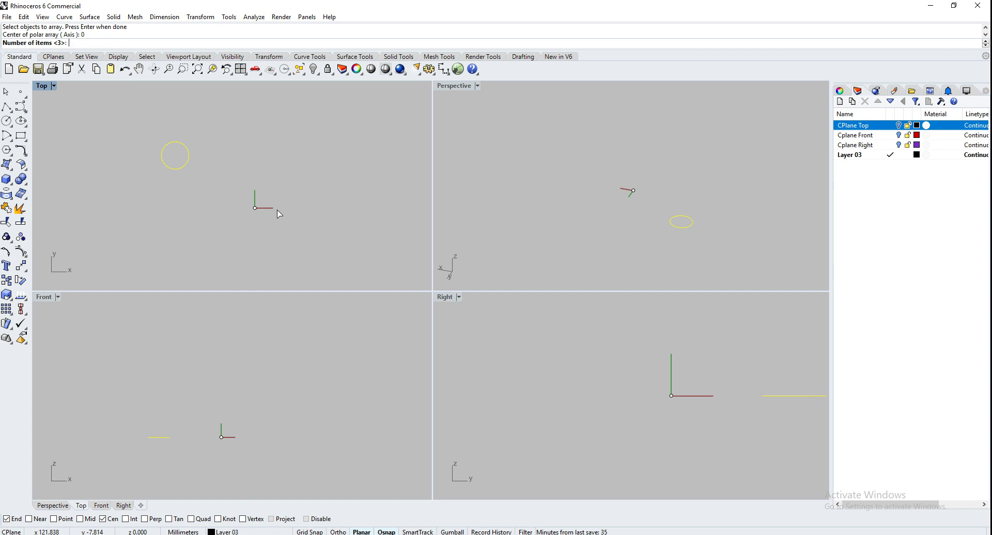
{"action": "key", "text": "Return"}
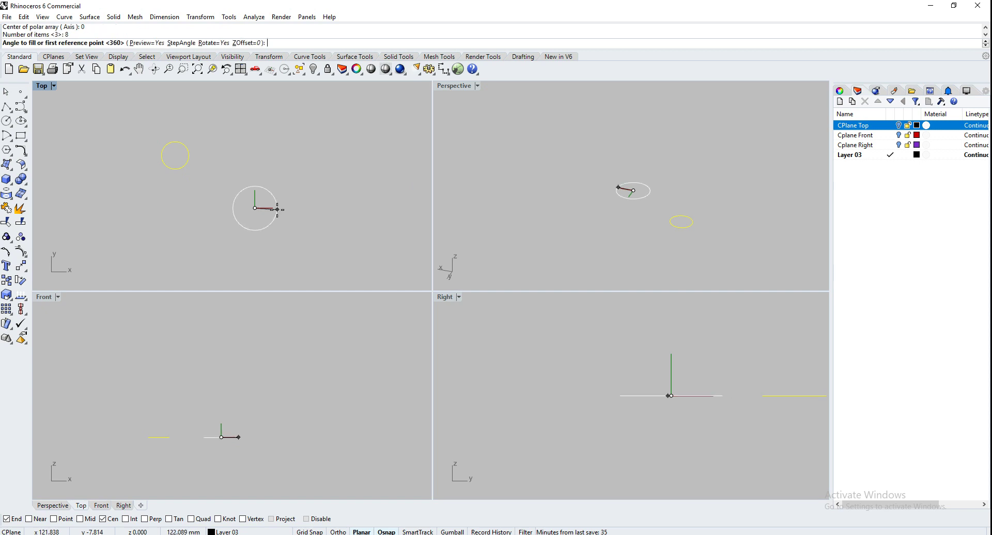
{"action": "key", "text": "Return"}
{"action": "key", "text": "Return"}
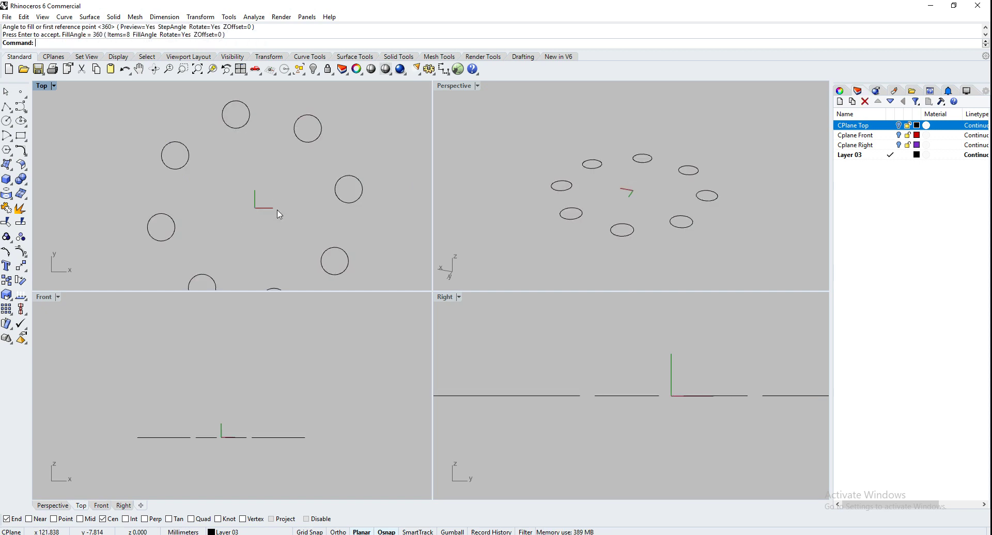
Move the eight arrayed circles to the CPlane Top layer, then show that layer's objects briefly and hide them again.
{"action": "scroll", "coordinate": [223, 182], "scroll_direction": "down", "scroll_amount": 3}
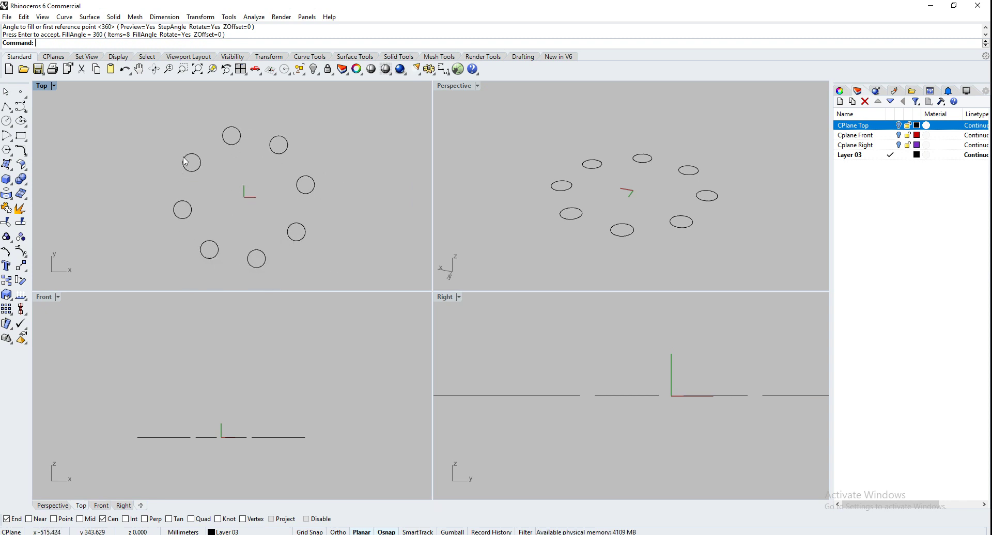
{"action": "left_click_drag", "start_coordinate": [144, 122], "coordinate": [349, 275]}
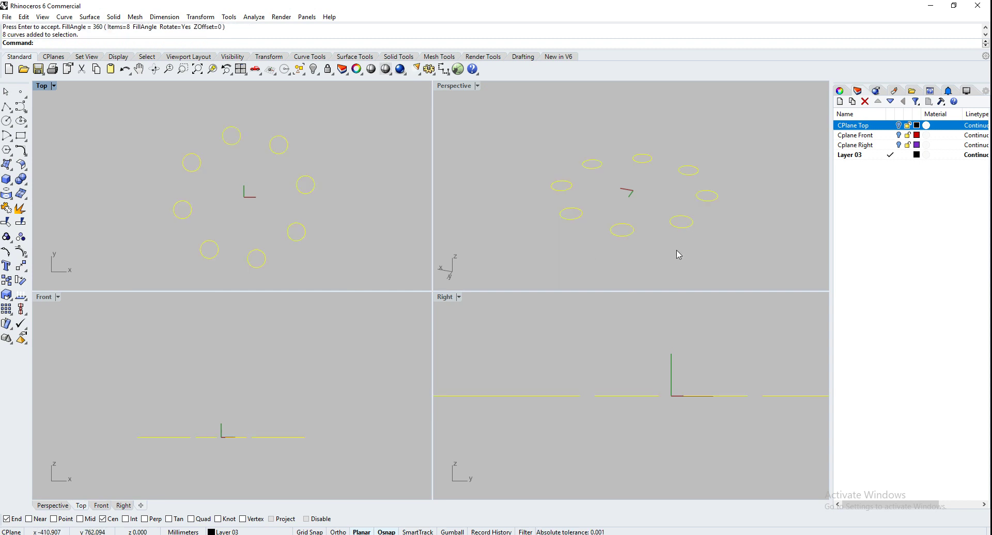
{"action": "right_click", "coordinate": [877, 130]}
{"action": "left_click", "coordinate": [915, 306]}
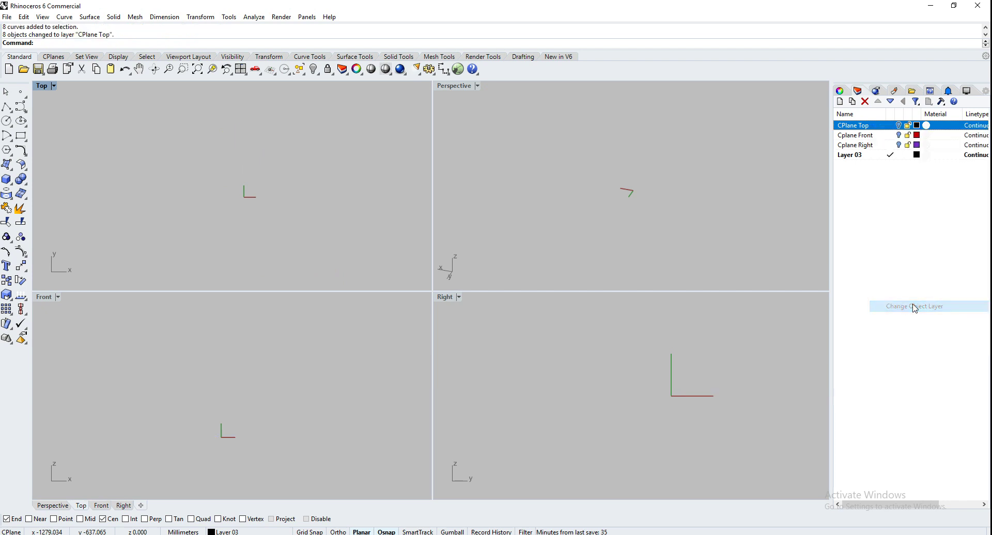
{"action": "left_click", "coordinate": [898, 127]}
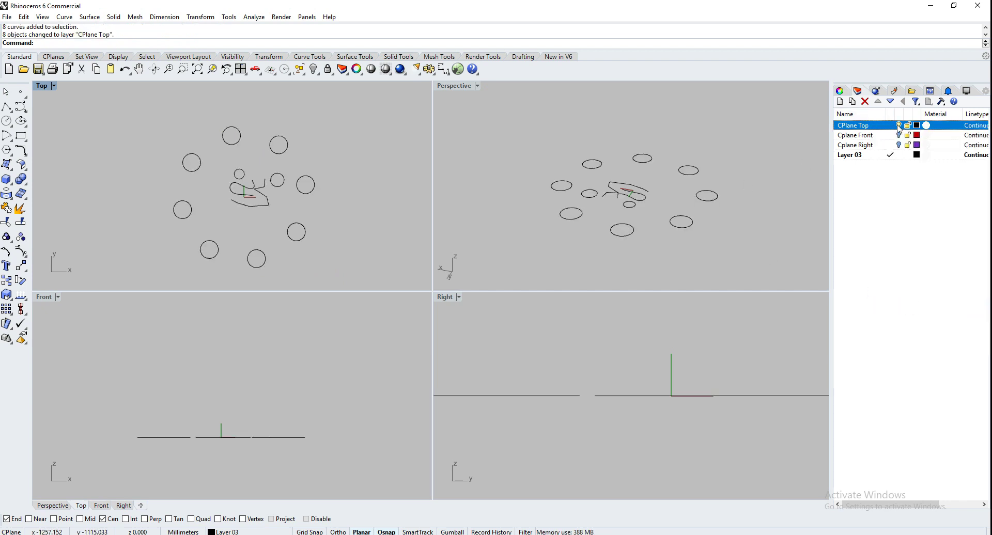
{"action": "left_click", "coordinate": [898, 126]}
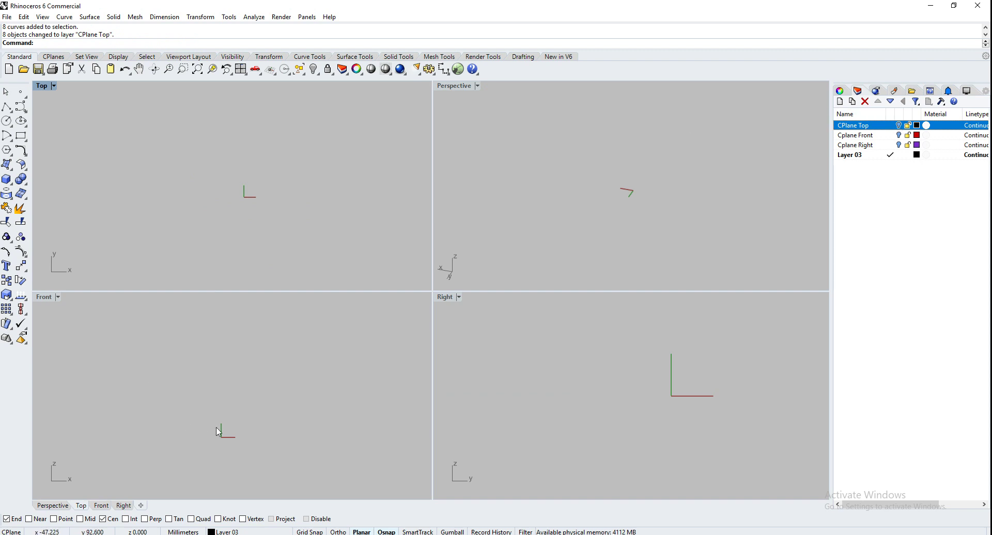
Draw a circle by center and radius in the Front viewport, to the left of the origin.
{"action": "right_click_drag", "start_coordinate": [228, 436], "coordinate": [234, 410]}
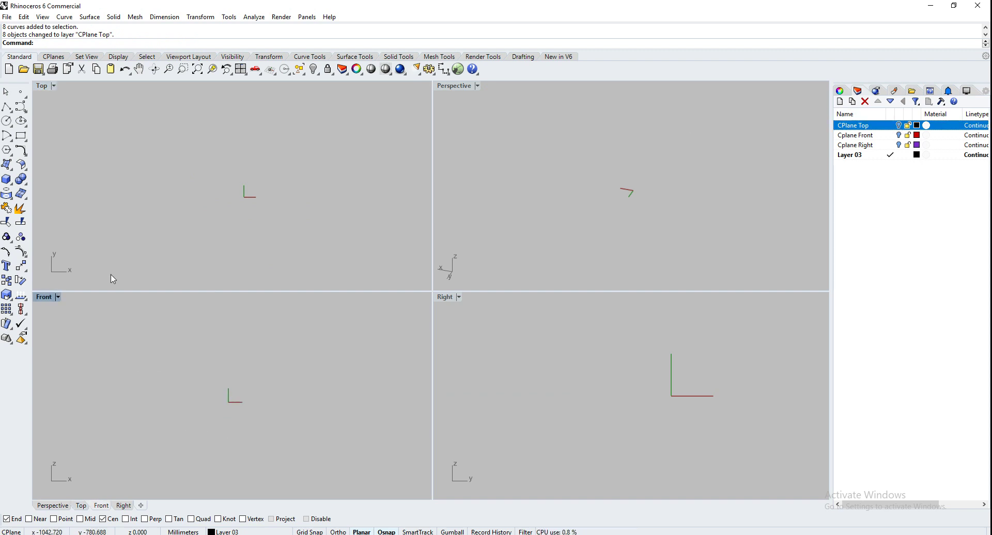
{"action": "left_click", "coordinate": [9, 122]}
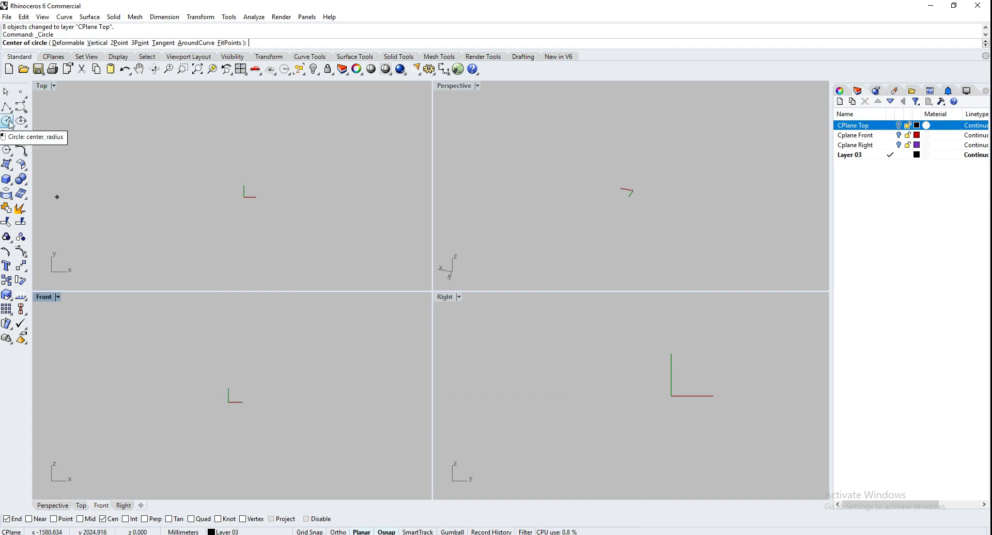
{"action": "left_click", "coordinate": [85, 390]}
{"action": "left_click", "coordinate": [99, 401]}
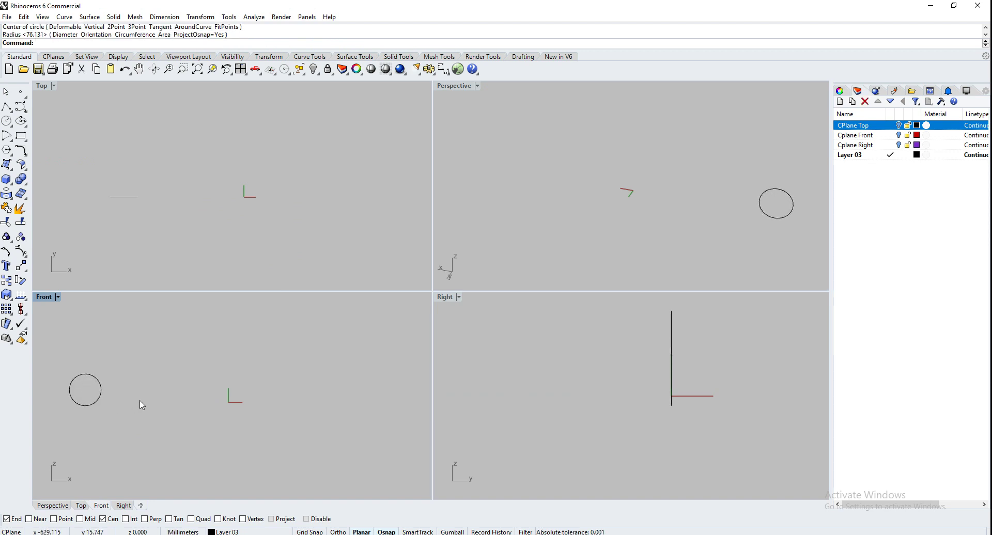
Polar-array the Front viewport circle around the origin 0 with 8 items filling 360 degrees.
{"action": "type", "text": "ArrayPolar"}
{"action": "key", "text": "Return"}
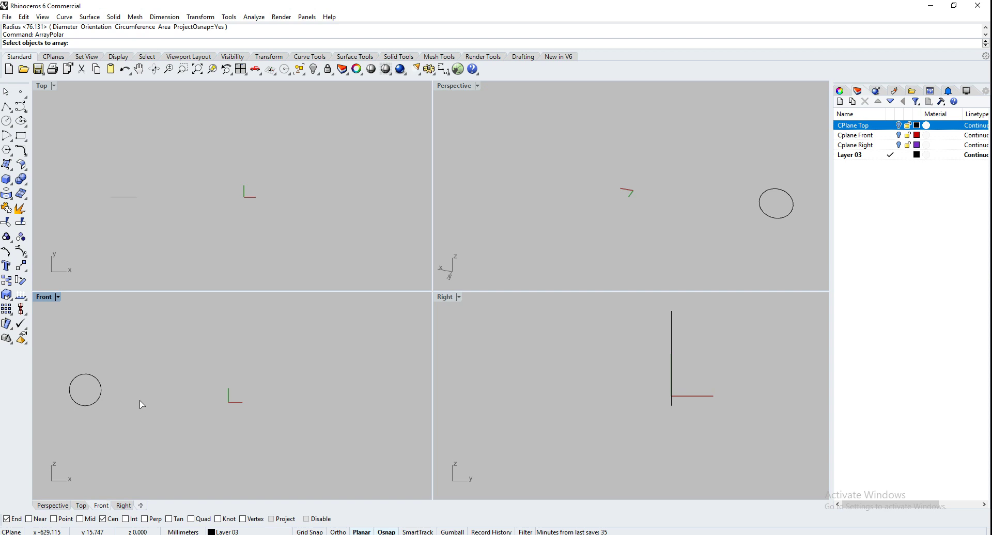
{"action": "left_click", "coordinate": [98, 400]}
{"action": "key", "text": "Return"}
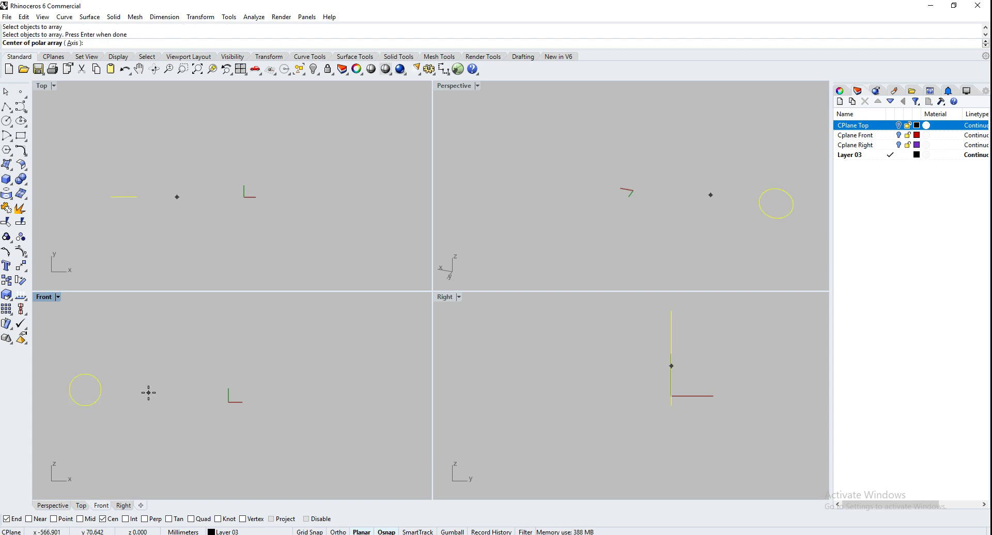
{"action": "type", "text": "0"}
{"action": "key", "text": "Return"}
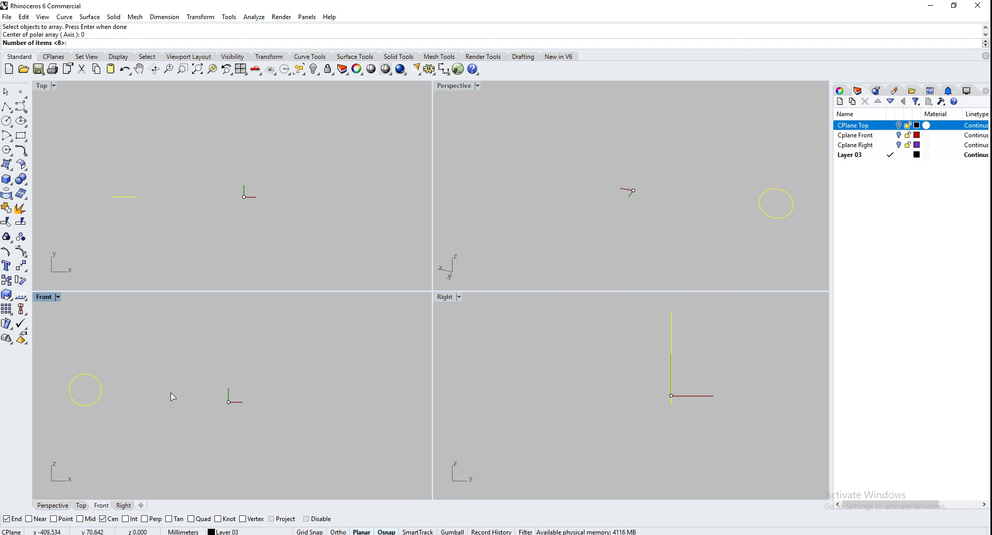
{"action": "key", "text": "Return"}
{"action": "key", "text": "Return"}
{"action": "key", "text": "Return"}
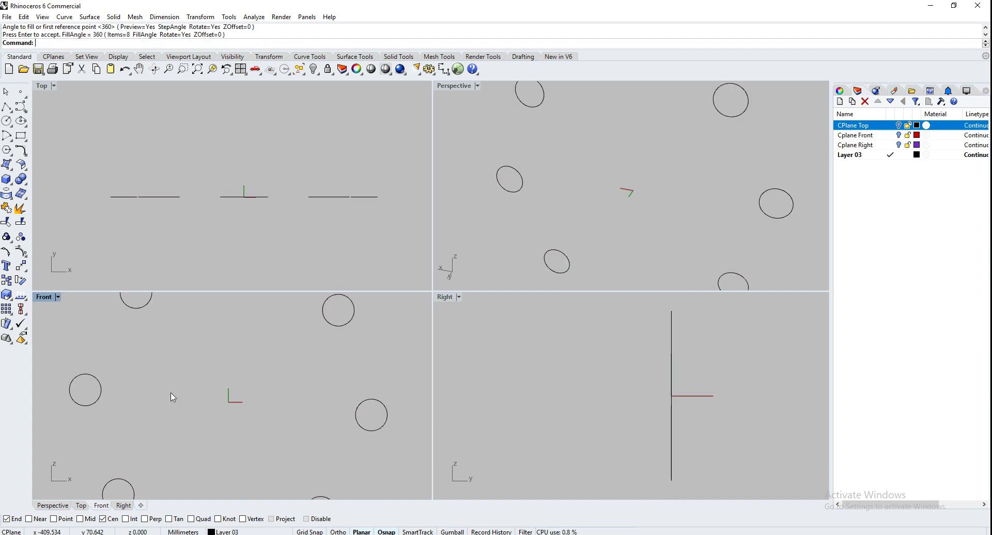
Select all eight circles in the Front viewport and move them to the Cplane Front layer.
{"action": "scroll", "coordinate": [248, 387], "scroll_direction": "down", "scroll_amount": 1}
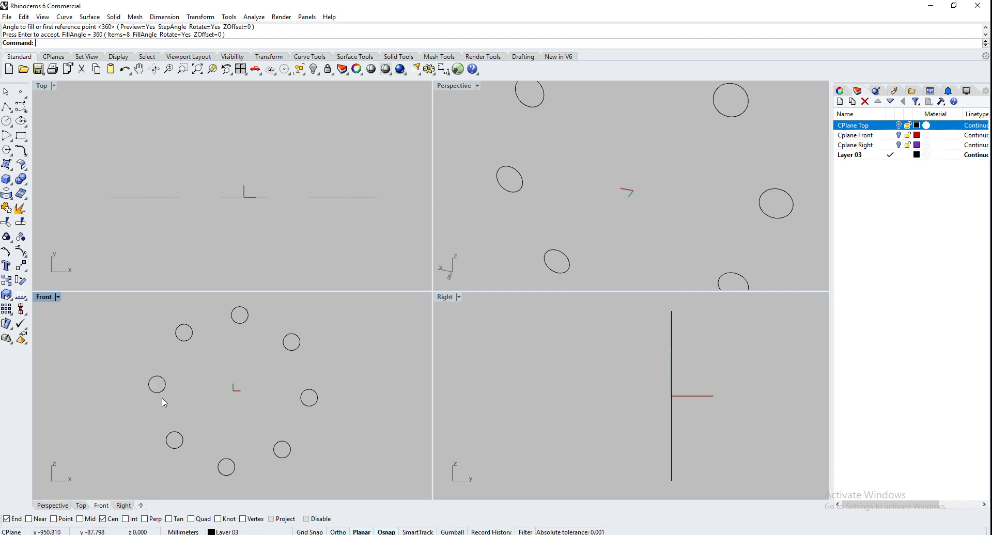
{"action": "right_click_drag", "start_coordinate": [191, 390], "coordinate": [168, 400]}
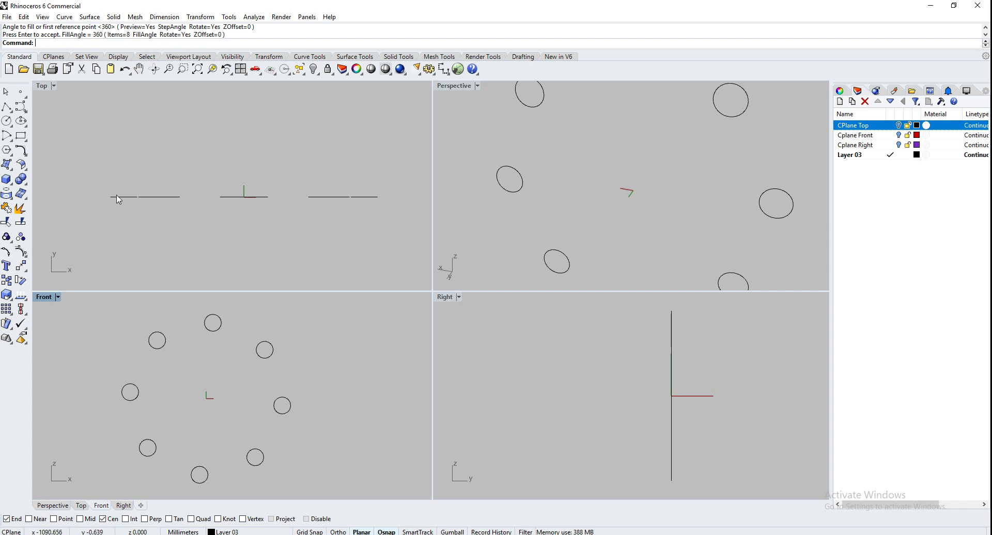
{"action": "scroll", "coordinate": [120, 192], "scroll_direction": "down", "scroll_amount": 1}
{"action": "mouse_move", "coordinate": [177, 382]}
{"action": "right_mouse_down"}
{"action": "mouse_move", "coordinate": [207, 371]}
{"action": "mouse_move", "coordinate": [202, 355]}
{"action": "mouse_move", "coordinate": [182, 366]}
{"action": "right_mouse_up"}
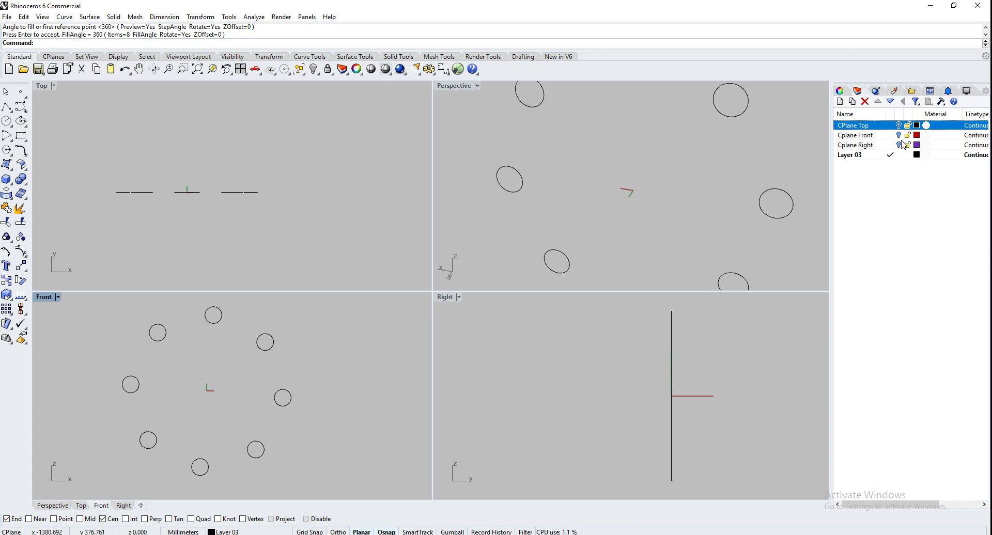
{"action": "scroll", "coordinate": [330, 374], "scroll_direction": "down", "scroll_amount": 2}
{"action": "left_click_drag", "start_coordinate": [345, 479], "coordinate": [159, 302]}
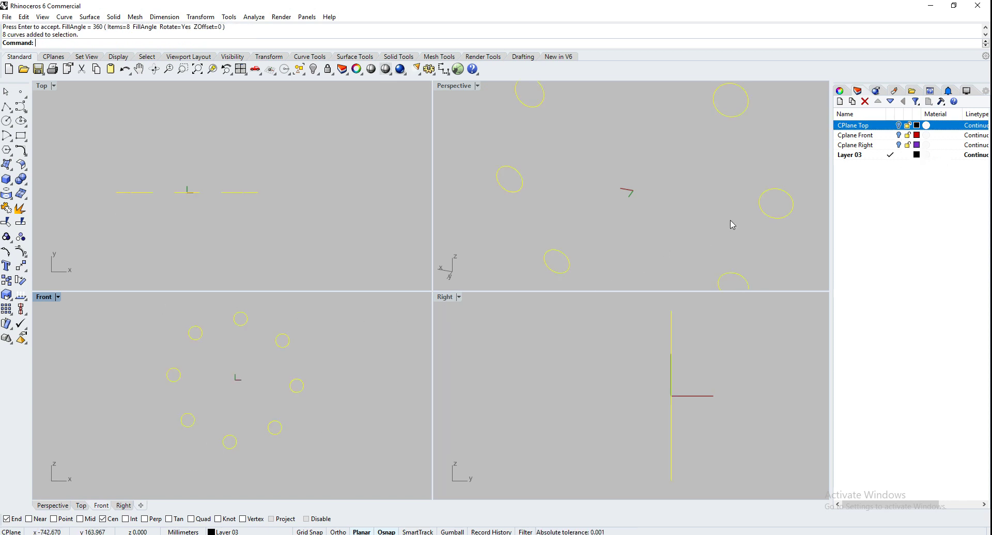
{"action": "right_click", "coordinate": [866, 135]}
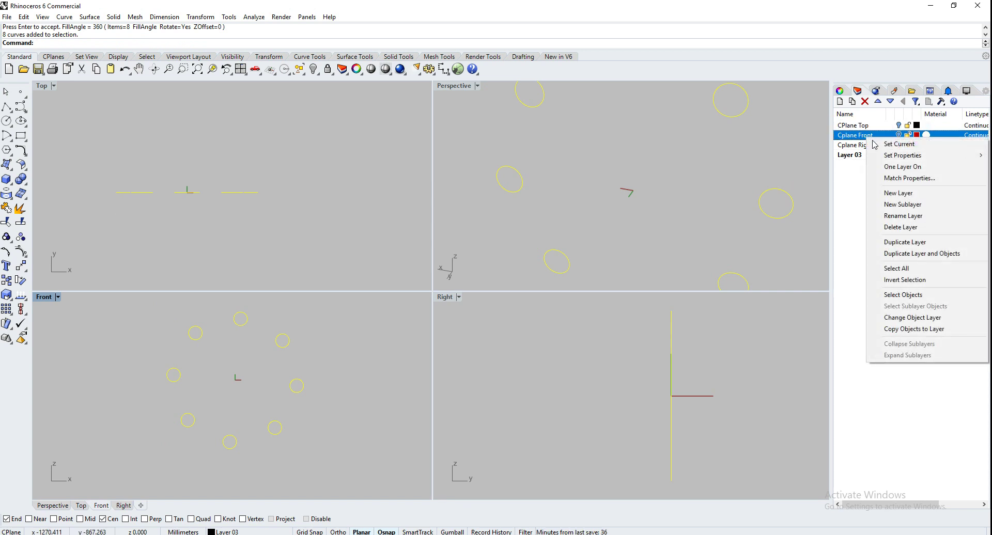
{"action": "left_click", "coordinate": [912, 317]}
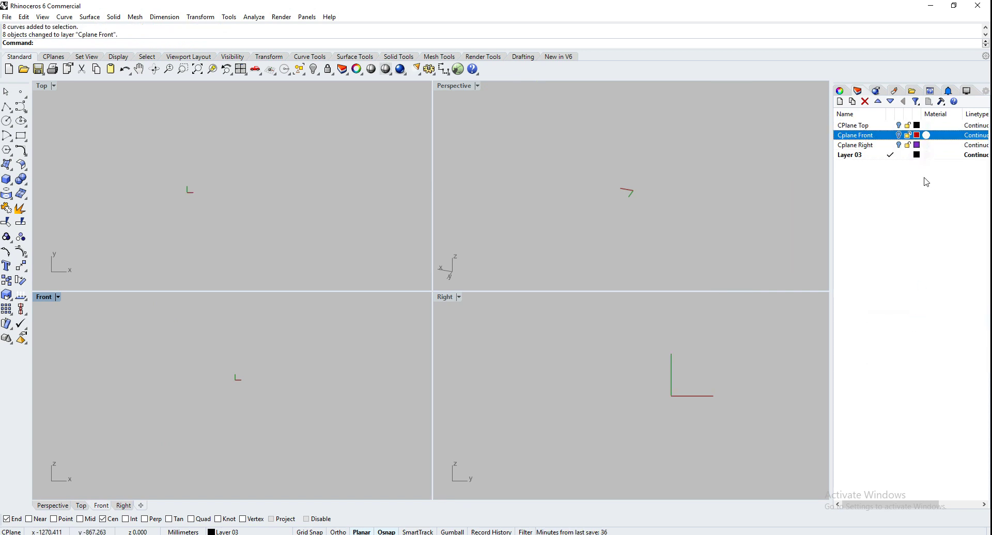
Turn on the Cplane Front and CPlane Top layers and examine both circle arrays together in the Perspective viewport.
{"action": "left_click", "coordinate": [899, 135]}
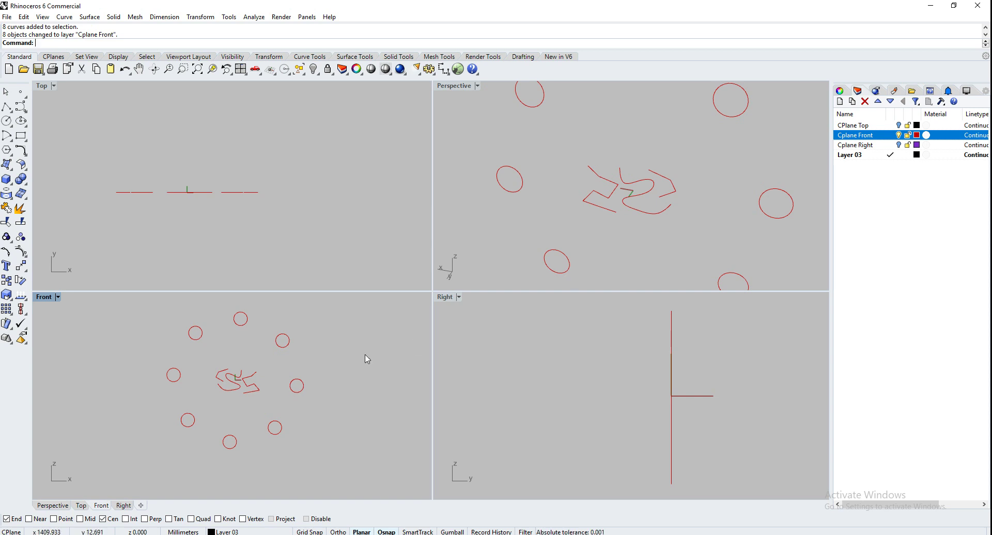
{"action": "right_click_drag", "start_coordinate": [609, 196], "coordinate": [592, 211]}
{"action": "scroll", "coordinate": [590, 209], "scroll_direction": "down", "scroll_amount": 4}
{"action": "right_click_drag", "start_coordinate": [680, 192], "coordinate": [609, 183]}
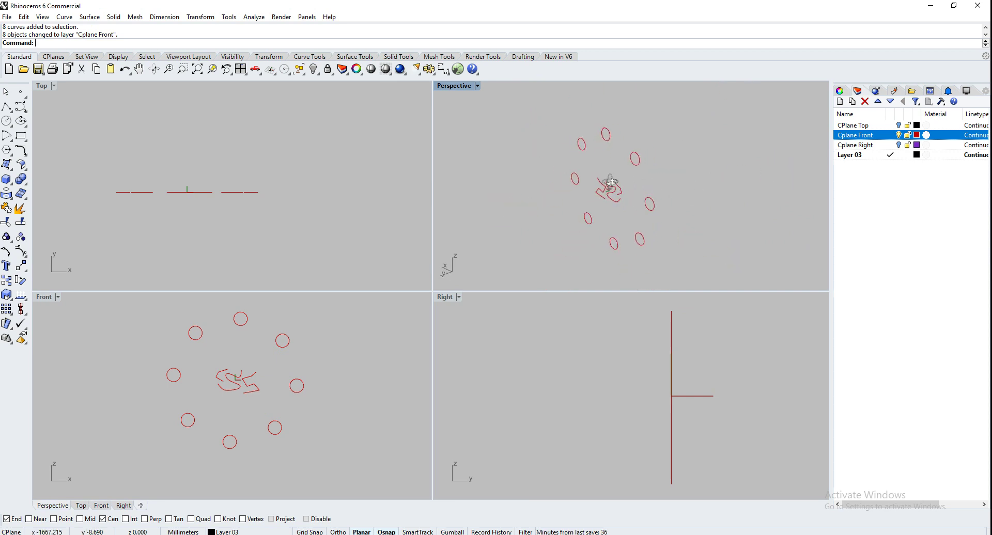
{"action": "left_click", "coordinate": [898, 125]}
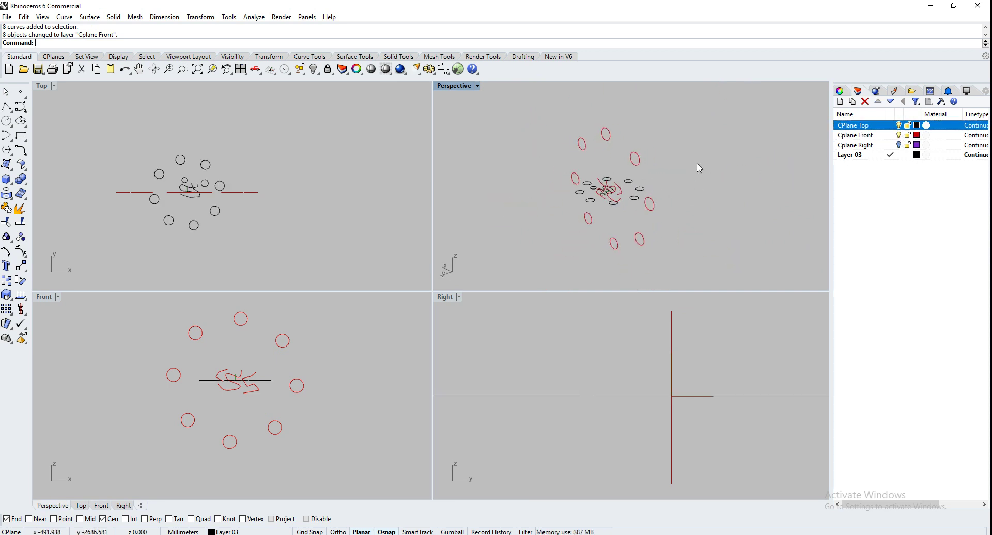
{"action": "right_click_drag", "start_coordinate": [578, 201], "coordinate": [650, 186]}
{"action": "scroll", "coordinate": [594, 239], "scroll_direction": "up", "scroll_amount": 4}
{"action": "mouse_move", "coordinate": [596, 242]}
{"action": "right_mouse_down"}
{"action": "mouse_move", "coordinate": [610, 217]}
{"action": "mouse_move", "coordinate": [651, 196]}
{"action": "mouse_move", "coordinate": [721, 180]}
{"action": "mouse_move", "coordinate": [723, 204]}
{"action": "mouse_move", "coordinate": [611, 250]}
{"action": "right_mouse_up"}
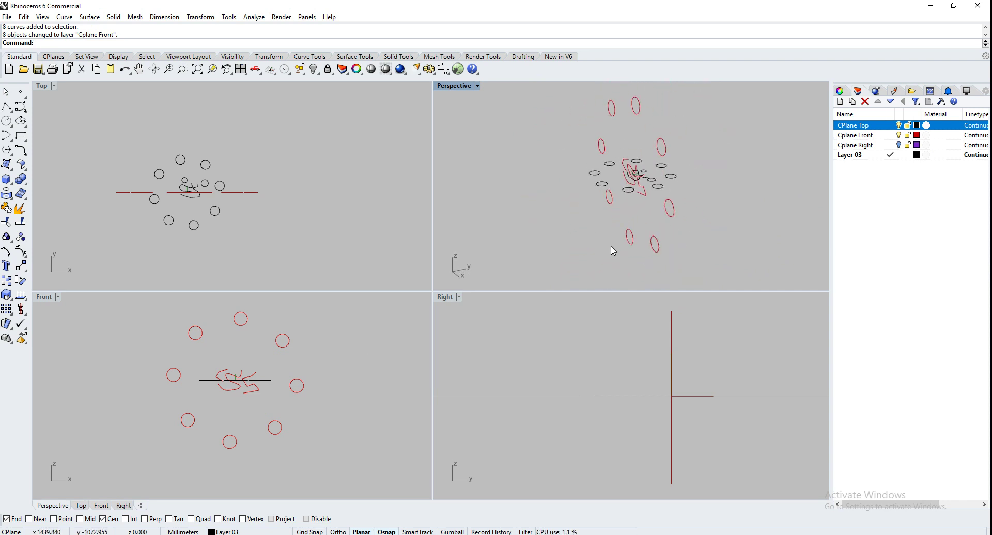
{"action": "right_click_drag", "start_coordinate": [520, 361], "coordinate": [539, 373]}
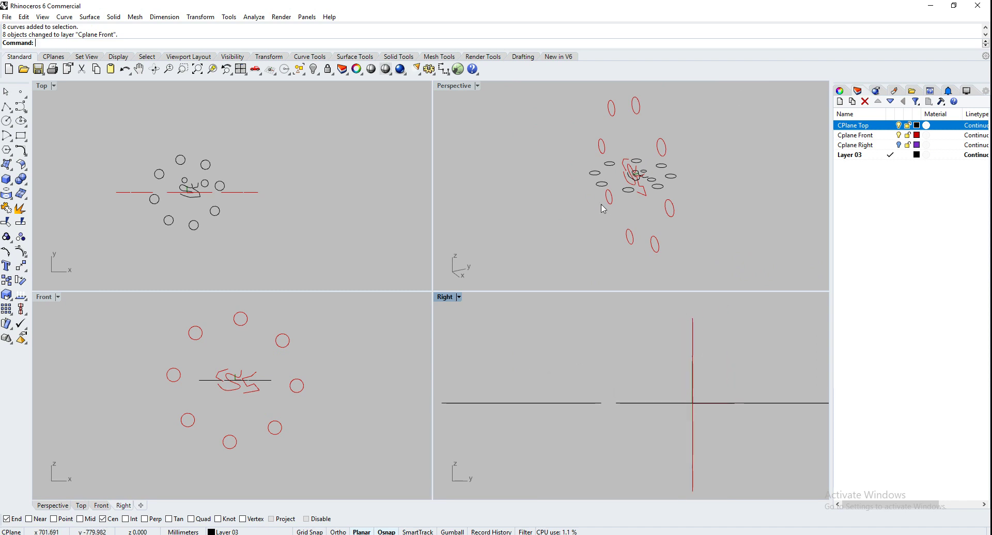